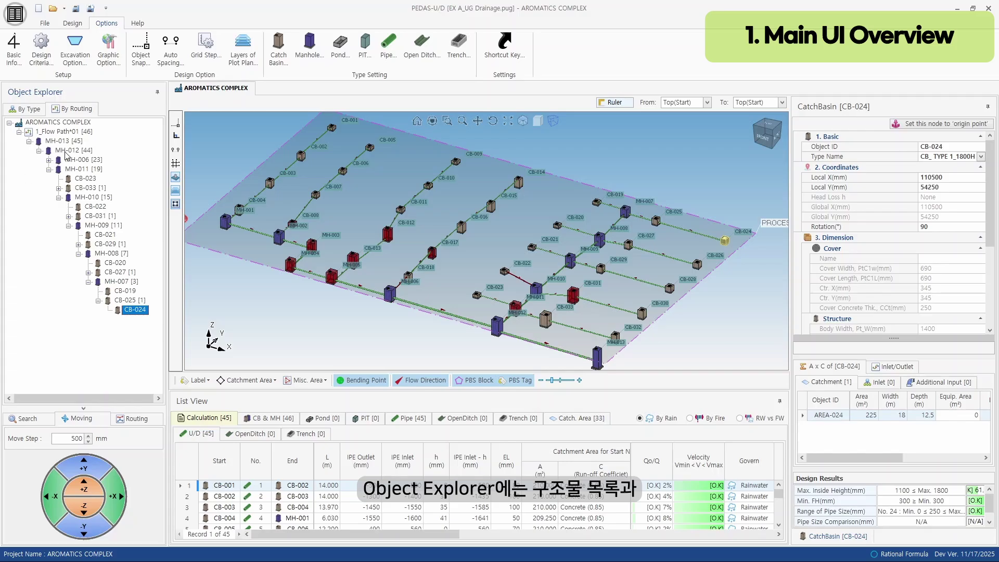
Step: List the model objects by type and look over the object search and moving tools
click(30, 109)
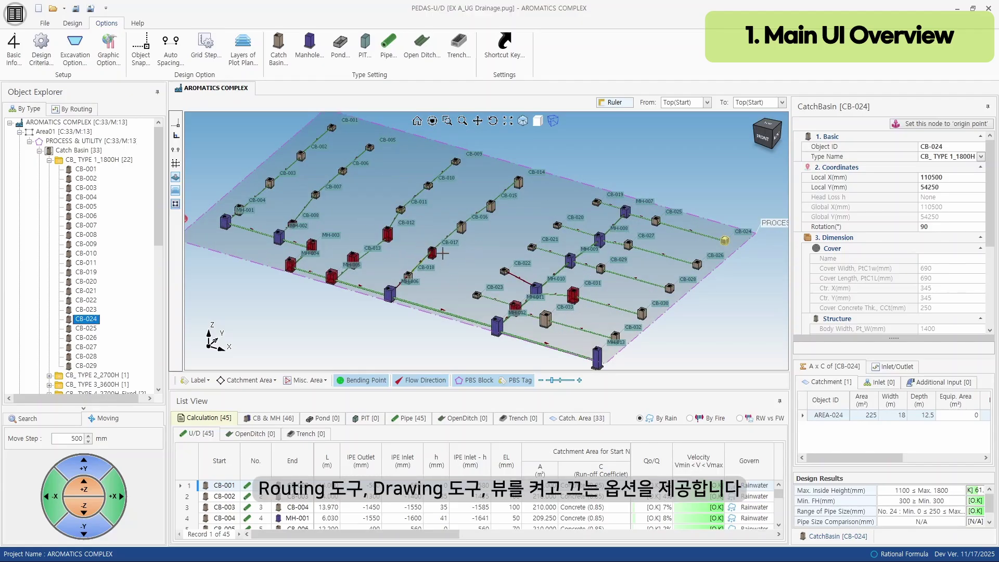
click(49, 422)
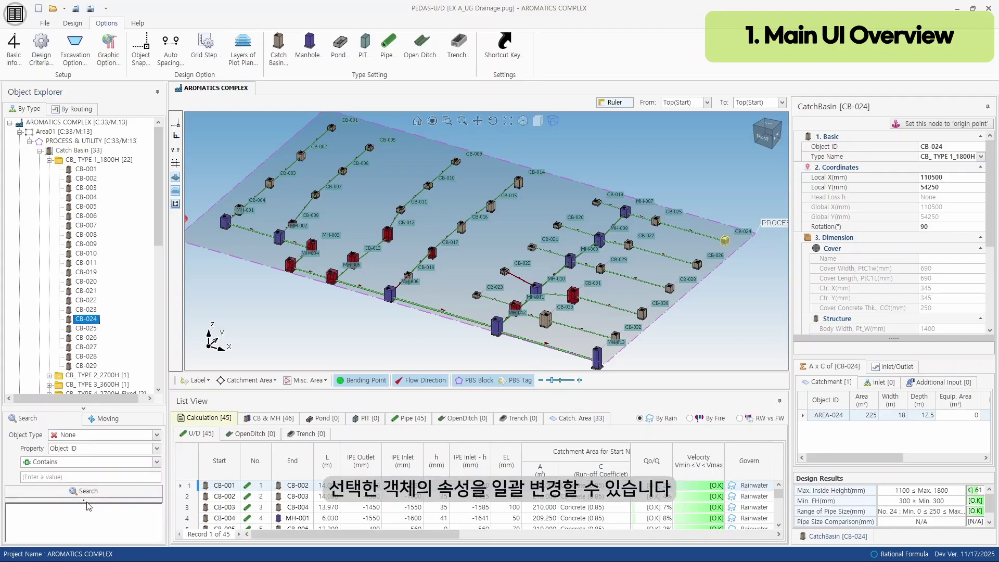
click(117, 421)
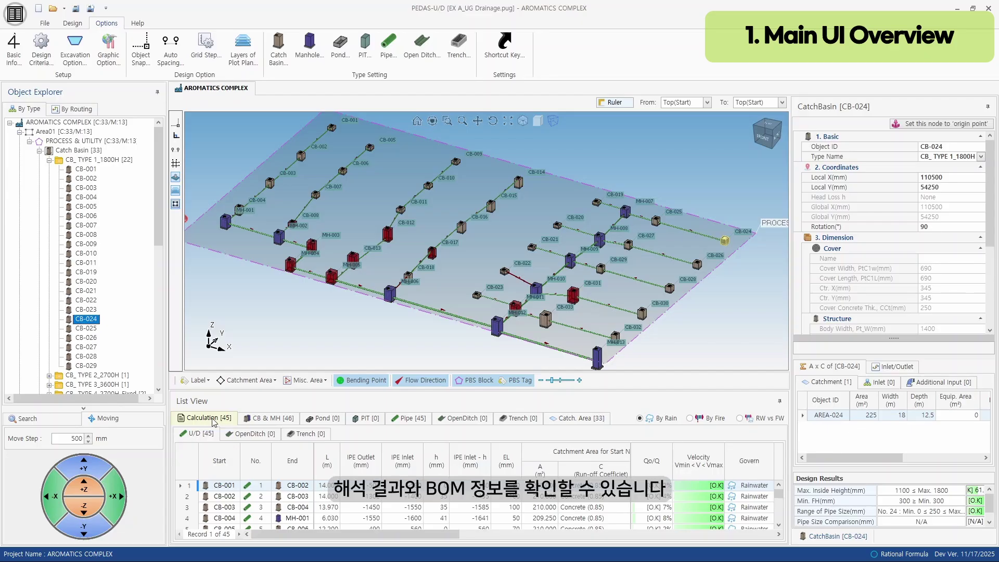
Step: Browse the CB & MH, Pond, PIT, Pipe and OpenDitch result lists, and select catch basin CB-024 in the model
click(265, 418)
click(322, 419)
click(365, 418)
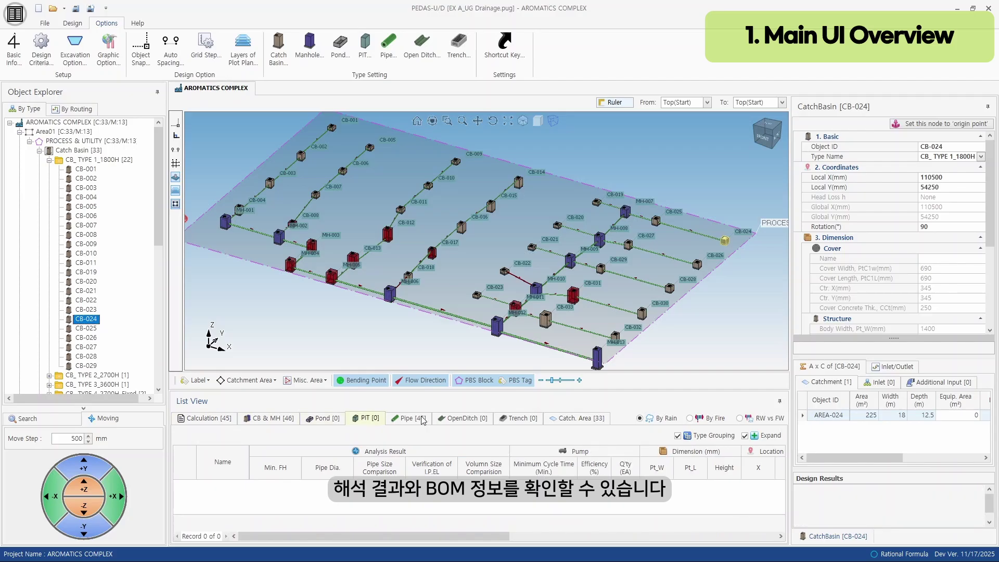
click(419, 419)
click(460, 418)
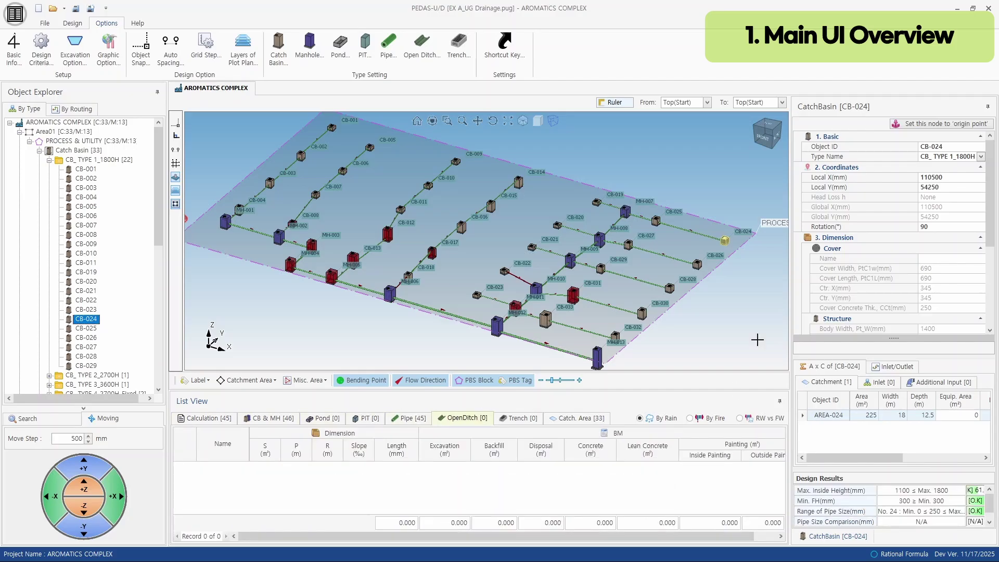
click(725, 240)
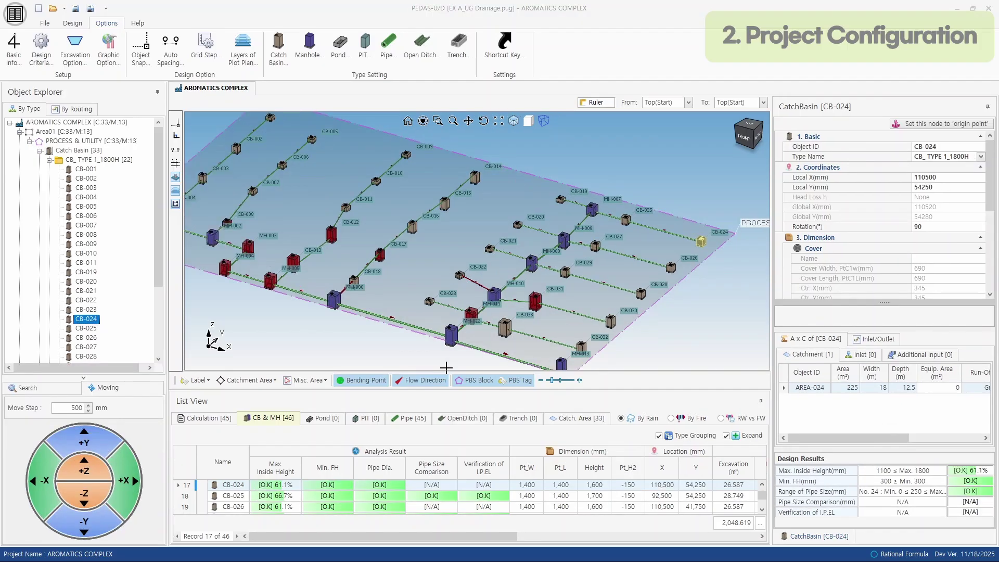
Step: Open the project's basic information and examine the project name entry
click(14, 49)
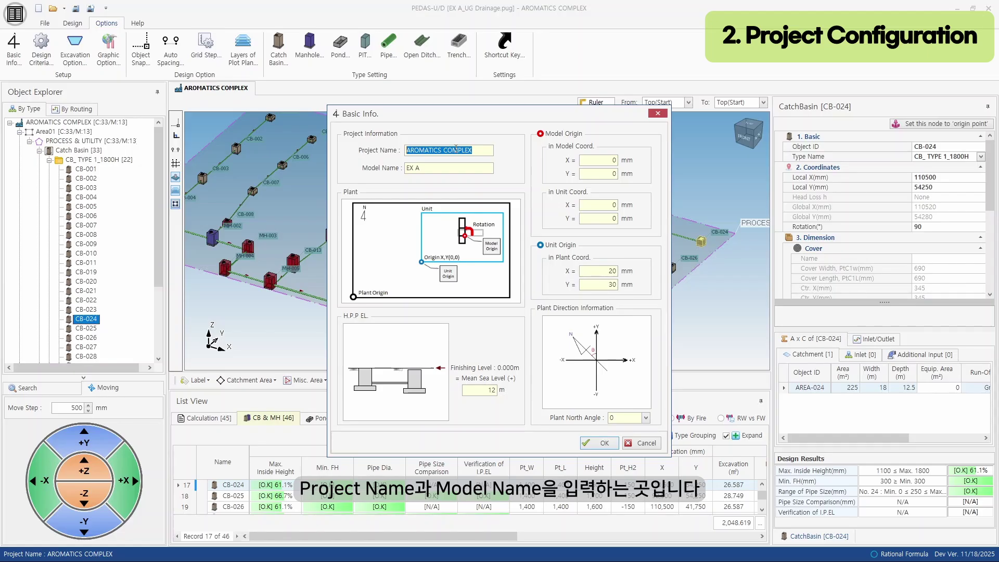
click(422, 151)
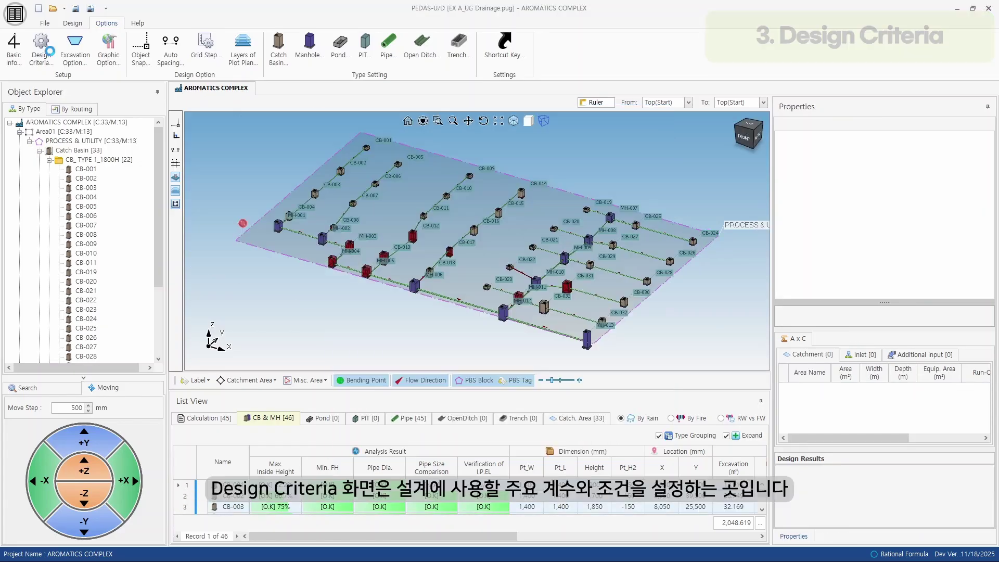
Step: Review the design criteria's run-off coefficients, surface roughness coefficients, starting I.P.E C/B and minimum cover depth
click(50, 55)
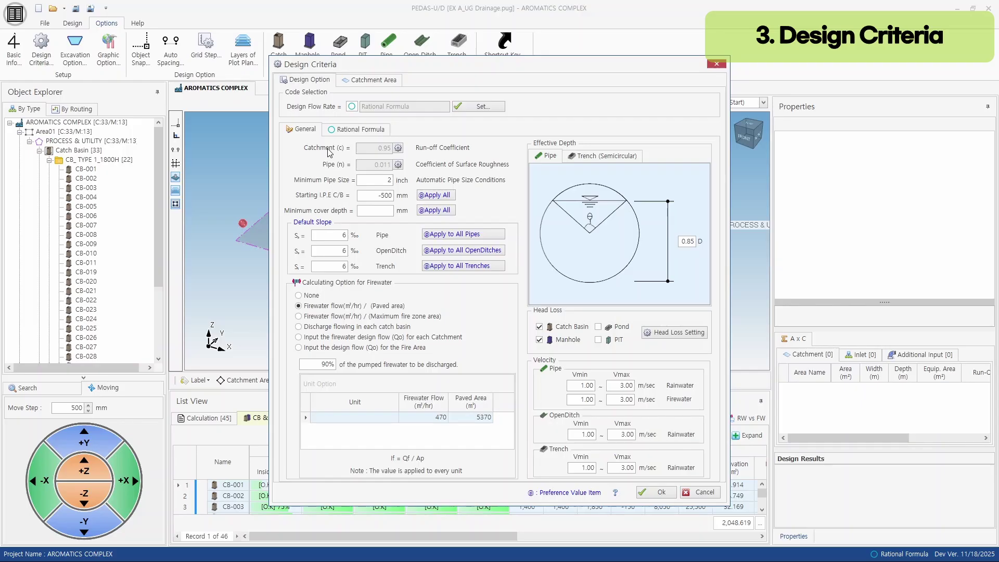
click(398, 148)
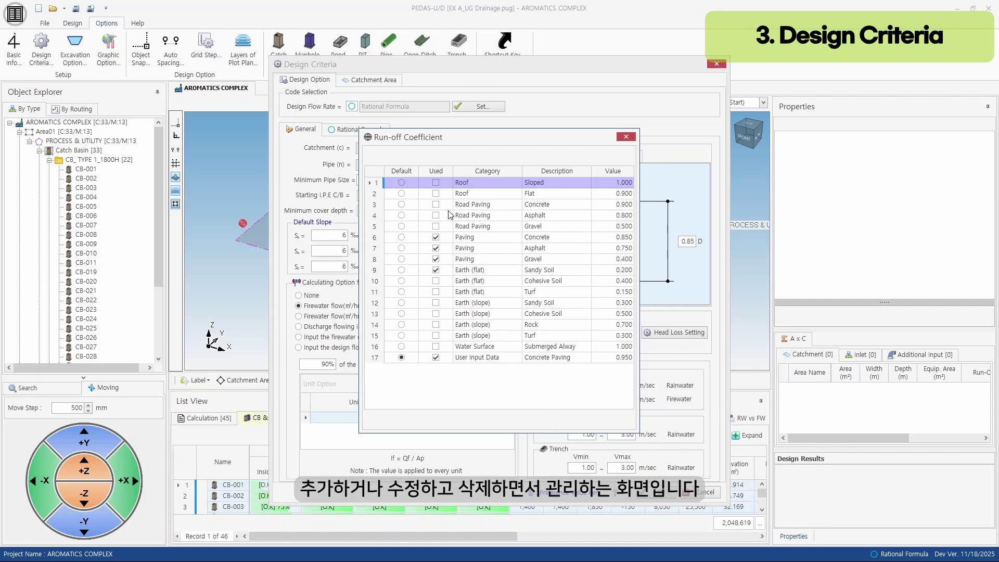
click(628, 137)
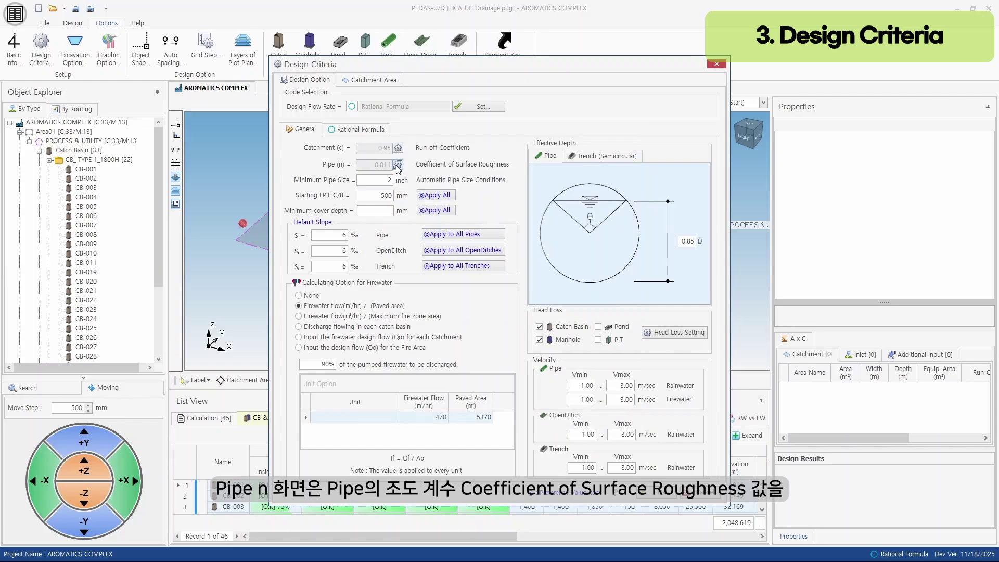
click(398, 164)
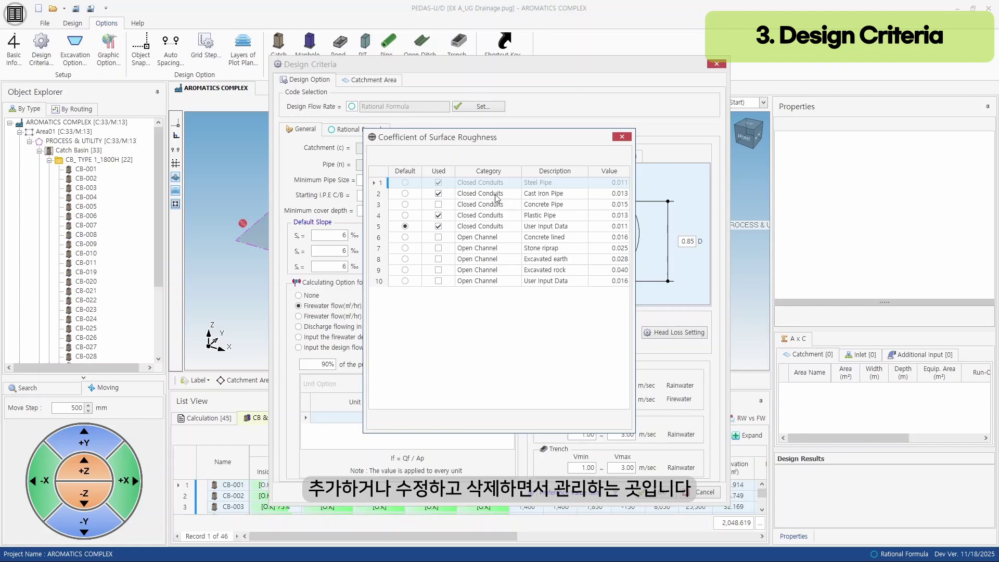
click(622, 137)
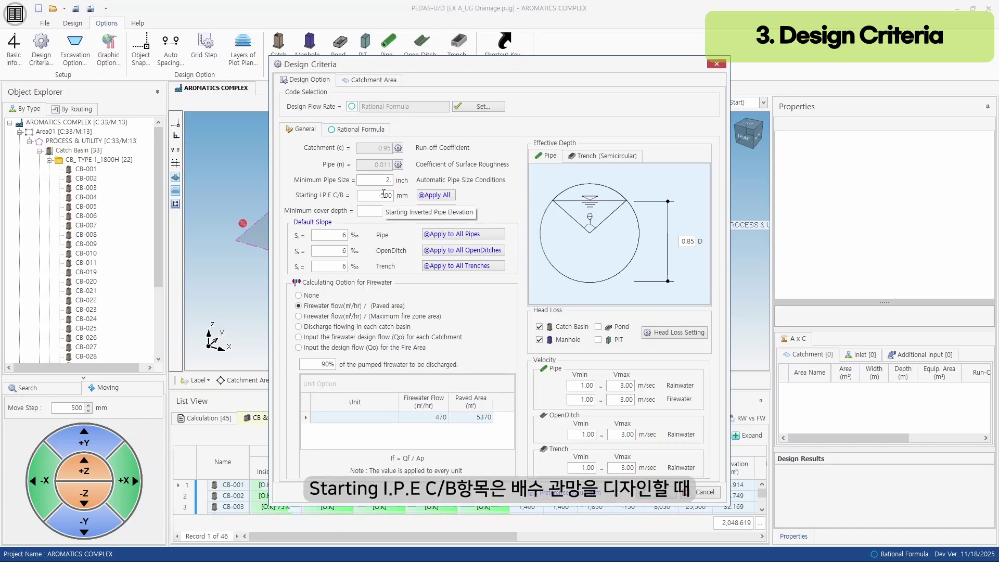
click(383, 195)
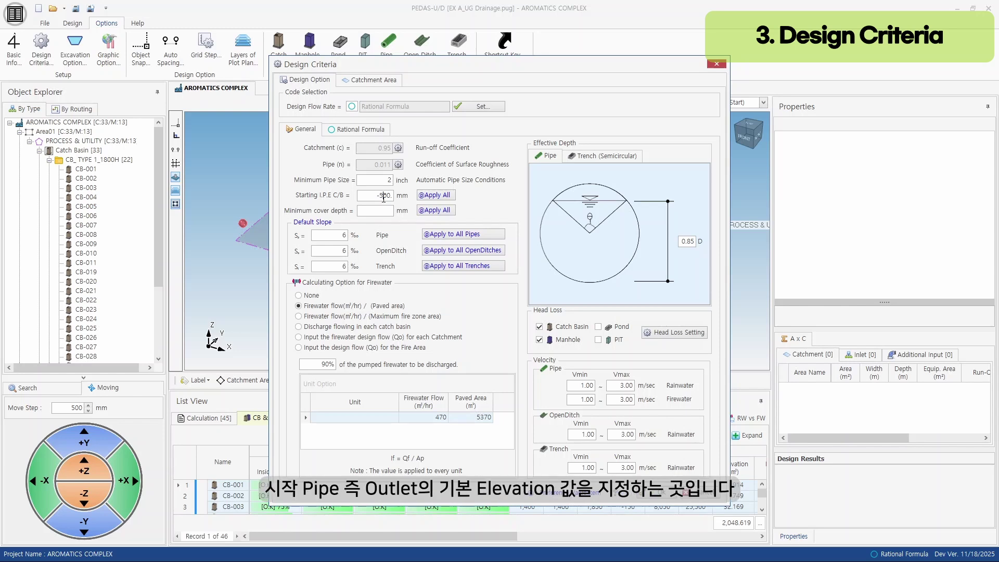
click(384, 210)
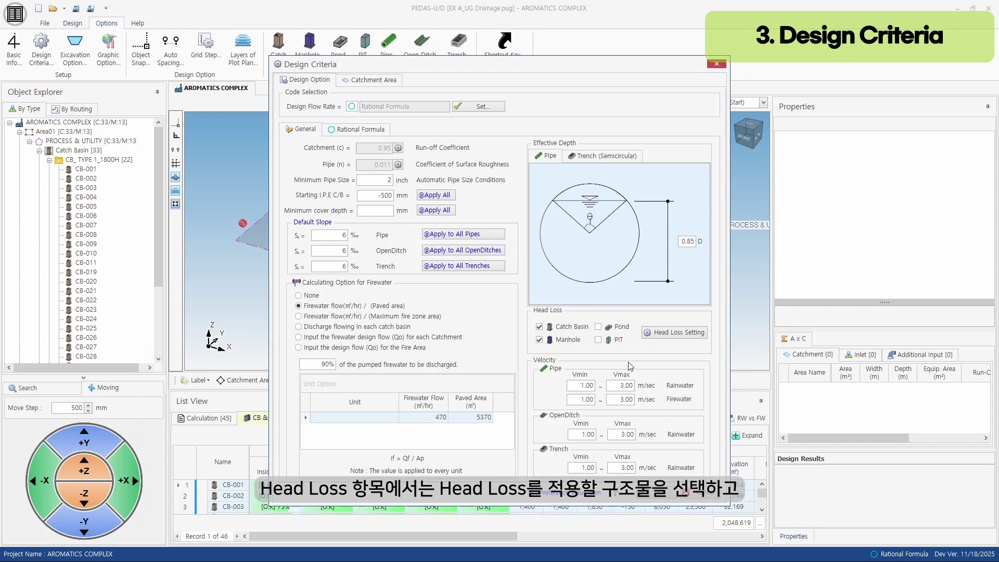
Step: Exclude catch basins from head loss and include ponds, and review the head loss formulas for each inlet type
click(570, 330)
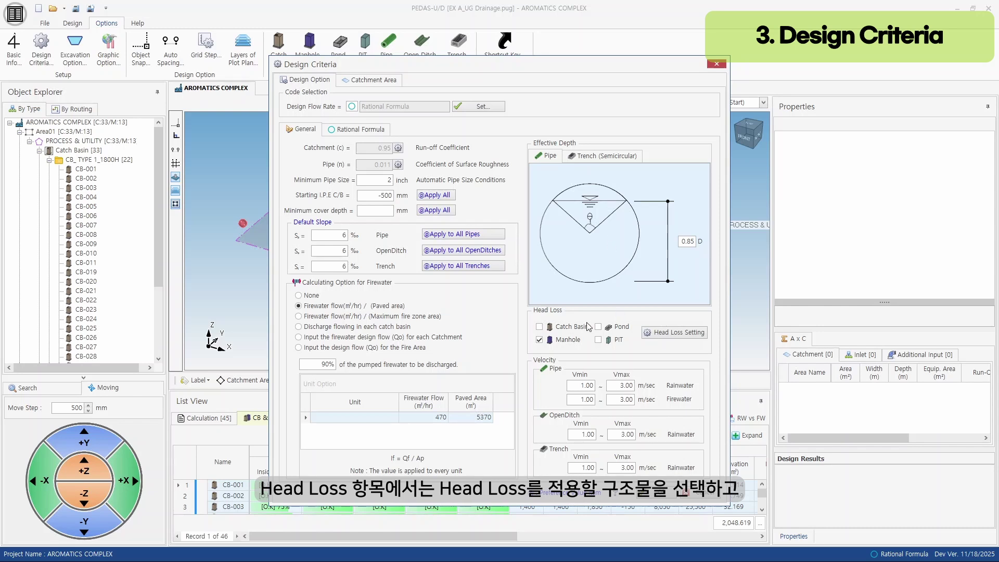
click(614, 328)
click(670, 333)
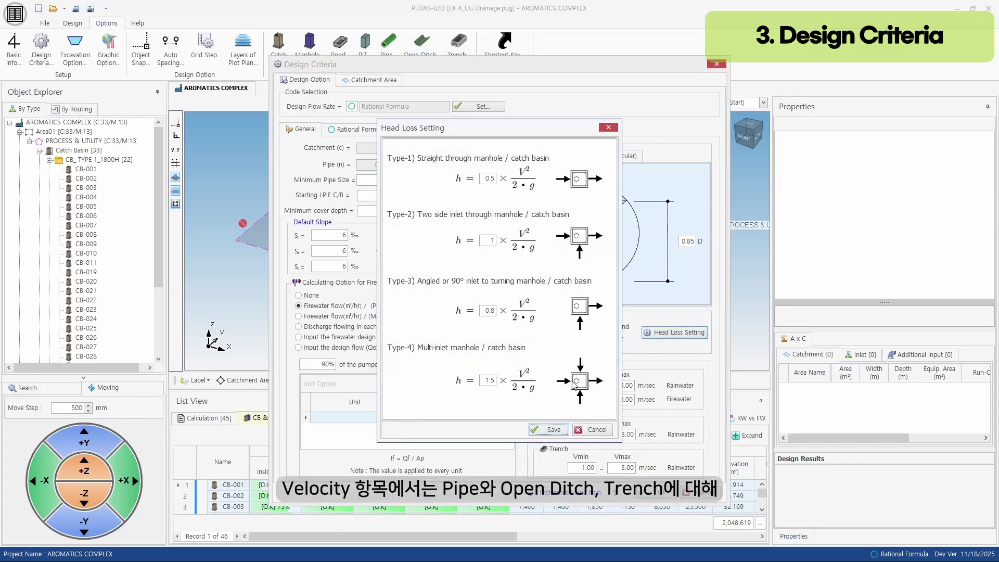
click(603, 431)
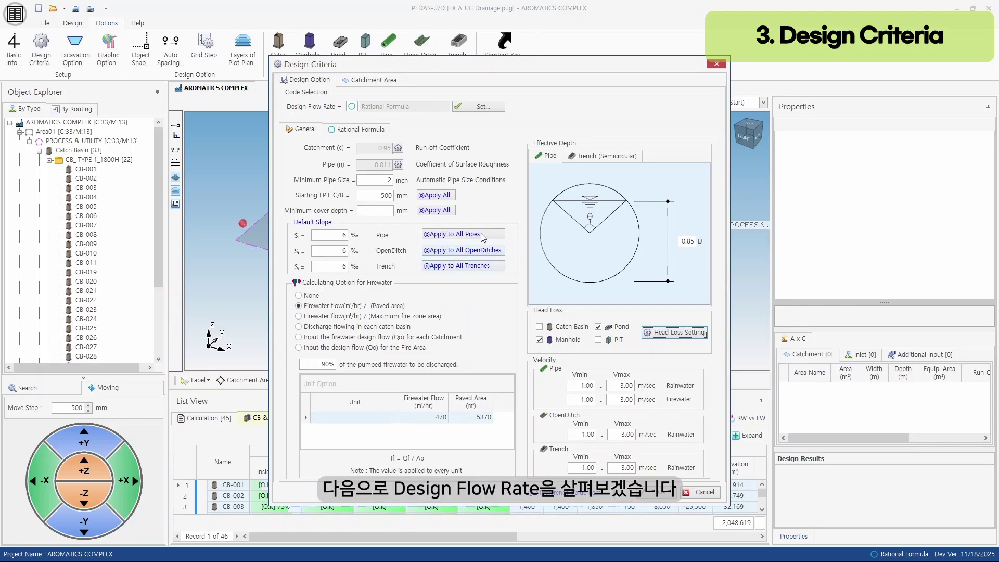
Step: Review the available design flow rate codes without changing the selection
click(483, 109)
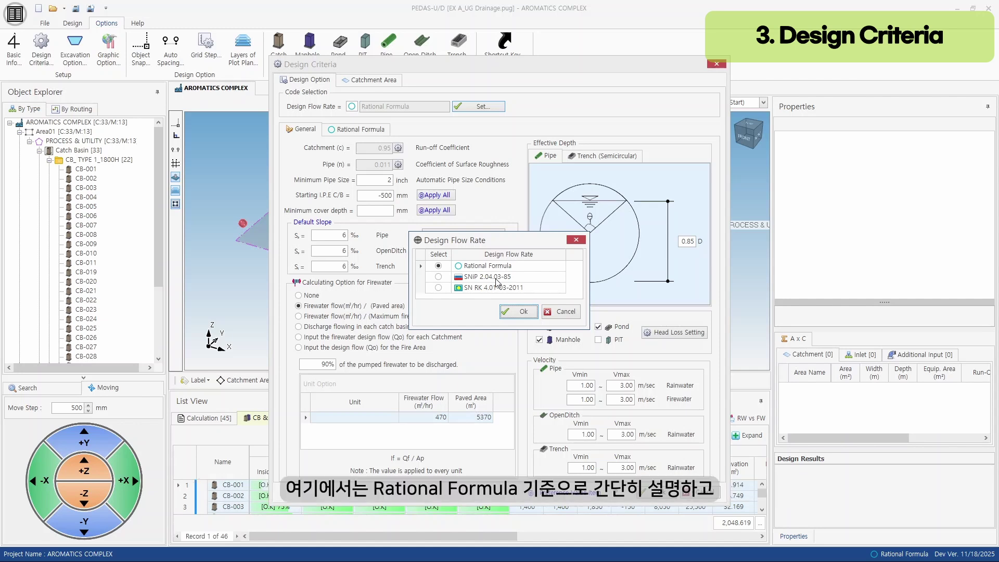
click(551, 310)
Step: Base the rainfall intensity on the FAA + Manning TC Method with a 10 min minimum TC, and review the nation and region codes
click(368, 131)
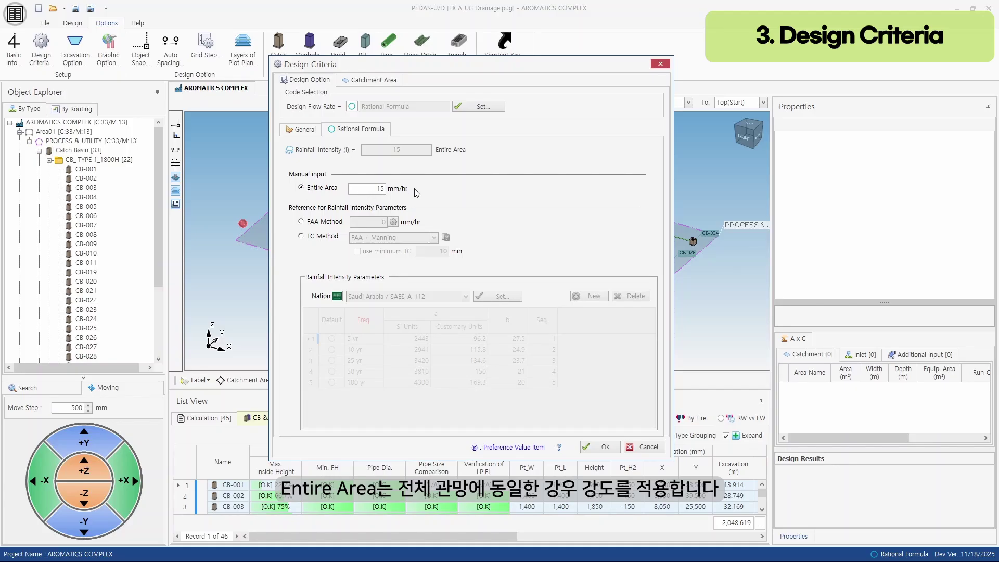
click(314, 223)
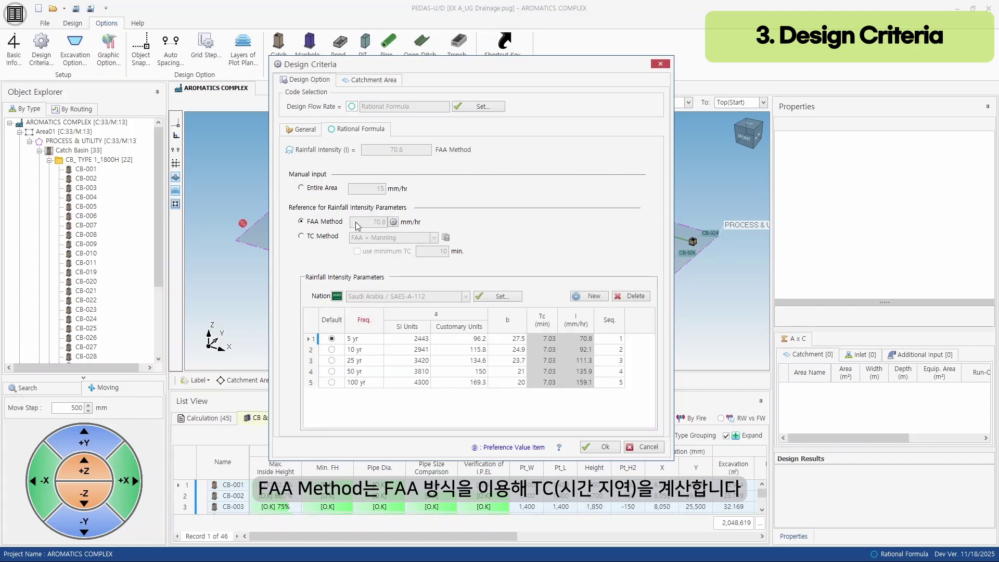
click(322, 237)
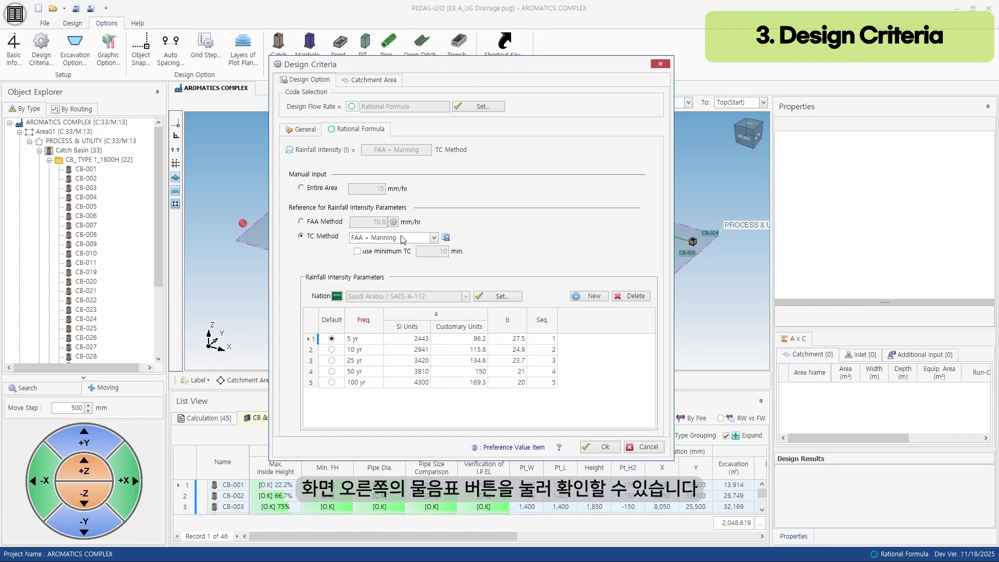
click(445, 237)
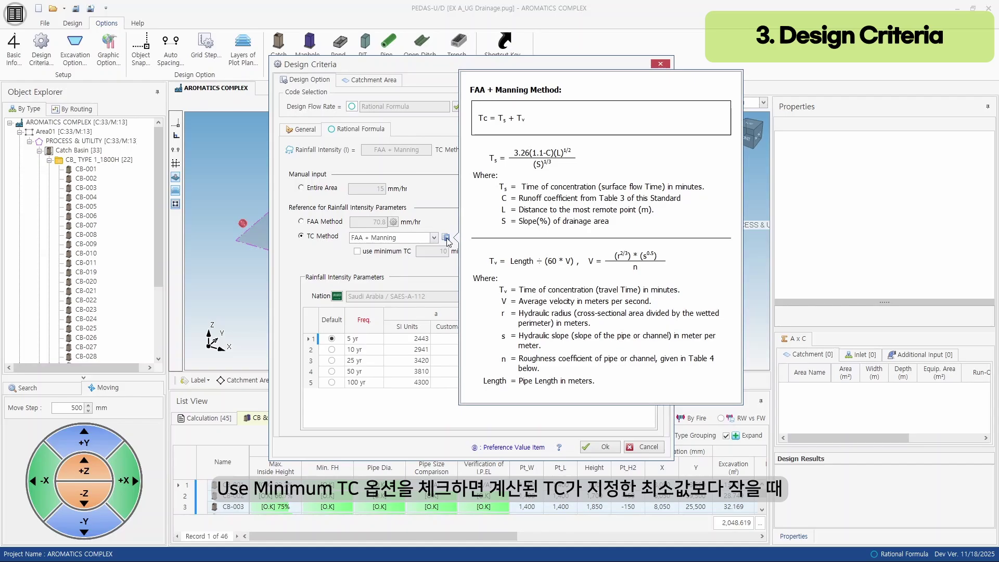
click(372, 253)
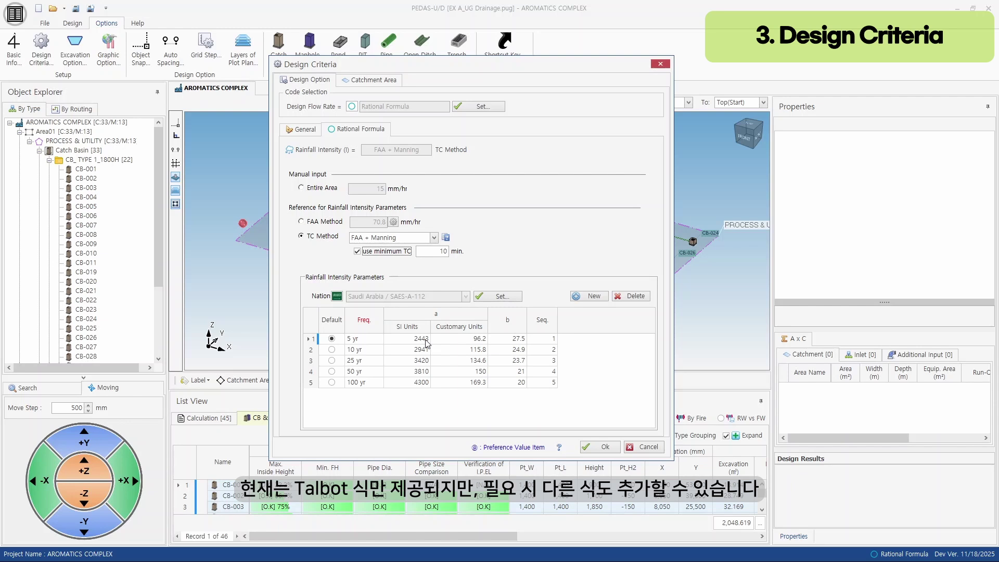
click(517, 297)
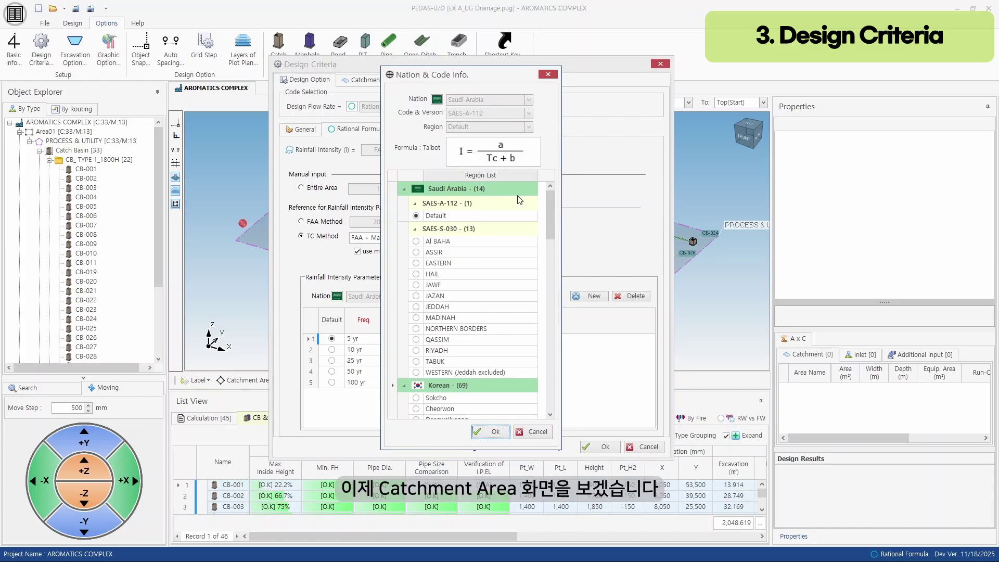
click(547, 75)
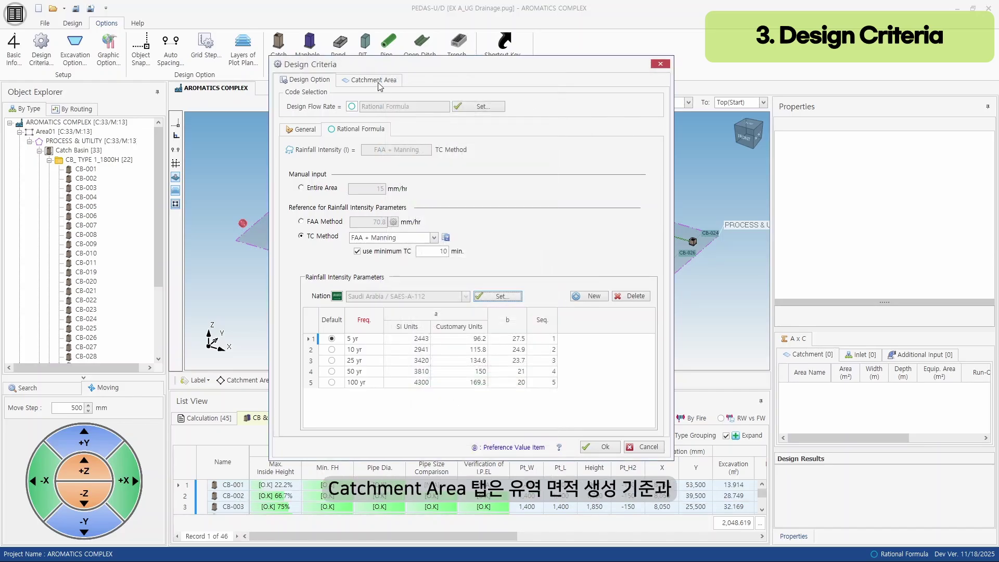
Step: Review the catchment area's min/max rule and all-catch-basins slope options, and accept the design criteria
click(379, 84)
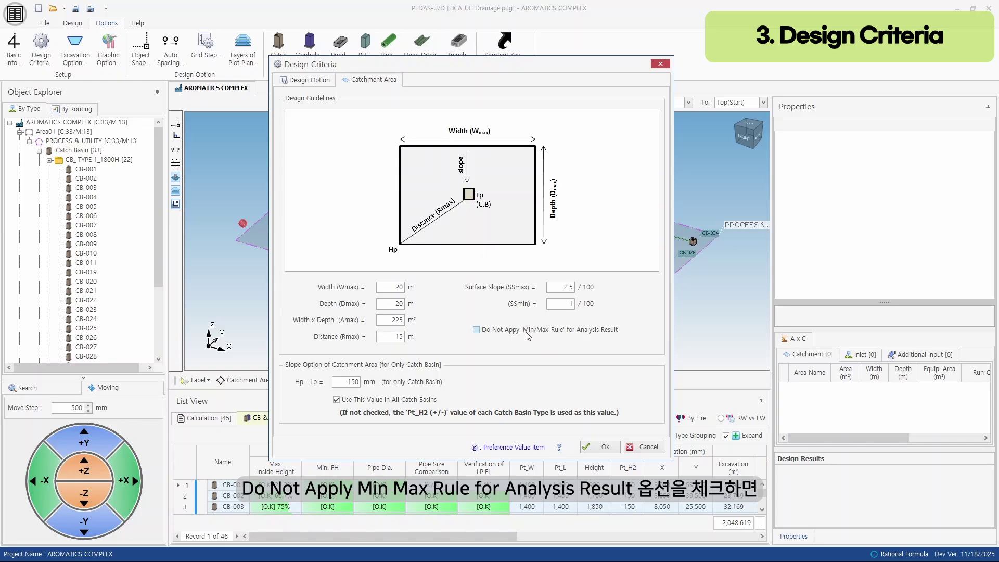
click(581, 333)
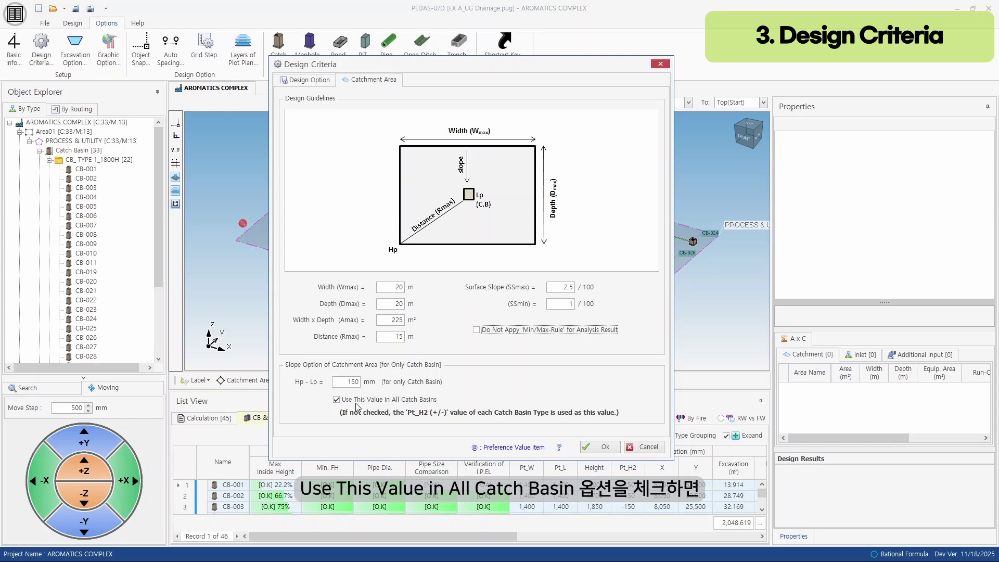
click(357, 401)
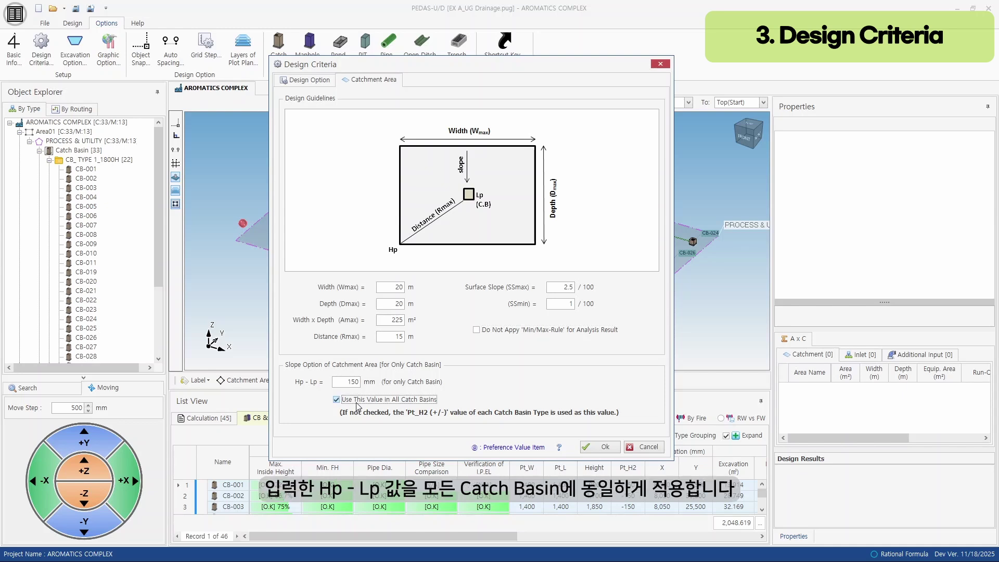
click(407, 404)
click(592, 447)
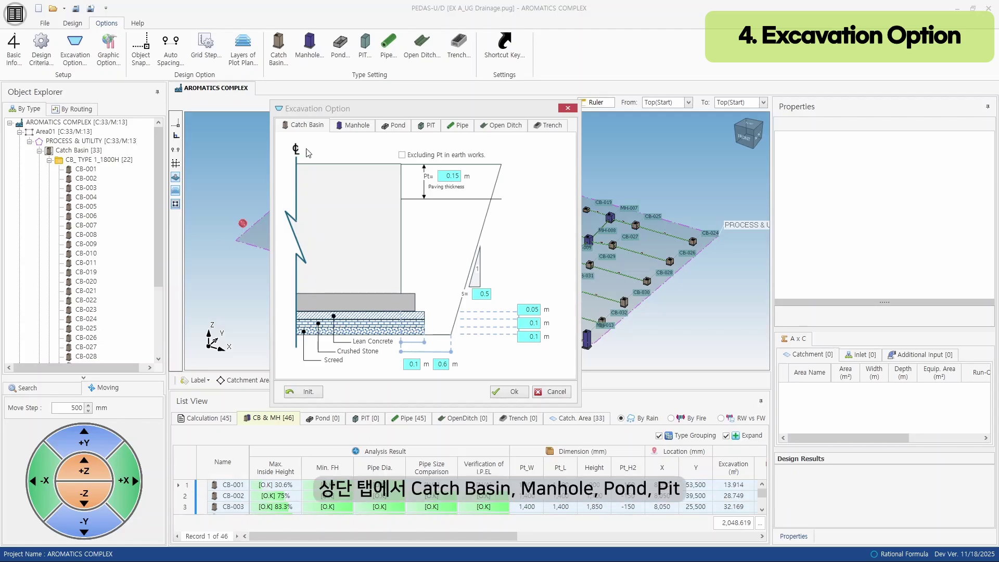
Step: Review the excavation cross-sections for manholes, ponds, pipes, open ditches and catch basins
click(359, 125)
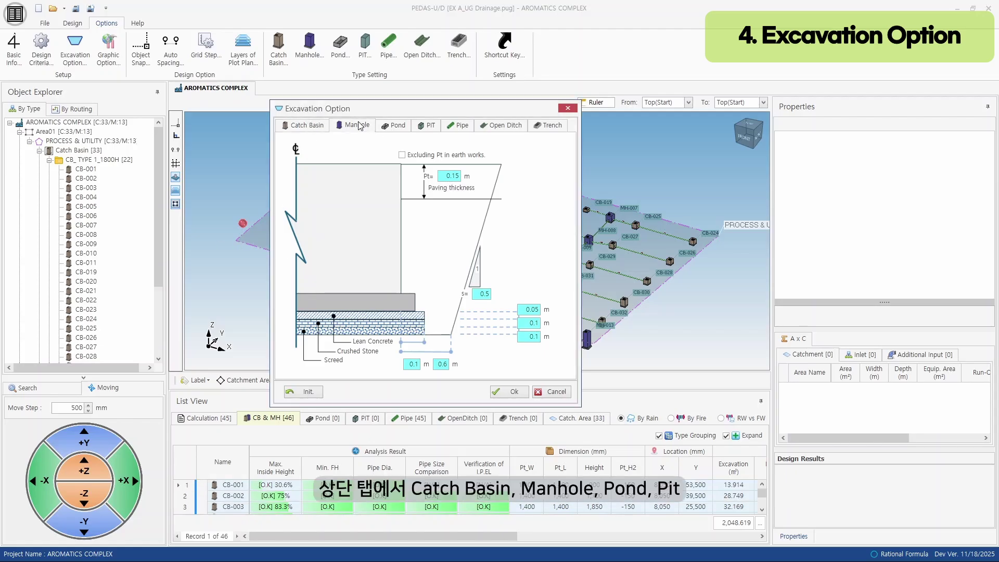
click(394, 130)
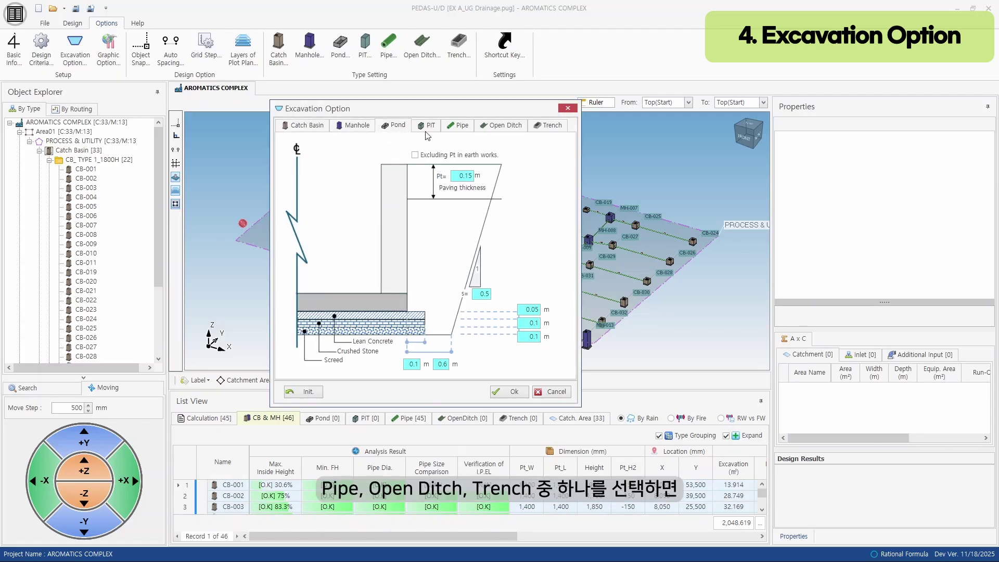
click(460, 131)
click(501, 130)
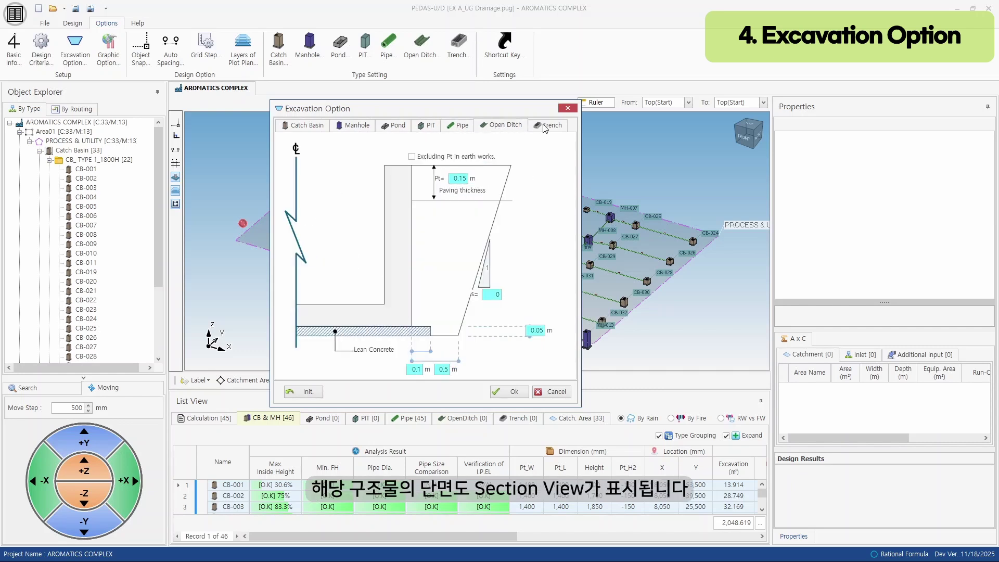
click(306, 127)
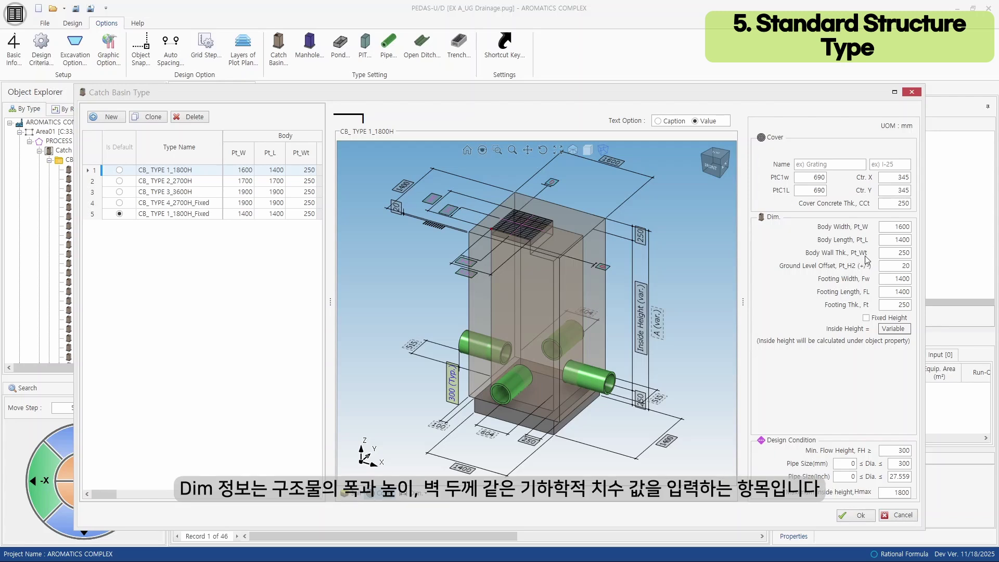
Step: Set the CB_ TYPE 1_1800H catch basin's body width to 1700 mm and body length to 1800 mm, and return its preview to an isometric view
click(905, 227)
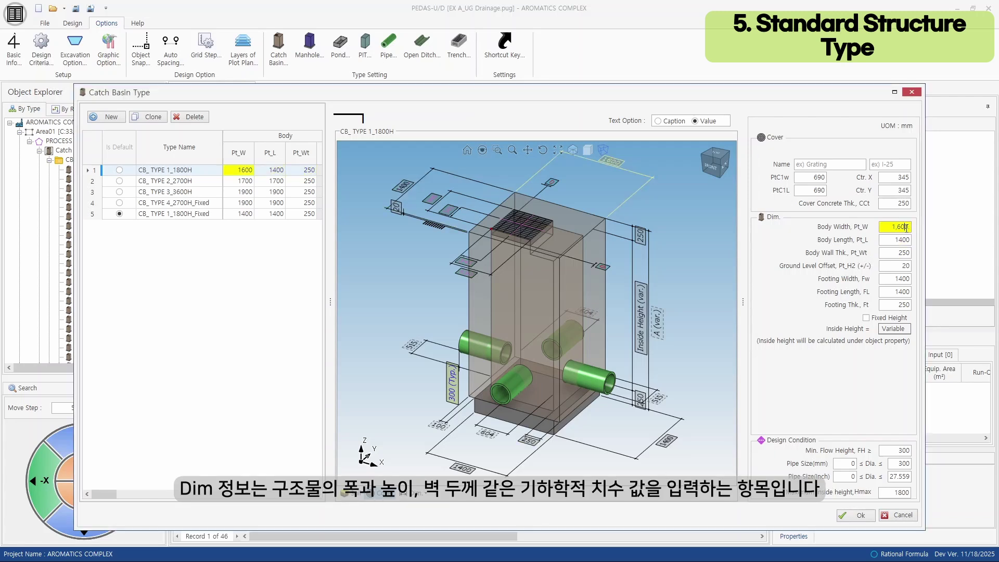
text(1700)
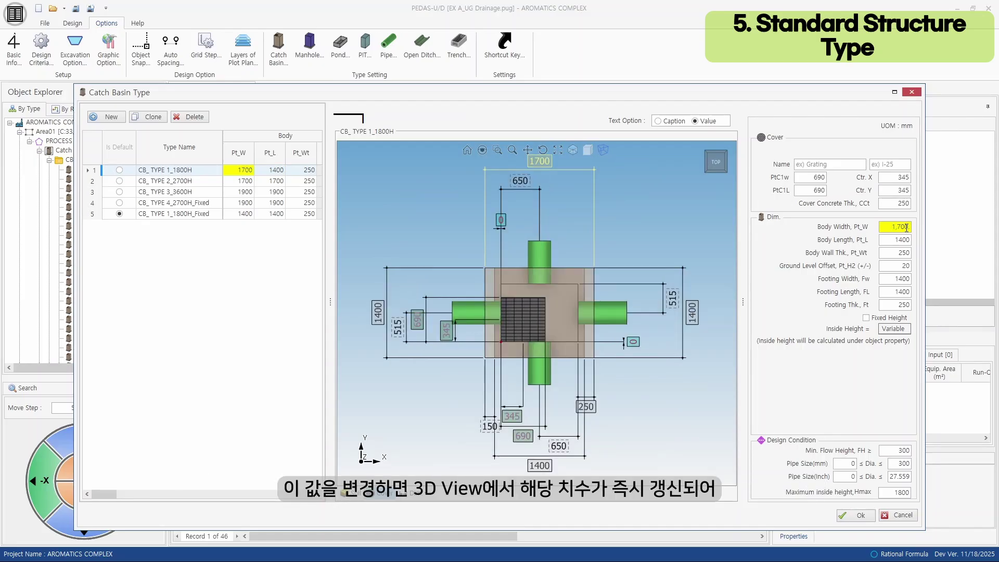
click(903, 239)
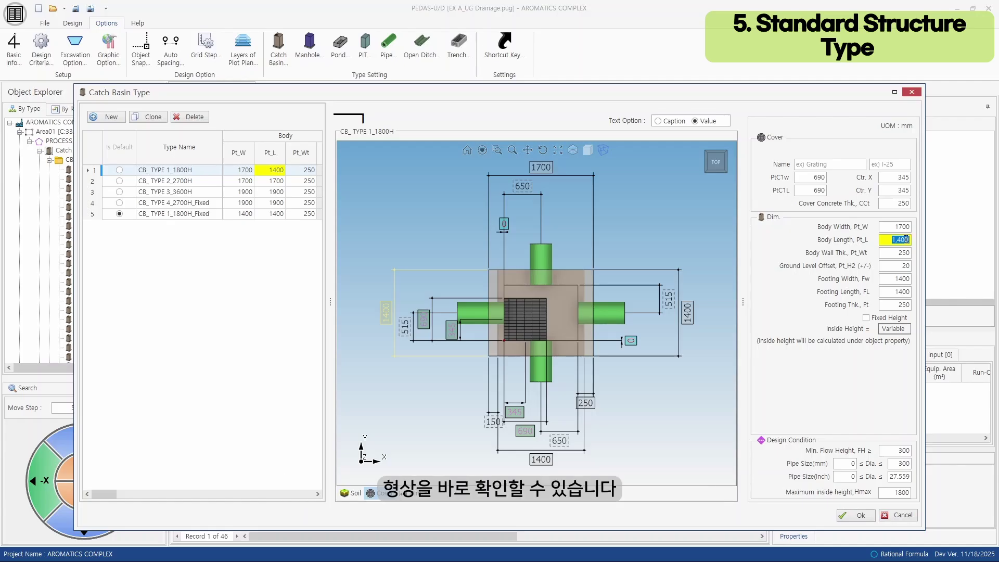
text(1800)
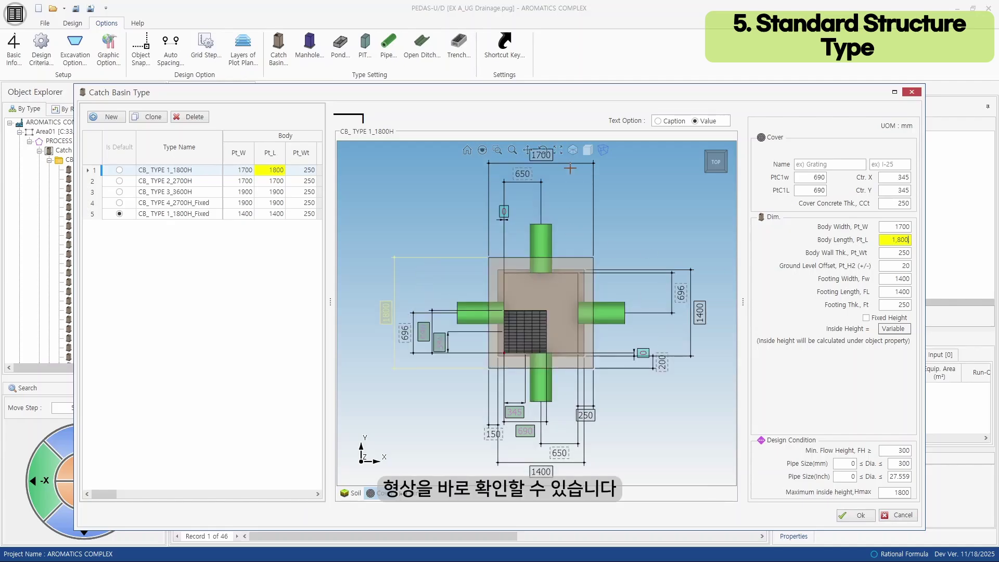
click(572, 150)
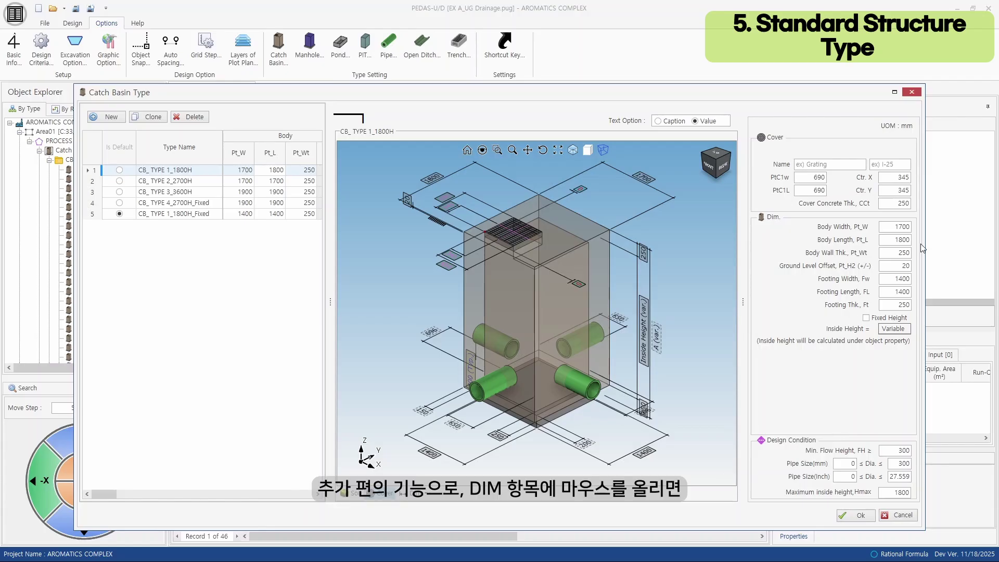
mouse_move(894, 226)
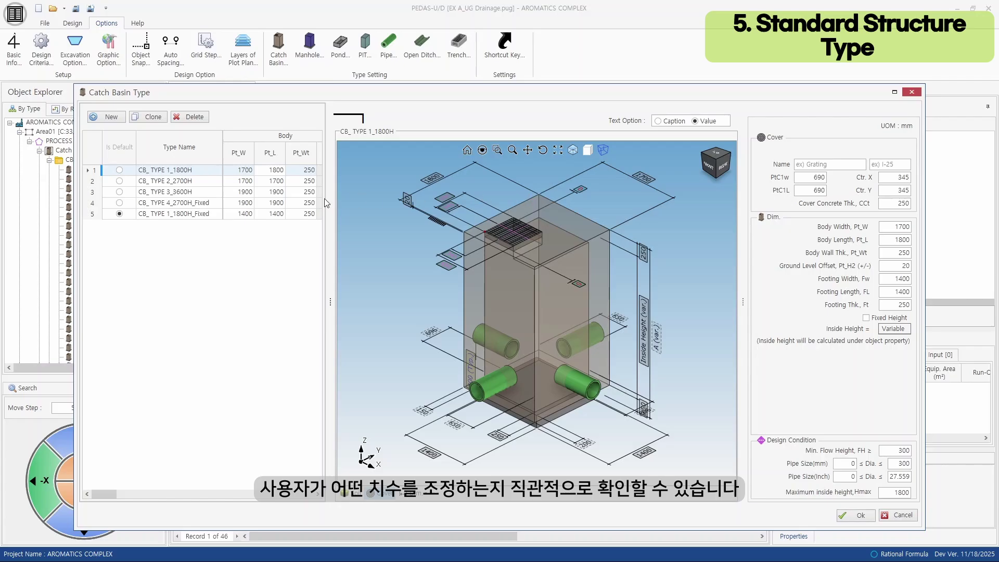
Step: Display the soil in the catch basin's 3D preview, and switch the cover off and on again
drag(105, 495, 116, 494)
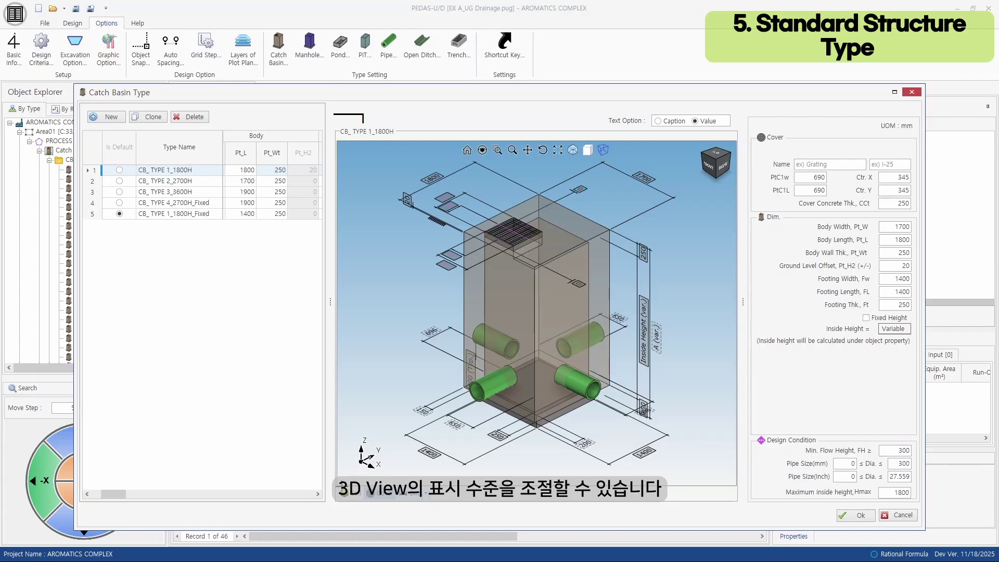
click(347, 494)
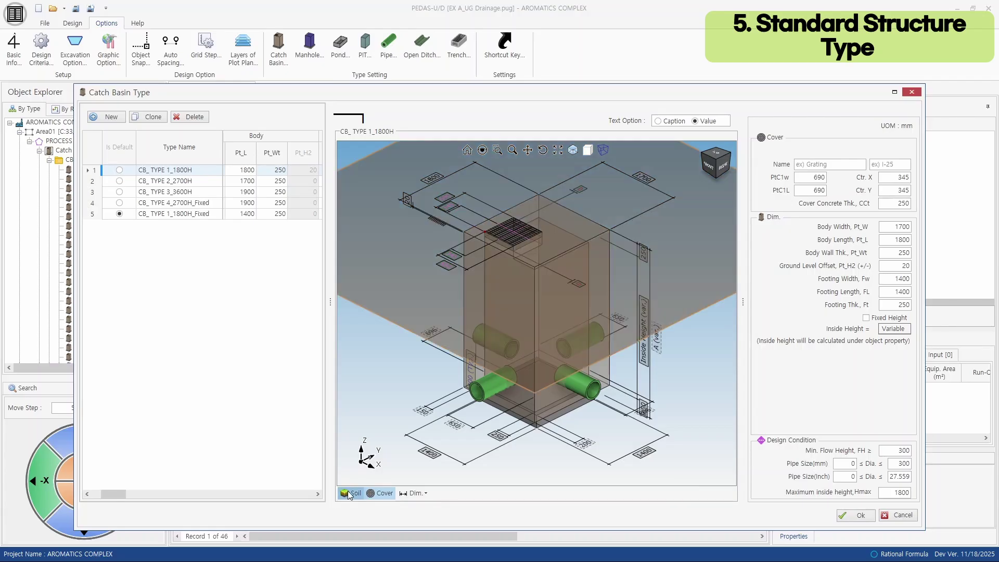
click(376, 493)
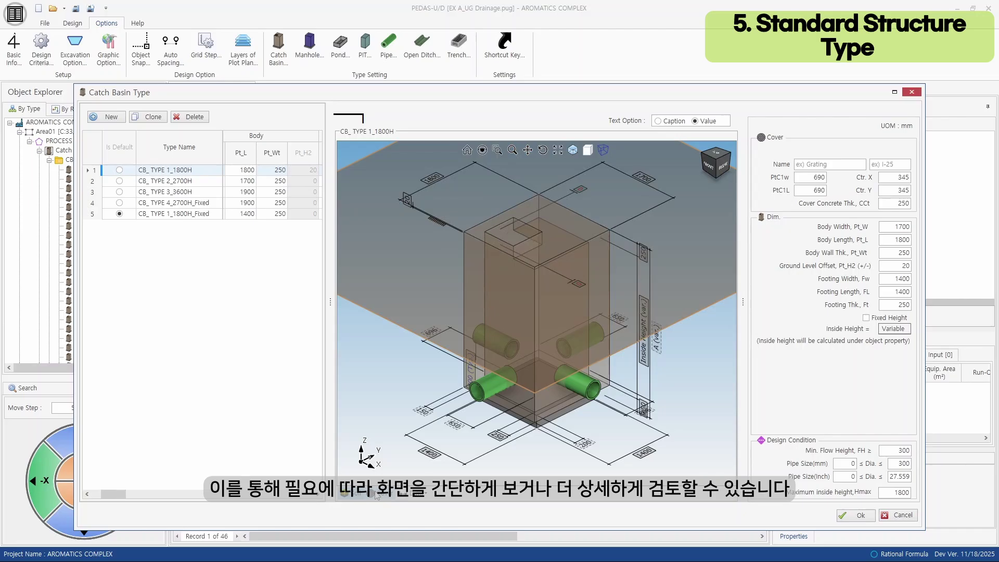
click(377, 494)
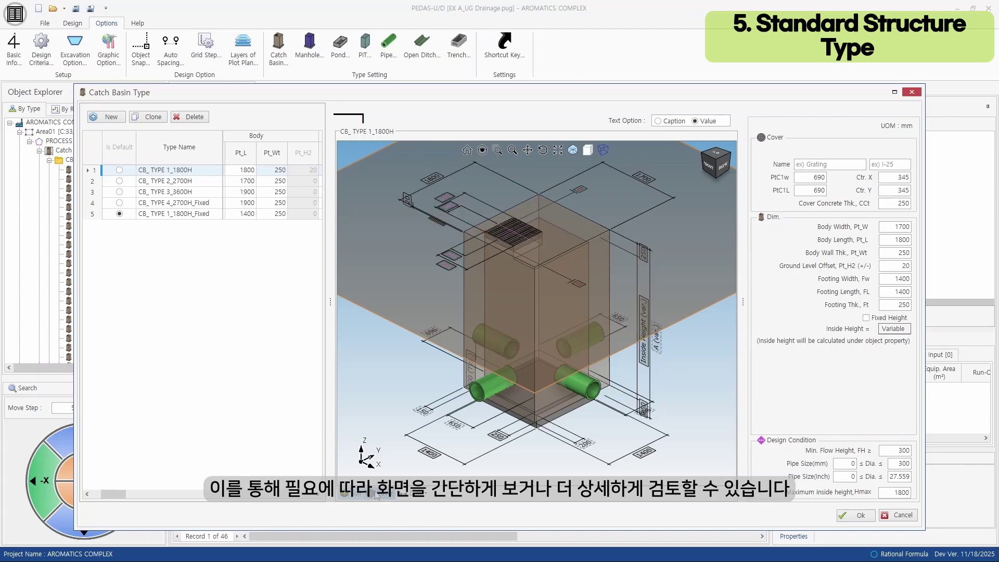
Step: Hide all dimensions in the catch basin's 3D preview, and show them all again
click(412, 496)
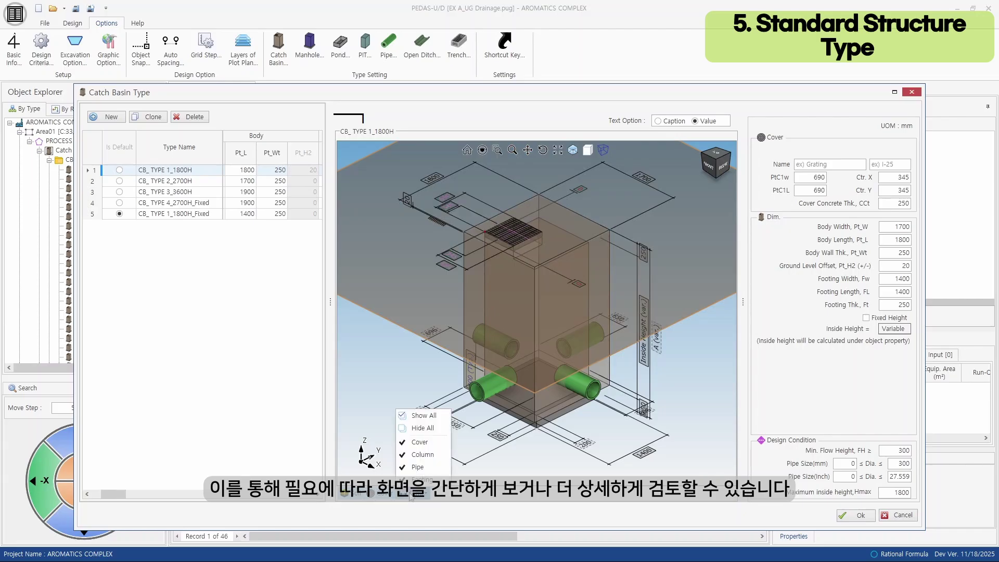
click(422, 429)
click(415, 492)
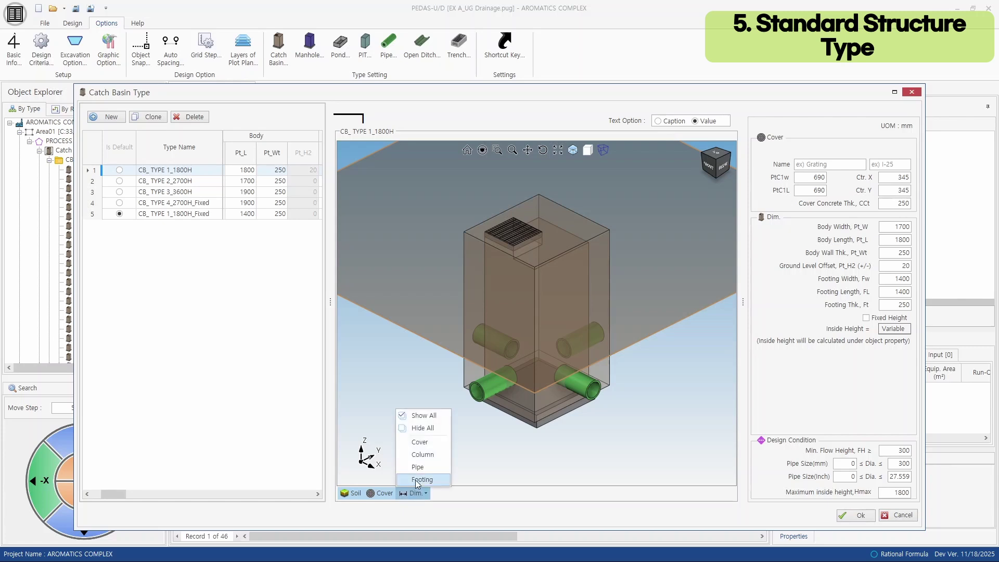
click(419, 417)
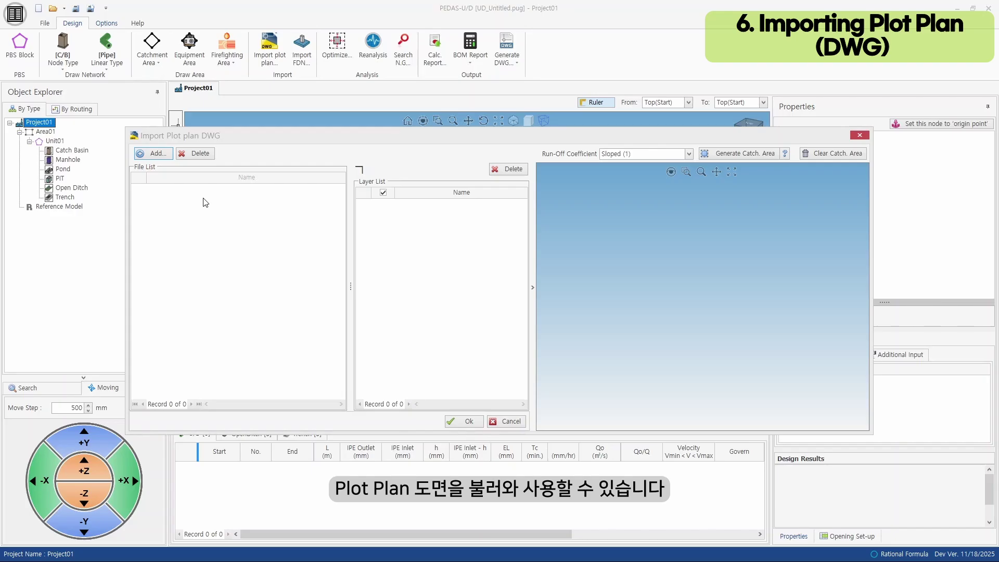
Step: Add UD_Example_plot_plan_MRC.dwg as the plot plan drawing to import
click(158, 155)
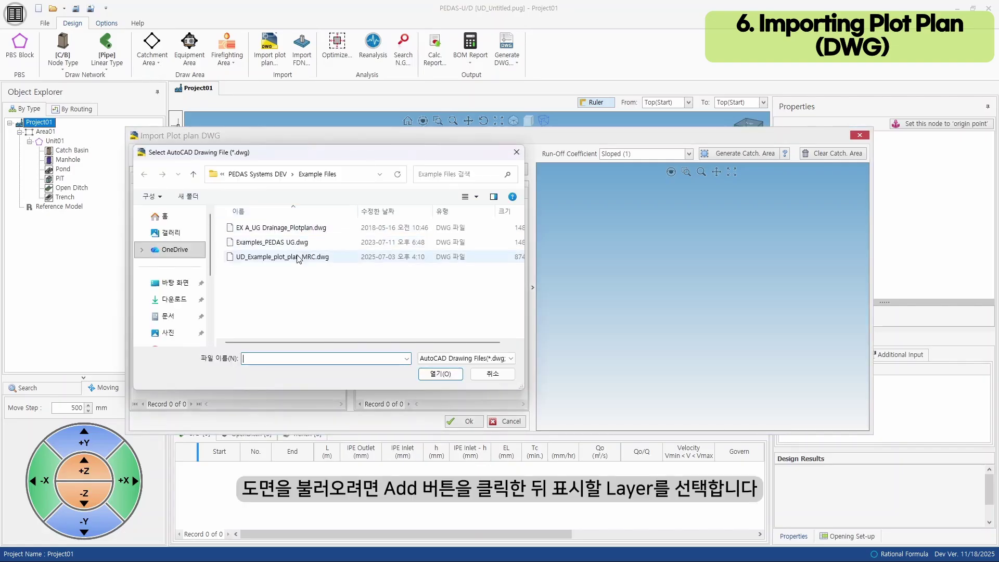
click(302, 256)
click(441, 374)
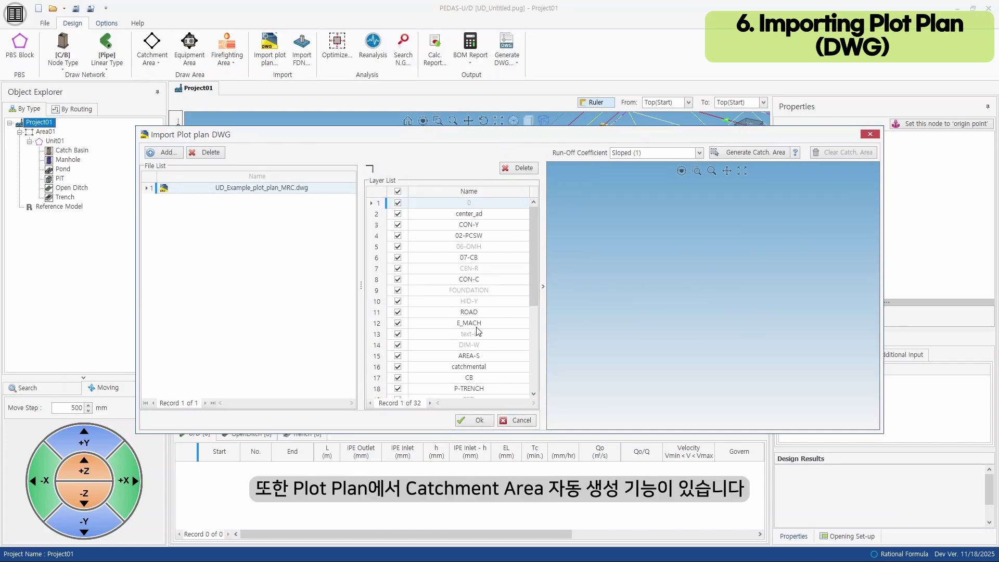
Step: Generate catchment areas from the catchmental layer using the Flat (0.9) run-off coefficient, and confirm the generation
click(460, 367)
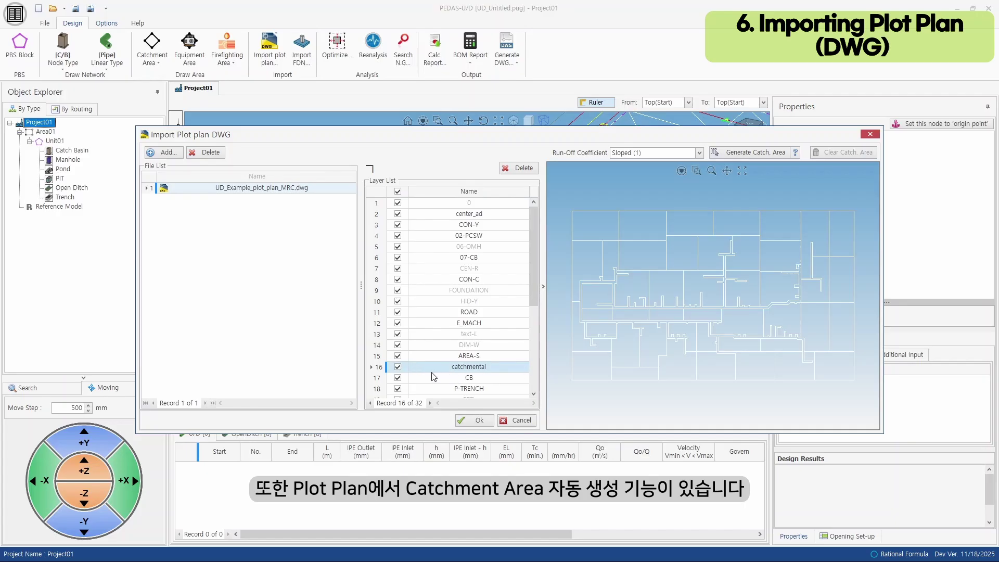
click(693, 154)
click(644, 172)
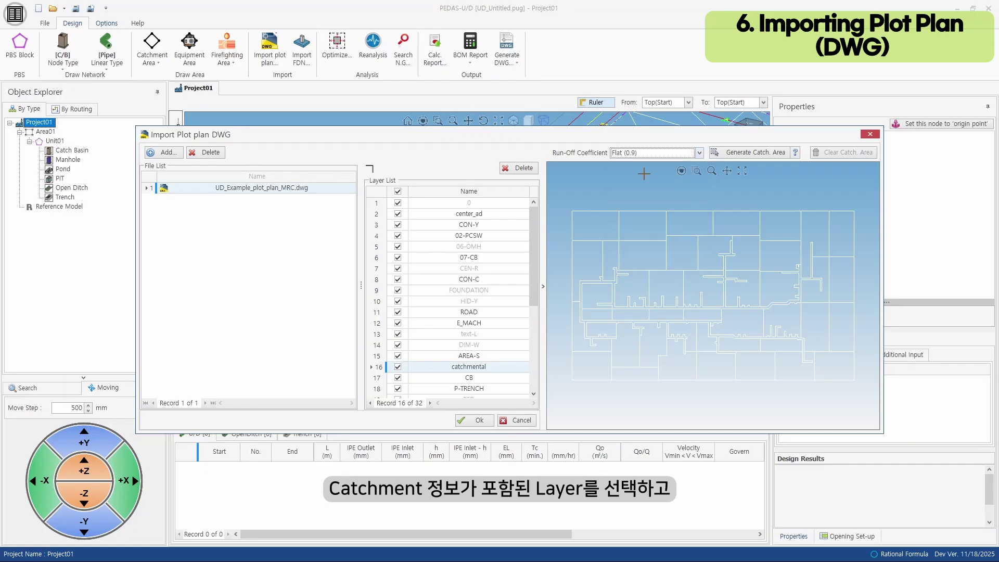
click(756, 157)
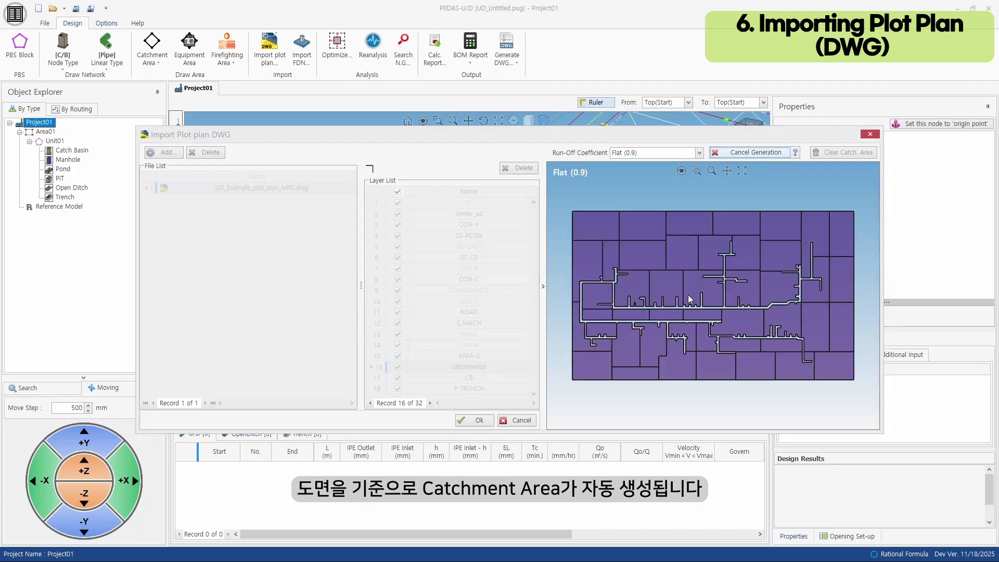
click(517, 324)
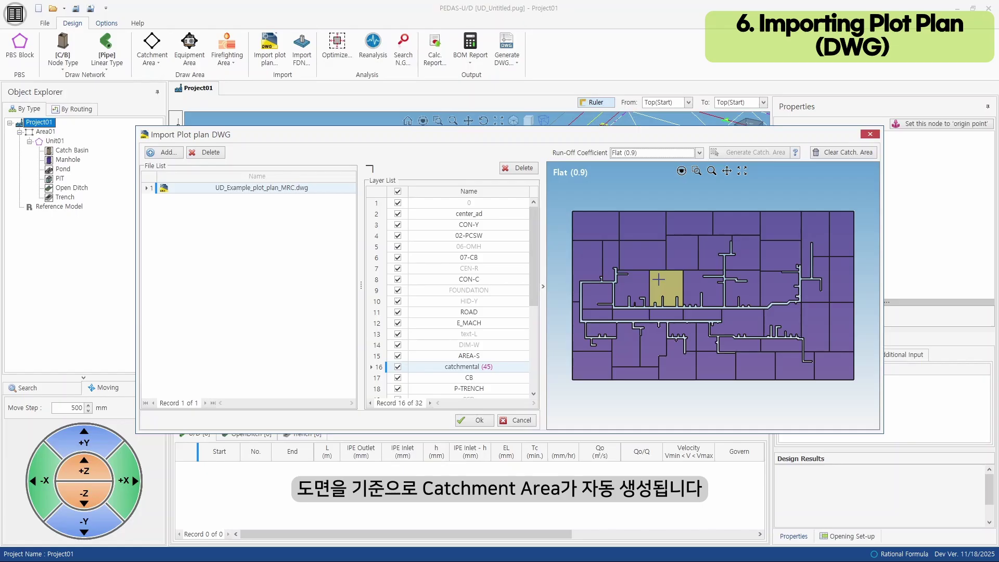
Step: Change the run-off coefficients of three upper-left catchment areas to Gravel (0.5) for the corner, Turf (0.15) below it and Gravel (0.4) beside that
right_click(600, 227)
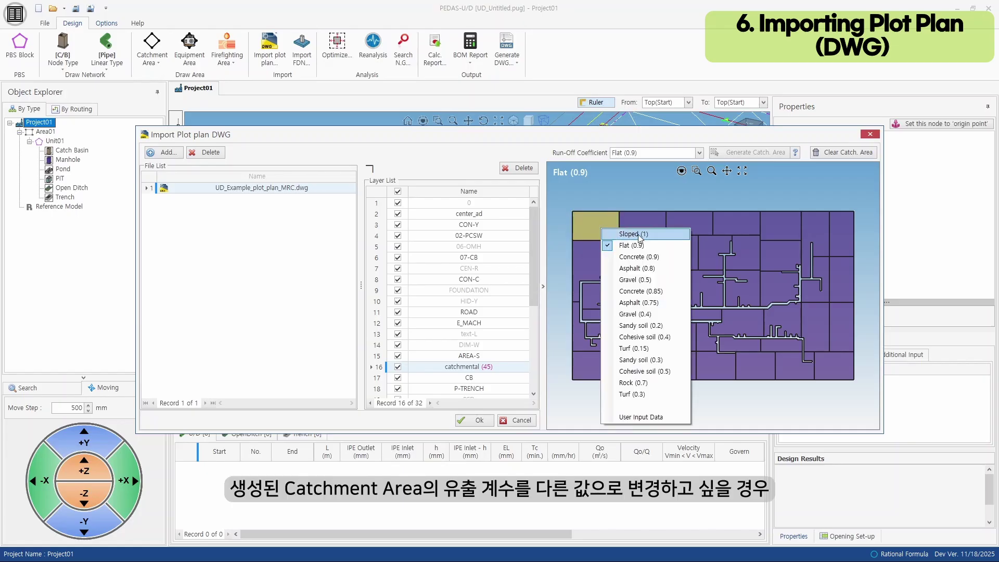
click(645, 280)
right_click(597, 259)
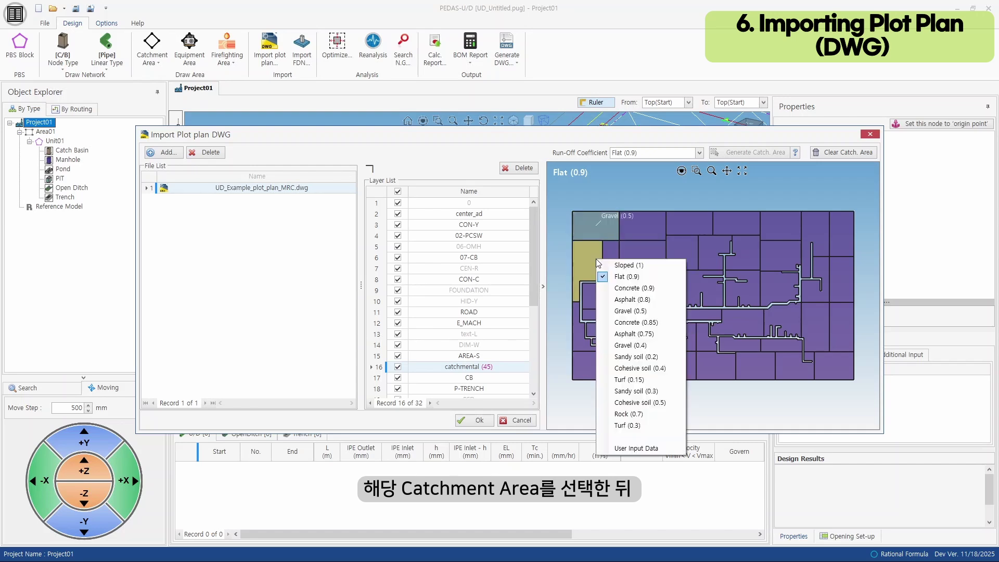
click(632, 380)
right_click(633, 255)
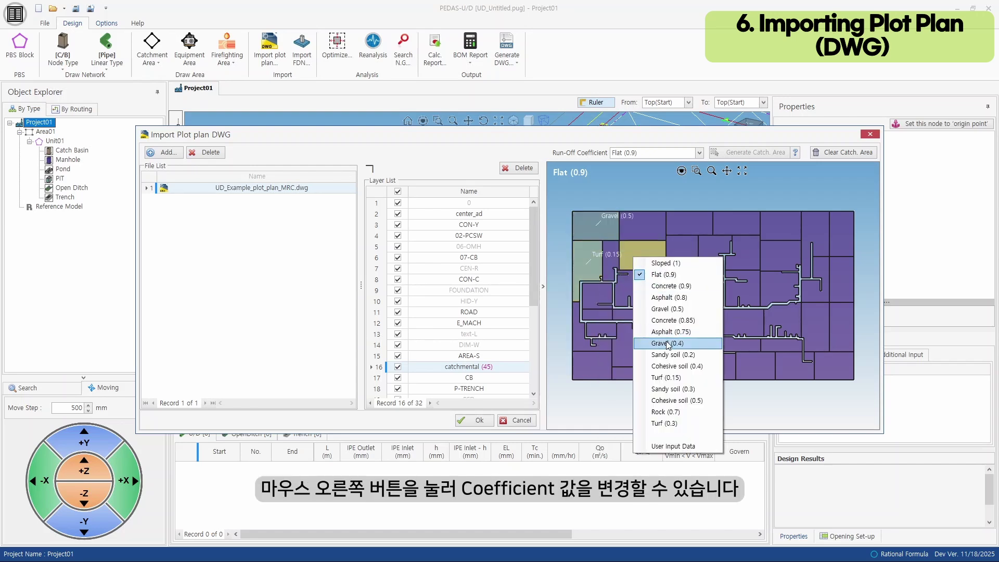
click(668, 344)
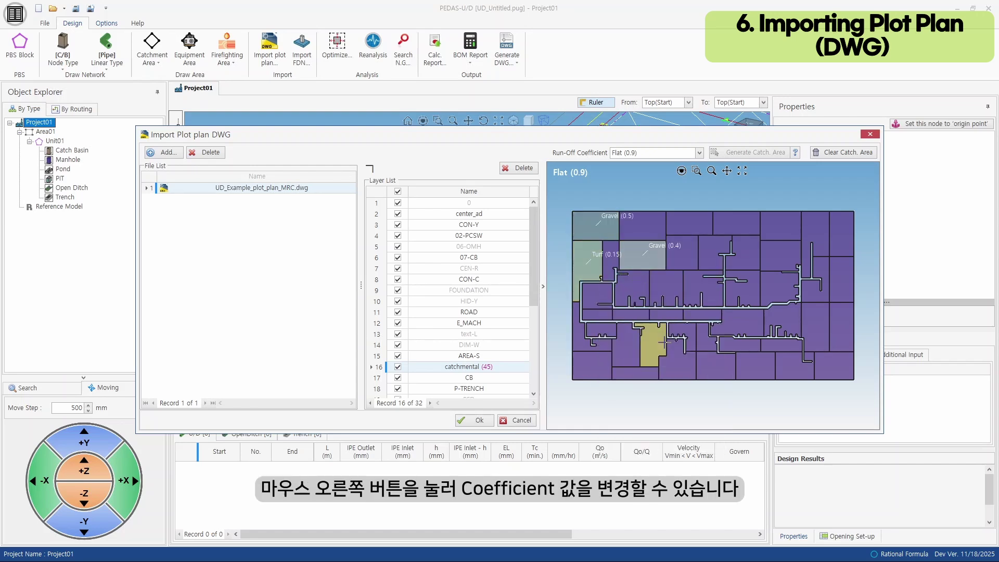
Step: Review the help guide on the automatic catchment area creation logic, and close it
click(796, 154)
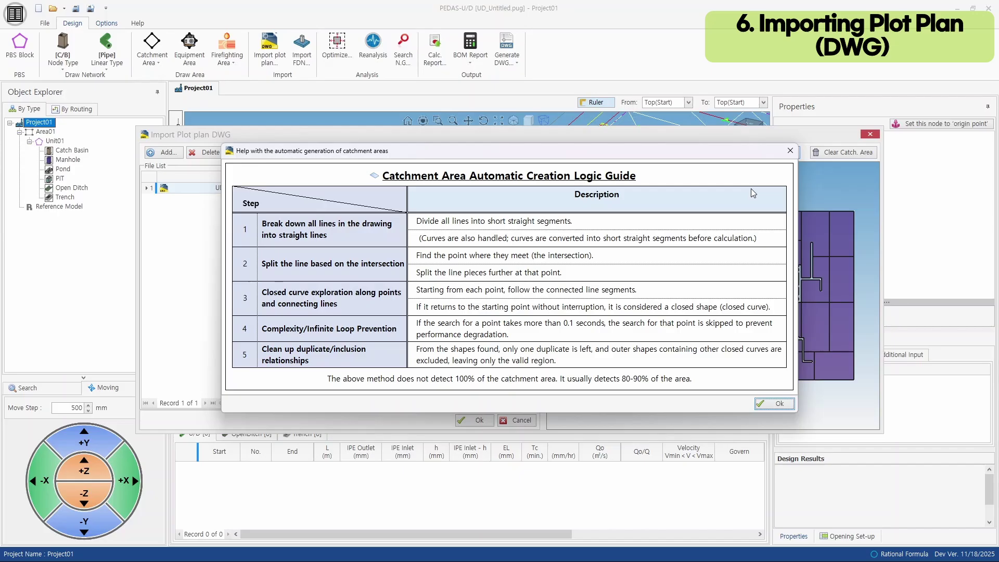
click(791, 152)
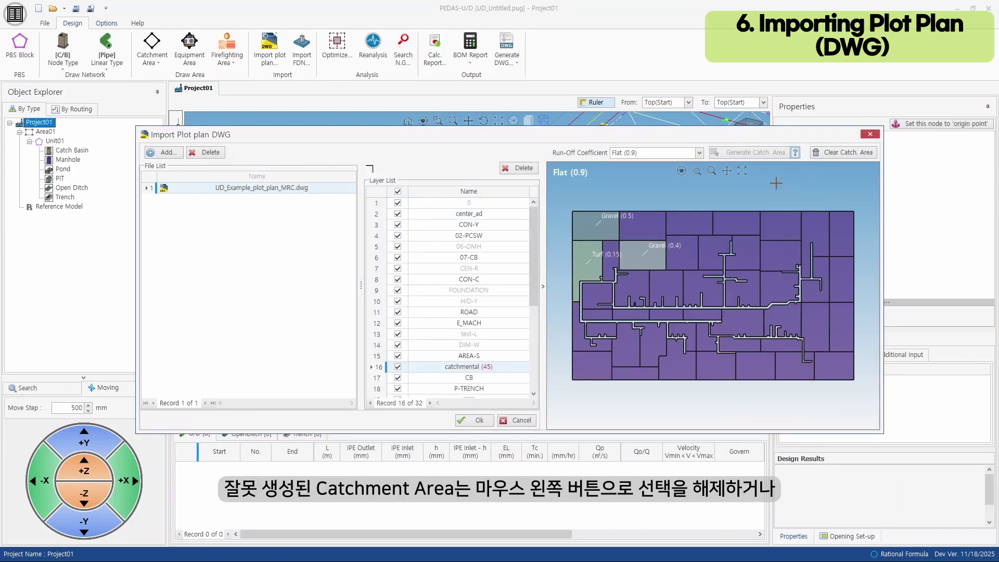
Step: Exclude eight generated catchment areas in the upper middle of the plot plan by deselecting them
click(774, 247)
click(770, 225)
click(745, 227)
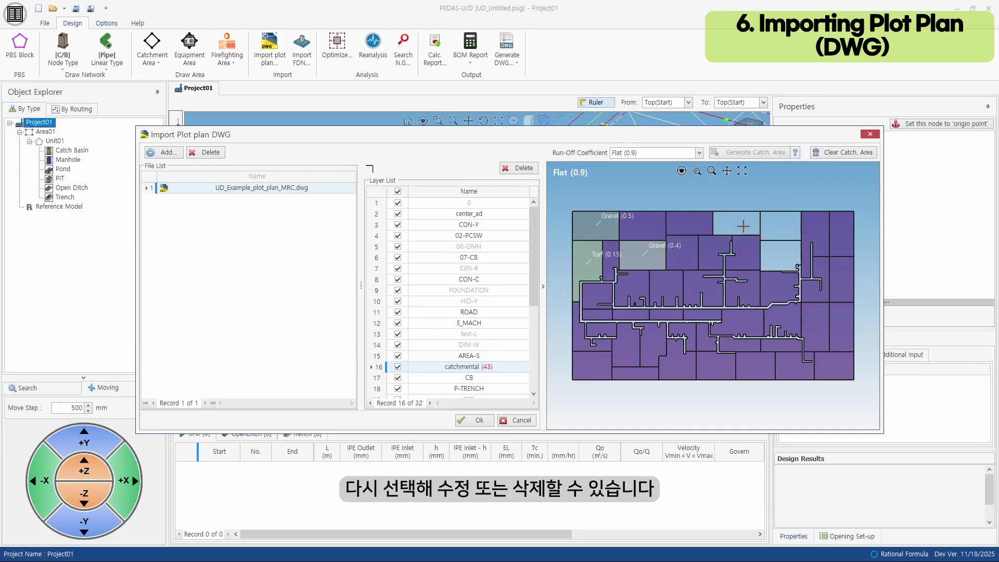
click(697, 225)
click(715, 253)
click(746, 254)
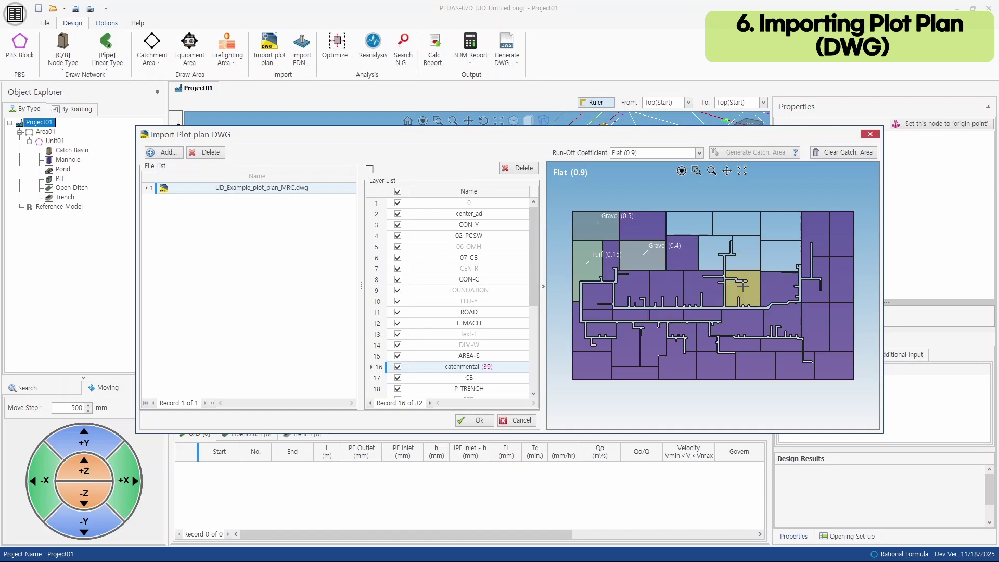
click(743, 287)
click(778, 286)
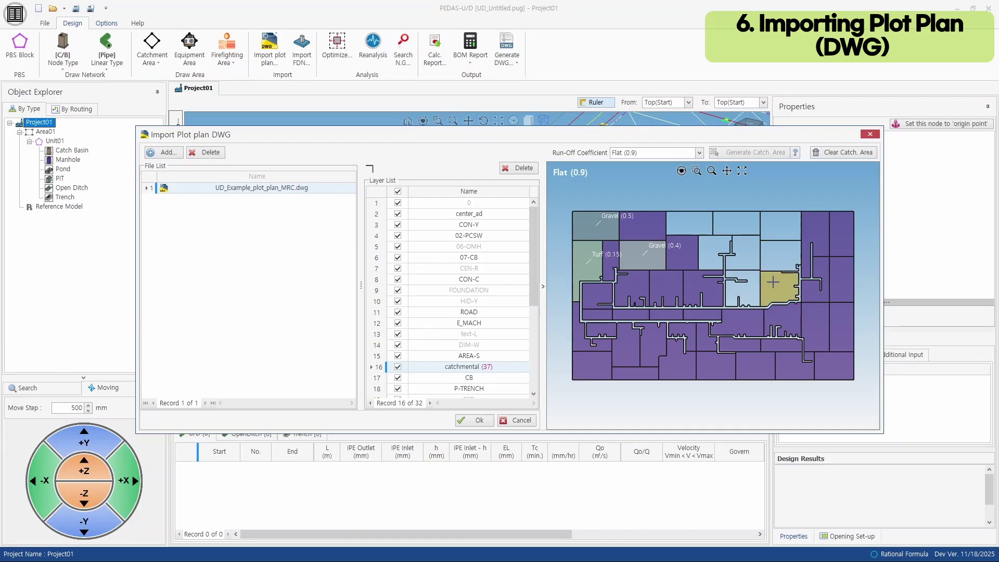
Step: Reselect the excluded catchment areas, leaving only three adjacent areas along the plot plan's upper edge deselected
click(773, 282)
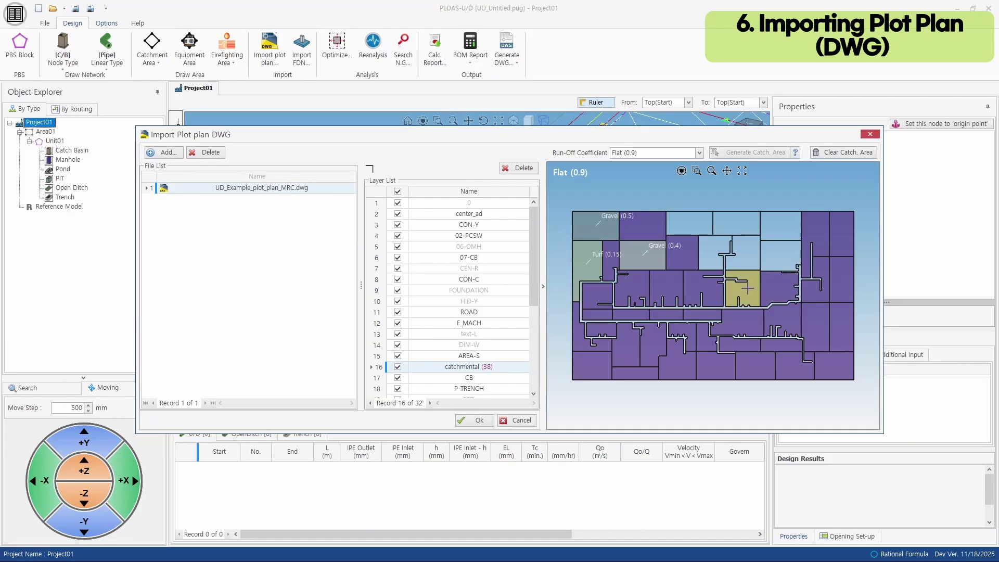
click(745, 256)
click(719, 251)
click(734, 225)
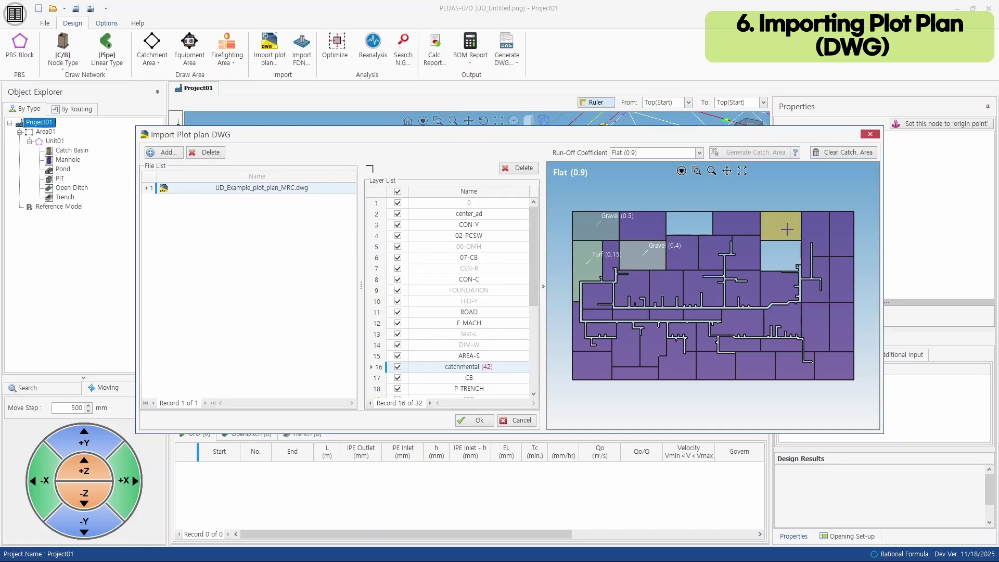
click(786, 229)
click(782, 258)
click(747, 226)
click(782, 226)
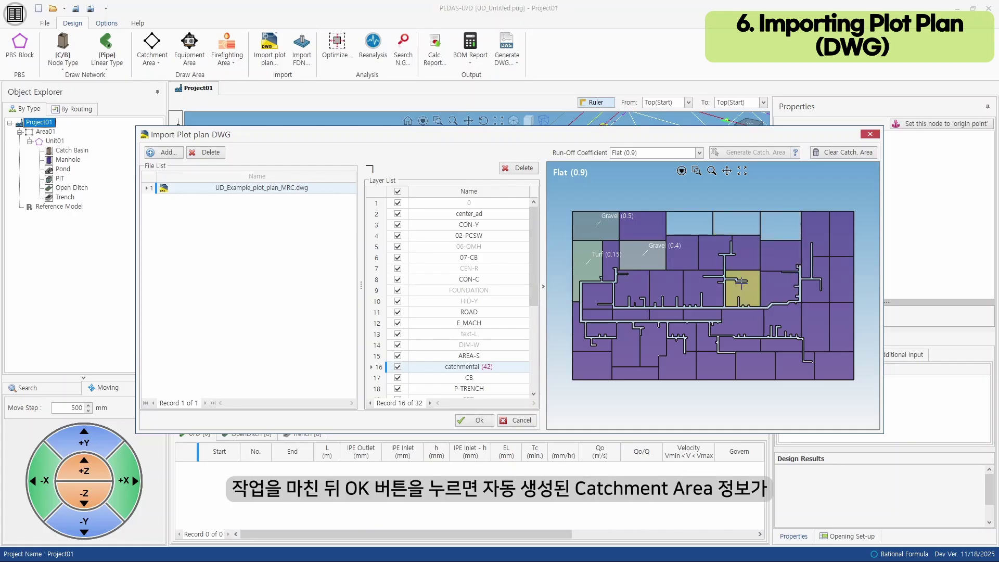
Step: Accept the plot plan import, confirm the automatic creation of the selected catchment areas, and inspect them in the 3D model
click(475, 420)
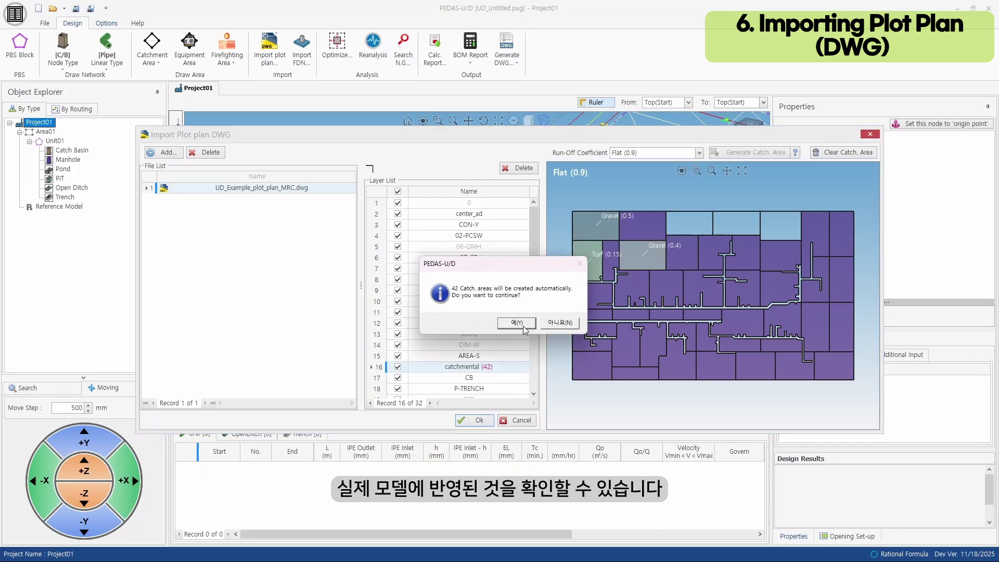
click(518, 319)
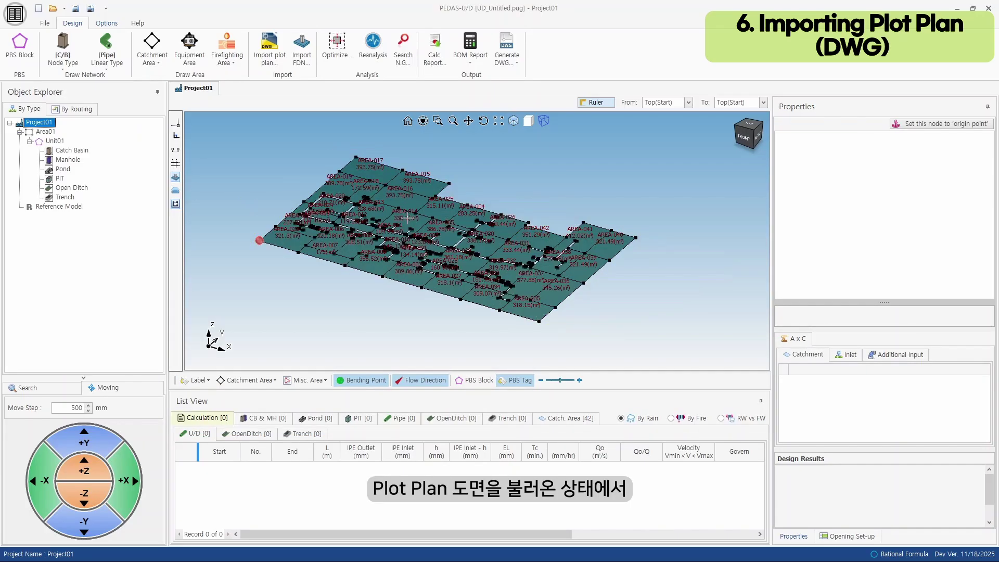
scroll(407, 218, up, 5)
scroll(379, 237, down, 4)
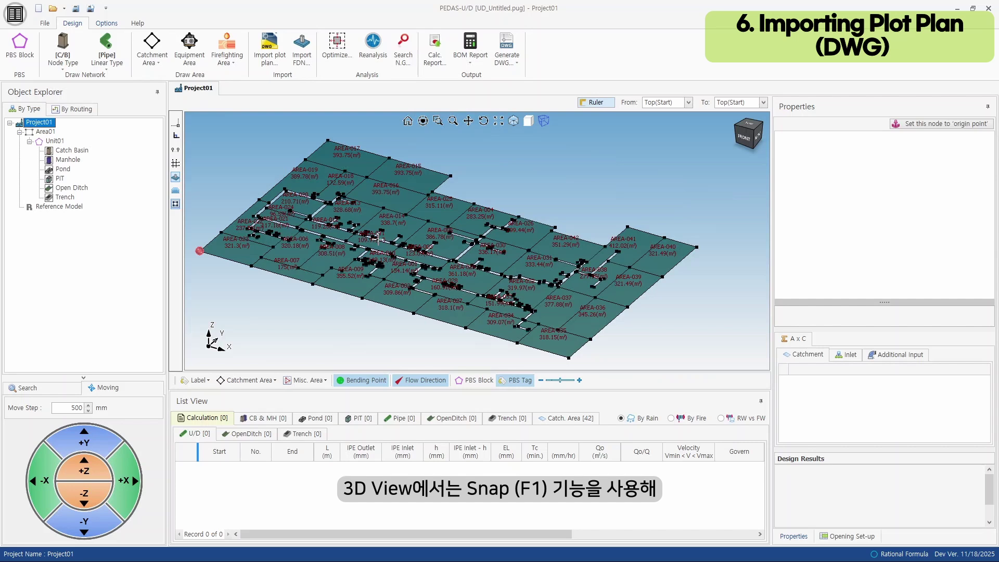
scroll(376, 237, up, 3)
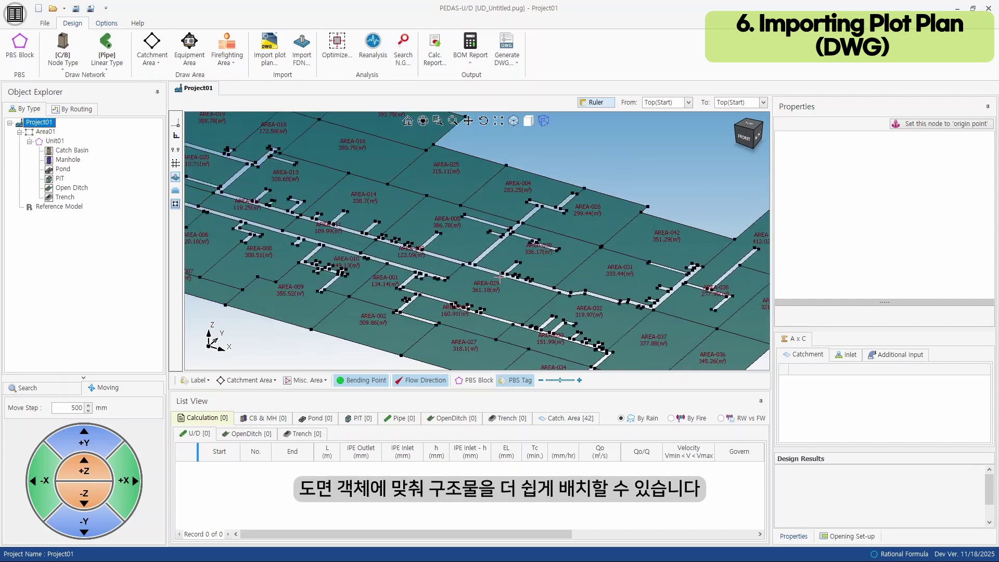
Step: Turn on the imported plot plan linework, hide all catchment areas, and view the model from the top
scroll(499, 279, up, 2)
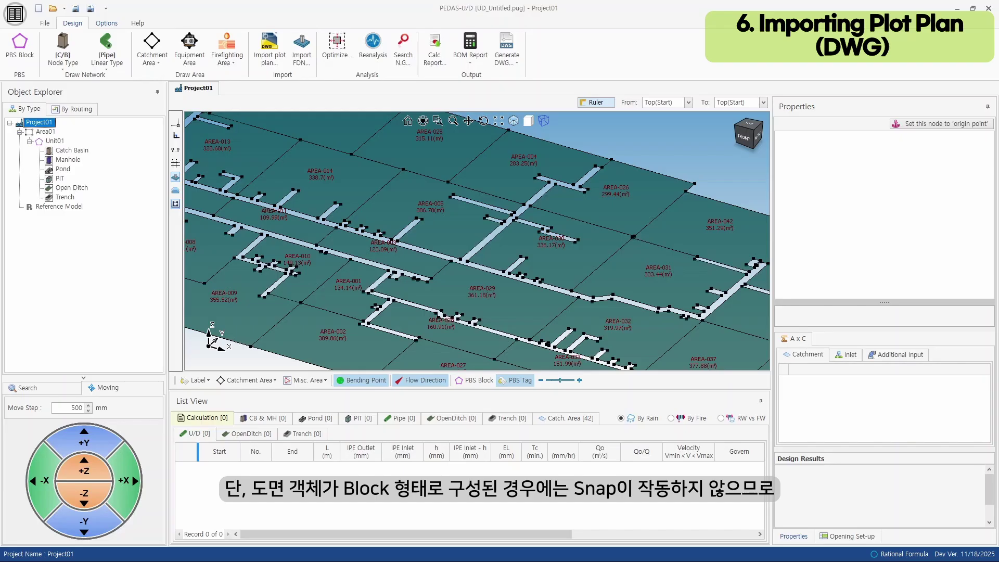
scroll(425, 229, down, 3)
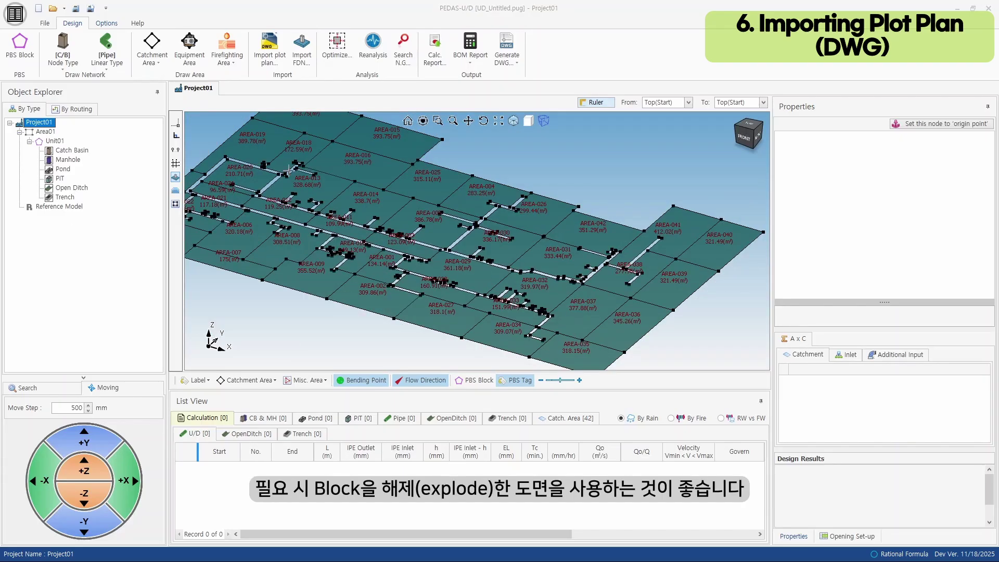
click(175, 191)
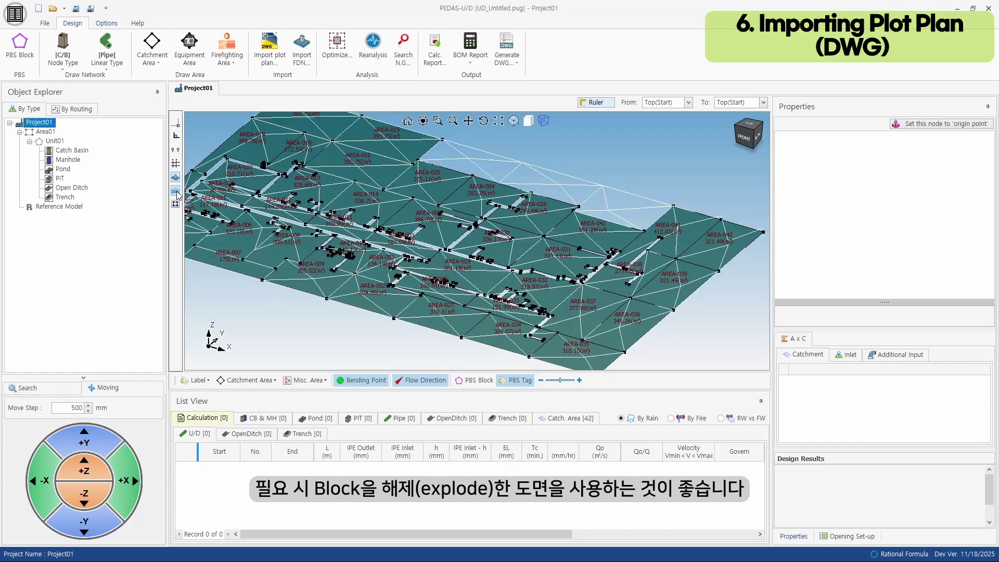
click(246, 380)
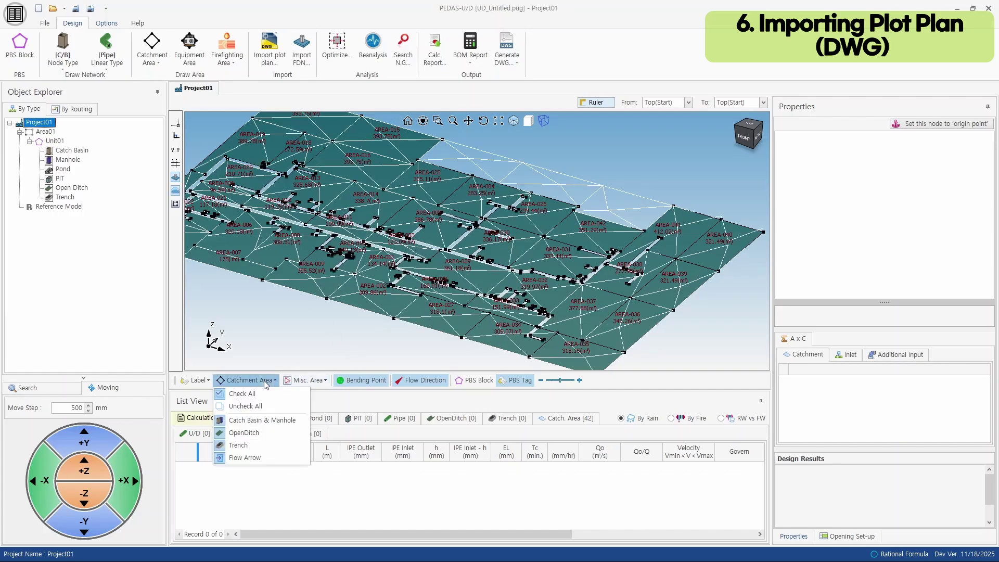
click(239, 403)
click(749, 123)
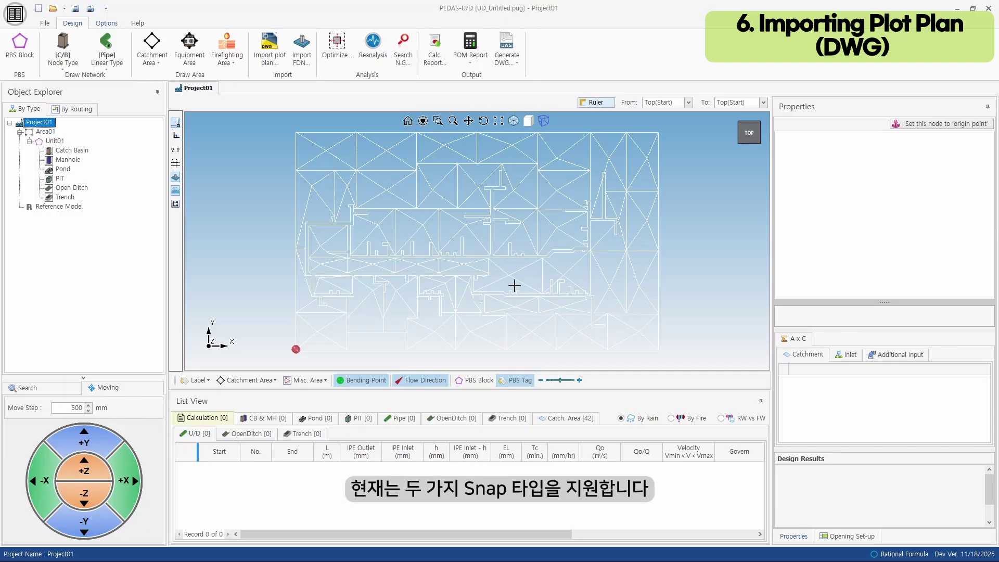
Step: Enable the Mid Point snap mode in the object snap settings and accept them
click(107, 24)
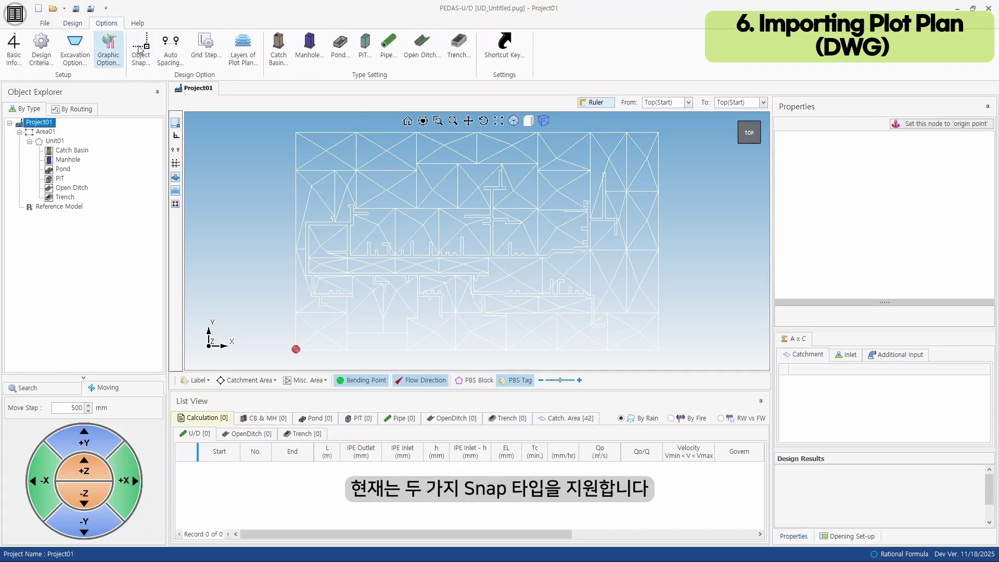
click(141, 50)
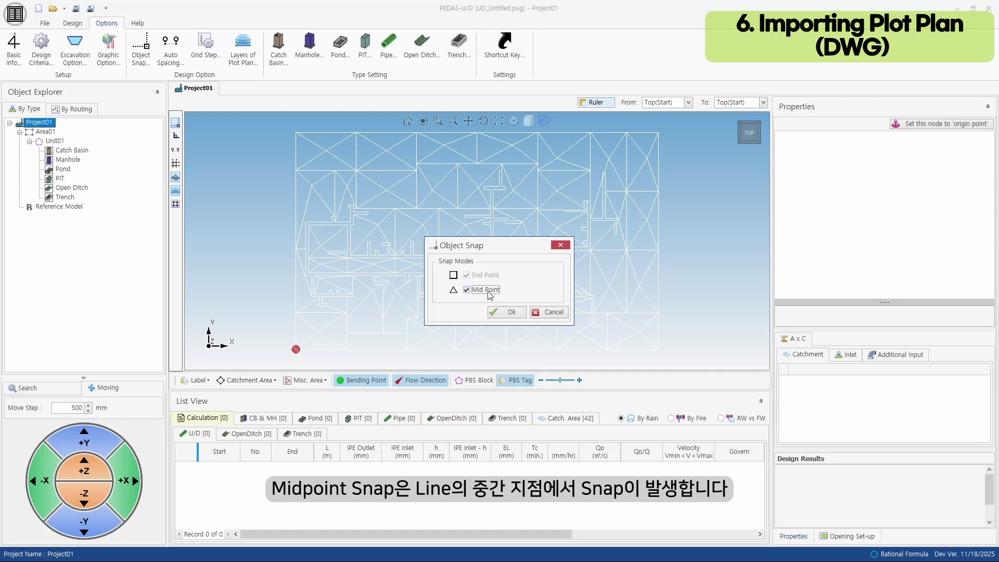
click(511, 312)
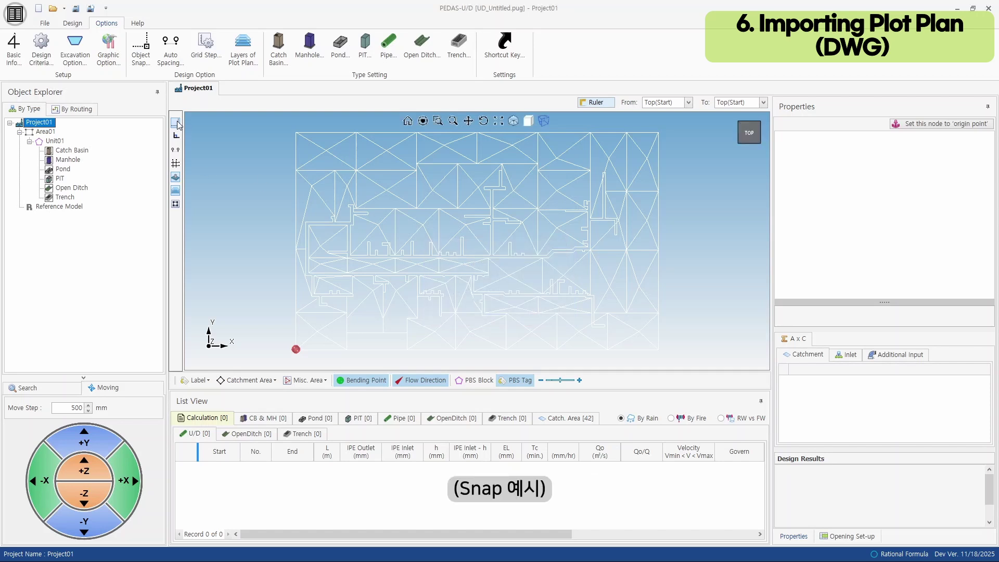
Step: Try drawing a catchment area edge snapped to plot plan line points, with the existing catchment areas hidden, and cancel it
scroll(562, 286, up, 5)
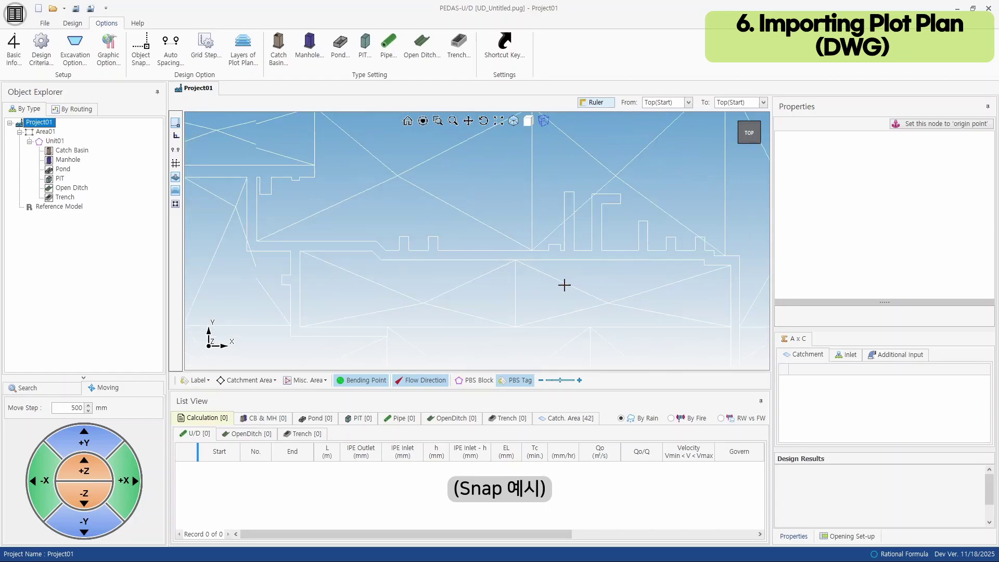
scroll(582, 302, down, 3)
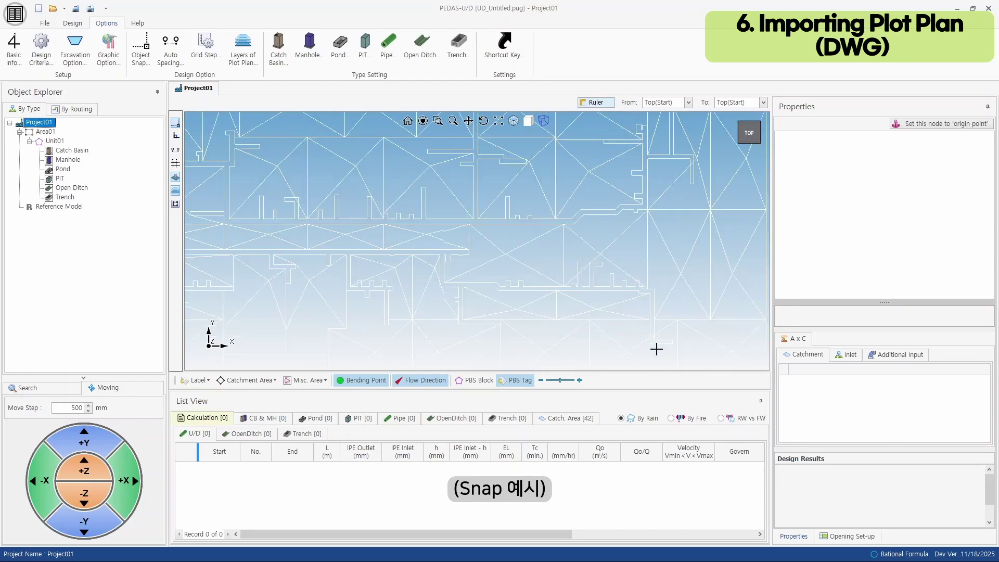
click(73, 23)
click(152, 47)
click(247, 380)
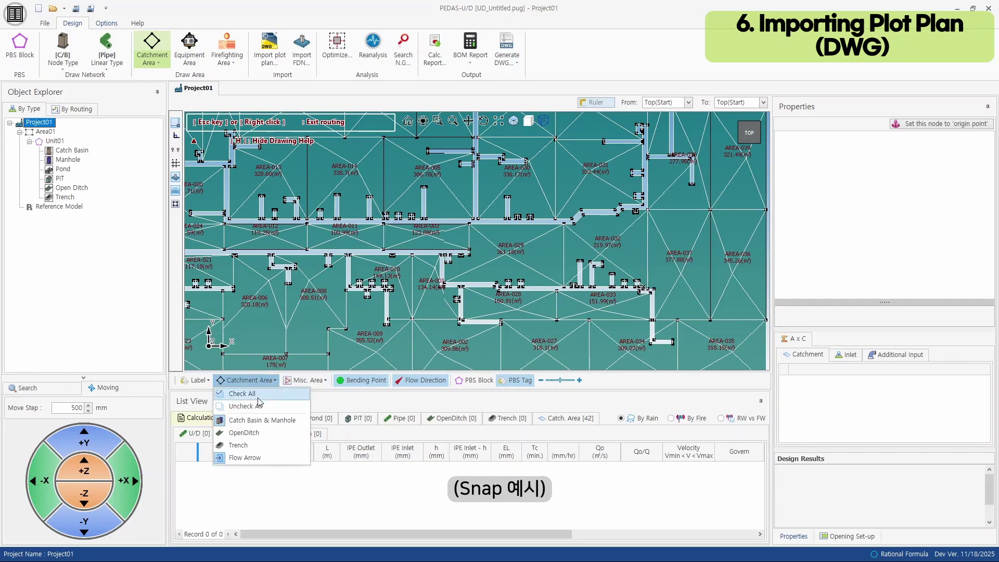
click(259, 404)
scroll(585, 284, up, 3)
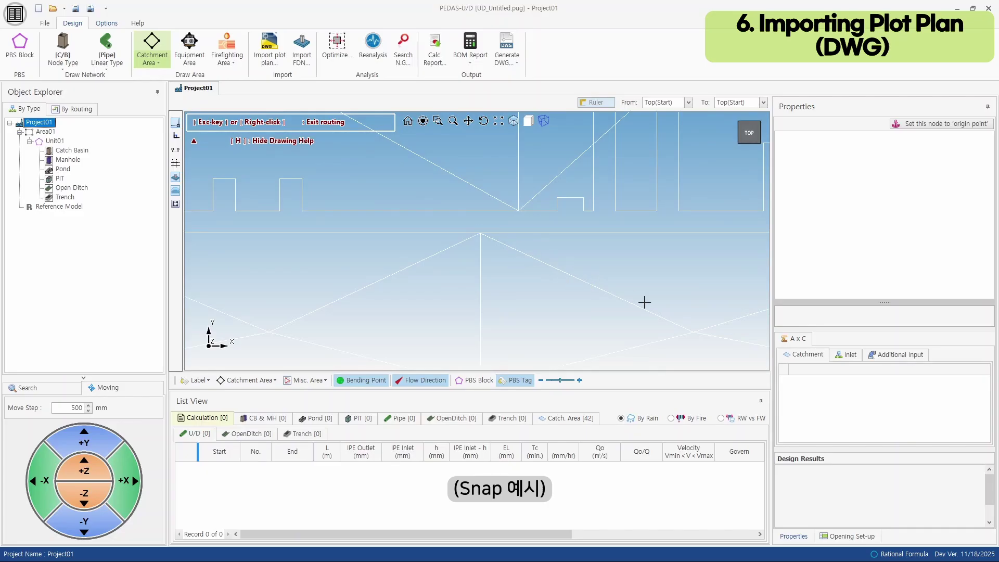
click(692, 332)
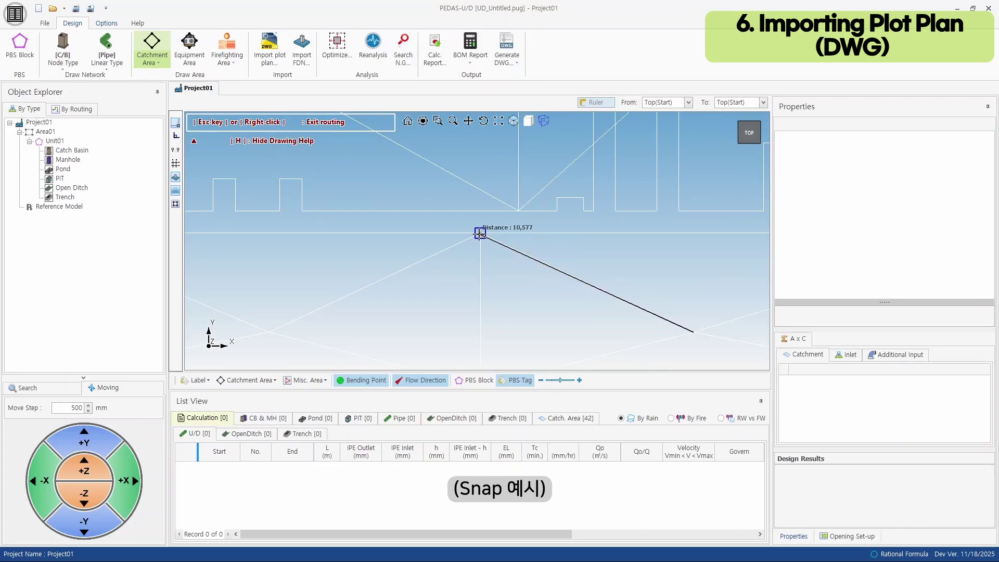
click(480, 233)
key(Escape)
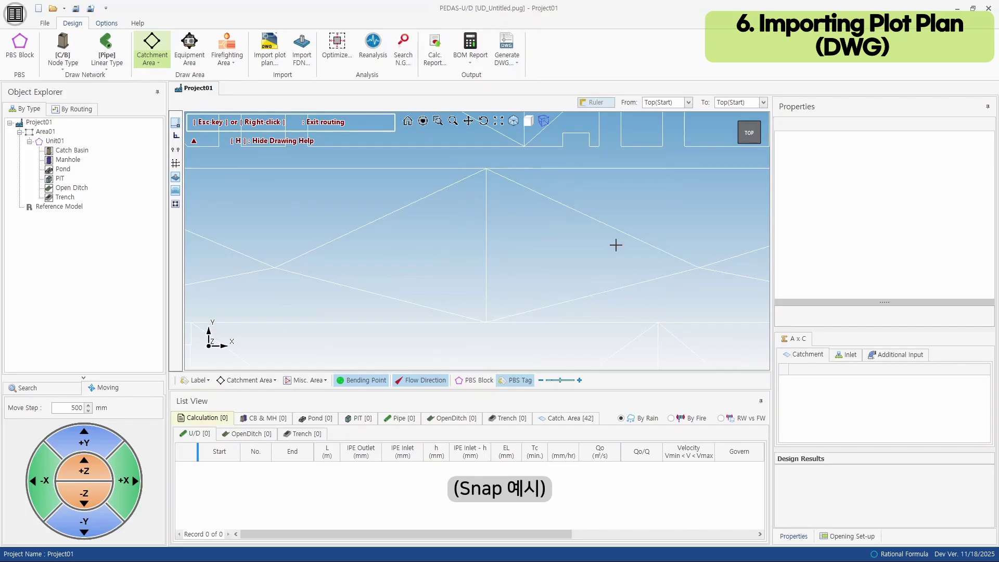
Step: Display all catchment area types in the model
click(246, 379)
click(247, 393)
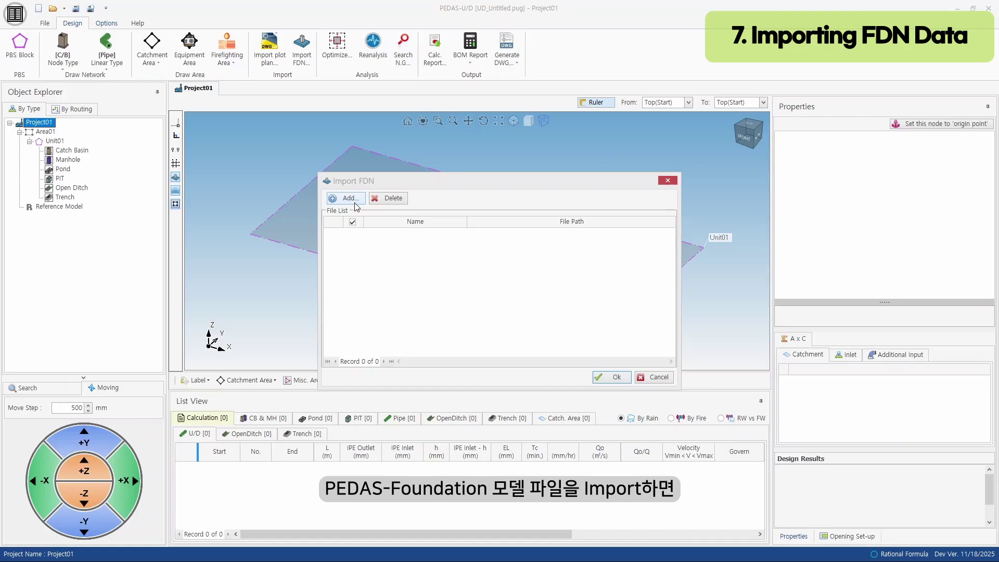
Step: Import the foundation model EX A_Foundations_ALL Code.pfn and hide the PBS block boundaries
click(348, 198)
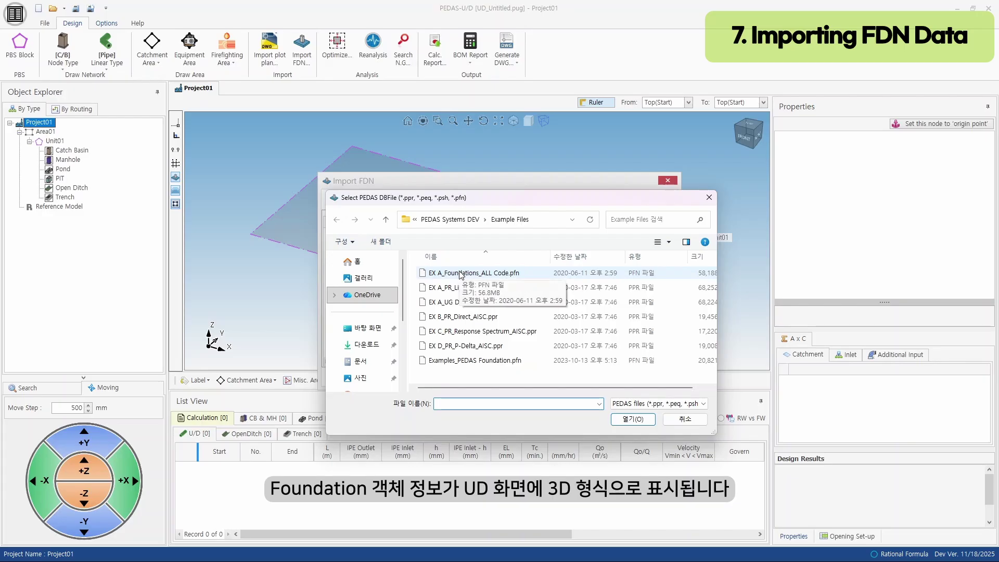
double_click(460, 273)
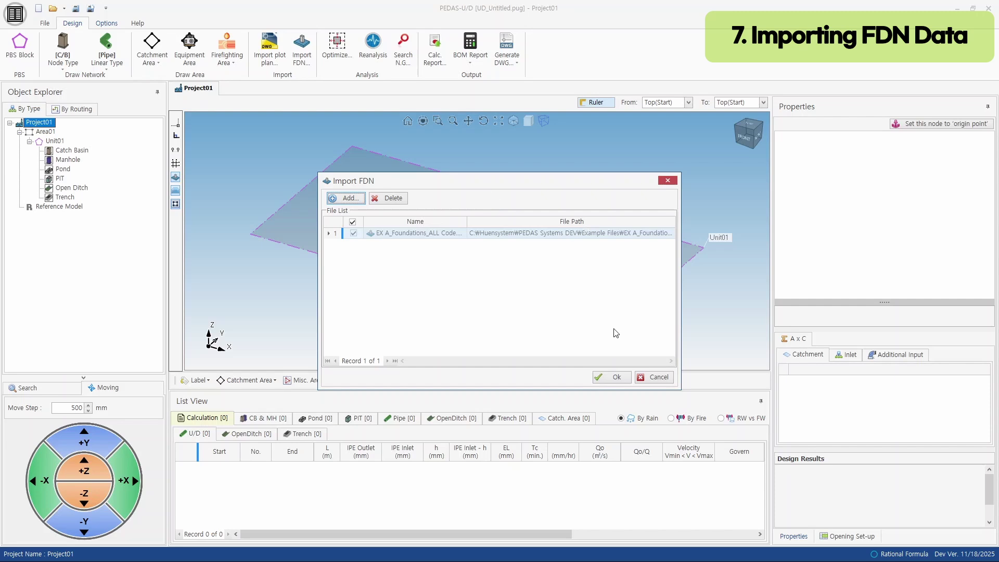
click(614, 376)
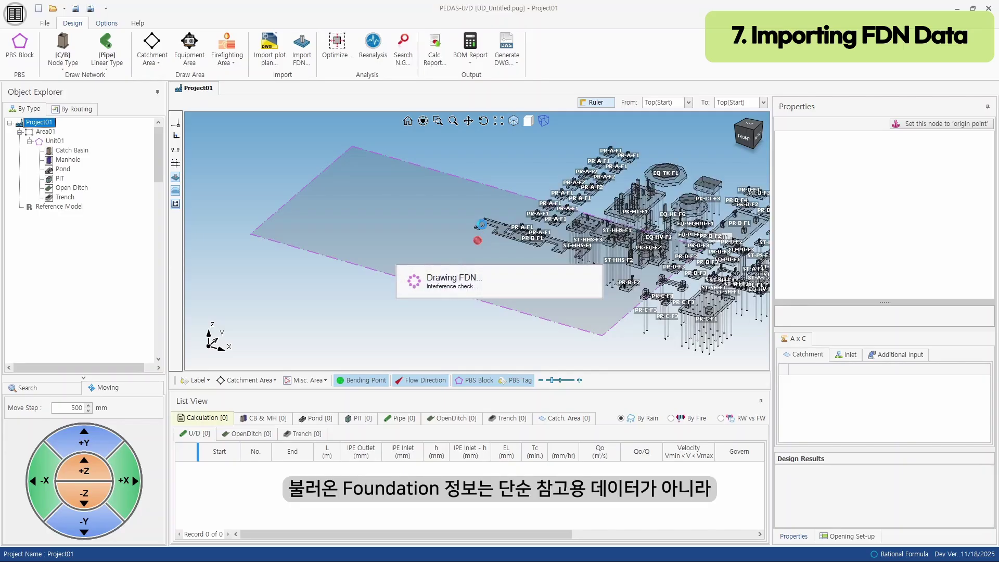
click(483, 384)
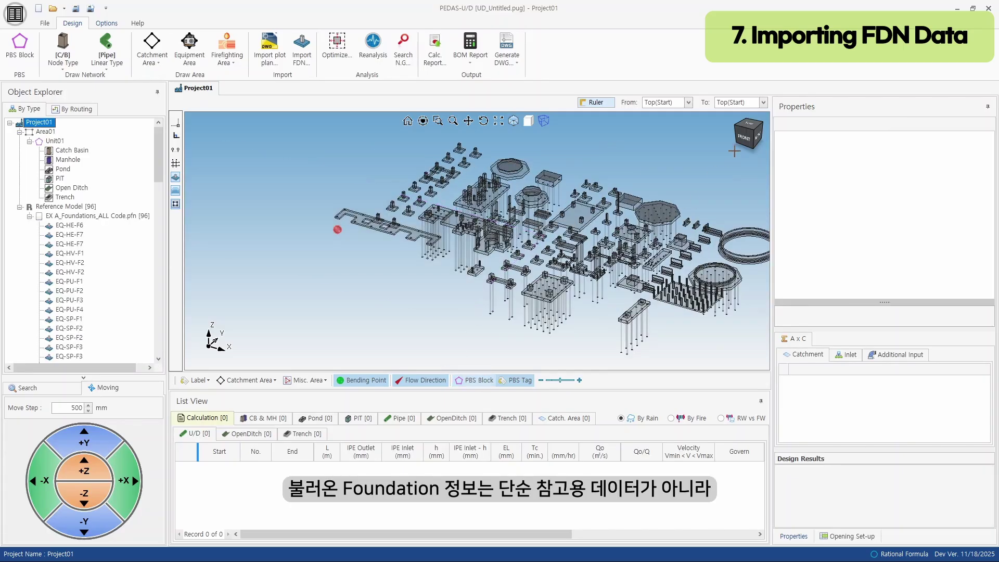
Step: In top view, route six catch basins with connecting pipes among the foundations, placing the last basin on a footing, and end the routing
click(744, 127)
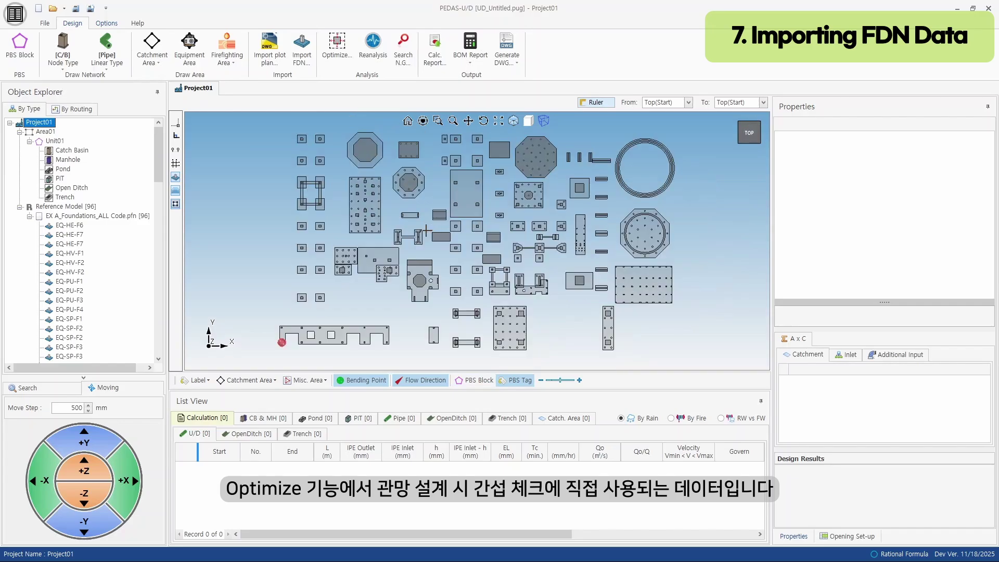
click(122, 46)
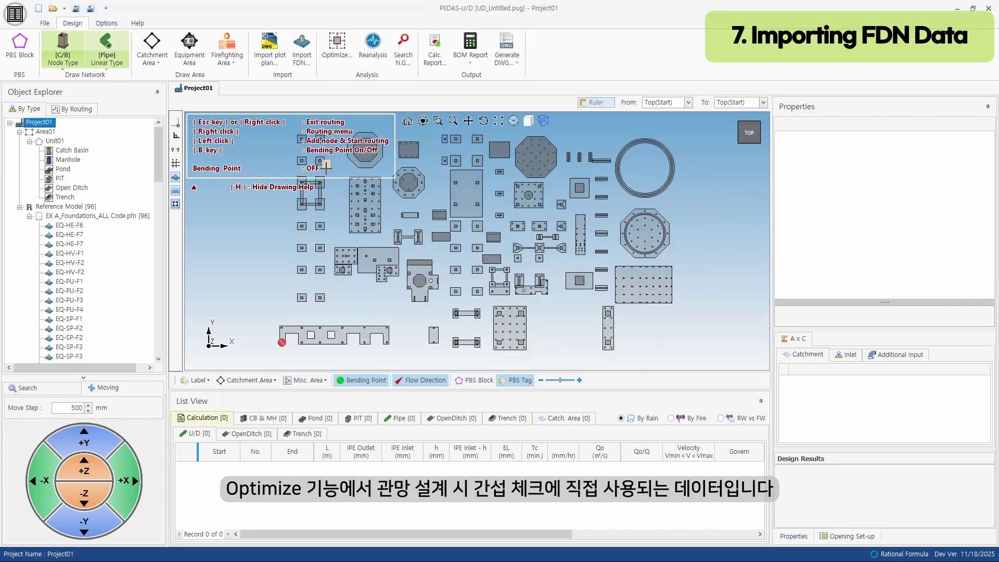
scroll(326, 172, up, 3)
click(331, 249)
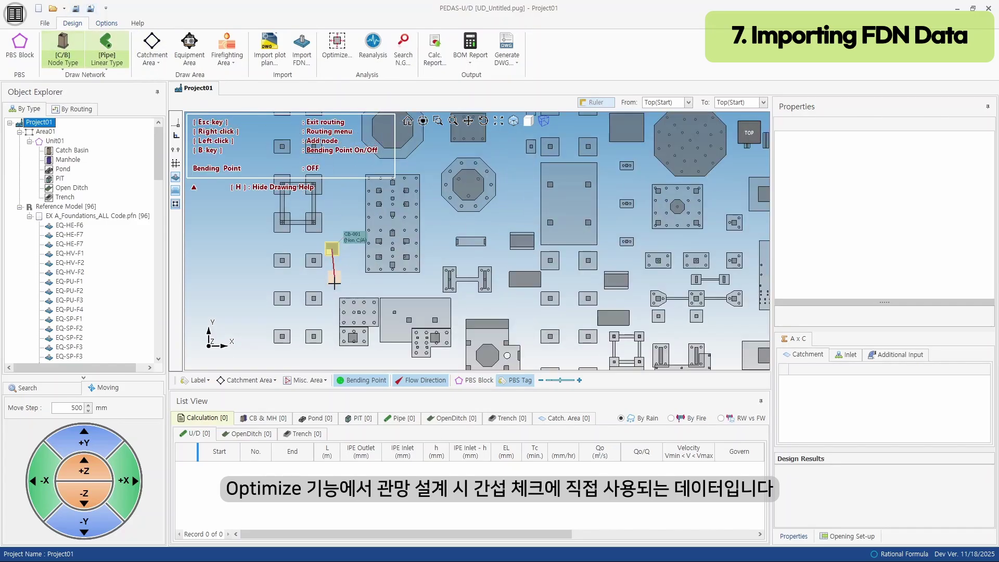
click(329, 359)
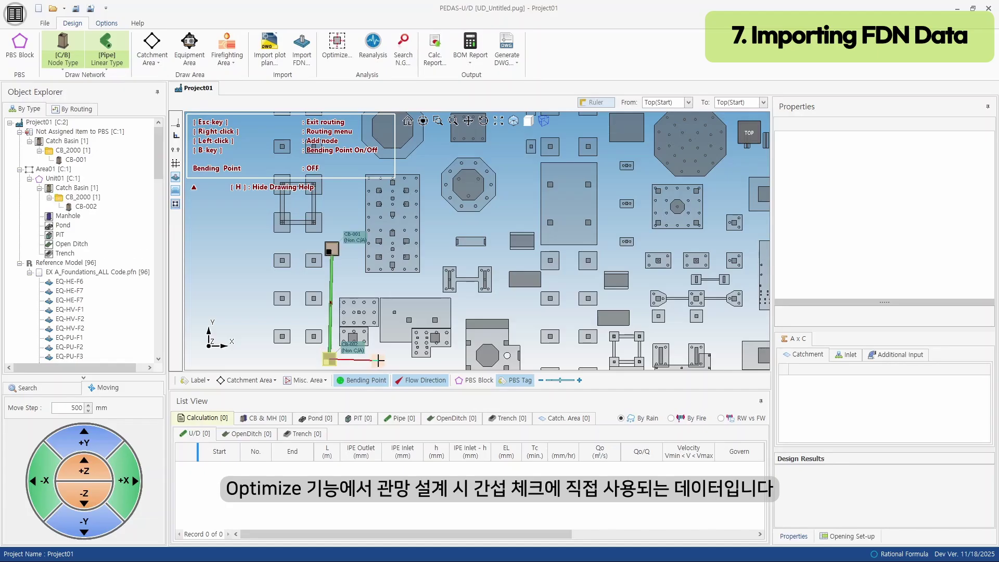
click(378, 311)
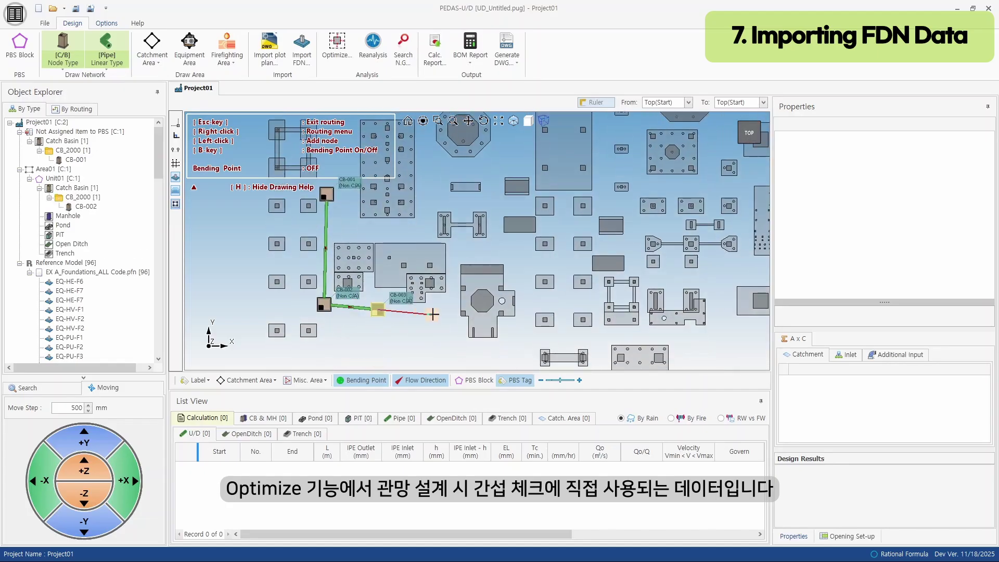
click(432, 312)
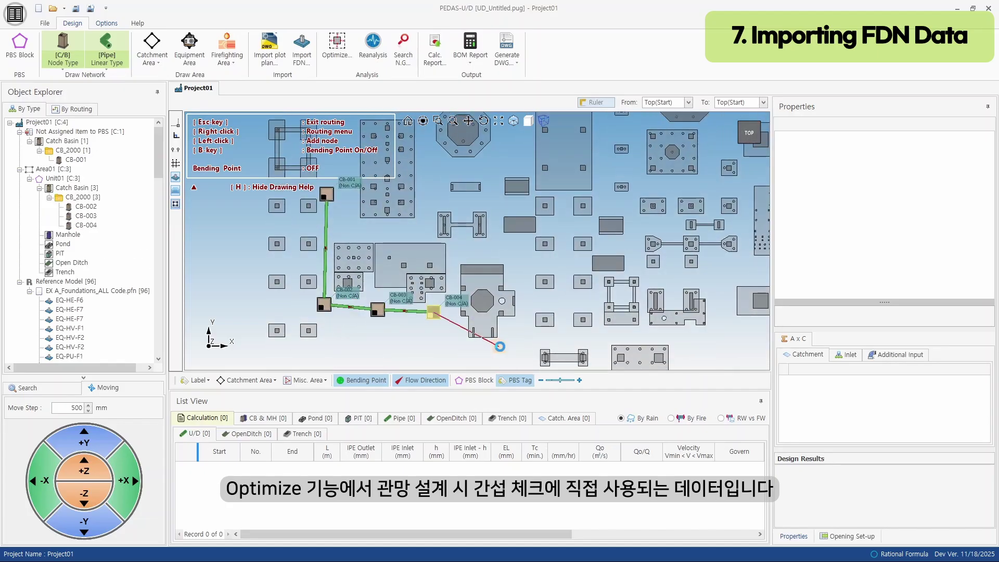
click(499, 347)
click(542, 322)
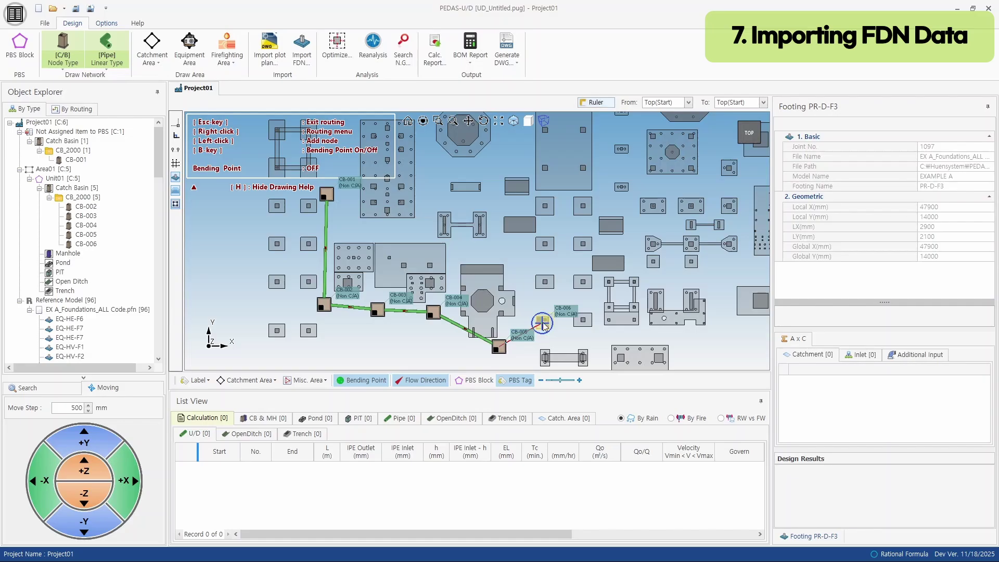
key(Escape)
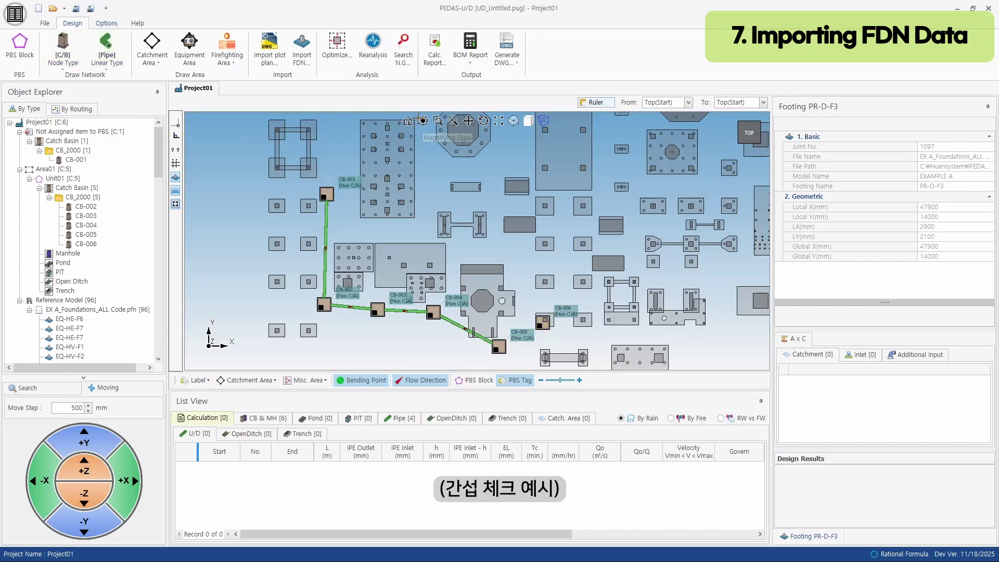
Step: Run Optimize with only Interference Check enabled and close the dialog when it completes
click(337, 48)
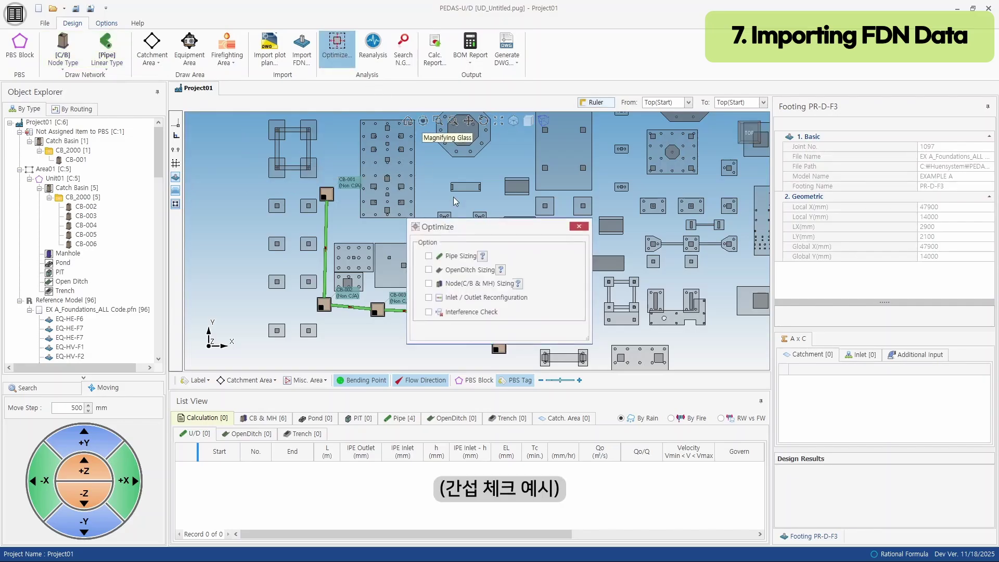
click(428, 311)
click(522, 332)
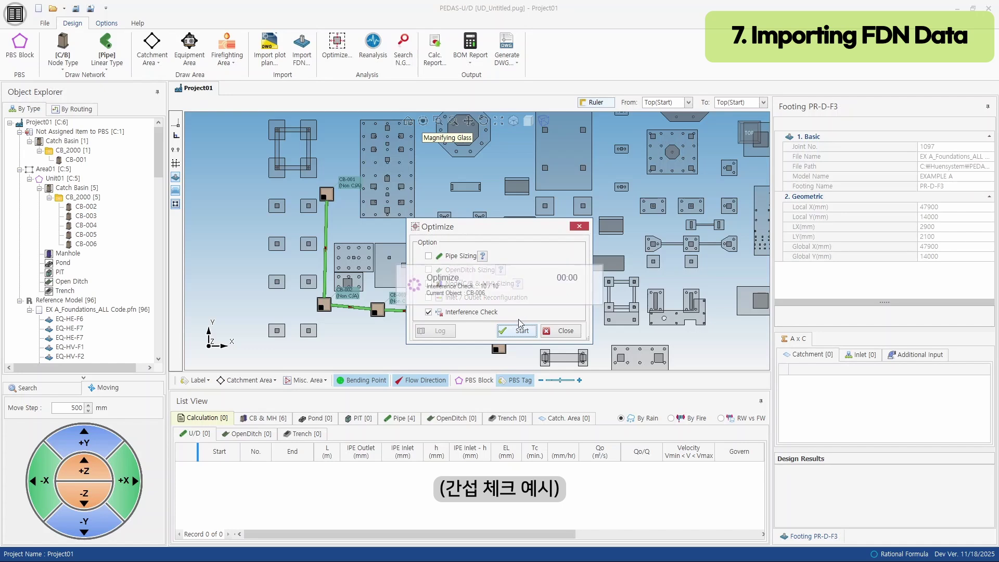
click(536, 319)
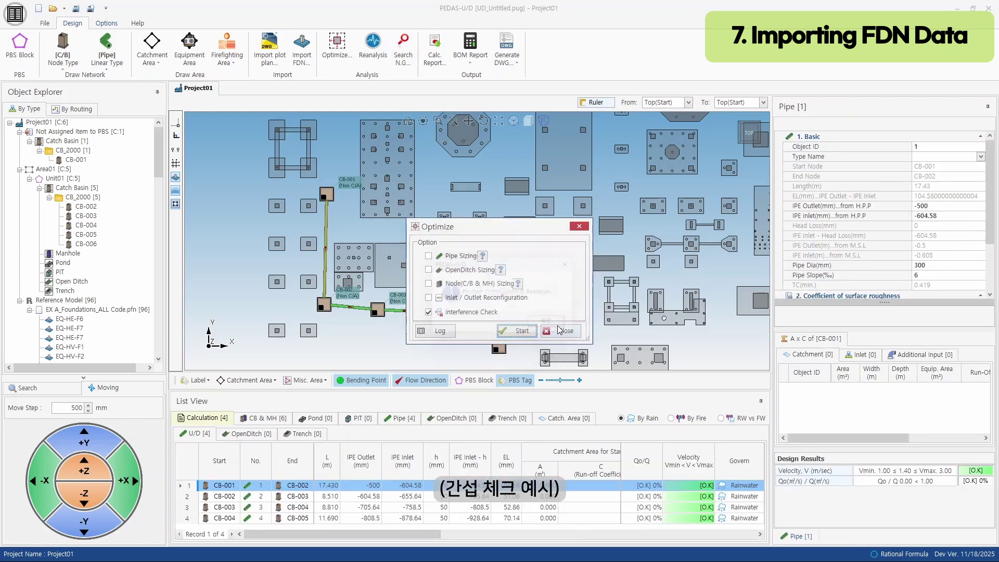
click(561, 331)
Step: Examine the drainage pipes and catch basins in 3D for interference with the imported foundations
scroll(471, 335, up, 2)
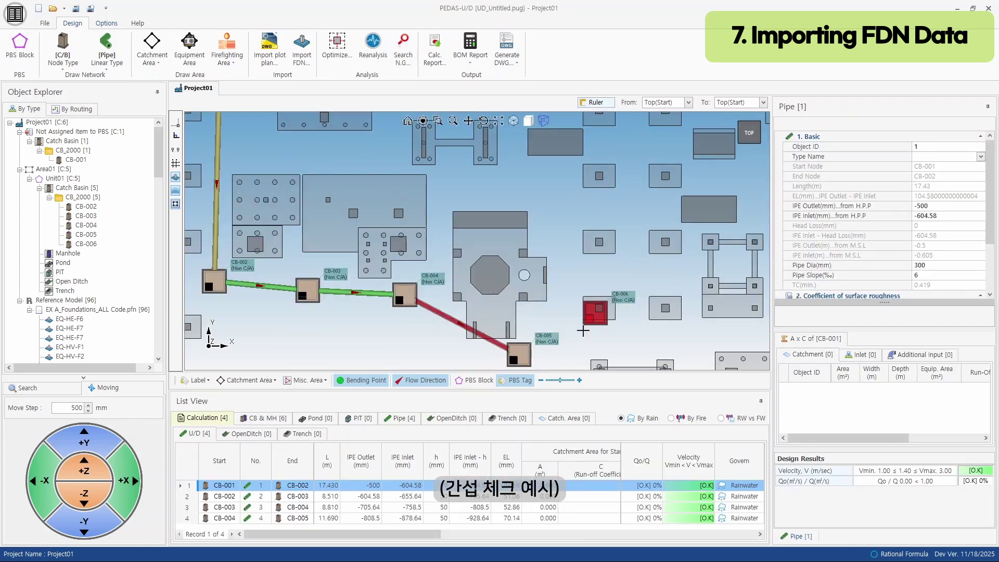
drag(488, 350, 494, 327)
scroll(498, 321, up, 3)
scroll(550, 308, down, 2)
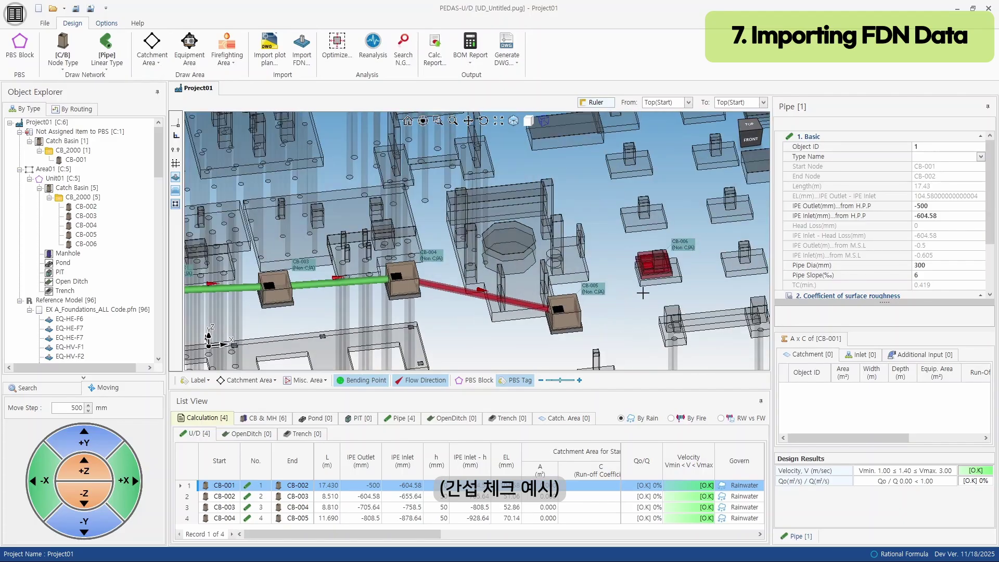
scroll(668, 274, up, 3)
scroll(665, 272, up, 1)
scroll(646, 262, down, 4)
drag(571, 287, 523, 316)
scroll(471, 317, down, 3)
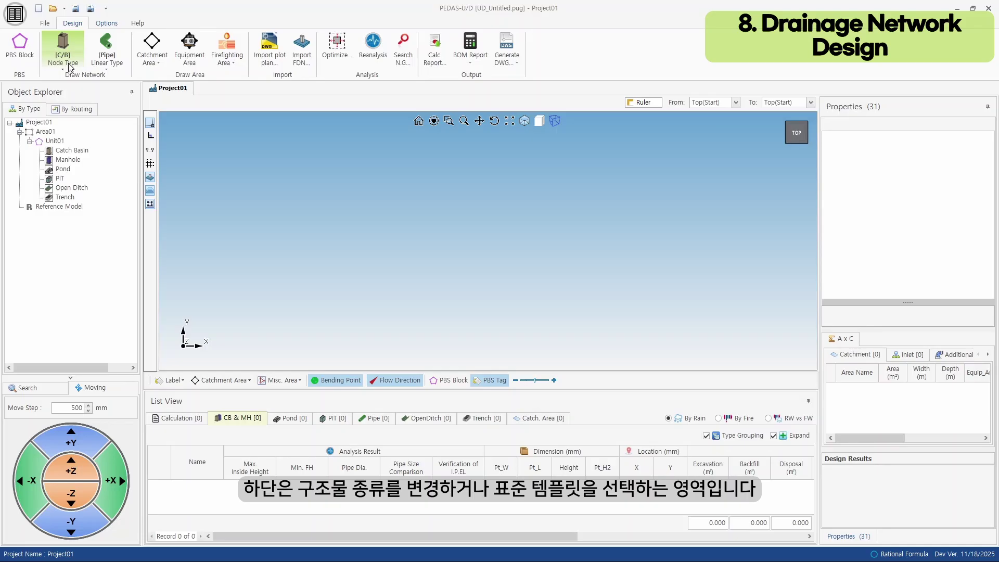
Step: Route six CB_2000 catch basins linked by pipes across the empty plan, dipping down for the fourth and fifth basins
click(69, 46)
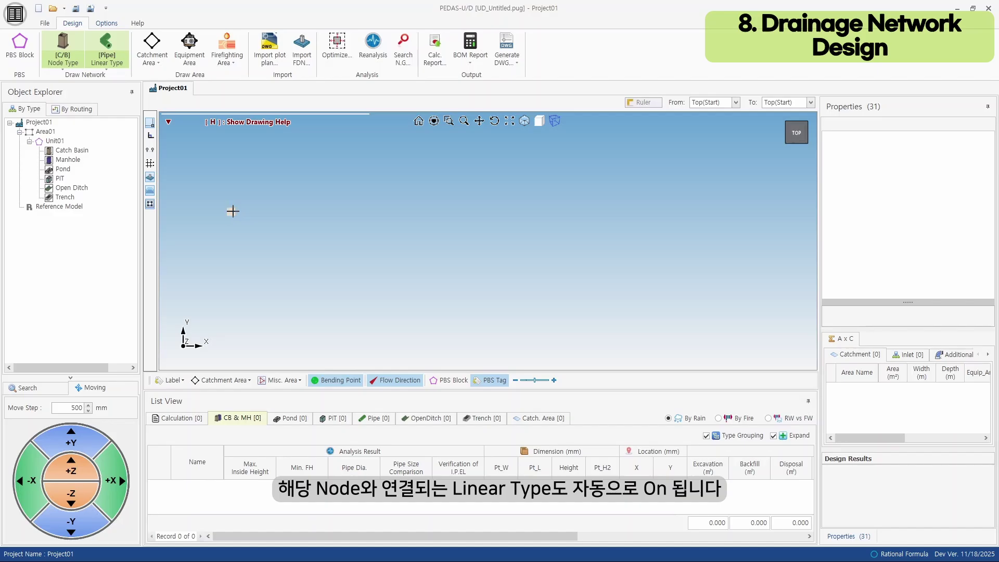
click(233, 211)
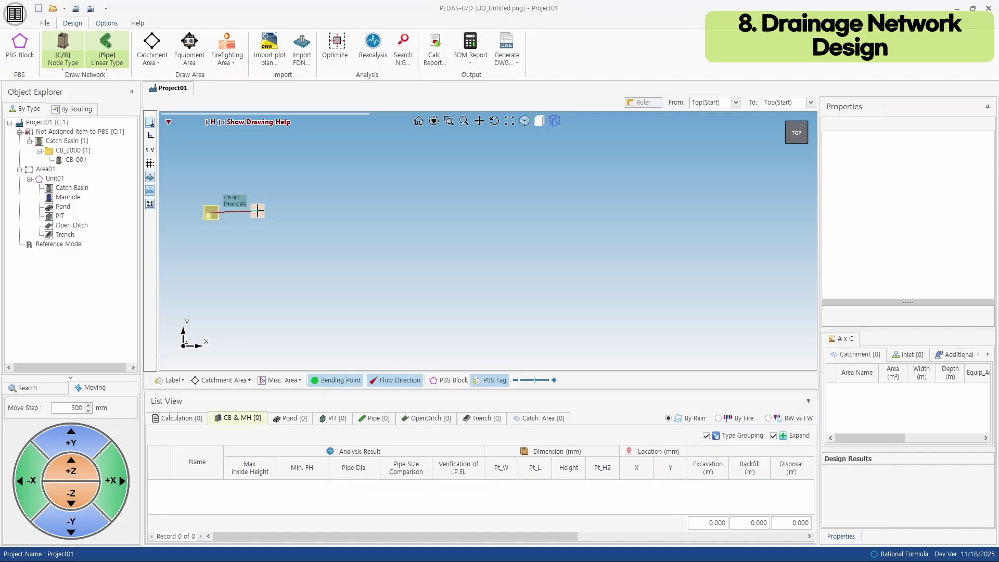
click(257, 210)
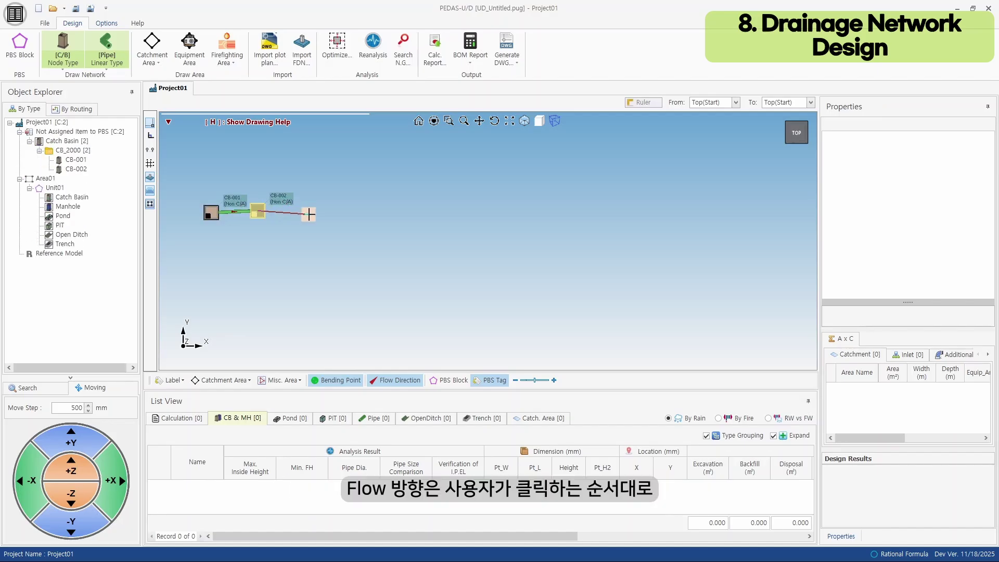
click(309, 214)
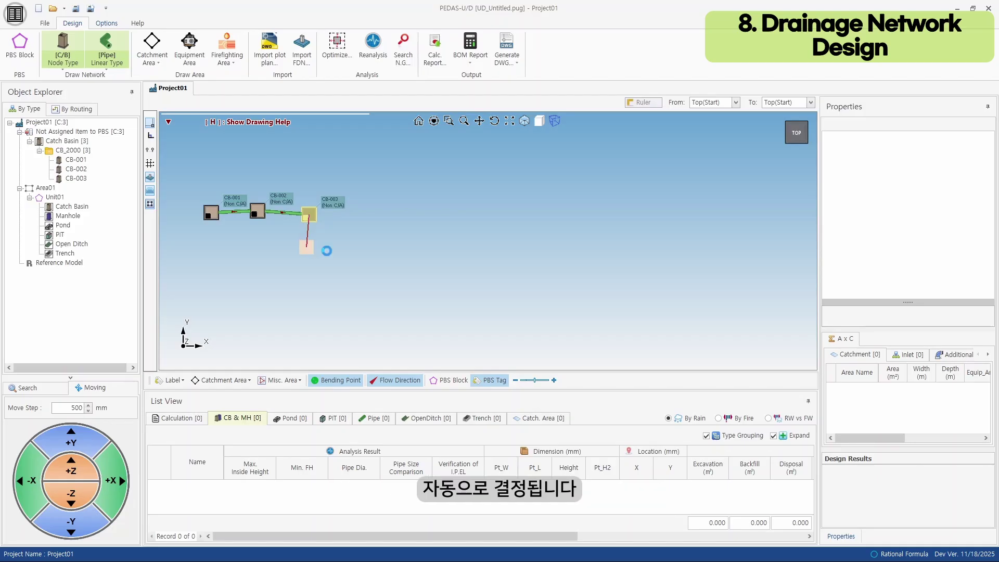
click(306, 246)
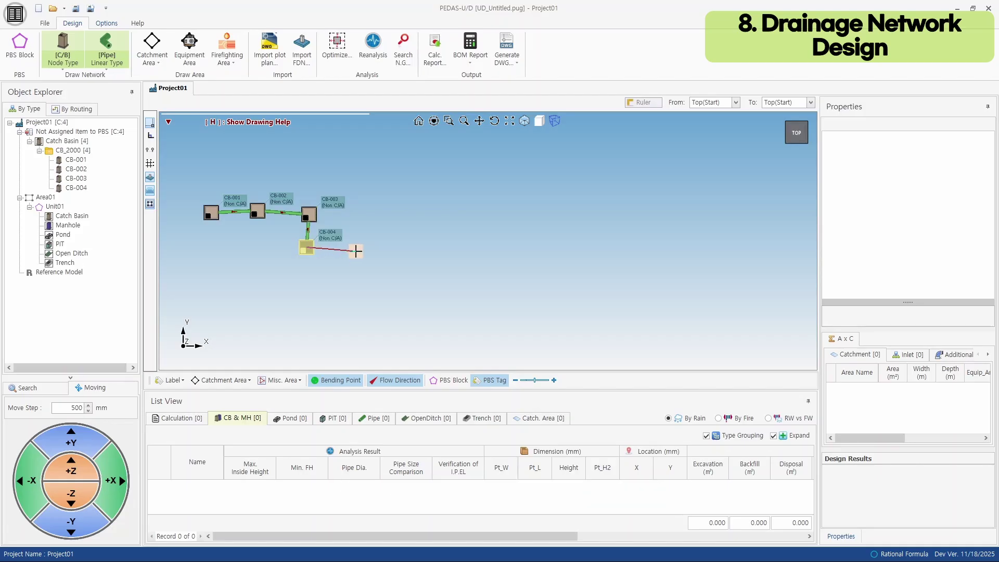
click(356, 250)
click(369, 214)
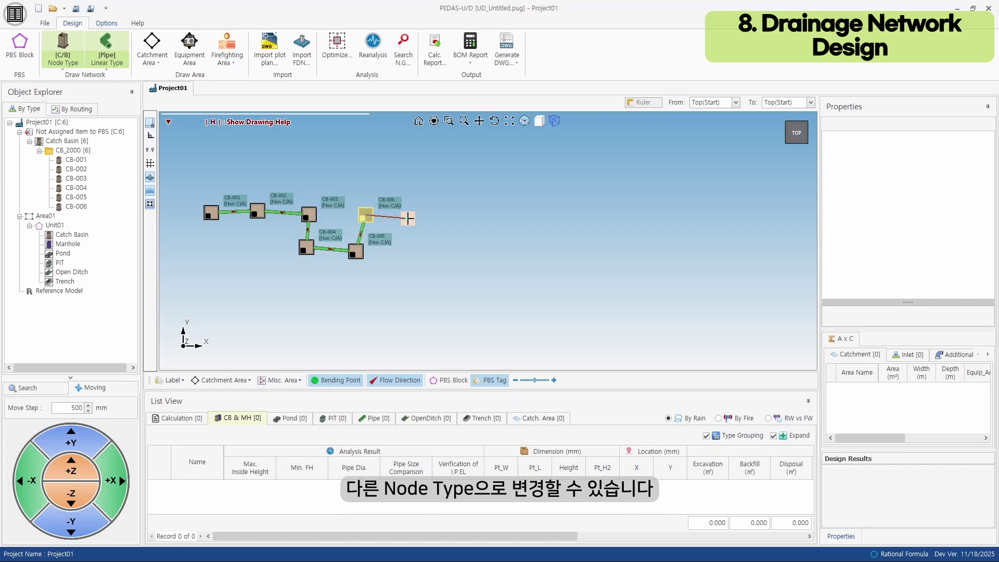
Step: Switch the node type to manhole MH_2500, extend the run from the sixth catch basin with two manholes, and end the routing
click(62, 52)
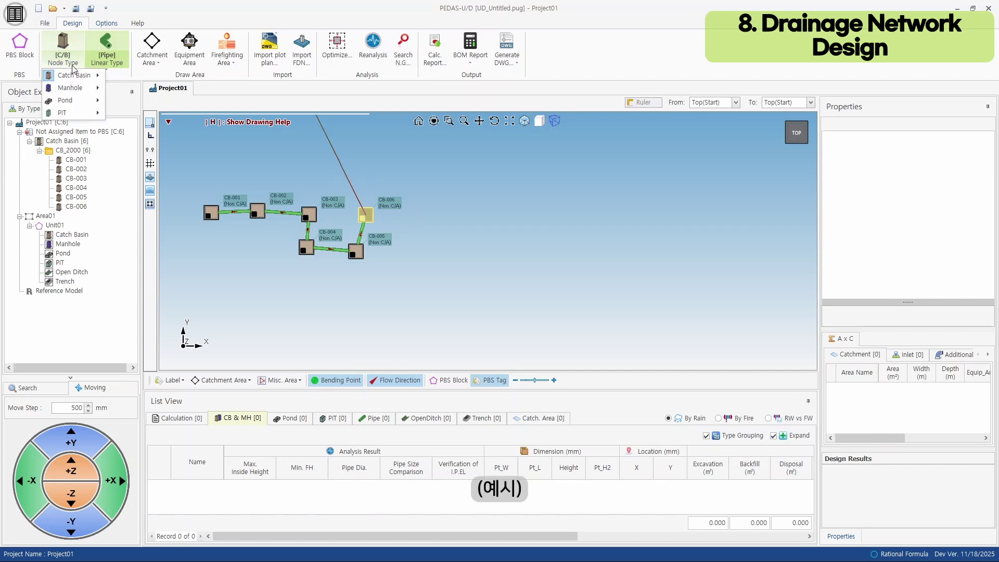
mouse_move(72, 91)
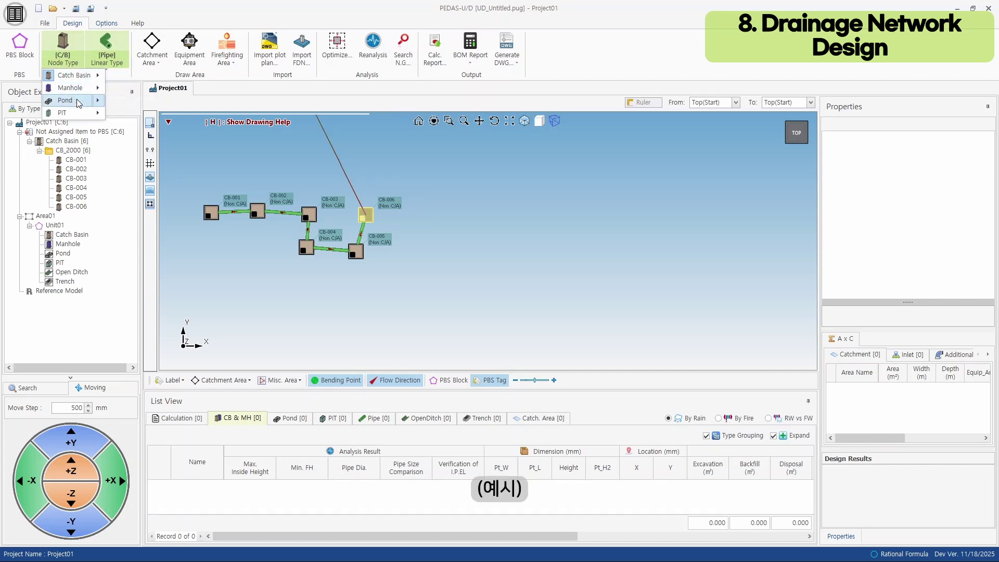
mouse_move(99, 113)
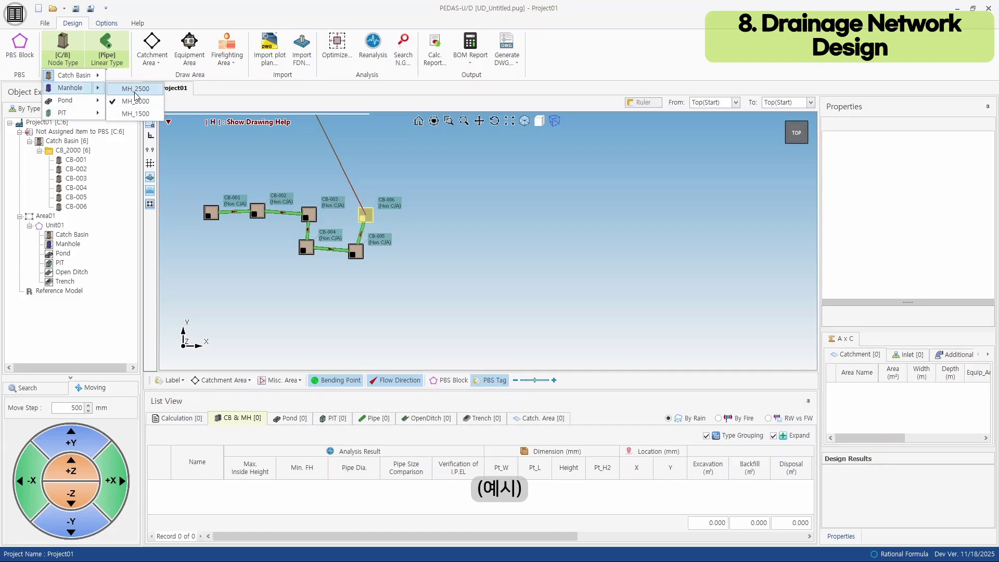
click(134, 91)
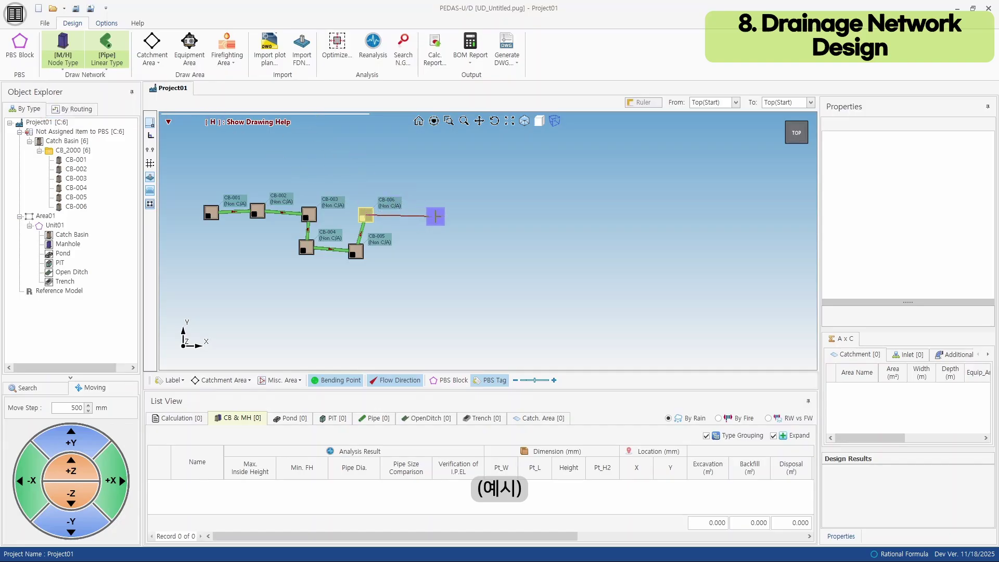
click(436, 216)
click(466, 261)
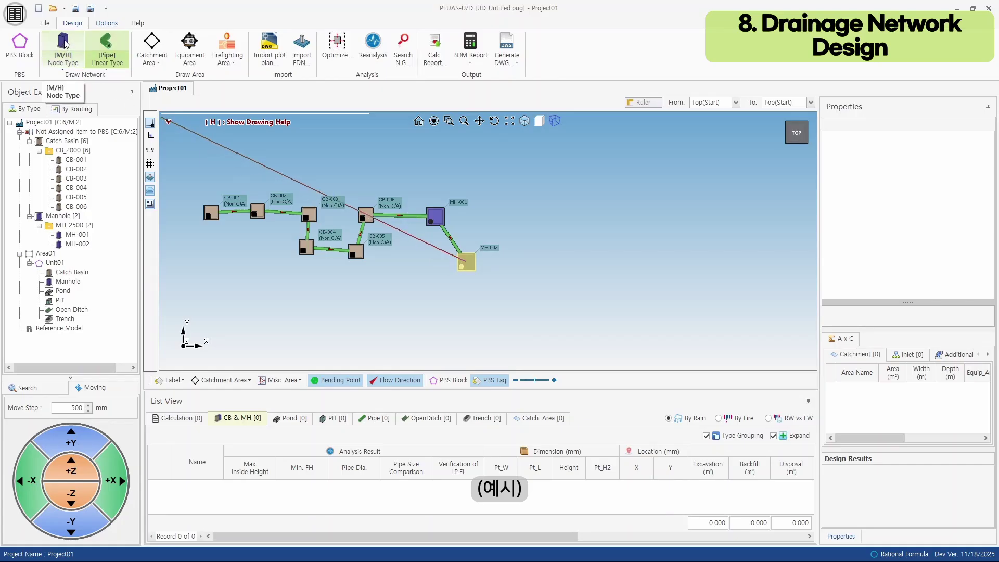
click(456, 250)
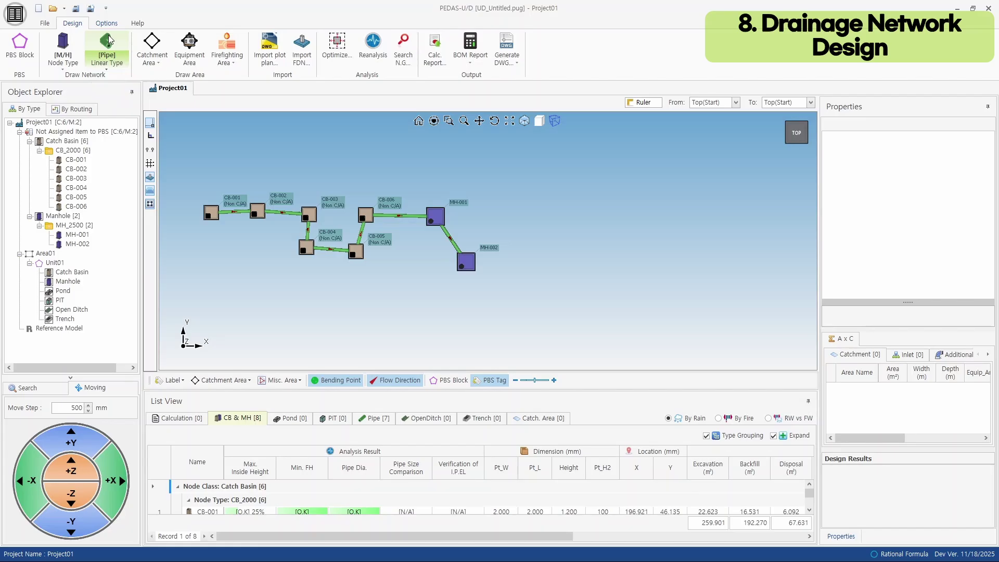
Step: Draw a default Open Ditch of five zigzag segments, about 26 m long in total, below the catch basin network
click(115, 64)
mouse_move(115, 89)
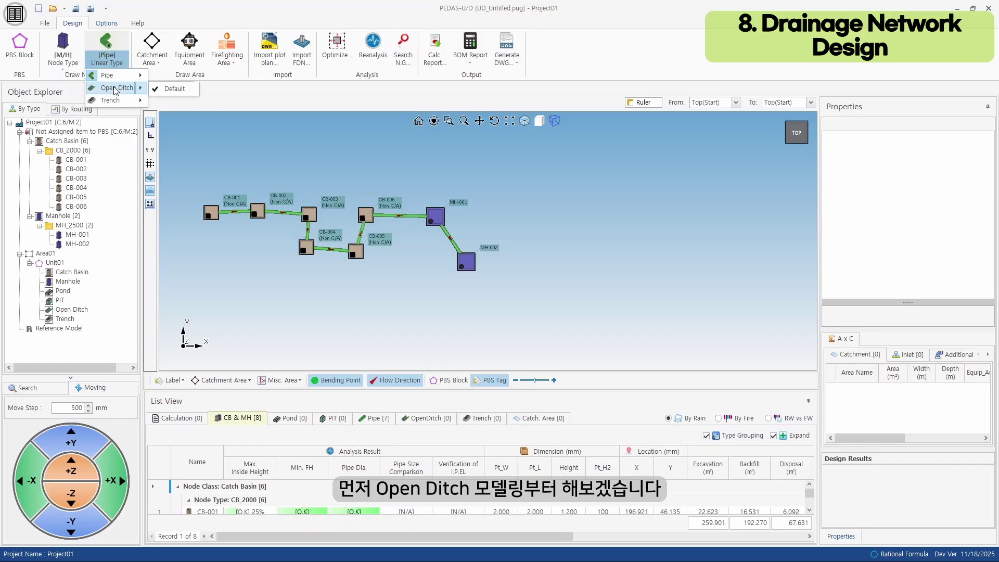
click(115, 89)
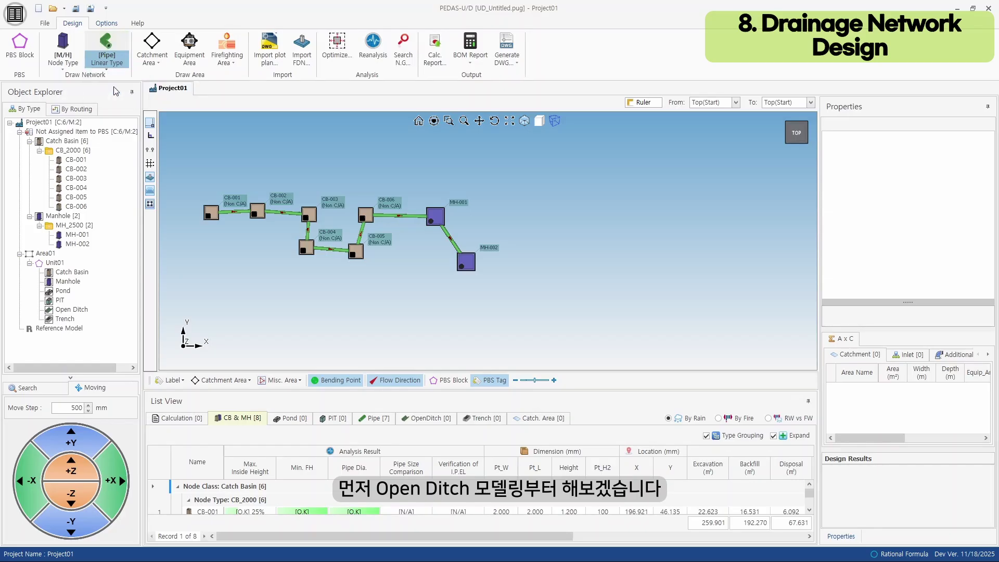
drag(332, 295, 344, 260)
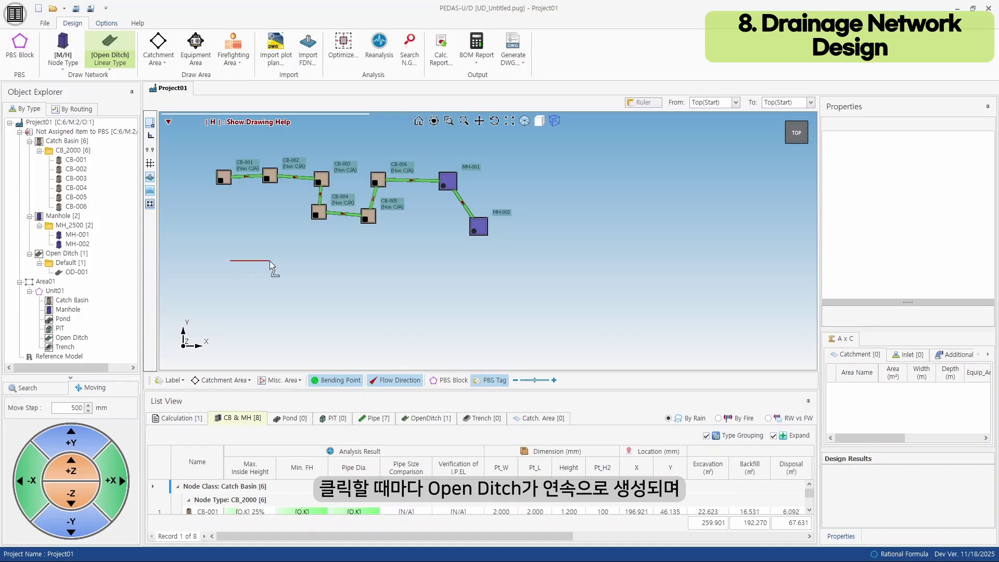
click(270, 260)
scroll(269, 261, up, 3)
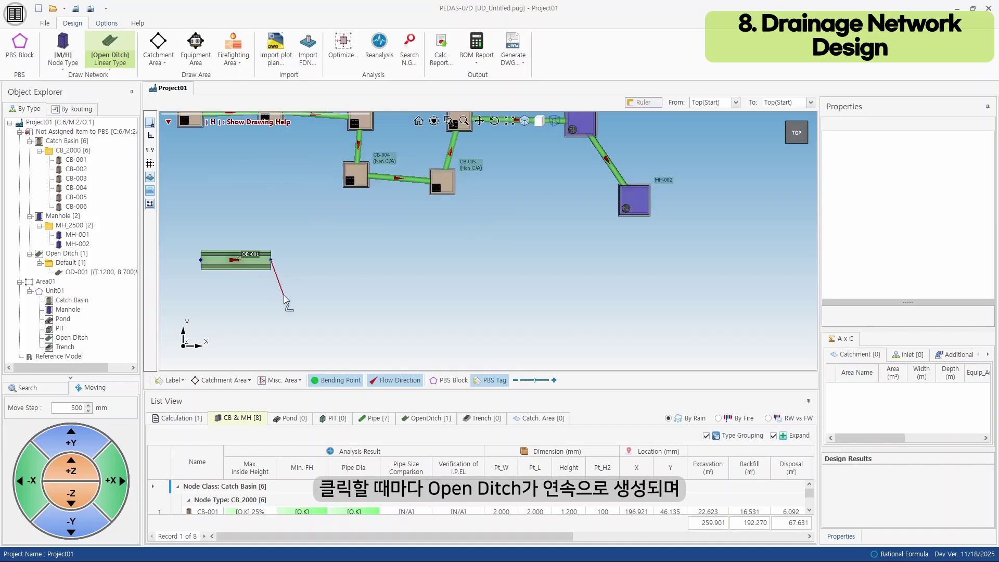
click(283, 295)
click(323, 257)
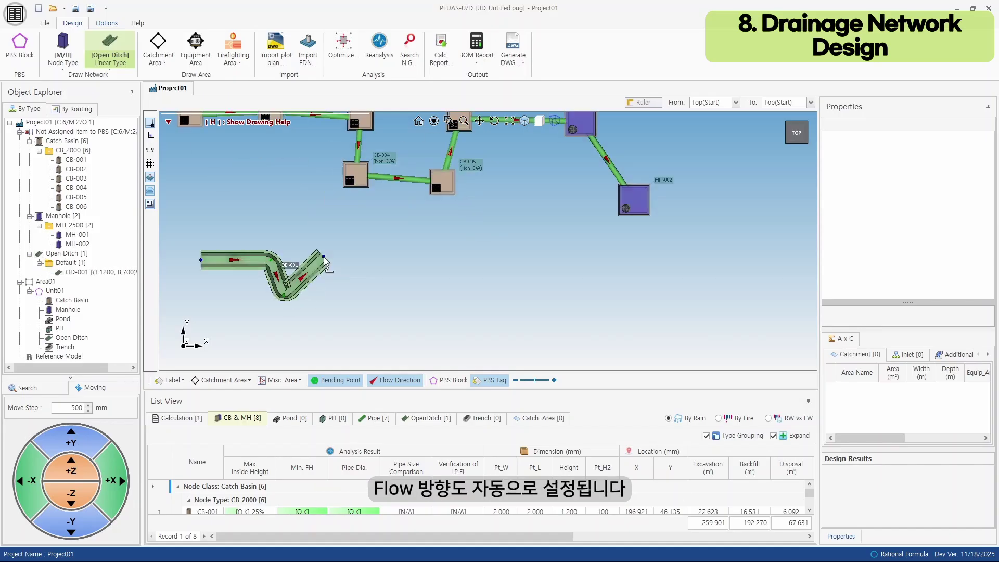
click(396, 261)
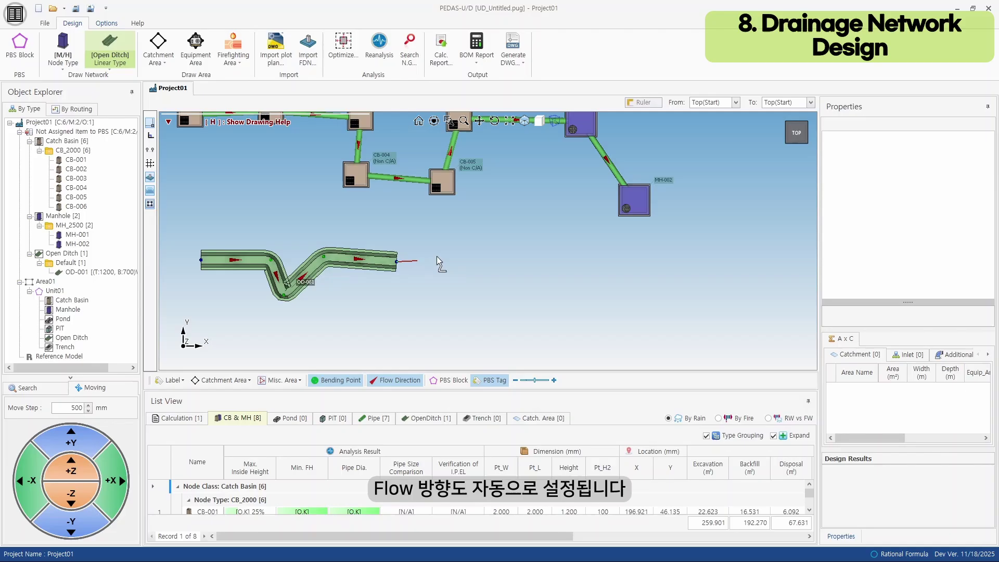
click(464, 237)
key(Escape)
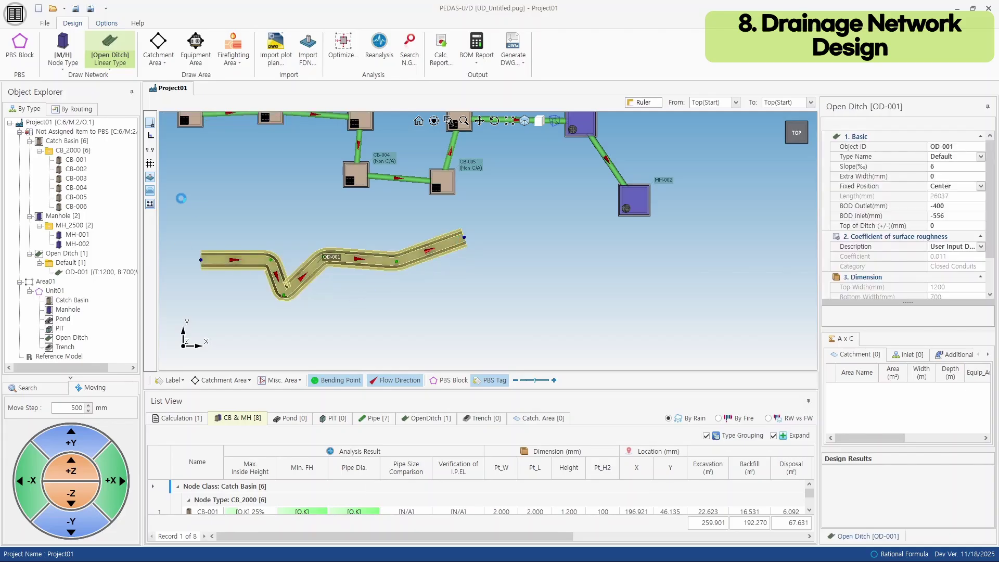
click(275, 348)
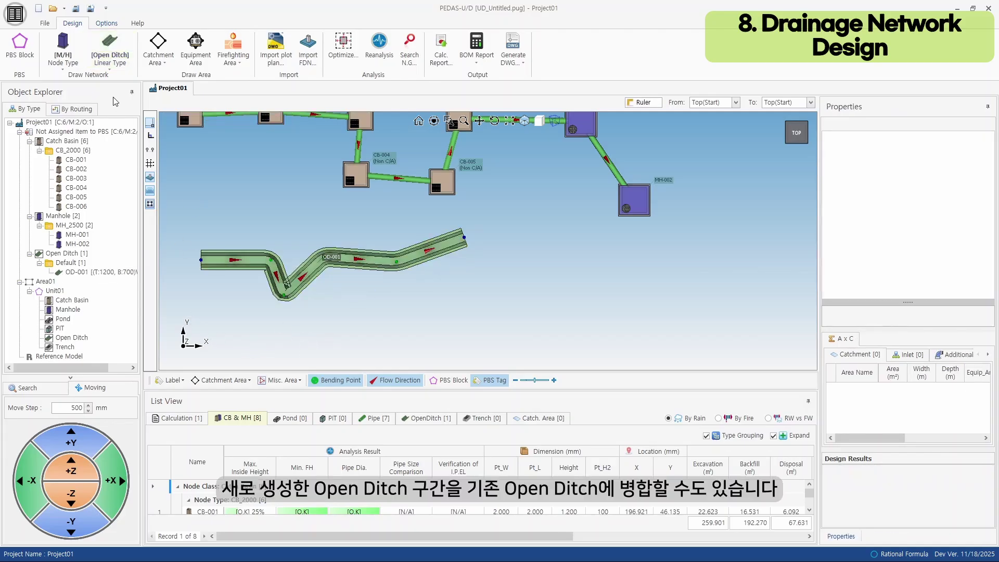
Step: Draw a second open ditch about 14.3 m long in three segments, starting below the first and merging into its fourth segment
click(110, 46)
click(246, 336)
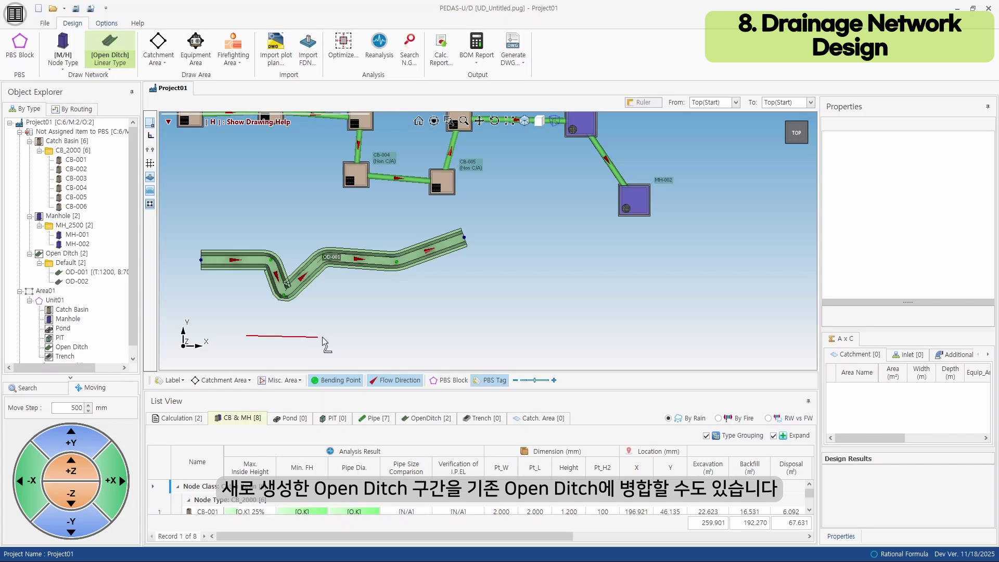
click(318, 337)
click(353, 295)
click(379, 261)
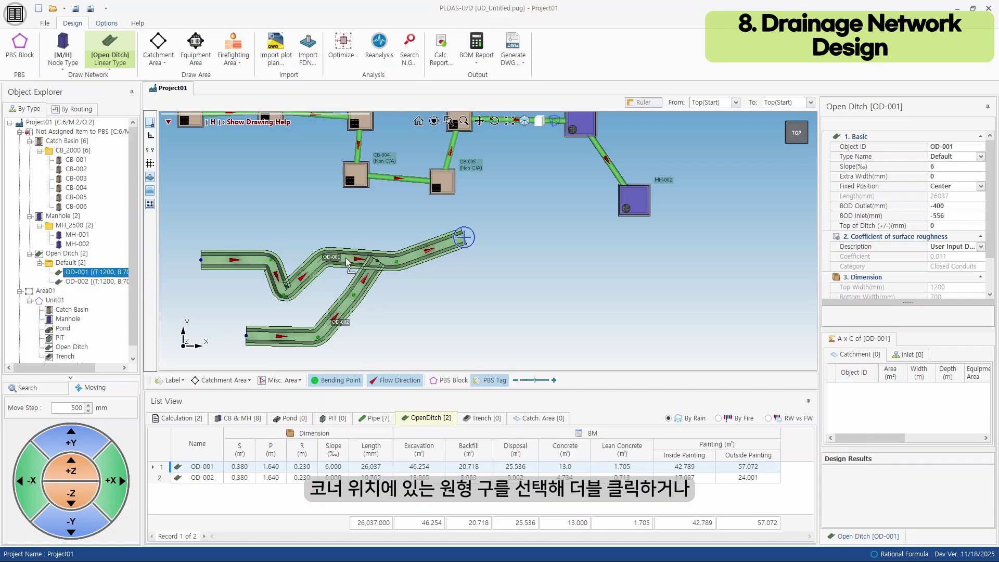
key(Escape)
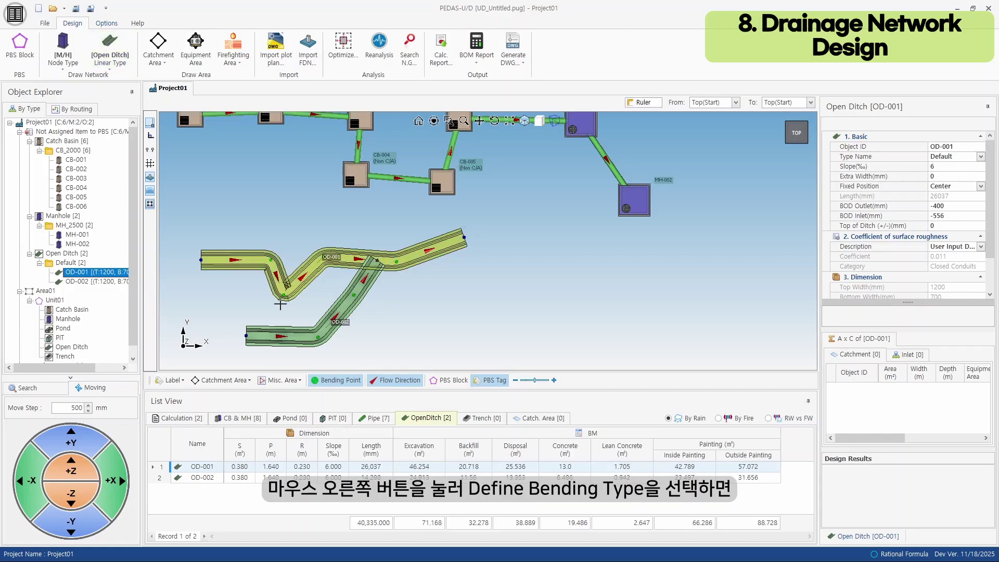
Step: Define the bending type of the first open ditch's sharp lower corner as Arc Radius with a 500 mm radius
scroll(280, 304, up, 5)
click(296, 272)
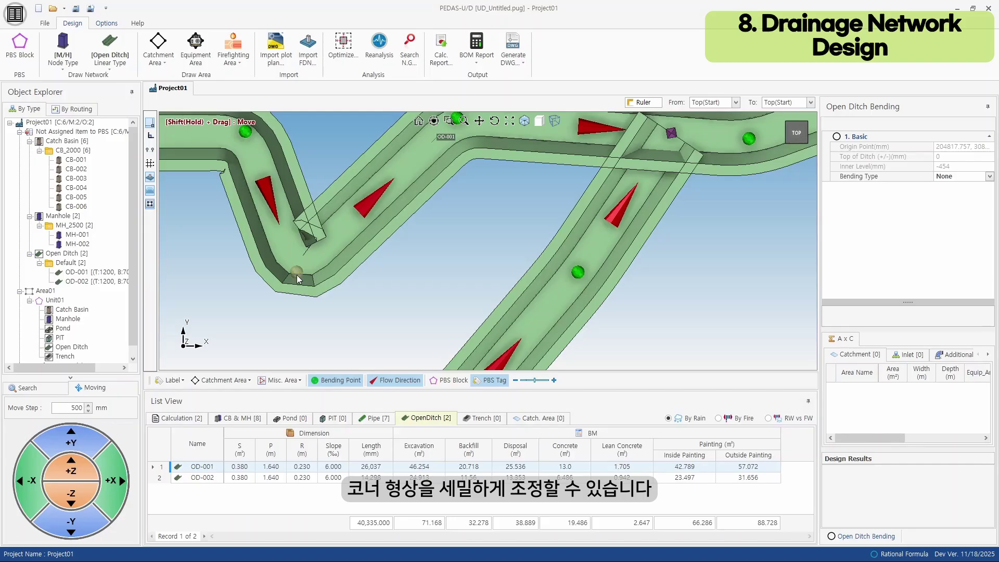
right_click(300, 279)
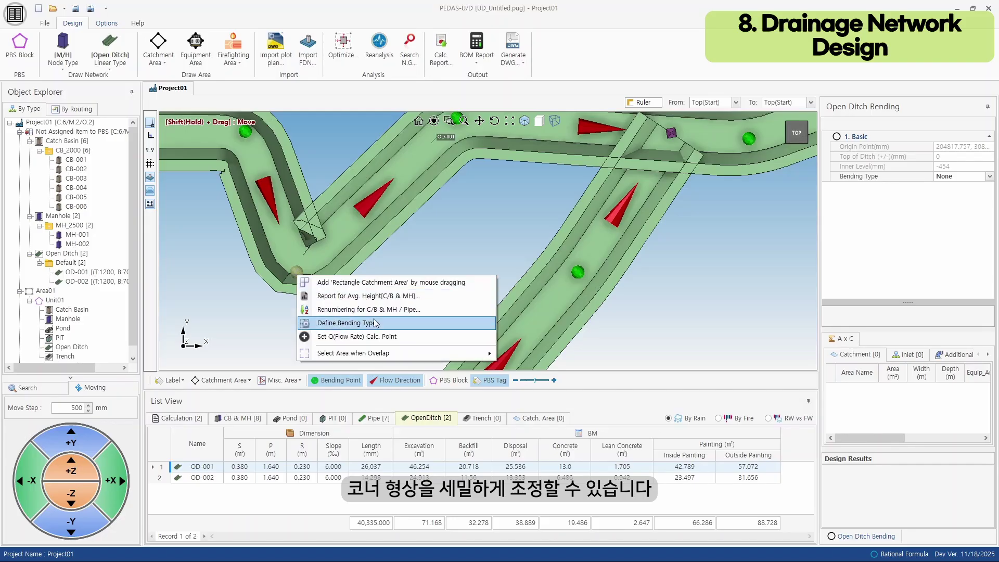
click(323, 323)
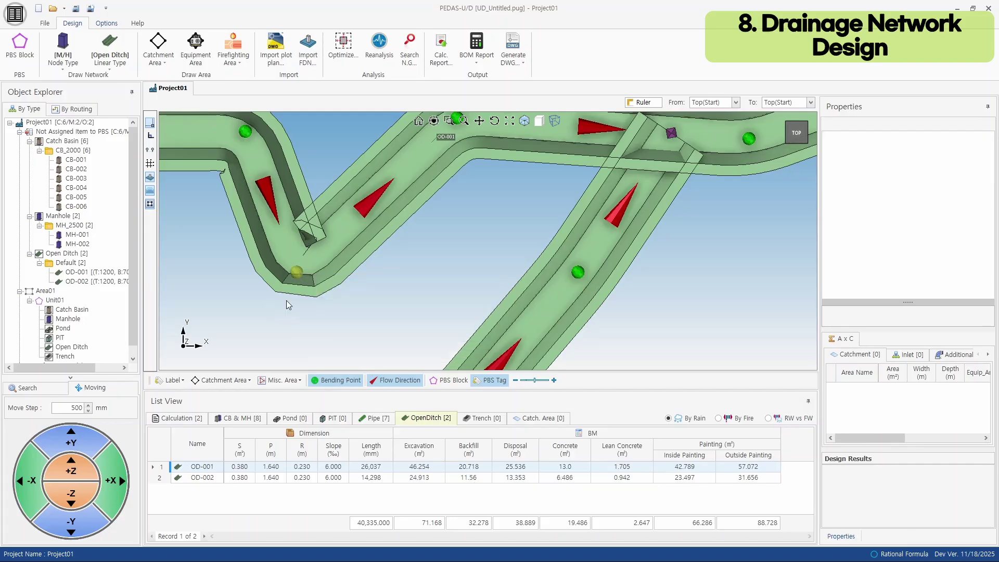
click(296, 270)
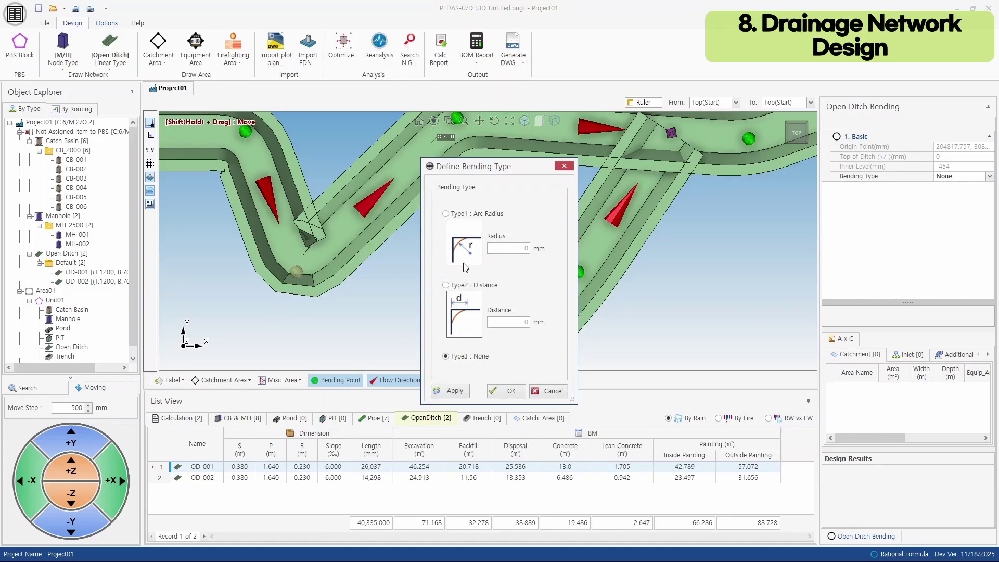
click(472, 214)
text(500)
click(510, 391)
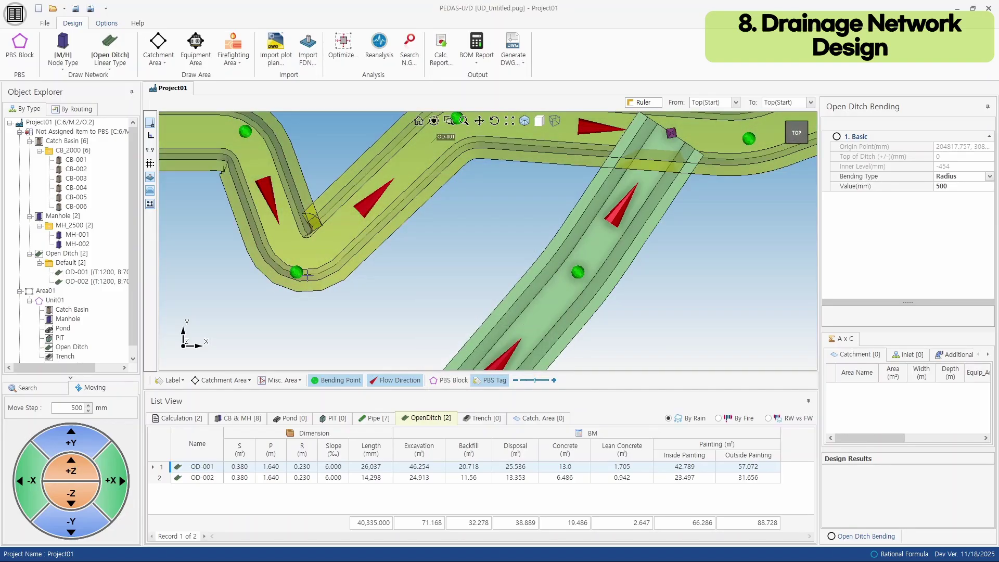
Step: Draw a trench of three segments, about 12.8 m long in total, in the empty area below the first open ditch's outlet
scroll(335, 276, down, 3)
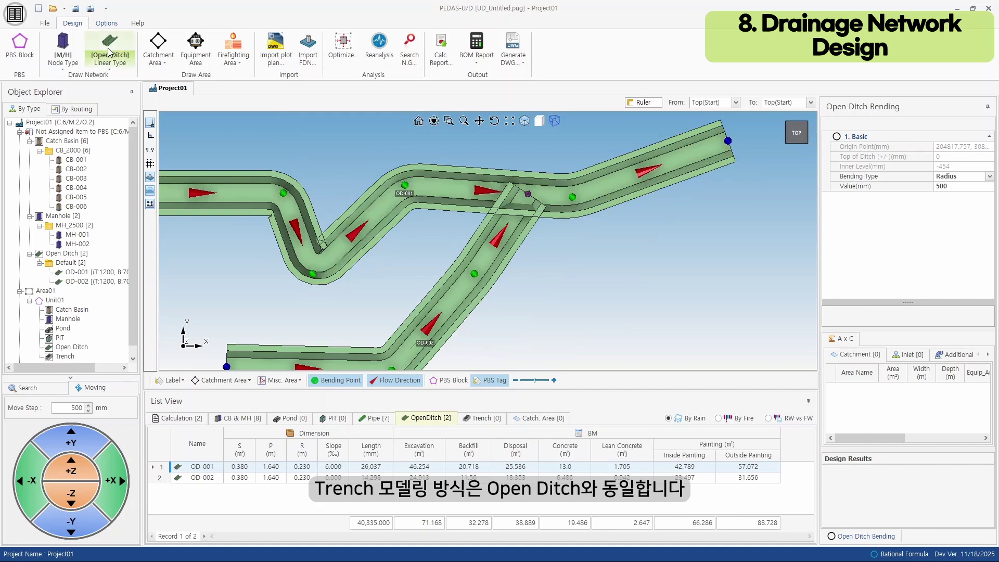
click(110, 57)
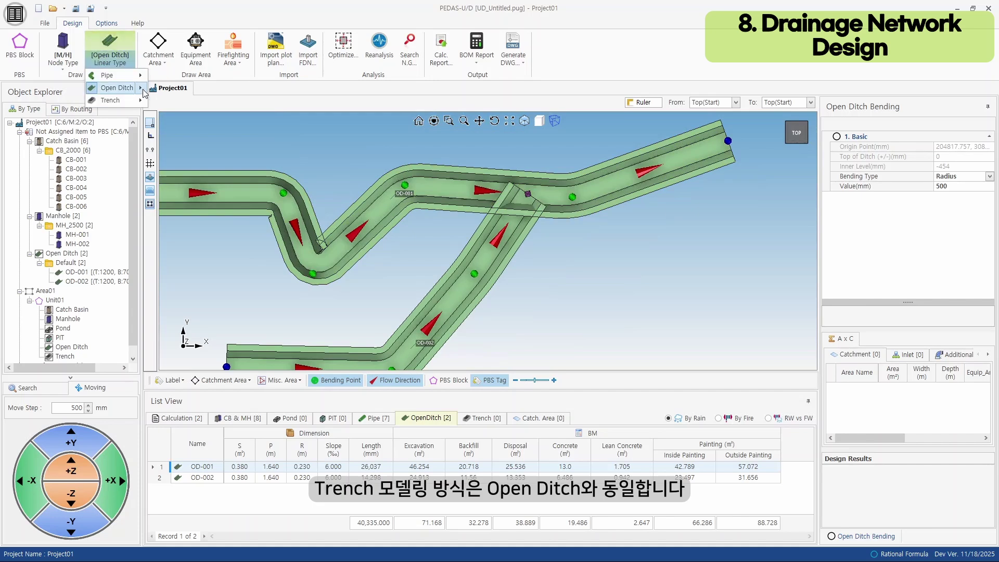
click(118, 100)
drag(468, 206, 369, 196)
click(473, 258)
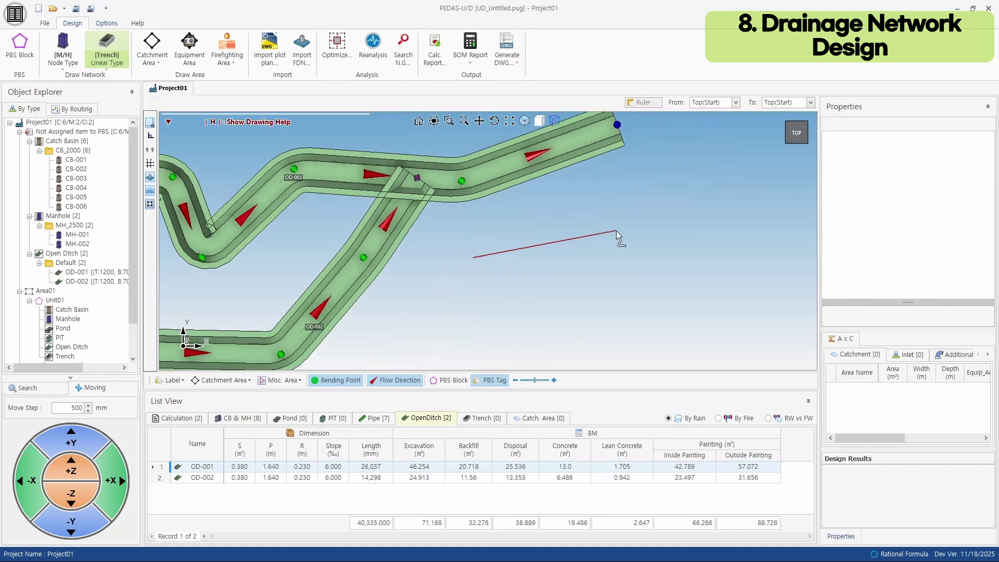
click(617, 233)
click(698, 301)
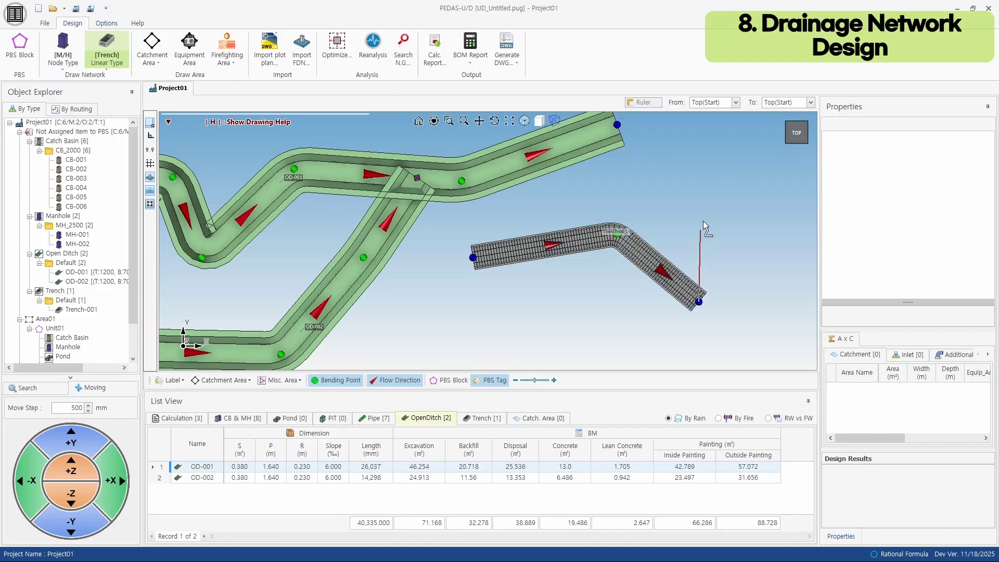
click(709, 207)
right_click(716, 209)
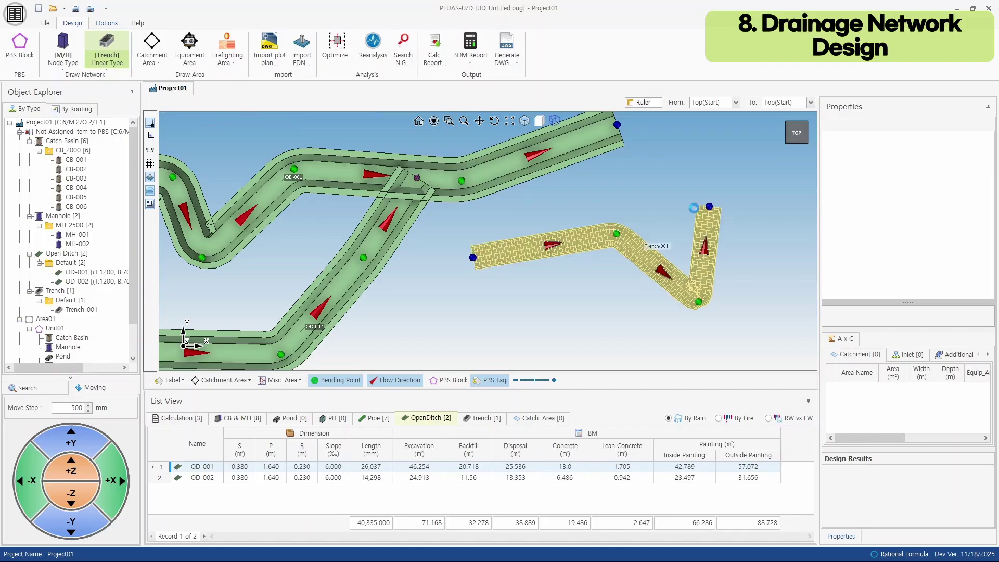
Step: Draw a second trench about 3.8 m long from below the first trench, merging into its first bend
click(544, 309)
click(592, 236)
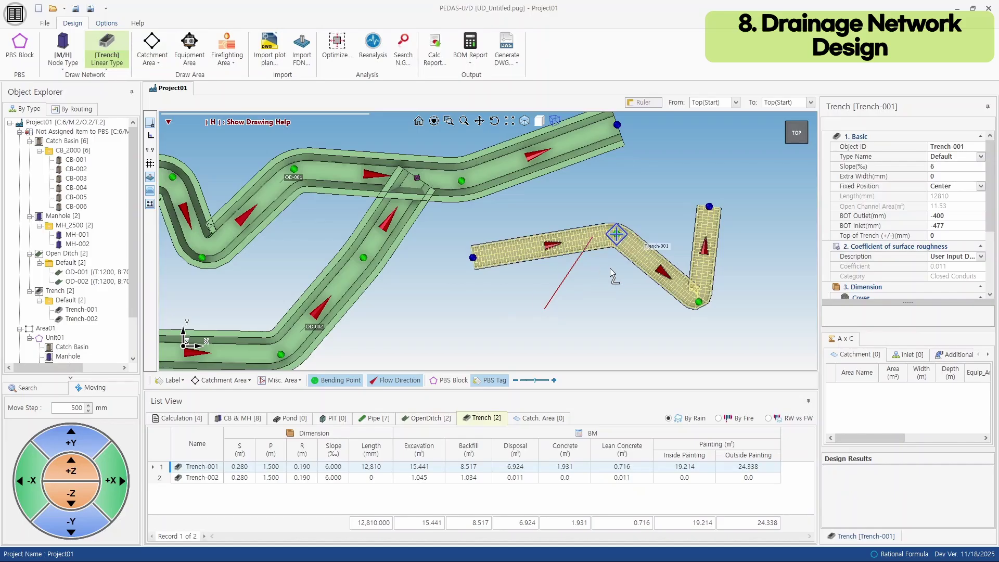
click(610, 268)
right_click(573, 276)
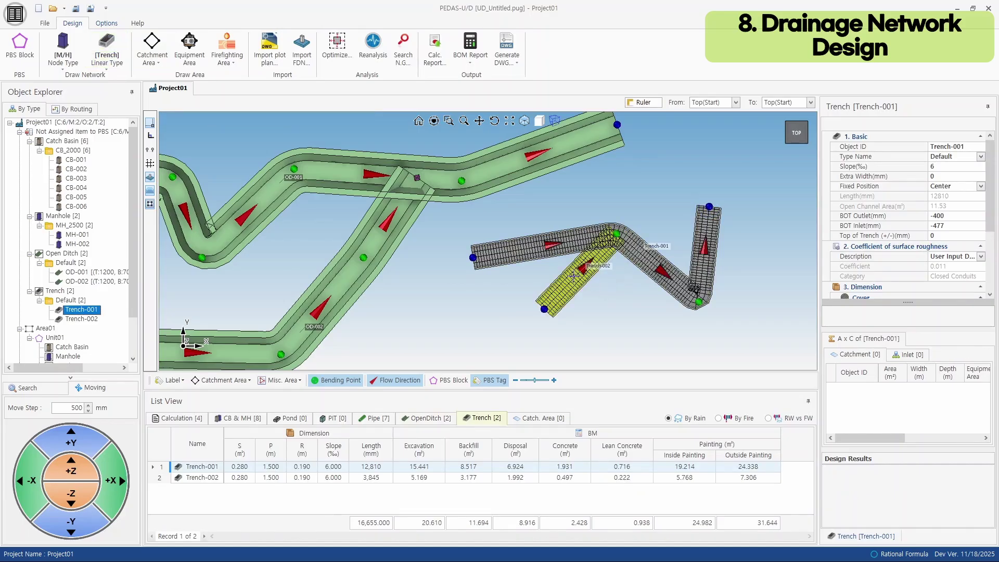
Step: Place two manholes side by side in the empty area above the row of catch basins
scroll(572, 276, down, 3)
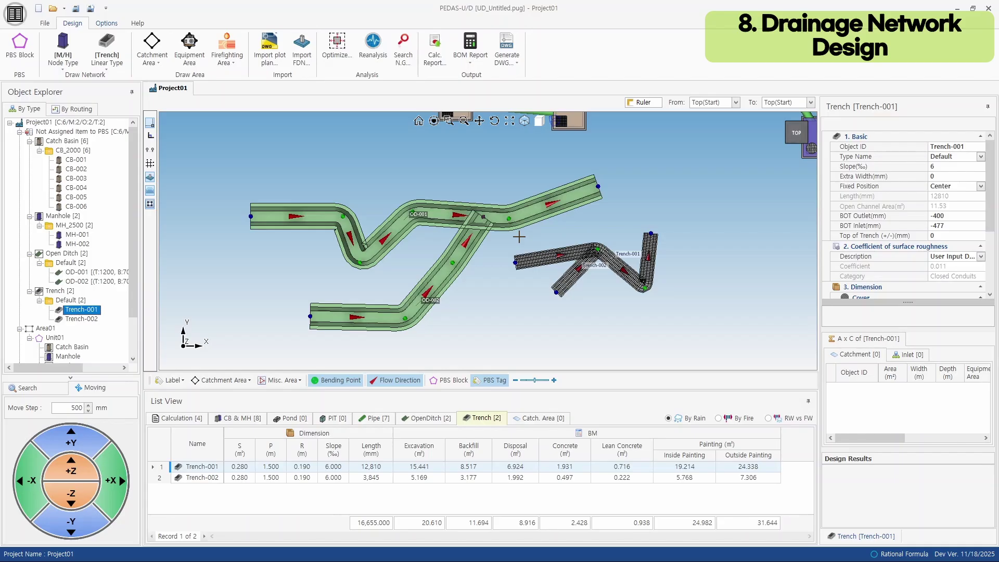
scroll(519, 236, down, 2)
drag(517, 224, 527, 290)
scroll(527, 290, down, 2)
drag(509, 194, 500, 289)
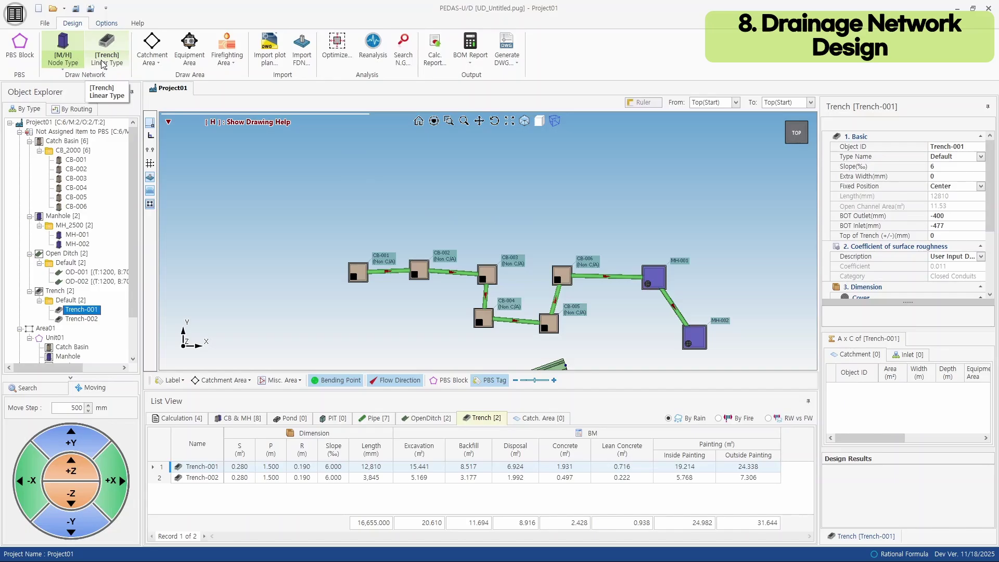
click(455, 199)
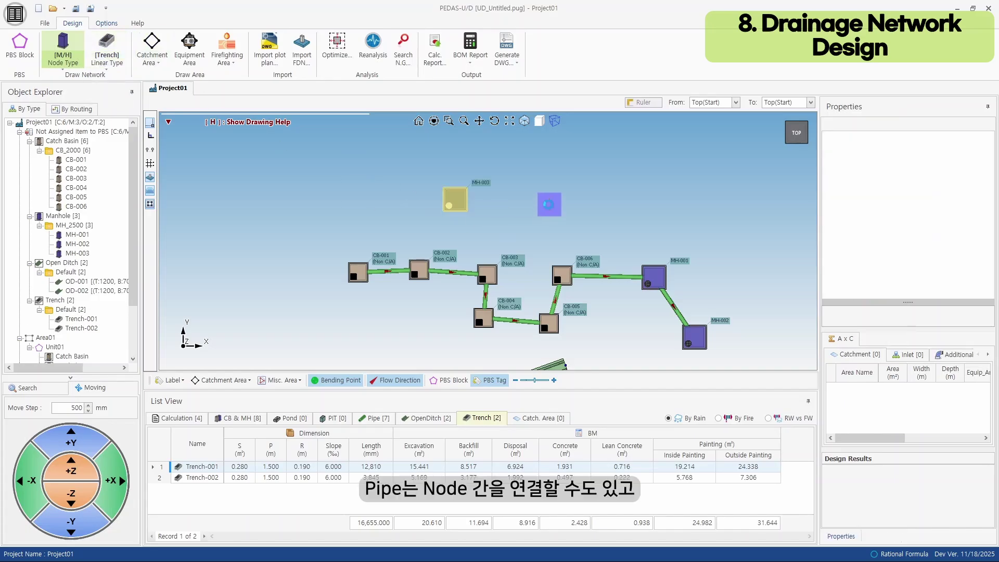
click(548, 204)
key(Escape)
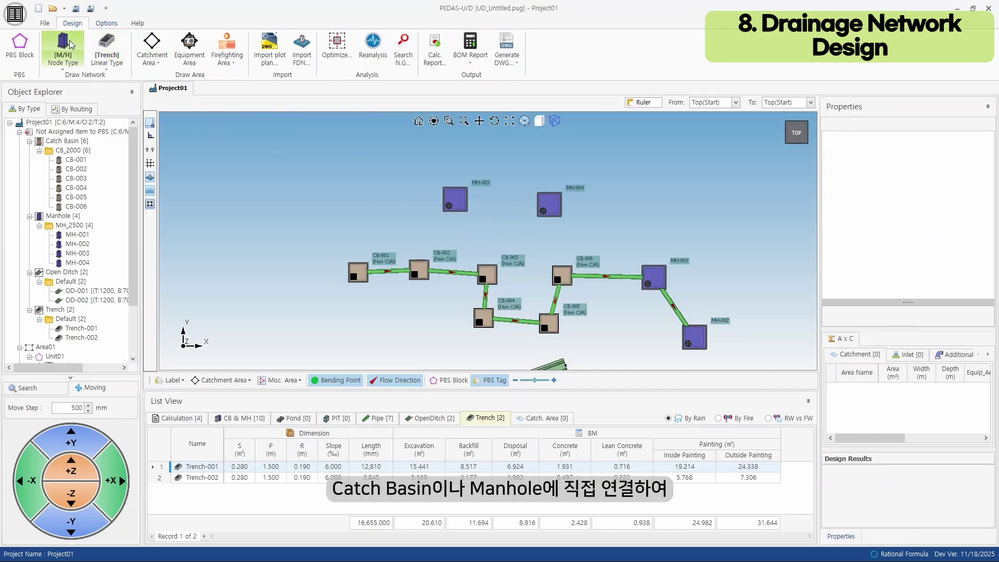
Step: Draw a pipe about 11 m long from manhole MH-003 to manhole MH-004
click(111, 69)
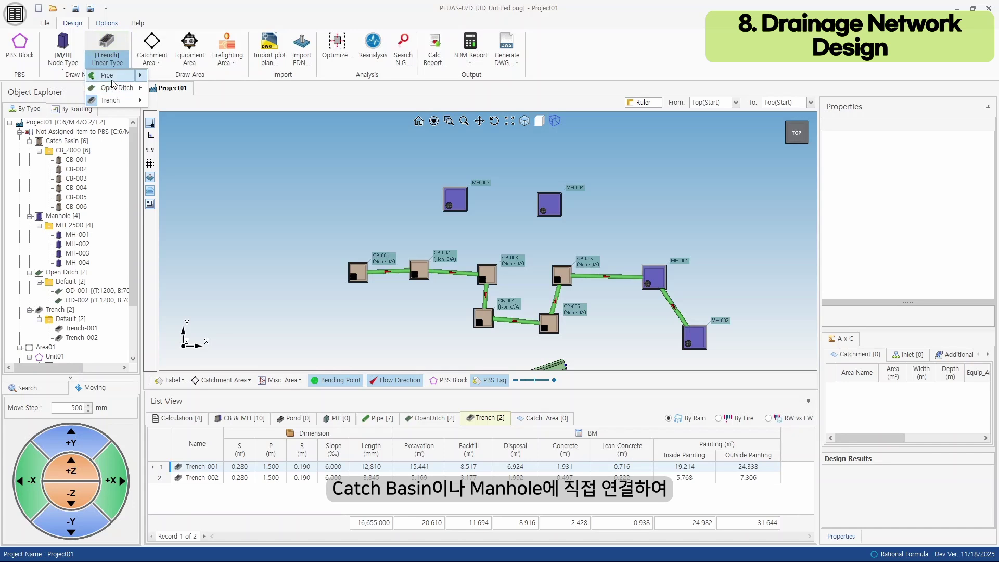
click(110, 76)
click(455, 199)
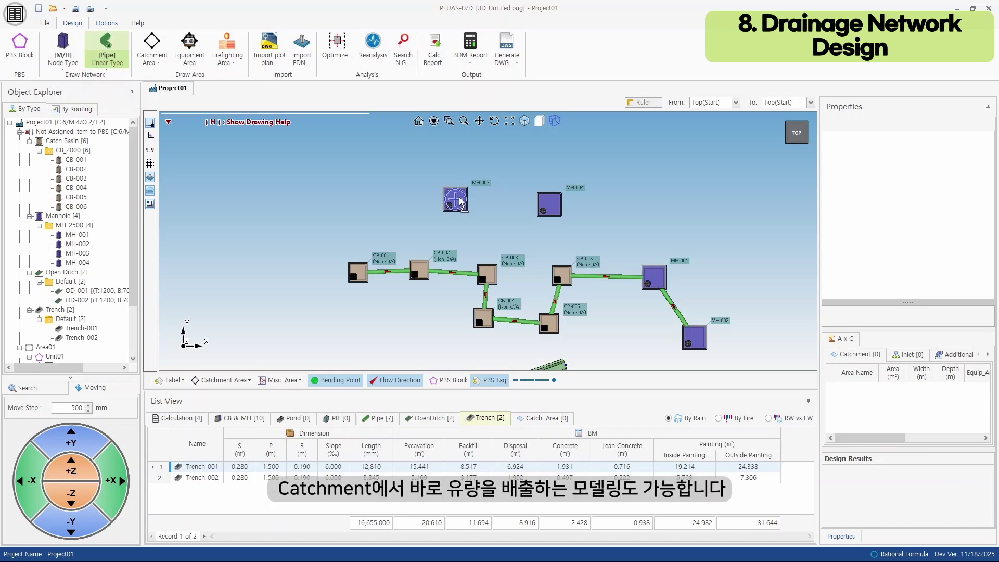
click(553, 207)
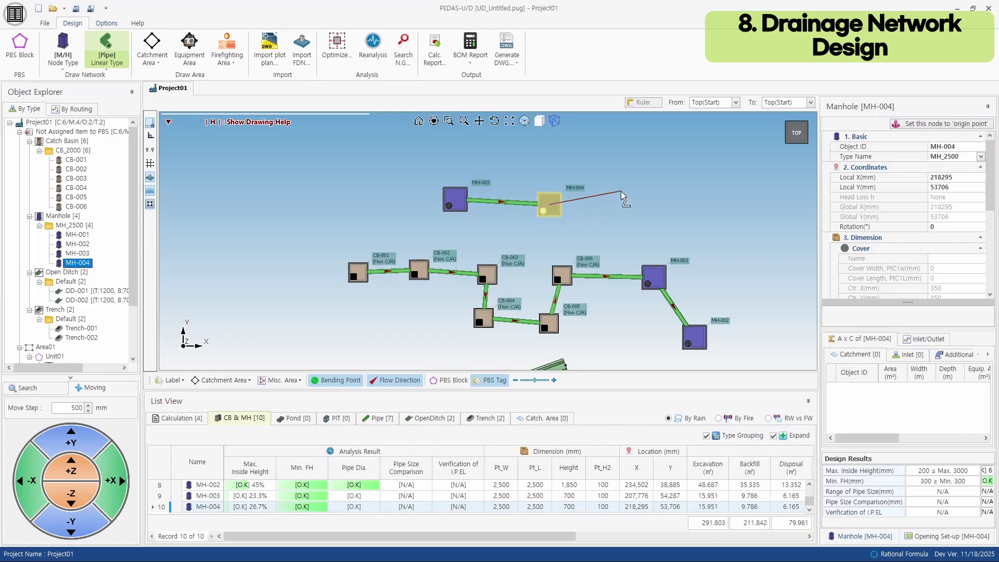
key(Escape)
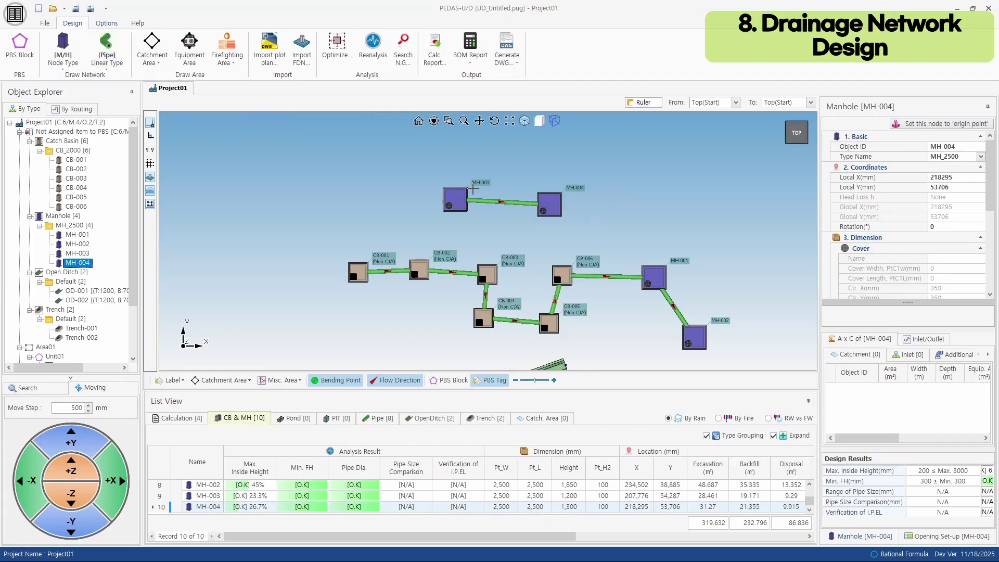
Step: Draw a pipe about 14.5 m long from a free point west of manhole MH-003 into that manhole
click(118, 62)
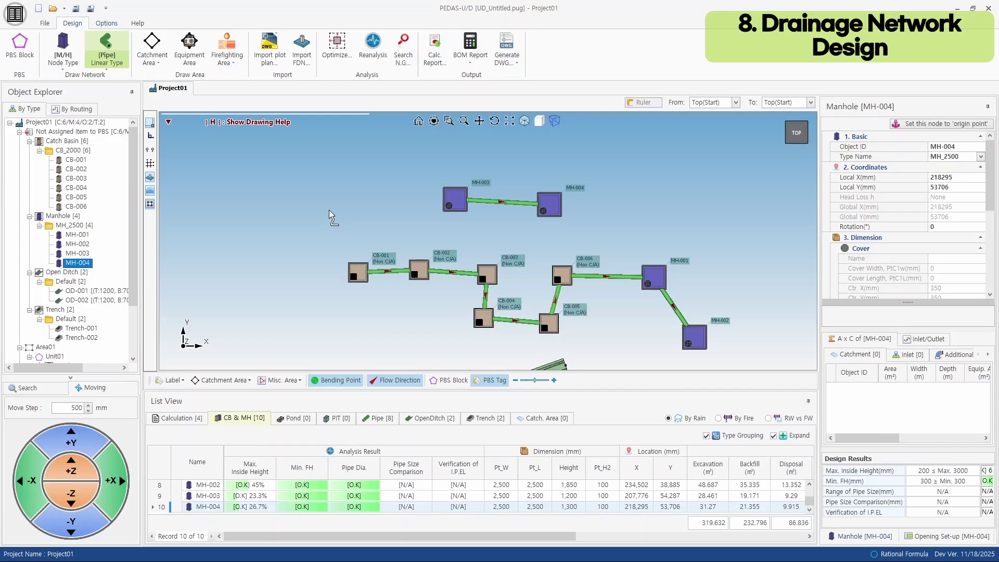
click(328, 210)
click(393, 214)
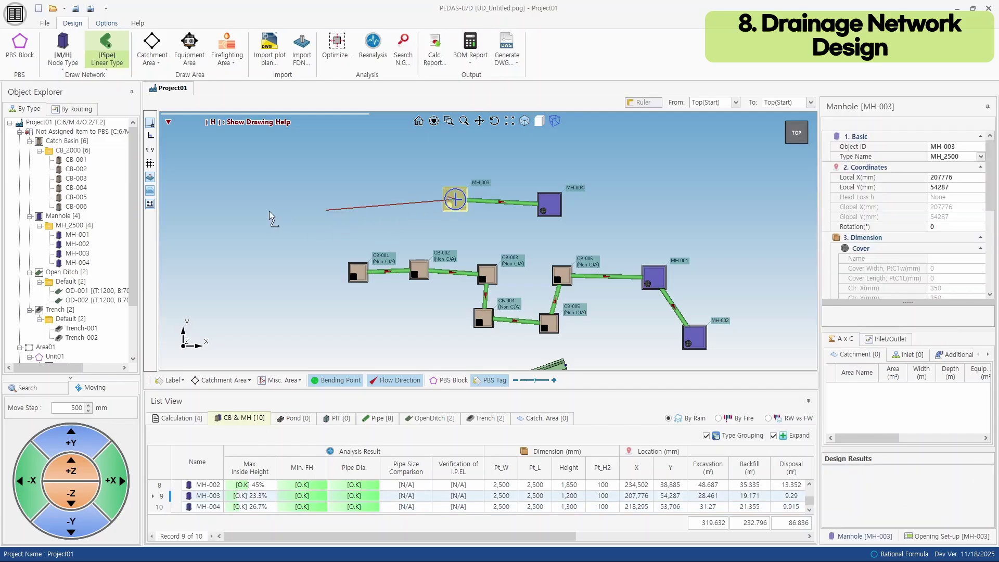
Step: Draw a four-sided catchment area of about 70 m² just west of the free end of the pipe into MH-003
click(214, 190)
click(234, 247)
click(317, 246)
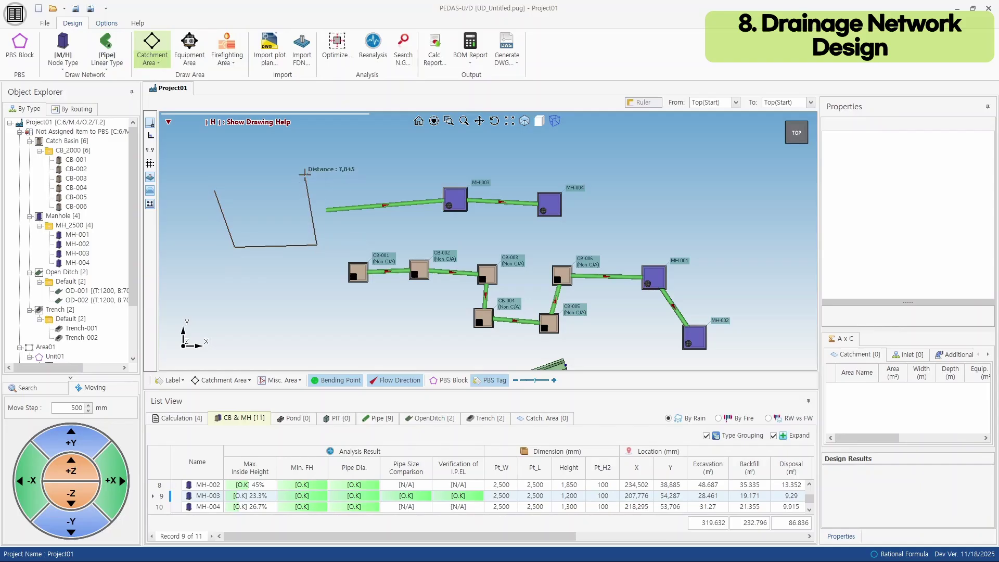
click(305, 175)
click(215, 190)
key(Escape)
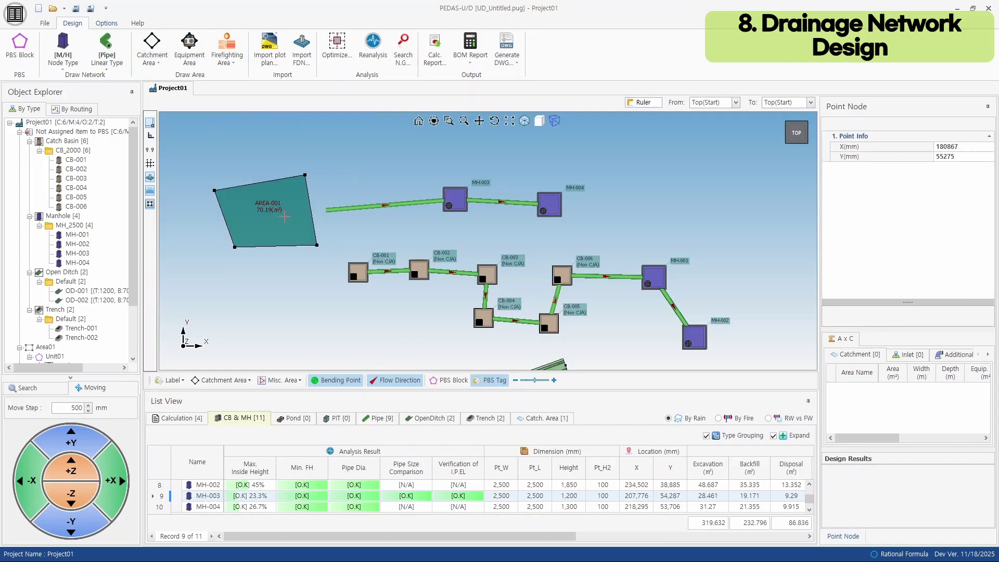
Step: Connect catchment area AREA-001 directly to the free start of the pipe leading into MH-003
right_click(284, 216)
click(331, 234)
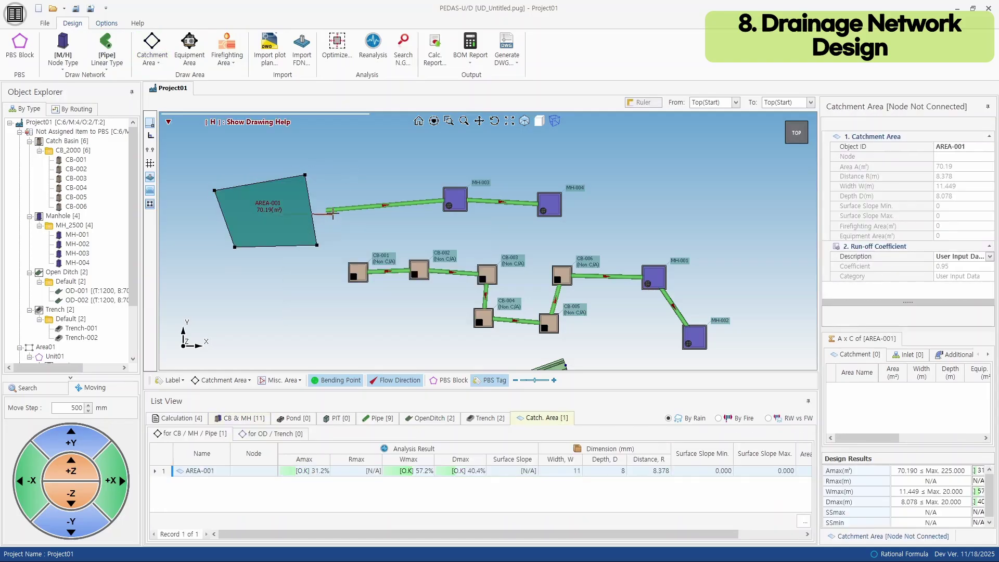
click(324, 210)
scroll(320, 214, up, 2)
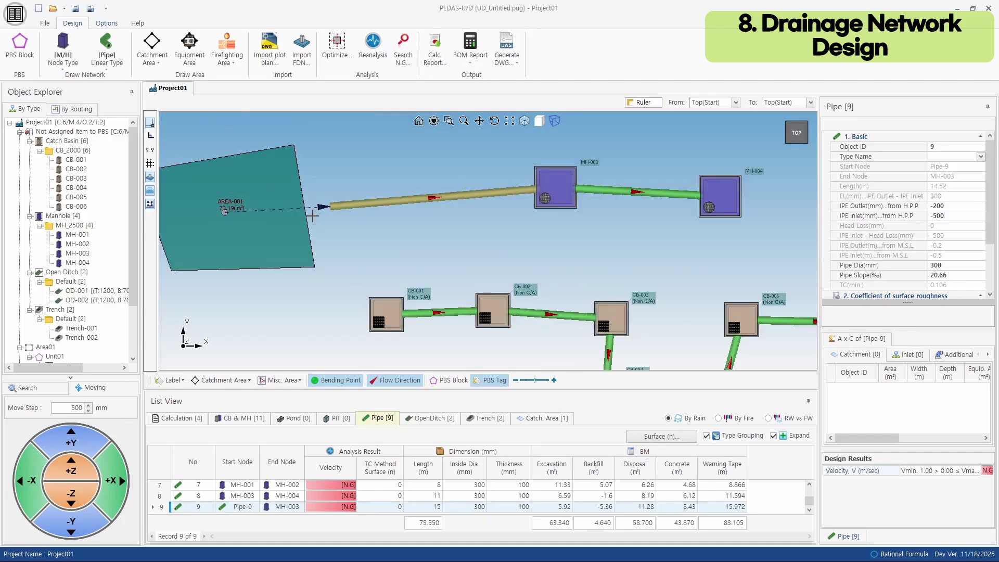
Step: Place two manholes, one below the other and joined by a pipe, in the empty area east of MH-002
scroll(313, 216, down, 2)
drag(460, 265, 334, 256)
drag(503, 258, 434, 278)
scroll(434, 276, down, 2)
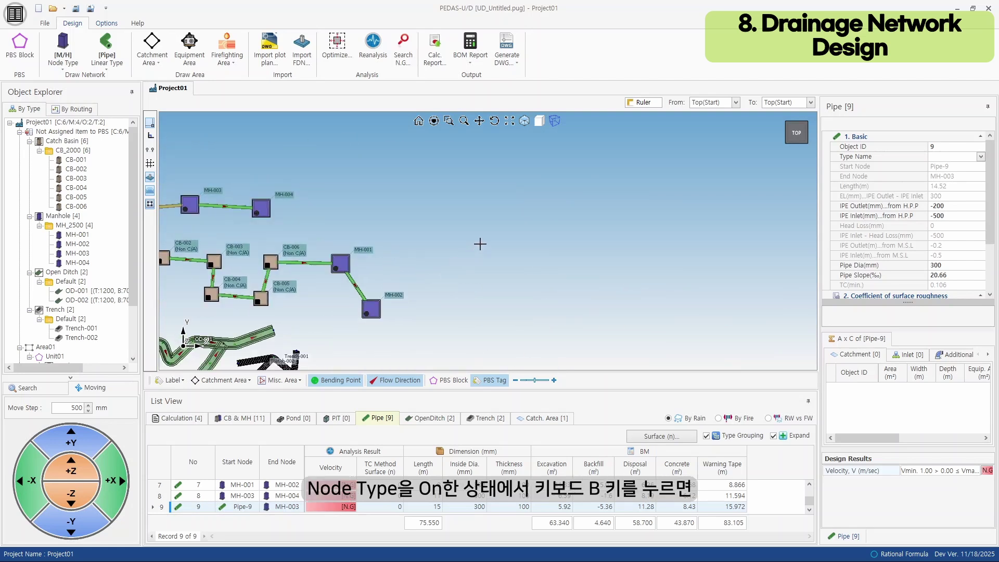
click(65, 46)
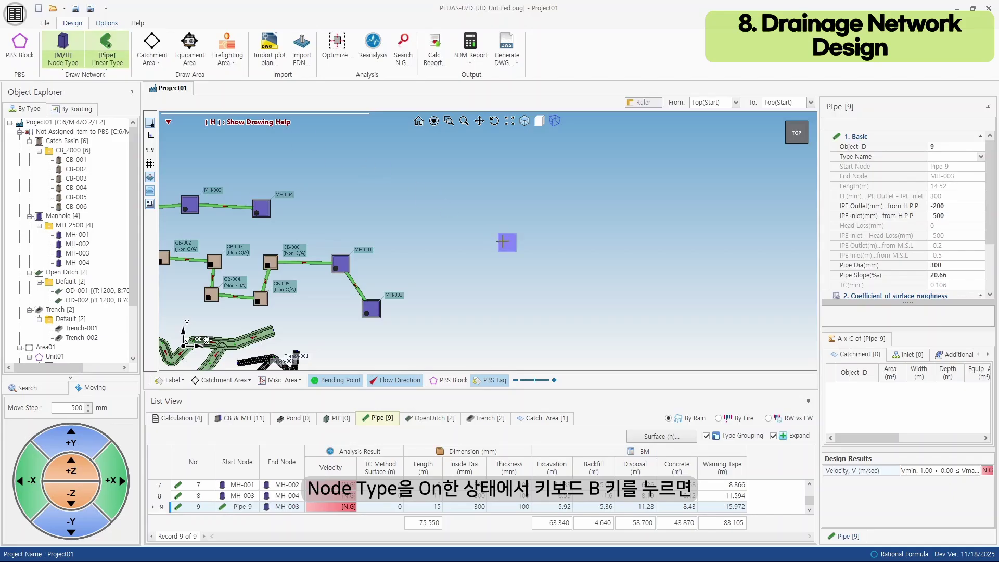
click(477, 228)
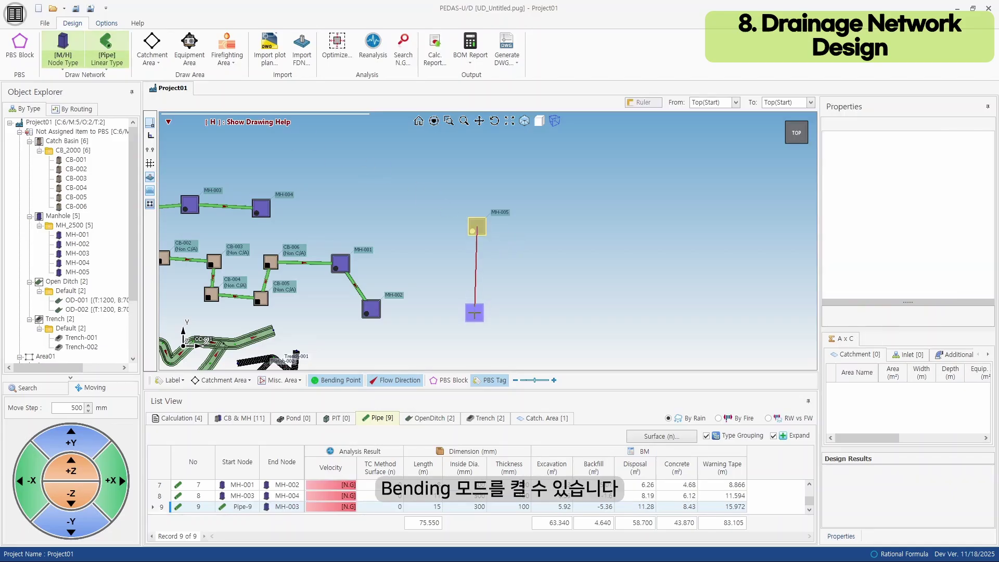
click(474, 313)
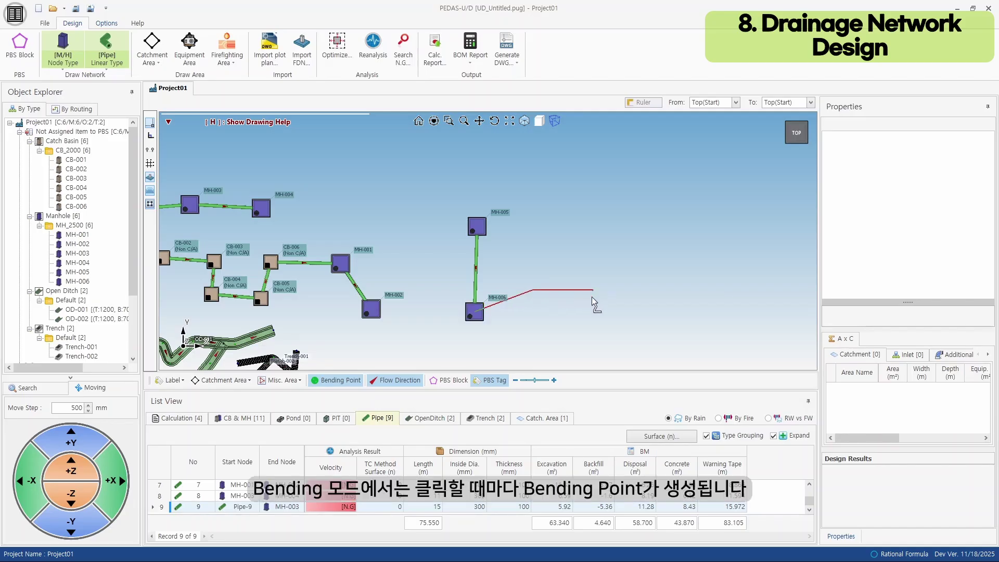
Step: Route a pipe from manhole MH-006 through four bending points, looping east and back to a new manhole below it
click(592, 326)
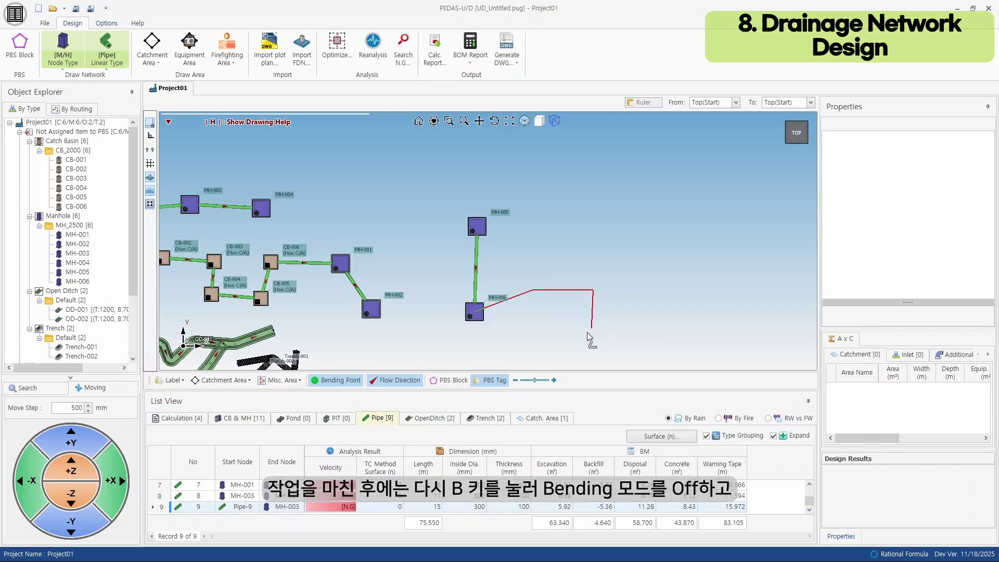
click(536, 342)
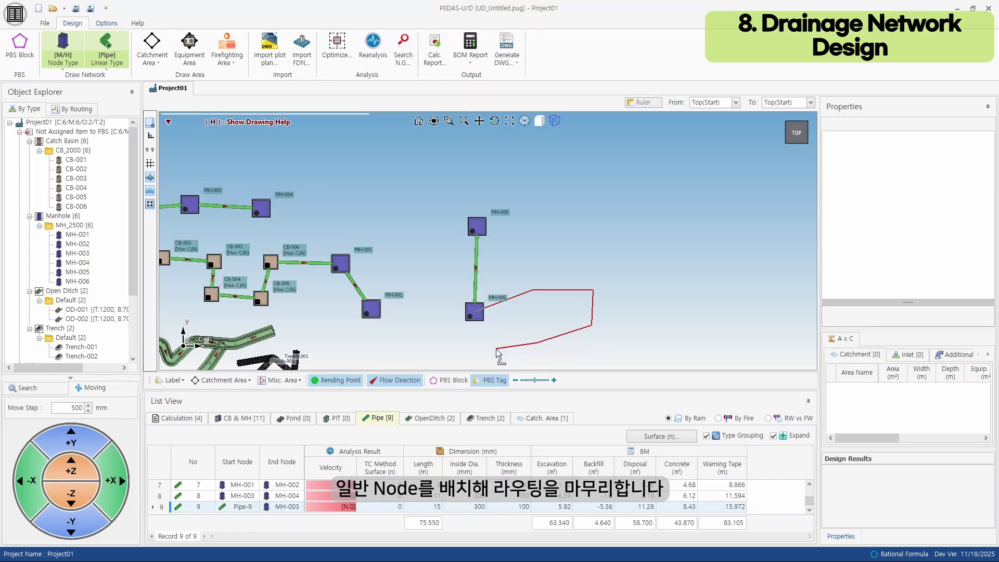
key(b)
click(457, 347)
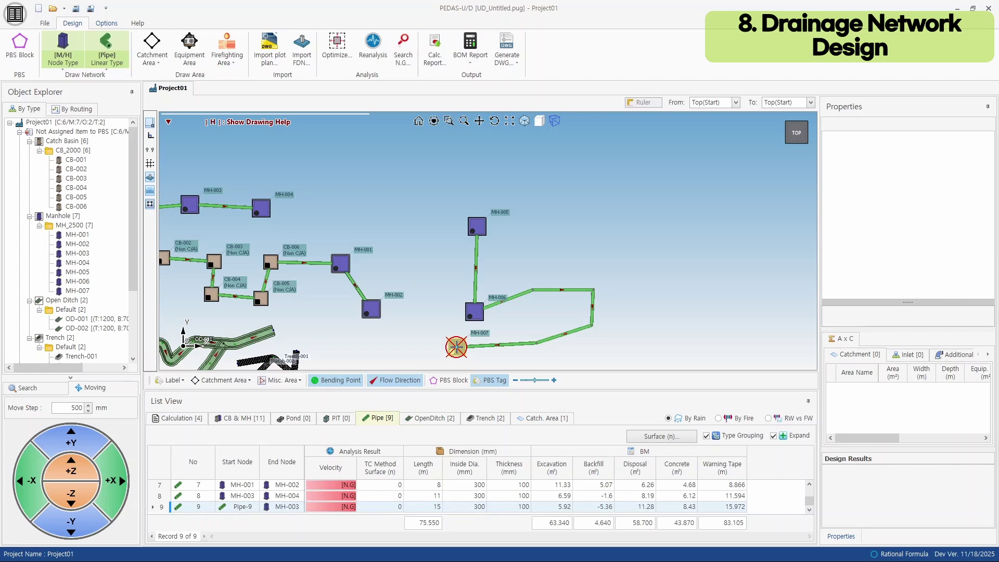
click(456, 347)
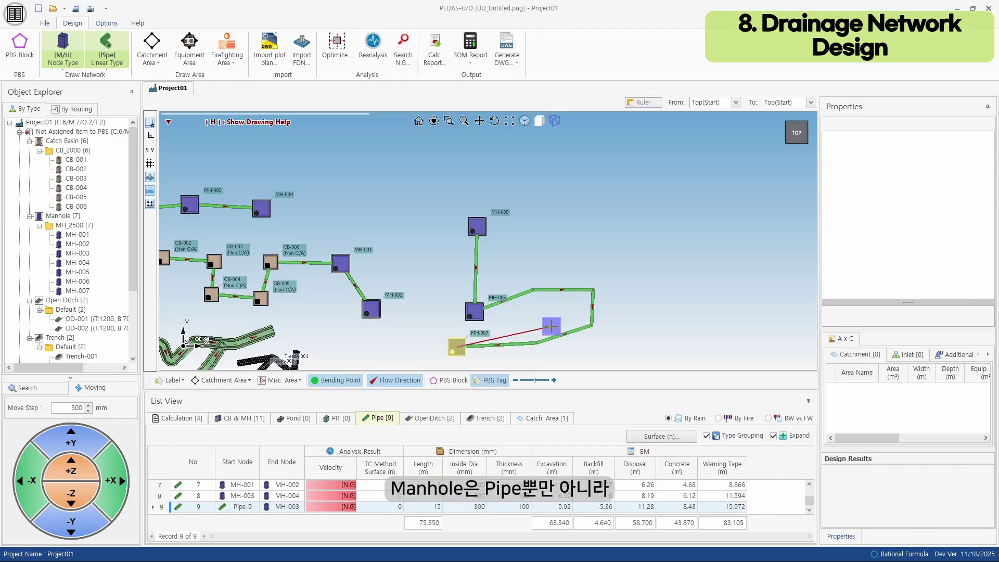
key(Escape)
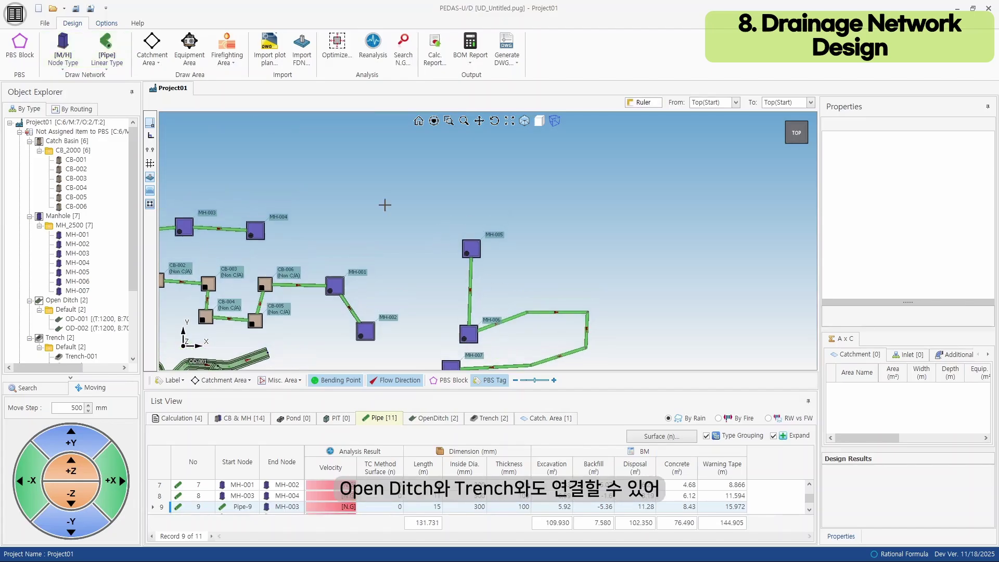
Step: Draw a two-segment open ditch from the upper right into manhole MH-005, and a straight open ditch between MH-005 and a point above it
click(121, 91)
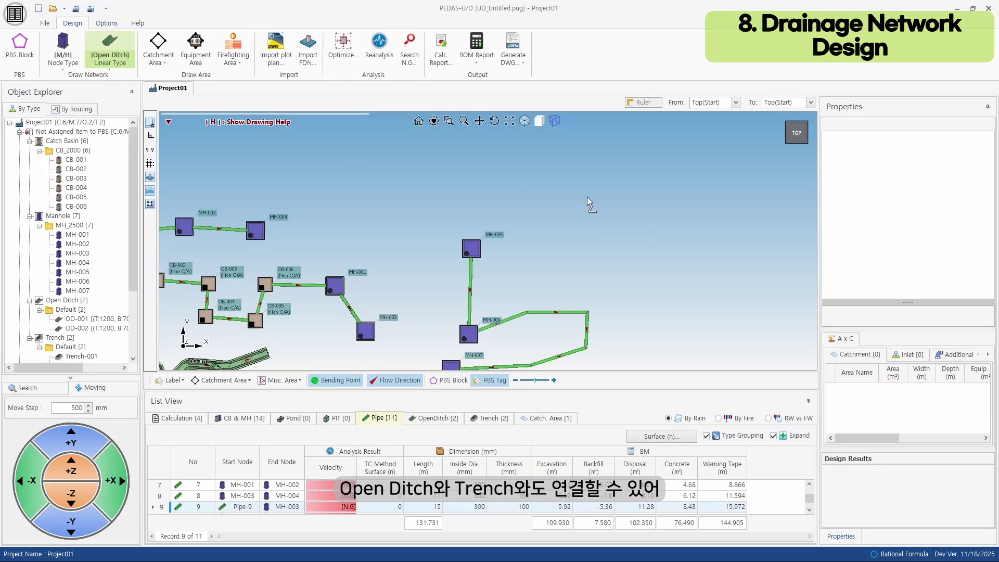
click(620, 173)
click(620, 240)
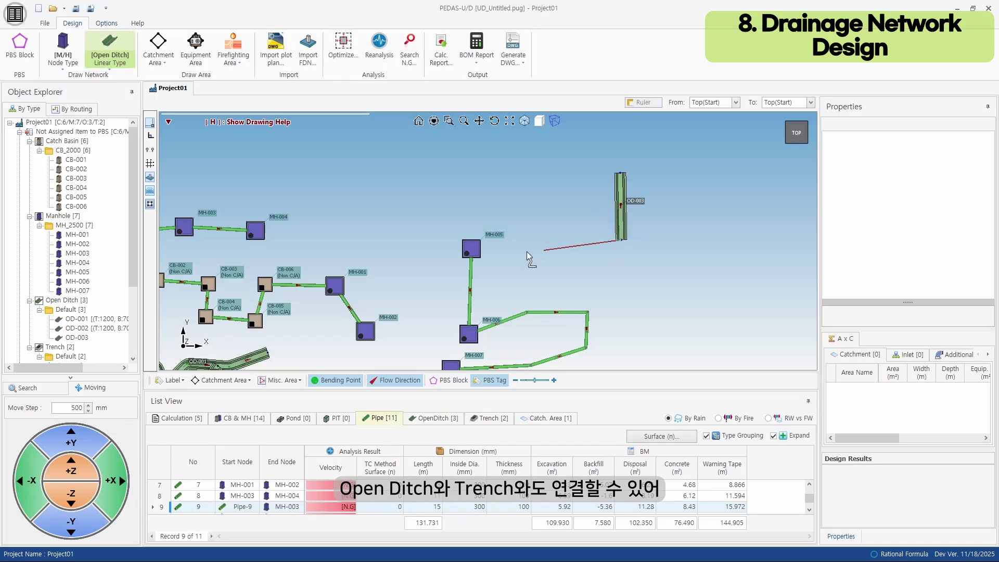
click(473, 252)
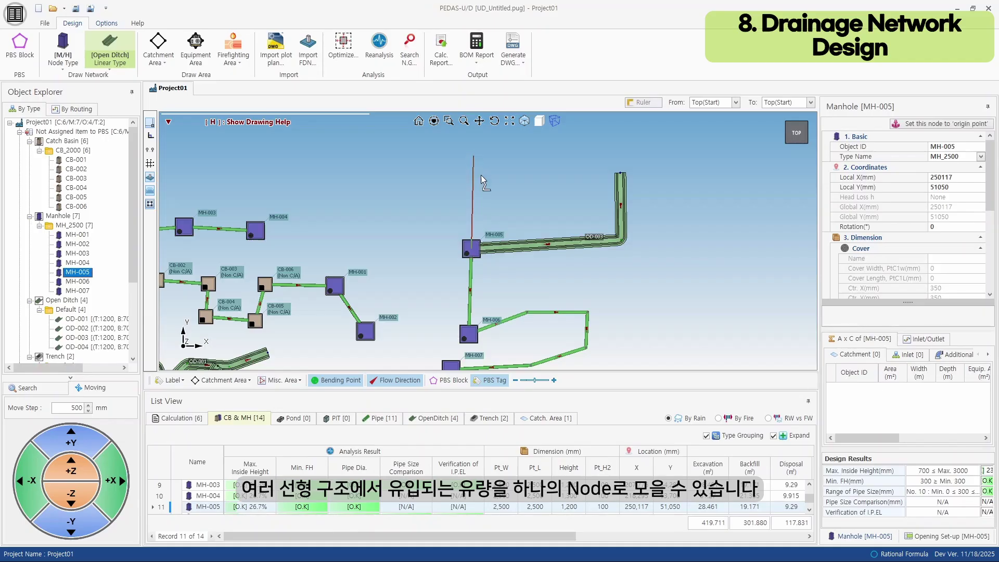
click(474, 157)
key(Escape)
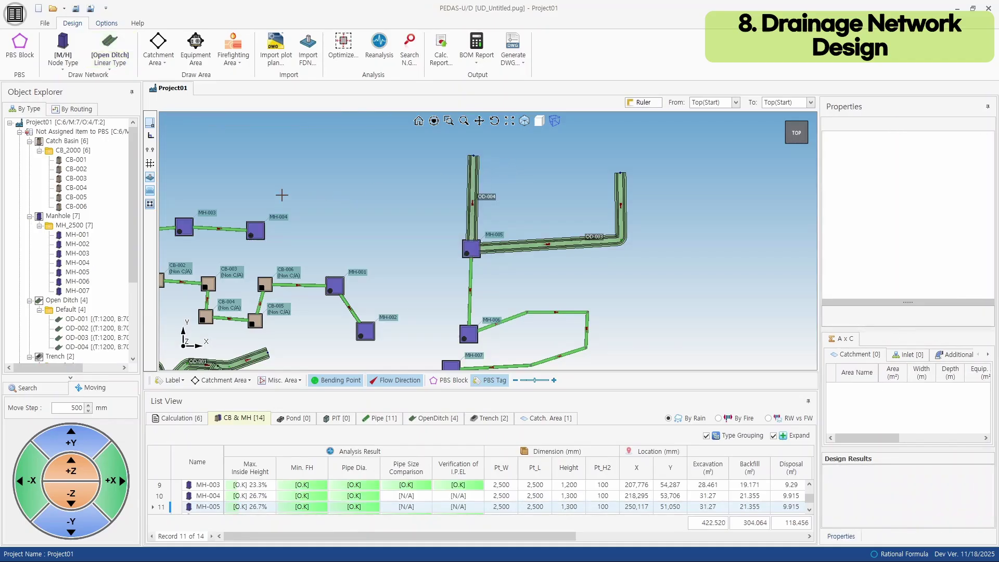
Step: Draw a straight trench linking manhole MH-001 with a point directly above it
click(106, 65)
click(112, 101)
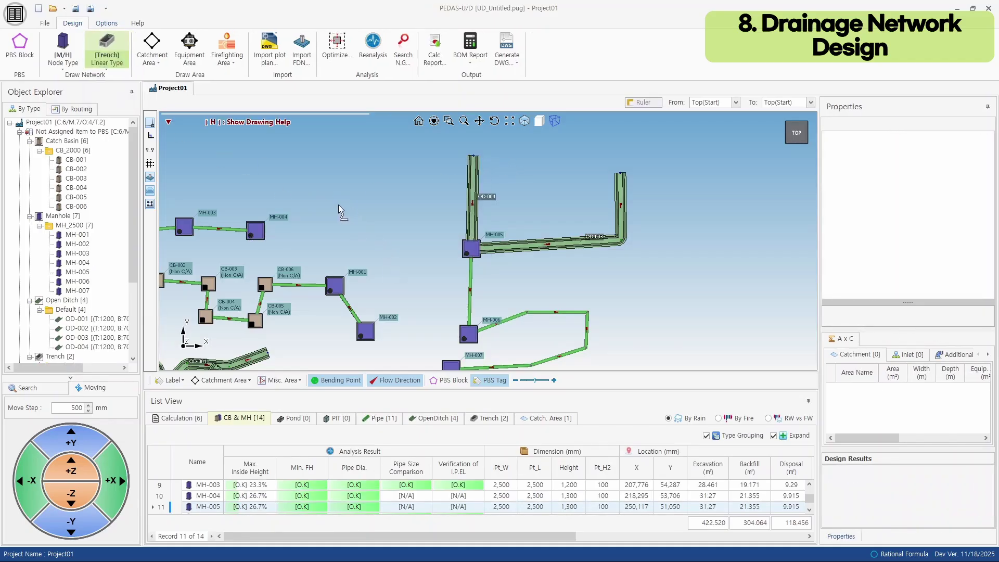
click(335, 285)
drag(407, 317, 409, 281)
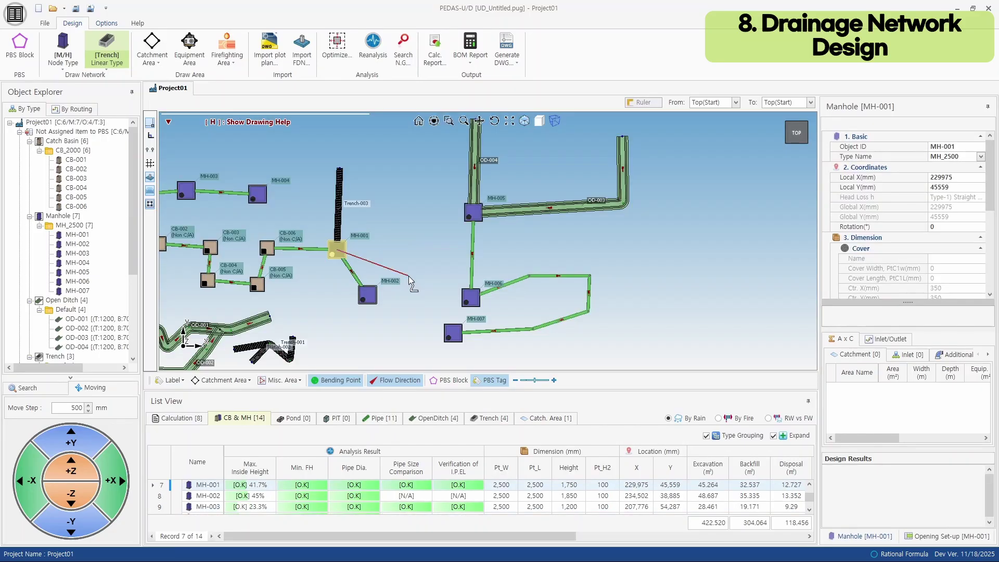
key(Escape)
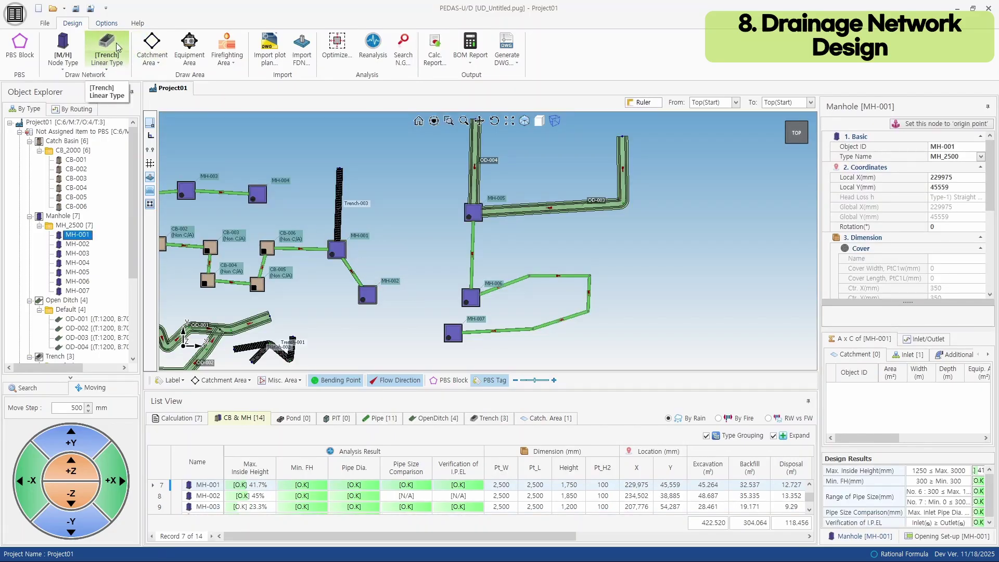
Step: Draw a two-segment trench from manhole MH-002, running diagonally down and then east below MH-007
click(367, 294)
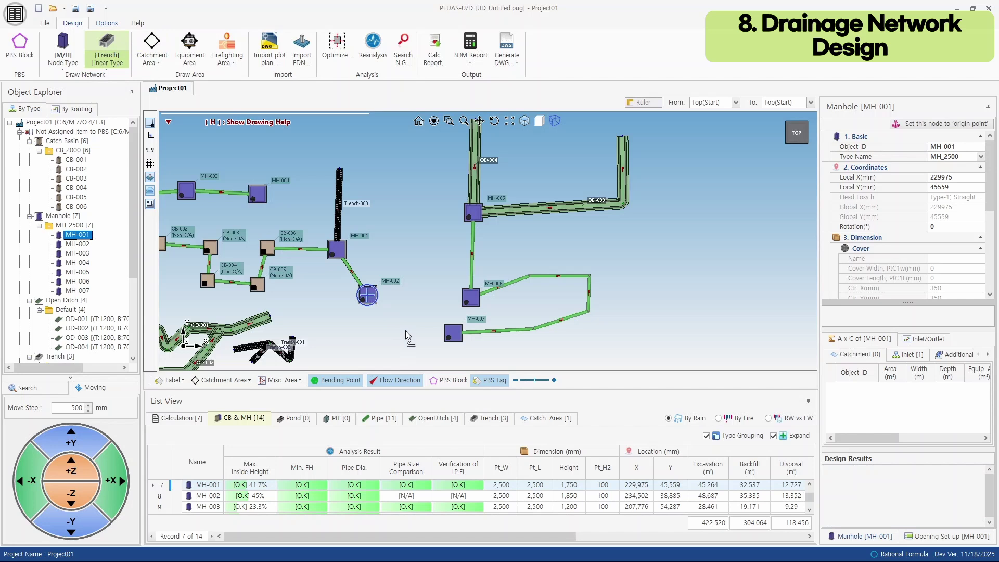
click(424, 357)
click(511, 360)
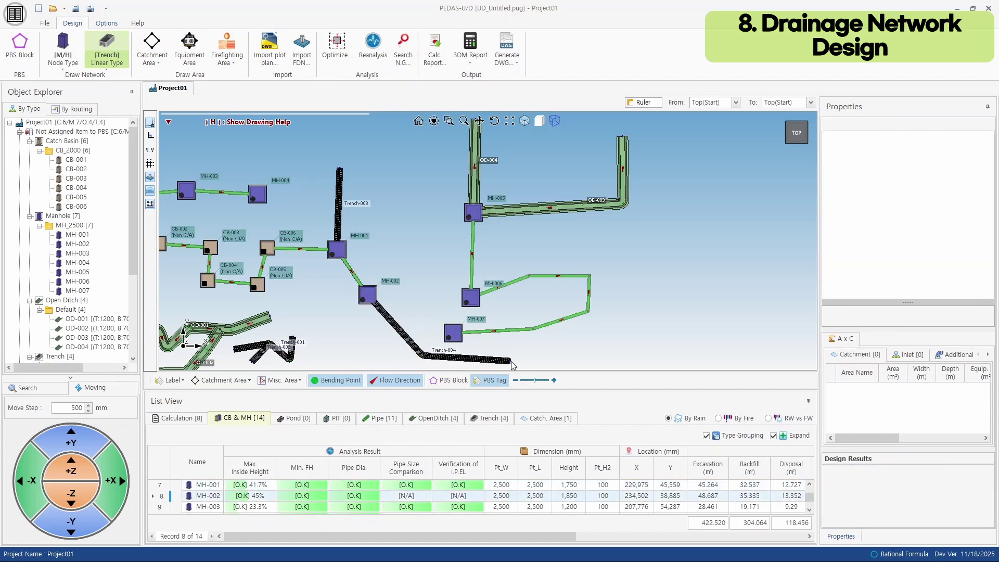
key(Escape)
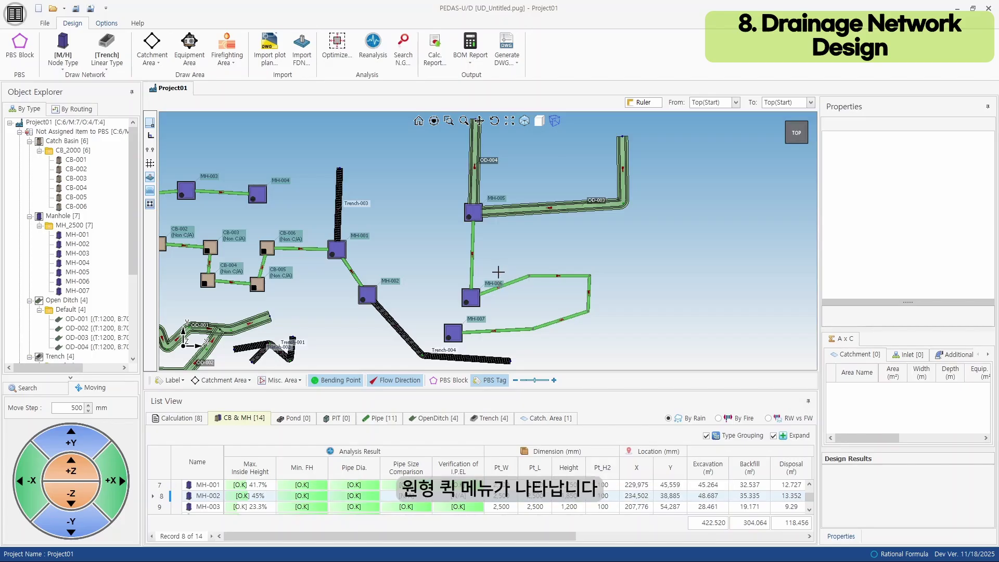
Step: Start routing mode with manholes as the node type and pipes as the linear type
right_click(638, 258)
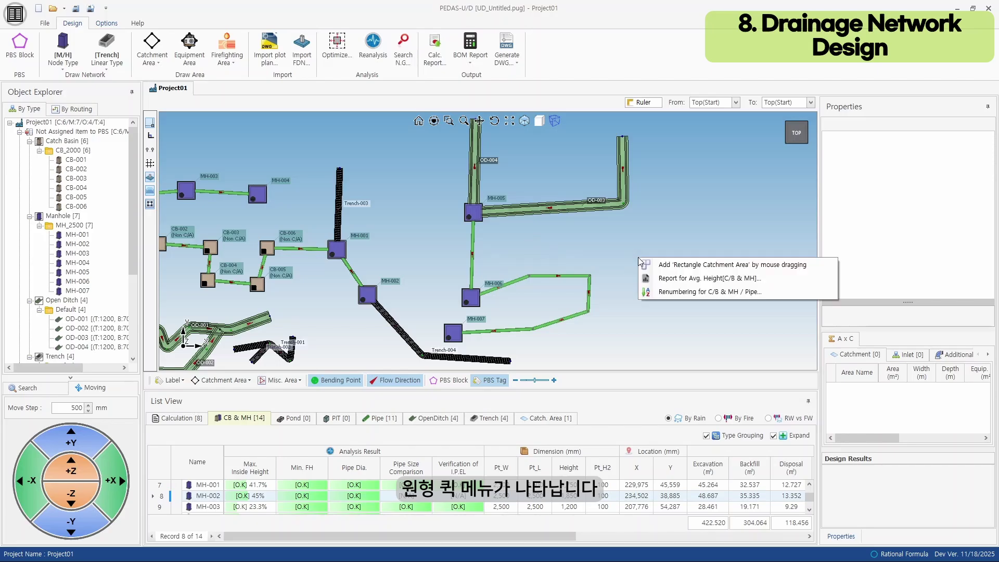
click(59, 40)
click(114, 64)
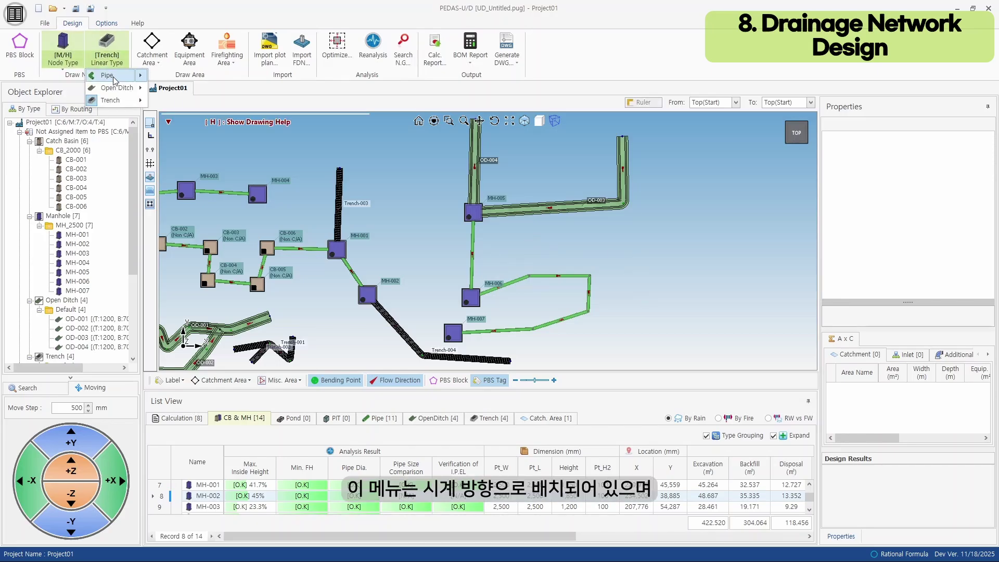
click(119, 76)
Step: Examine the node types and linear types offered in the circular quick menu of routing mode
right_click(636, 267)
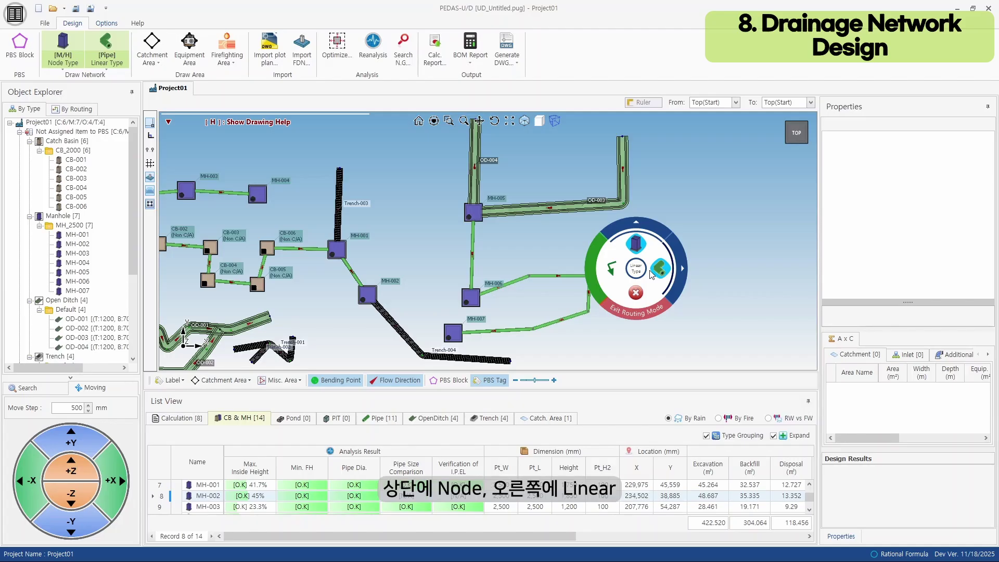
click(645, 233)
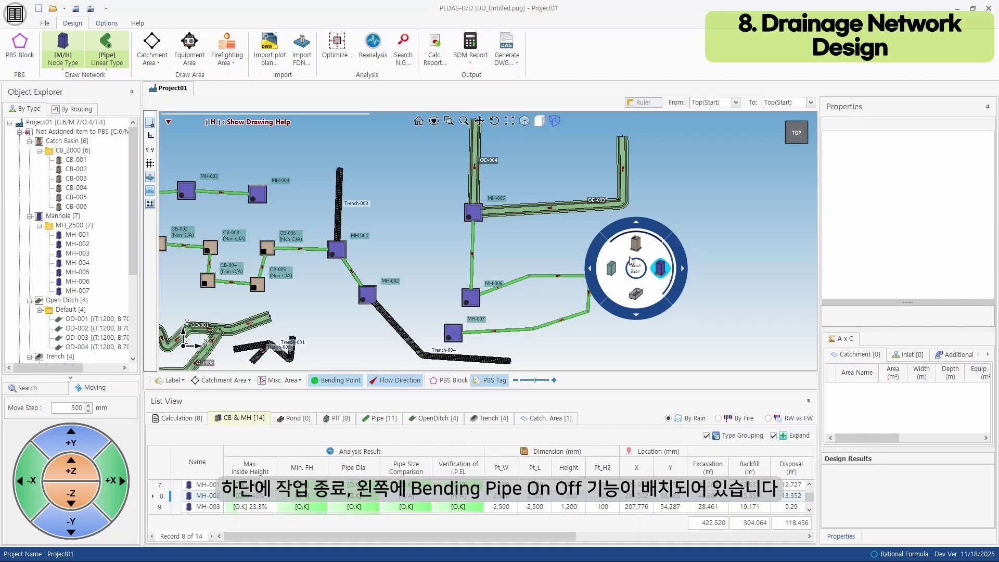
click(636, 268)
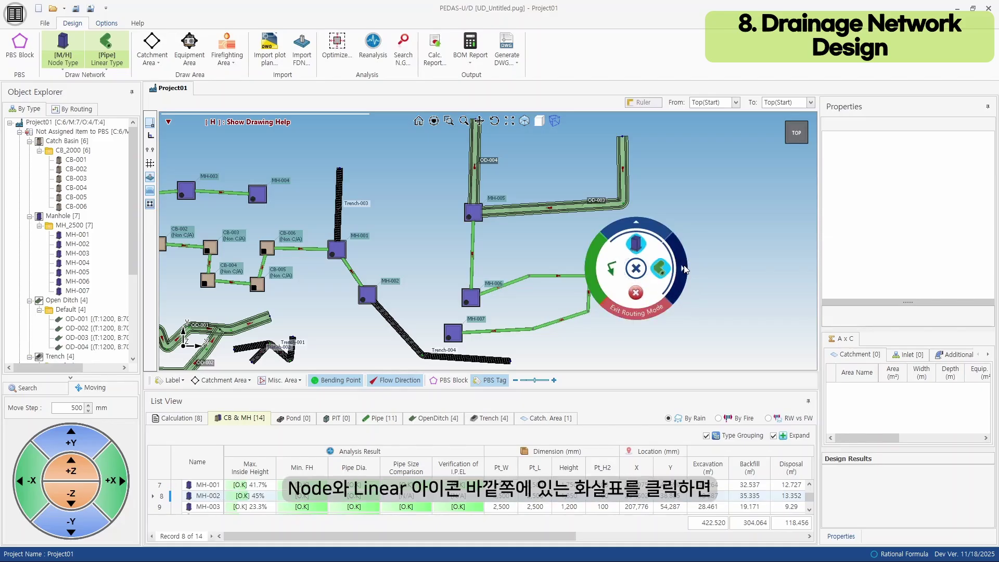
click(684, 269)
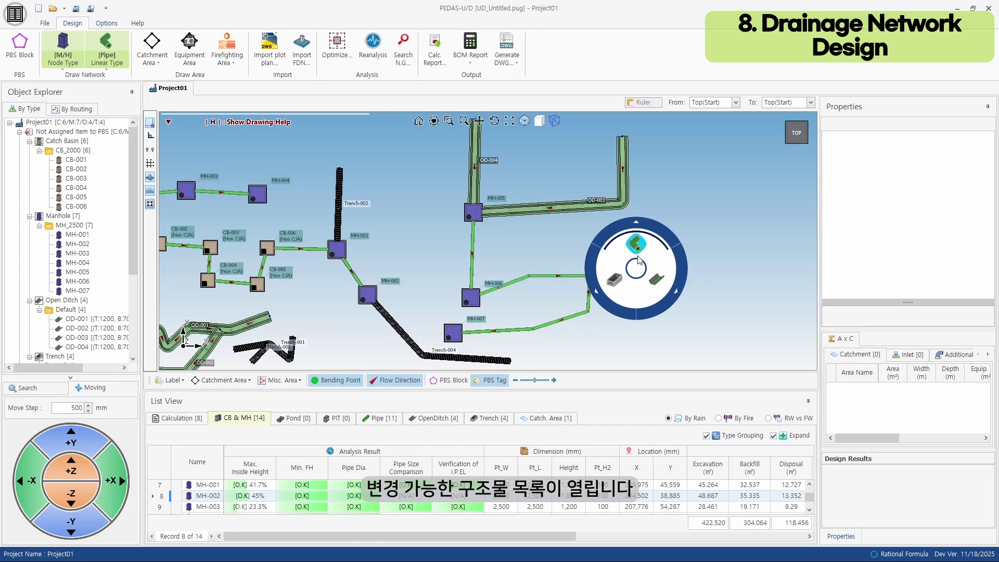
click(638, 263)
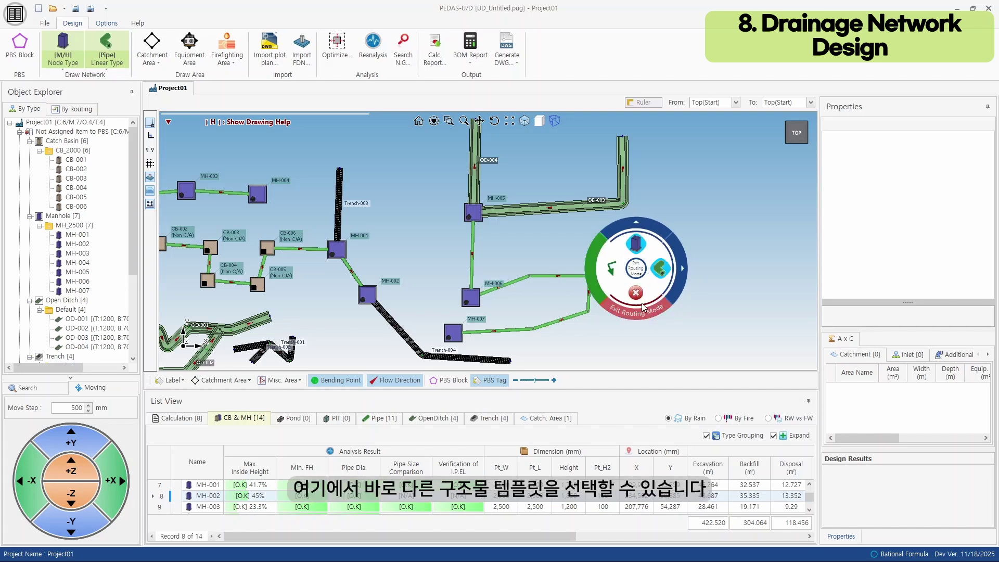
Step: With bending on, route a one-bend pipe east of the looped pipe, and with bending off, continue it through two new manholes
click(614, 276)
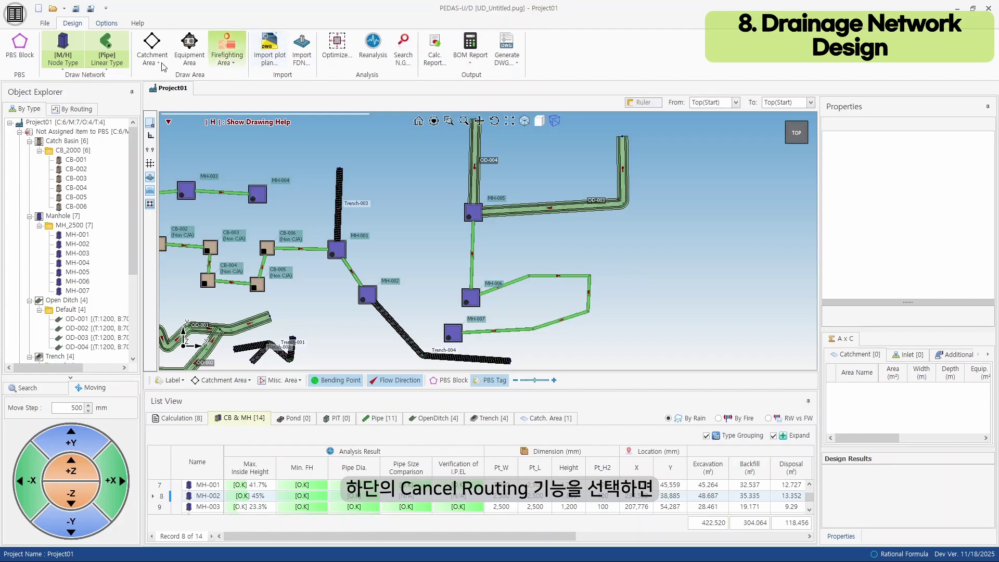
click(645, 252)
click(634, 318)
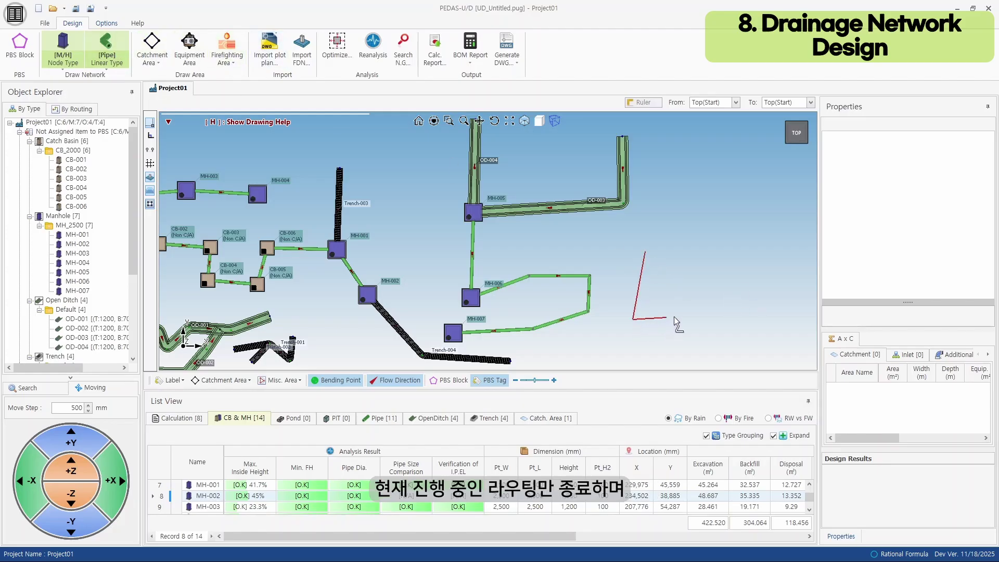
right_click(702, 313)
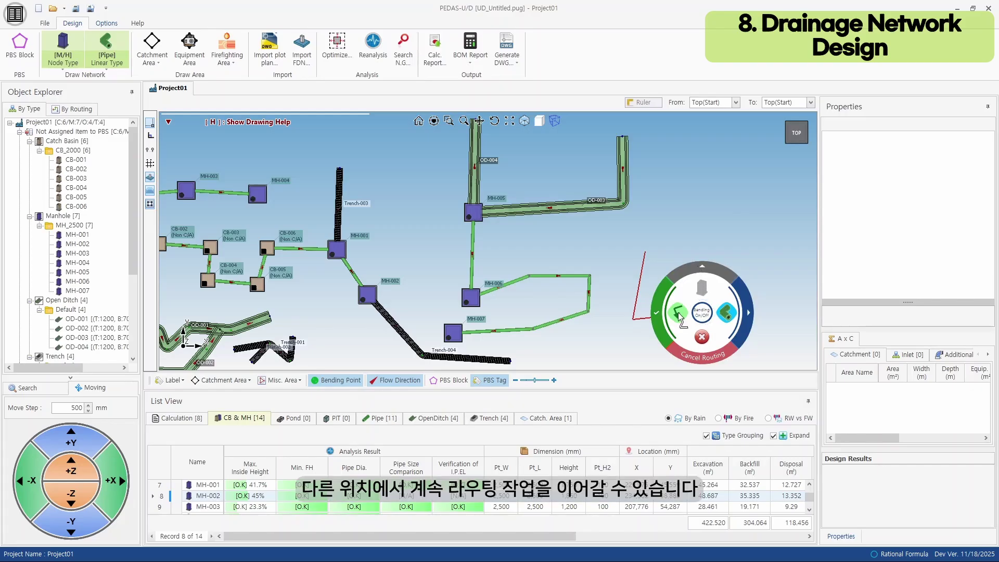
click(699, 270)
click(736, 320)
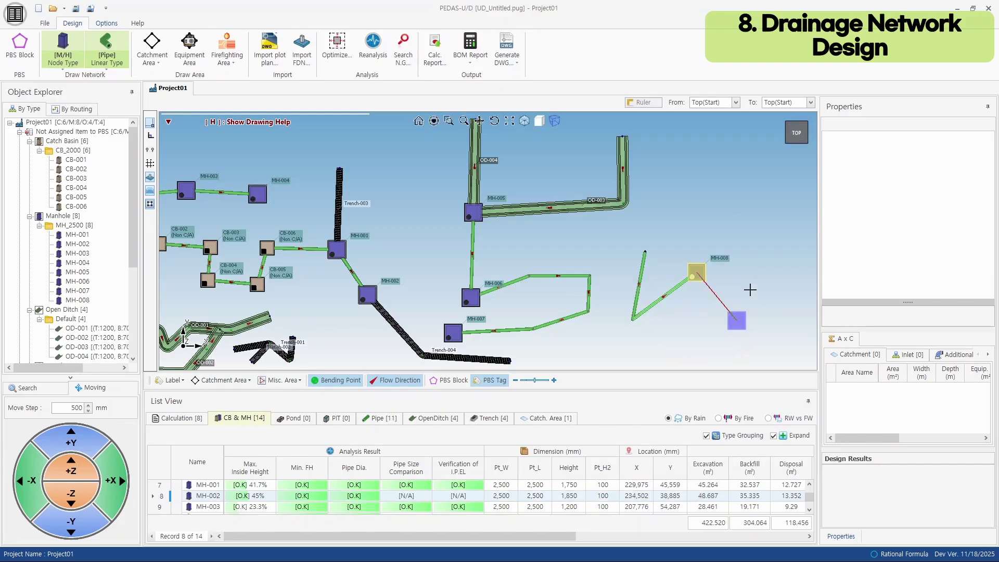
Step: Switch the node type to Pond, extend the pipe from manhole MH-009 through three new ponds, and cancel the current routing
right_click(754, 232)
click(757, 204)
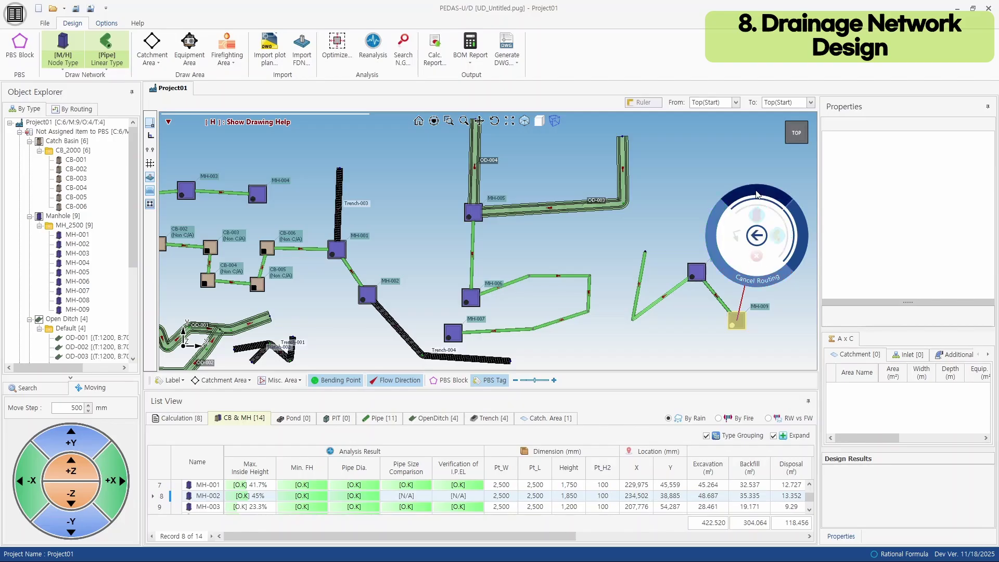
click(757, 260)
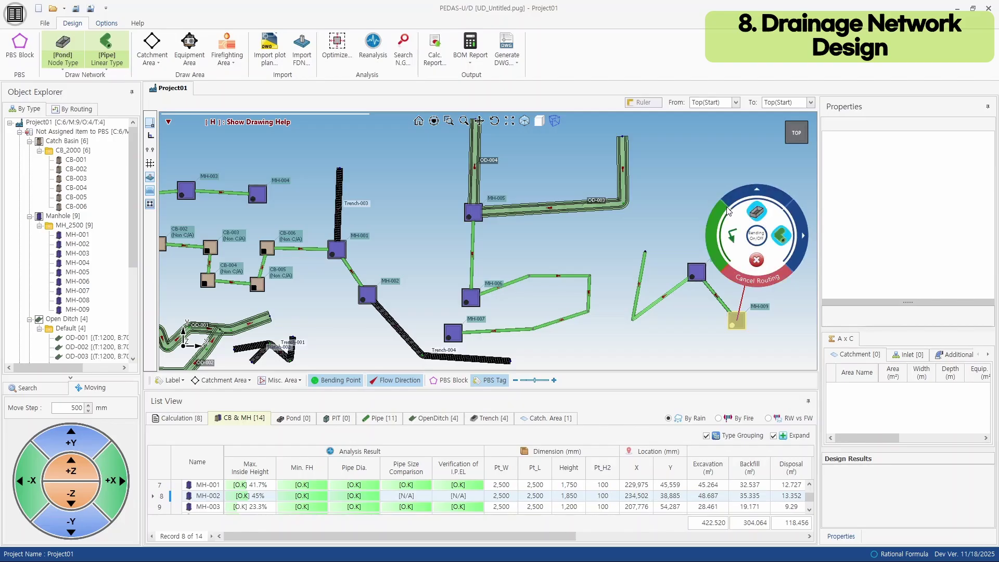
click(714, 203)
scroll(697, 224, down, 3)
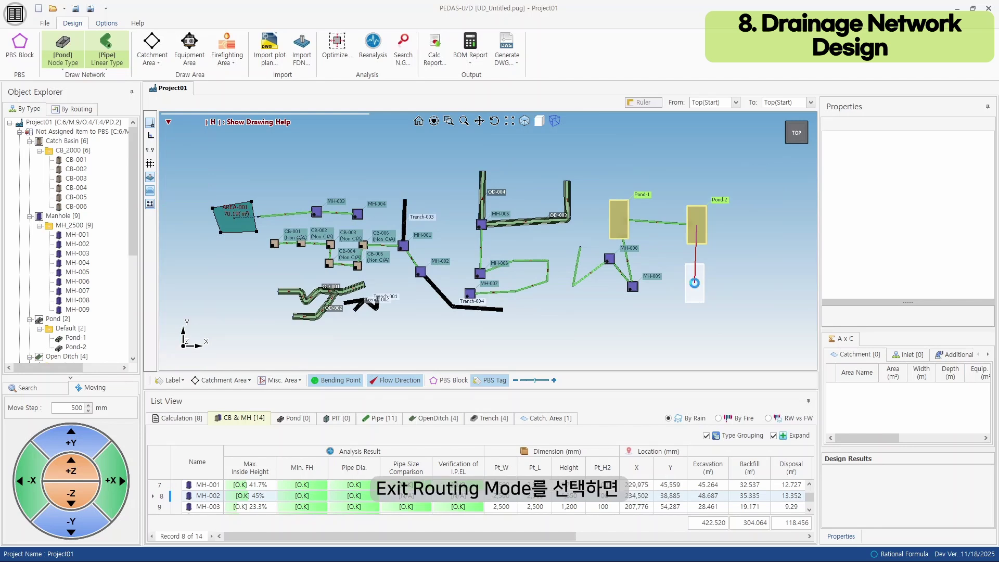
click(695, 284)
right_click(723, 314)
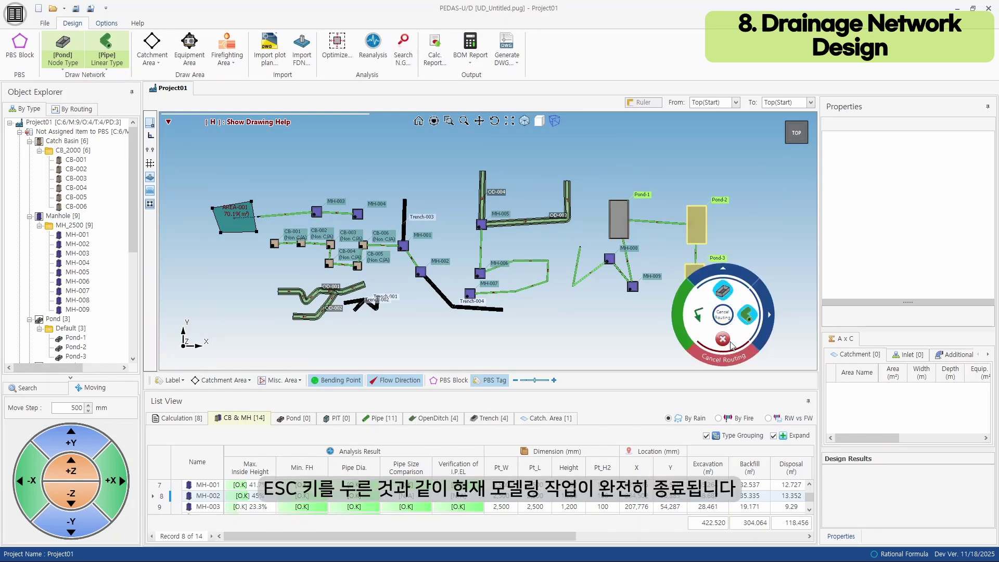
click(725, 319)
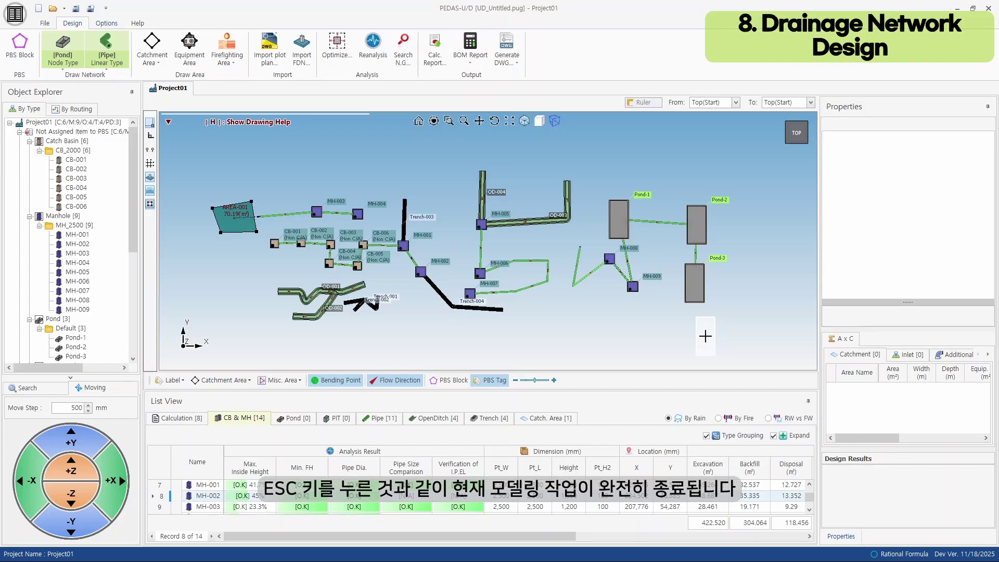
Step: Place a row of four pipe-connected ponds from east to west below the network, and exit routing mode
click(635, 336)
click(574, 336)
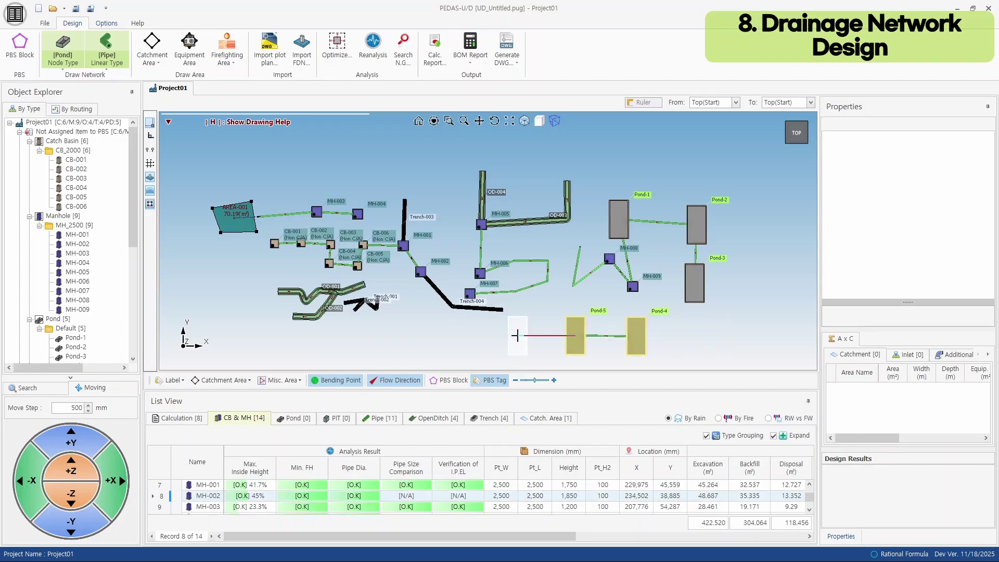
click(517, 336)
click(463, 336)
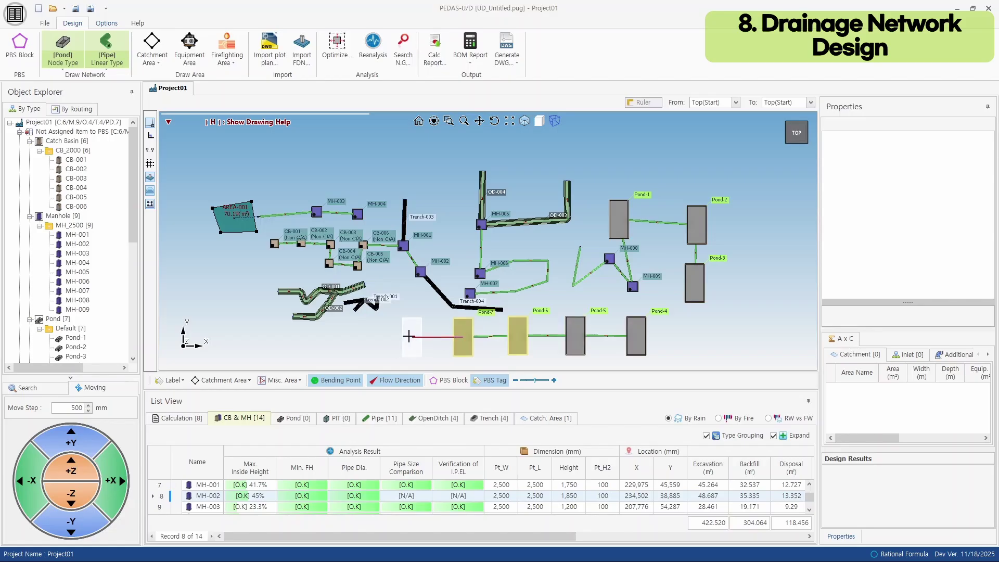
right_click(409, 336)
click(409, 361)
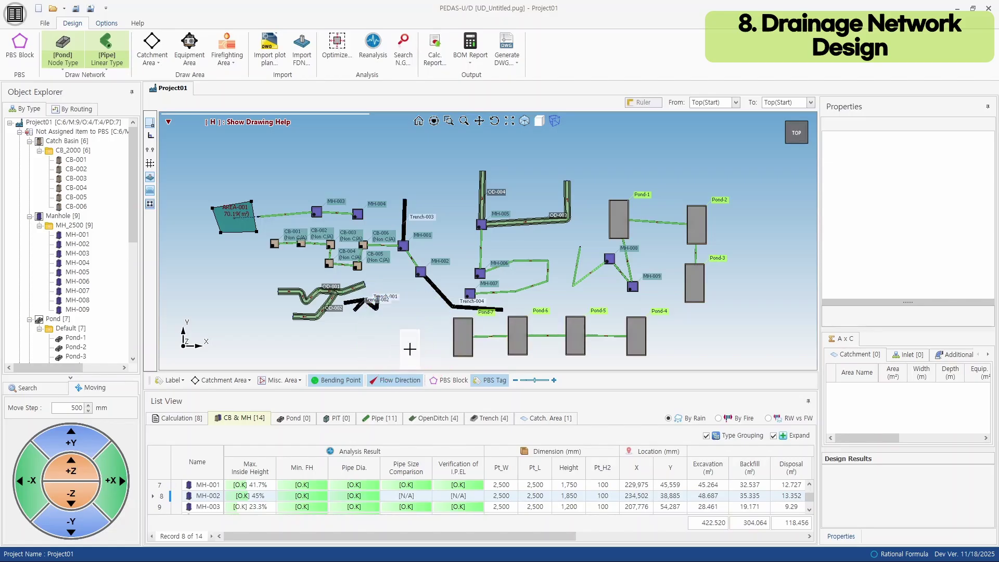
right_click(409, 339)
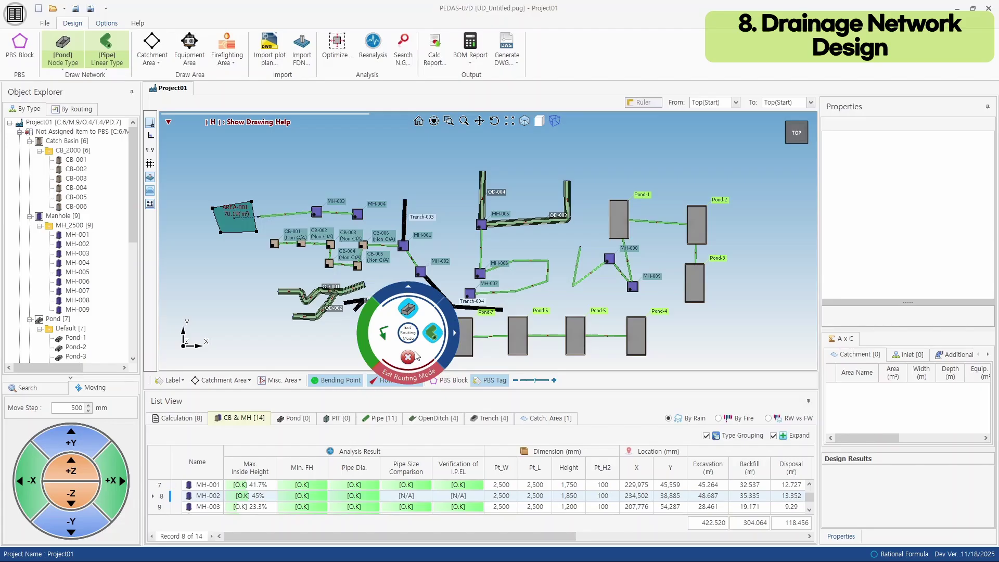
click(414, 356)
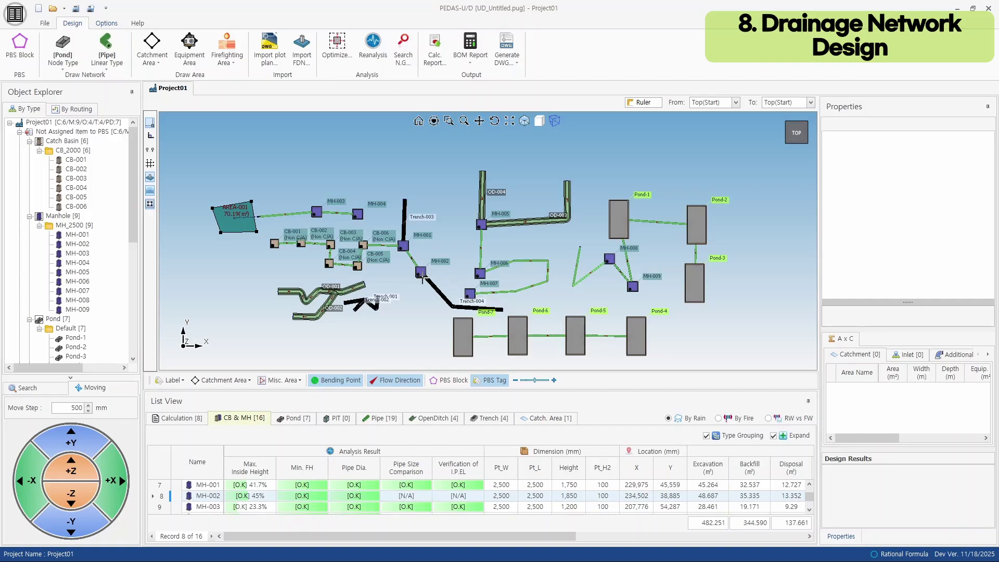
Step: Set the node type to catch basin and place one snapped to the CB04 symbol on the plot plan
scroll(421, 276, down, 4)
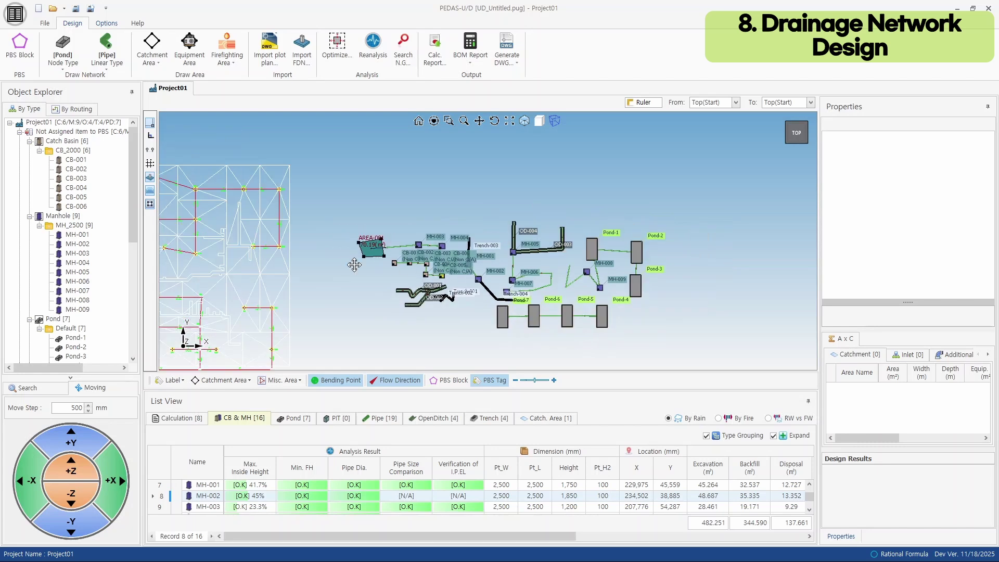
scroll(356, 258, up, 5)
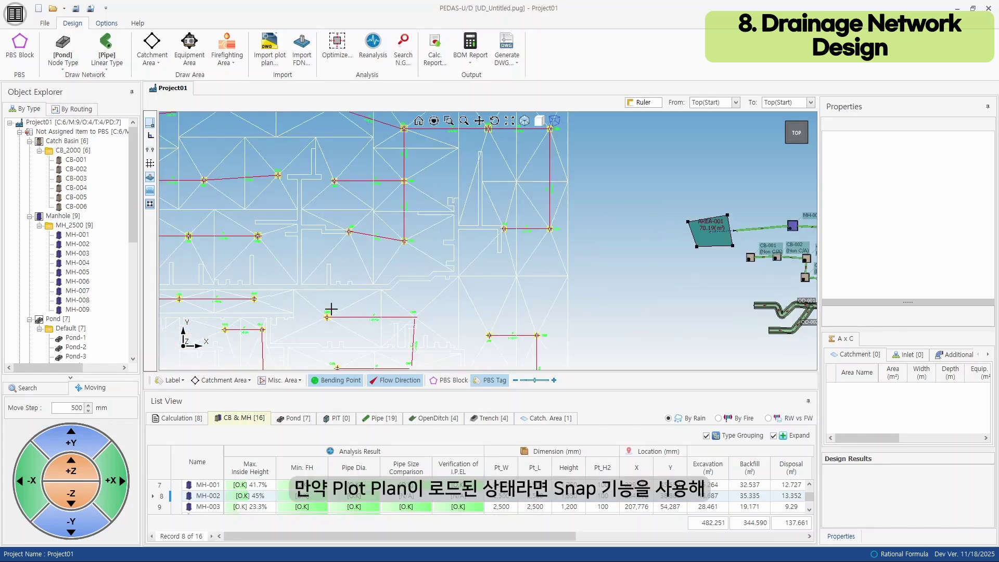
scroll(323, 313, up, 2)
drag(323, 313, 371, 265)
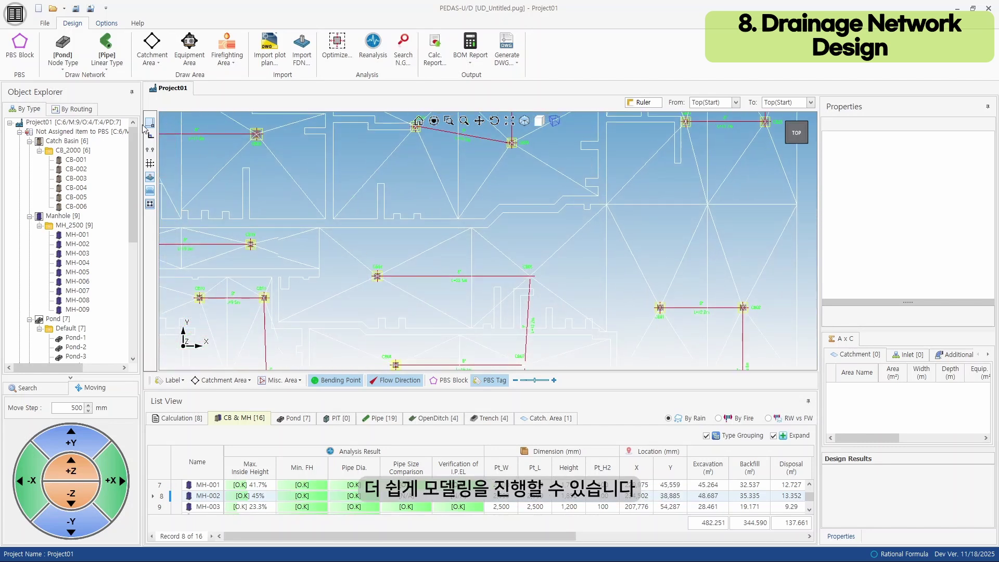
click(68, 63)
click(73, 74)
scroll(393, 277, up, 5)
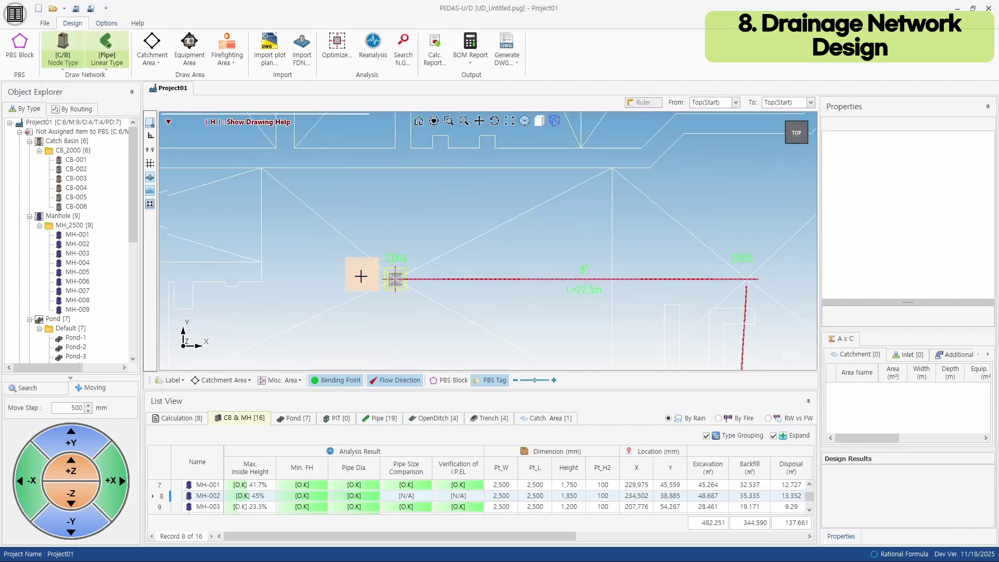
click(398, 279)
Step: Continue the pipe with catch basins snapped to CB05, the corner below it and the west end of the plan's 19.1 m line
drag(491, 285, 328, 285)
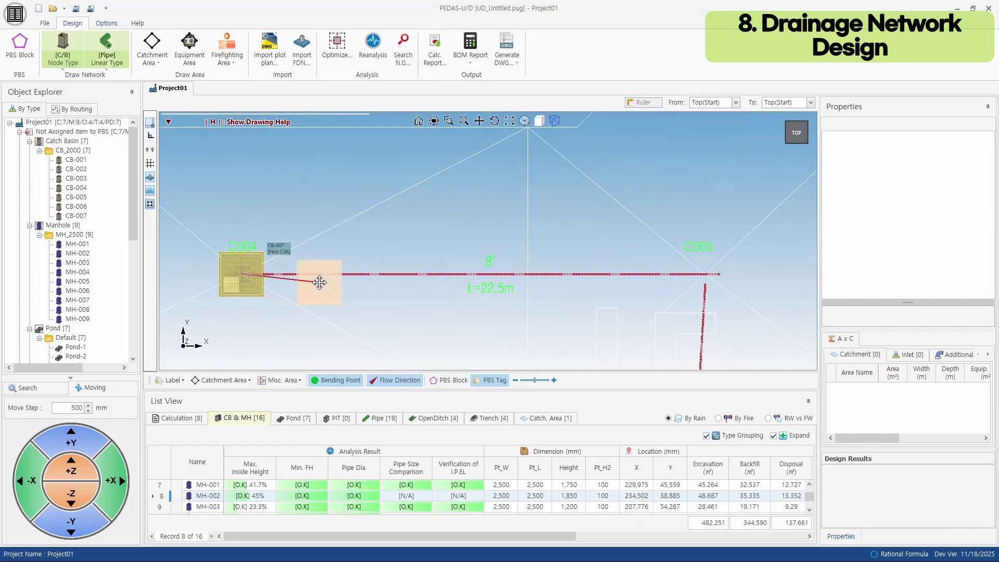
scroll(703, 282, down, 3)
click(705, 276)
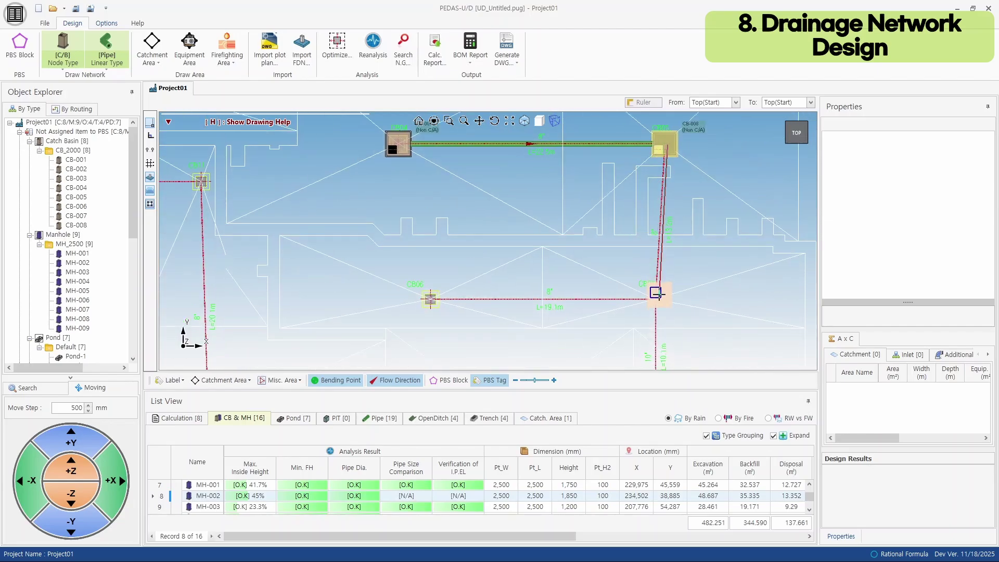
click(656, 293)
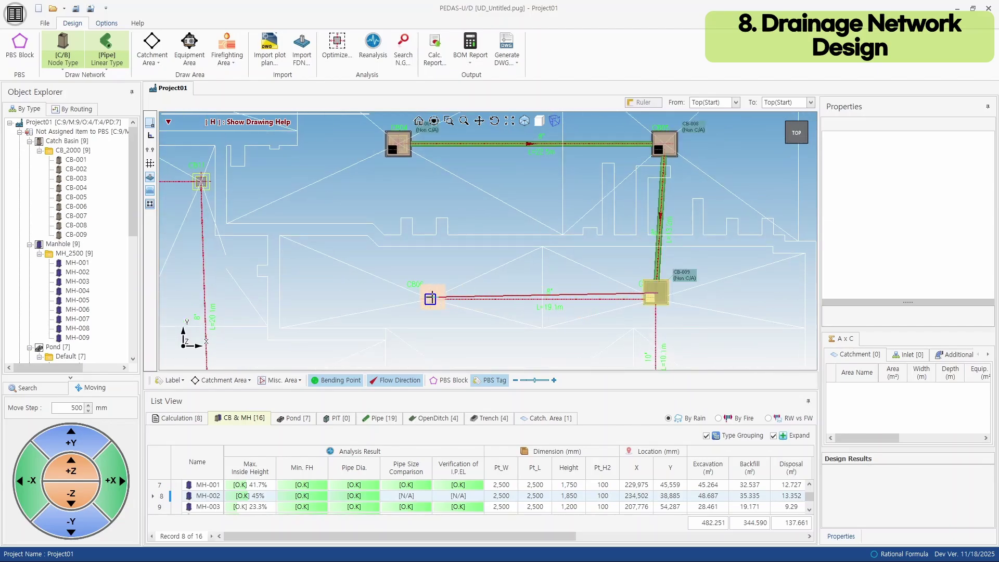
click(430, 298)
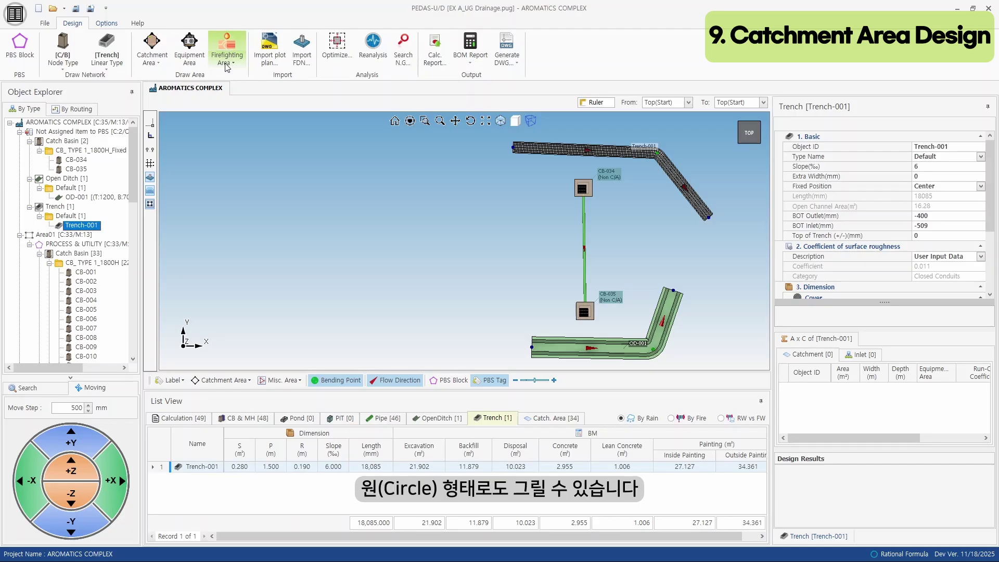
click(227, 64)
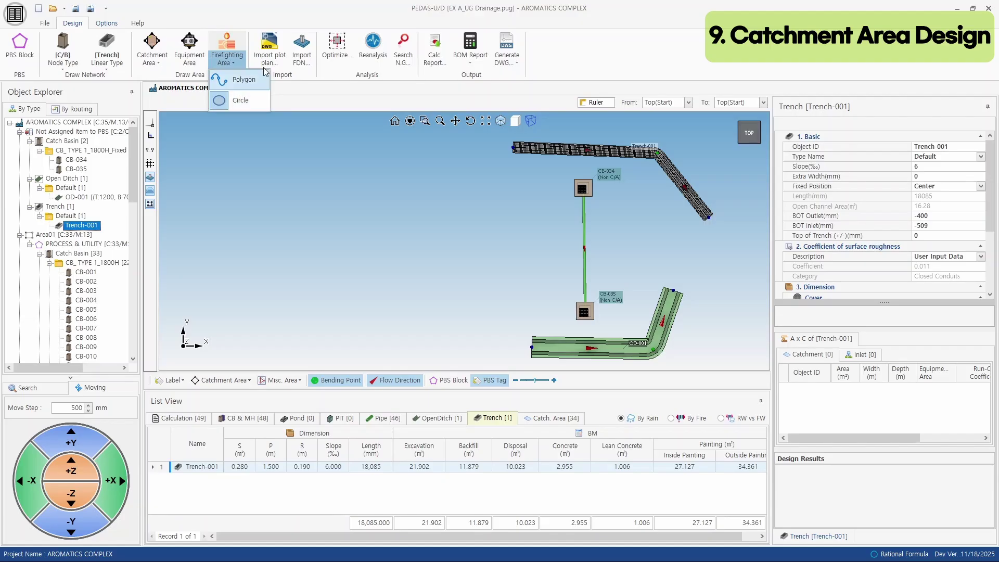
click(296, 17)
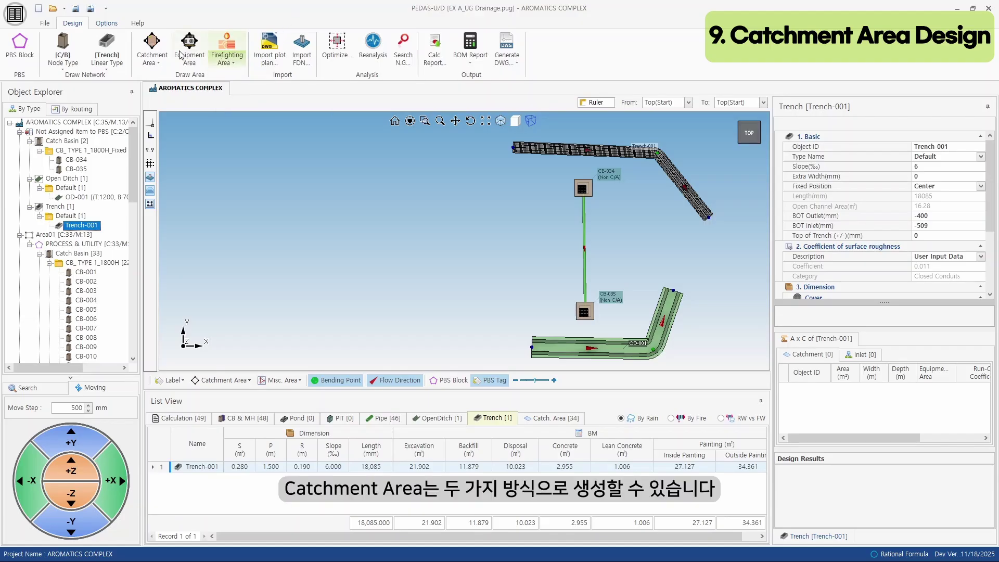
Step: Draw a four-sided catchment area of about 21.5 m² in the empty space west of catch basins CB-034 and CB-035
click(152, 57)
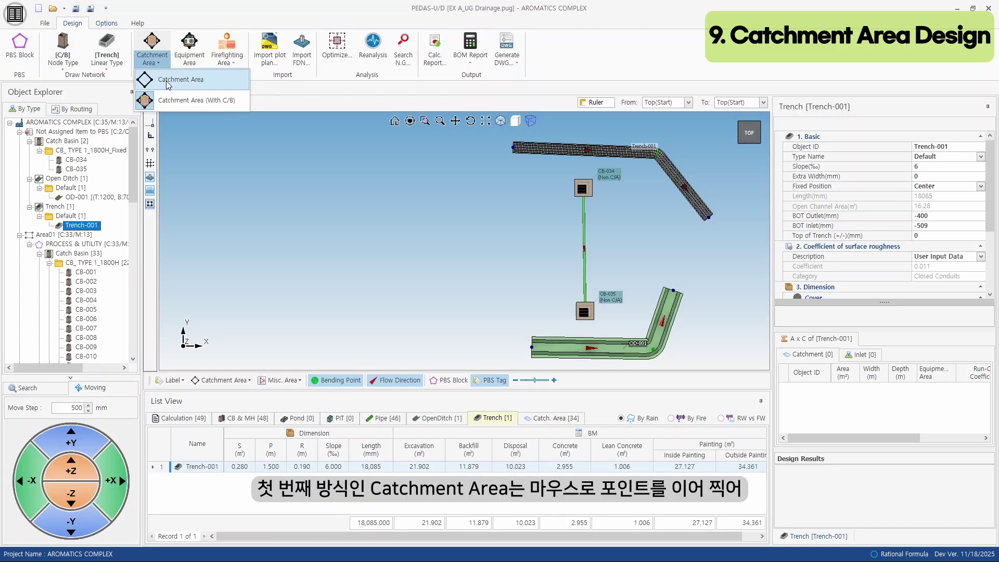
click(167, 82)
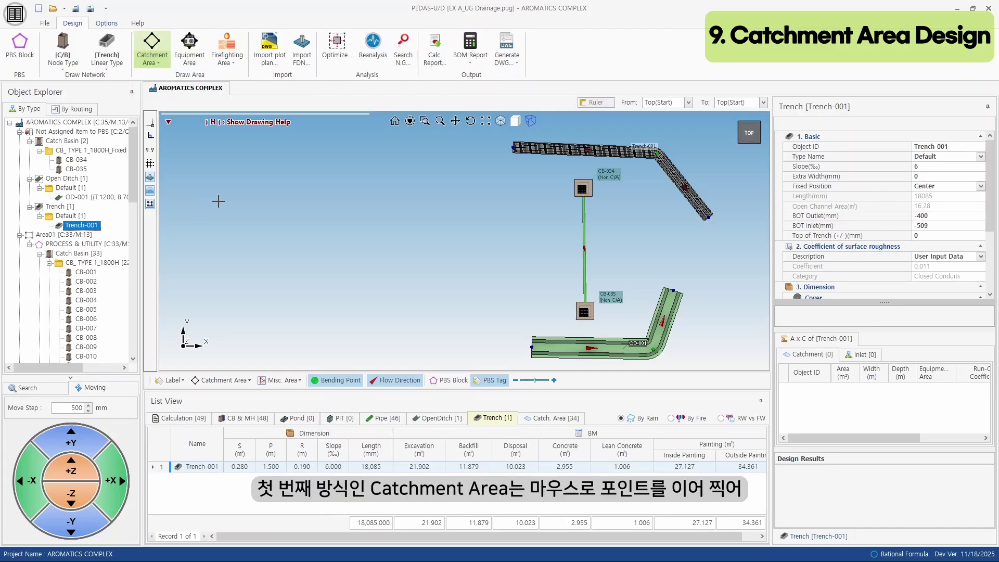
click(425, 210)
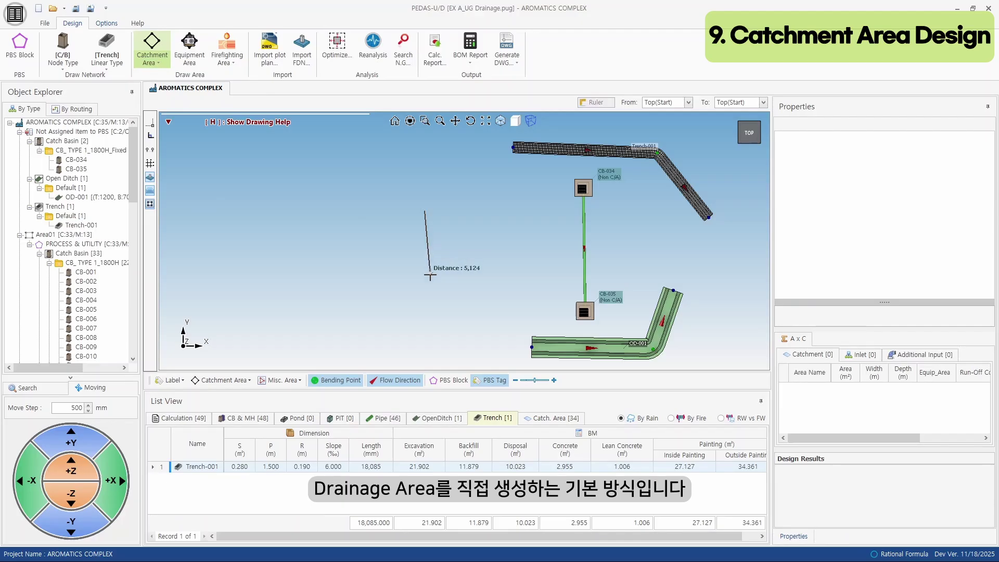
click(430, 275)
click(373, 276)
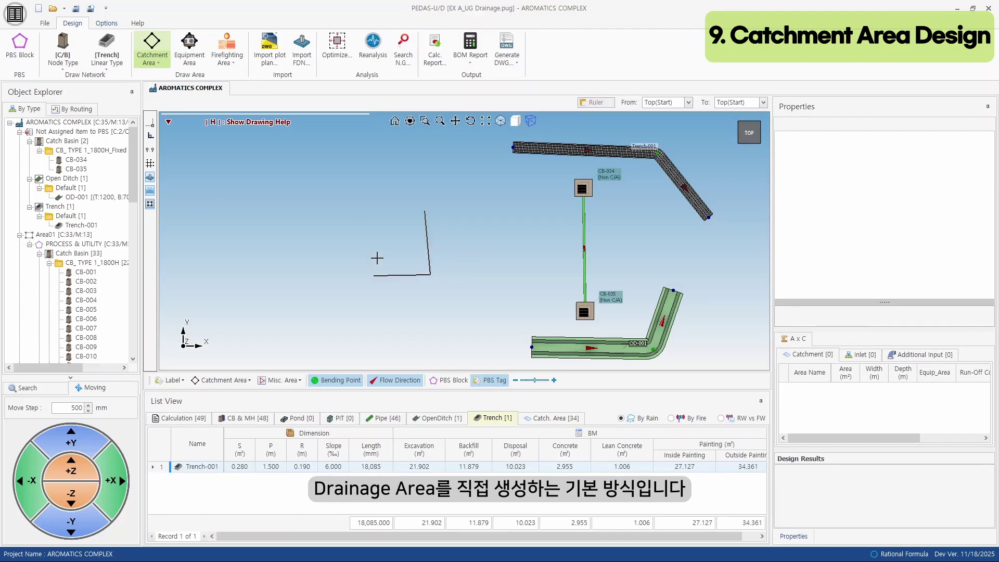
double_click(372, 216)
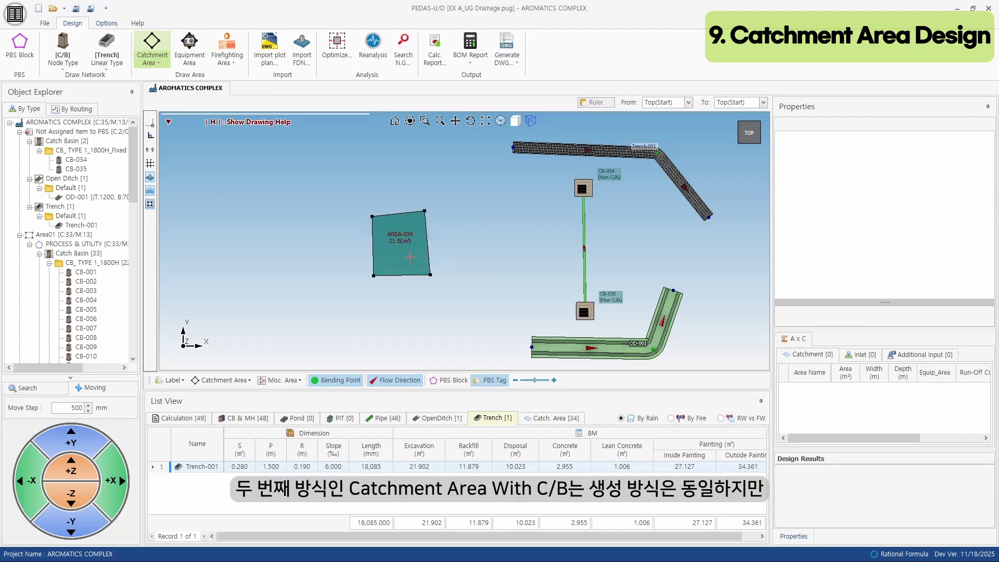
Step: Draw a rectangular Catchment Area (With C/B) of about 20 m² west of AREA-034, and exit drawing mode
click(152, 52)
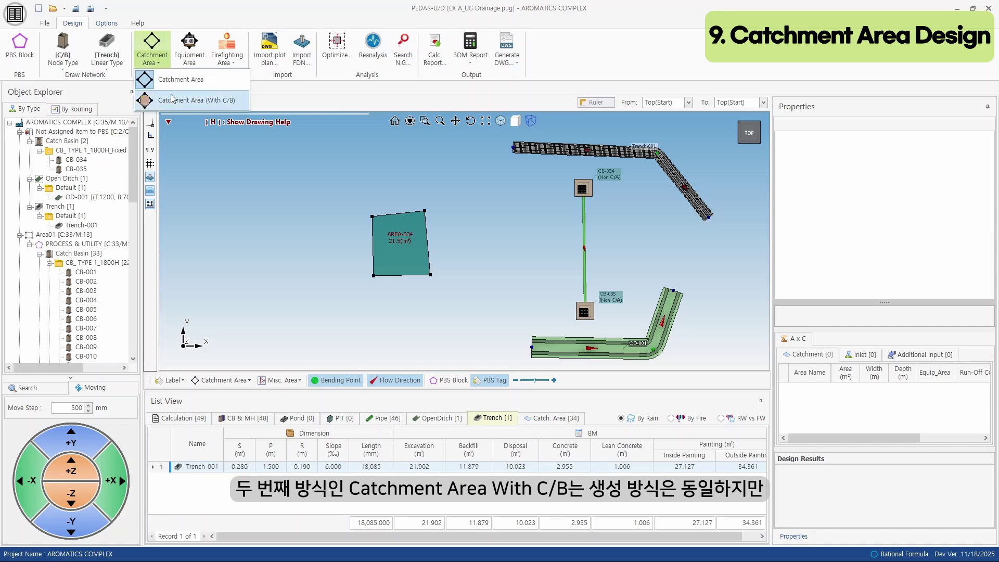
click(173, 101)
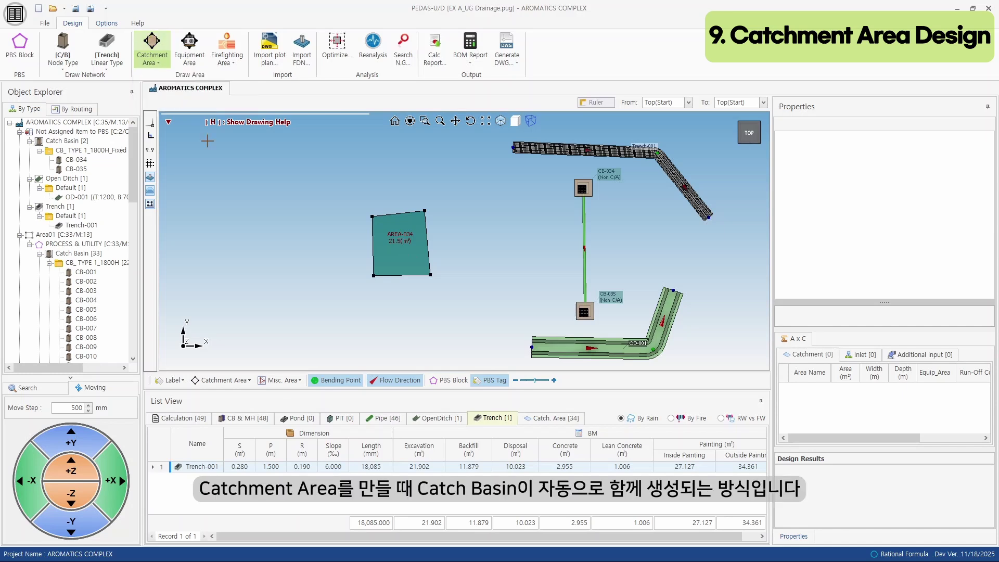
click(271, 221)
click(271, 279)
click(324, 279)
click(324, 219)
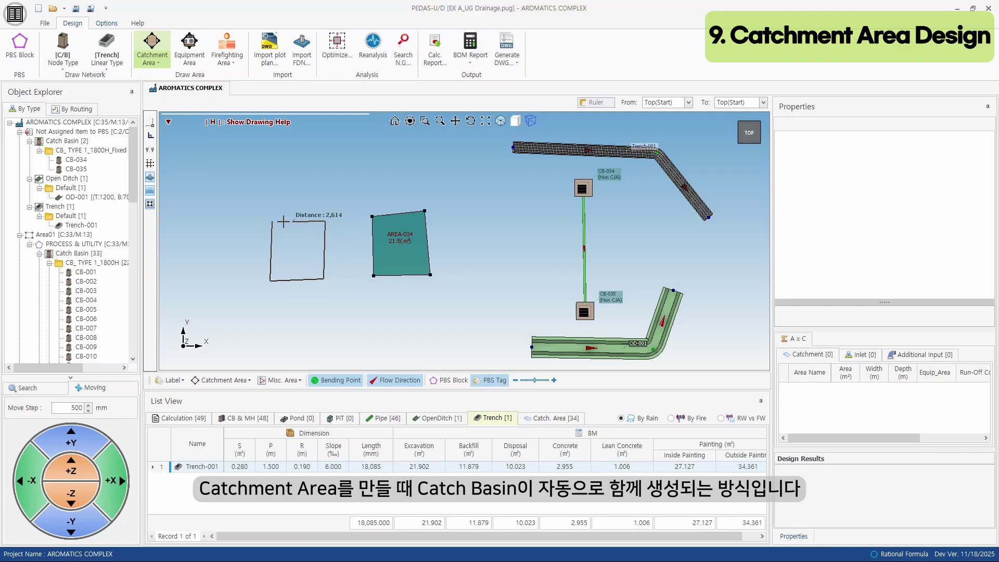
click(272, 221)
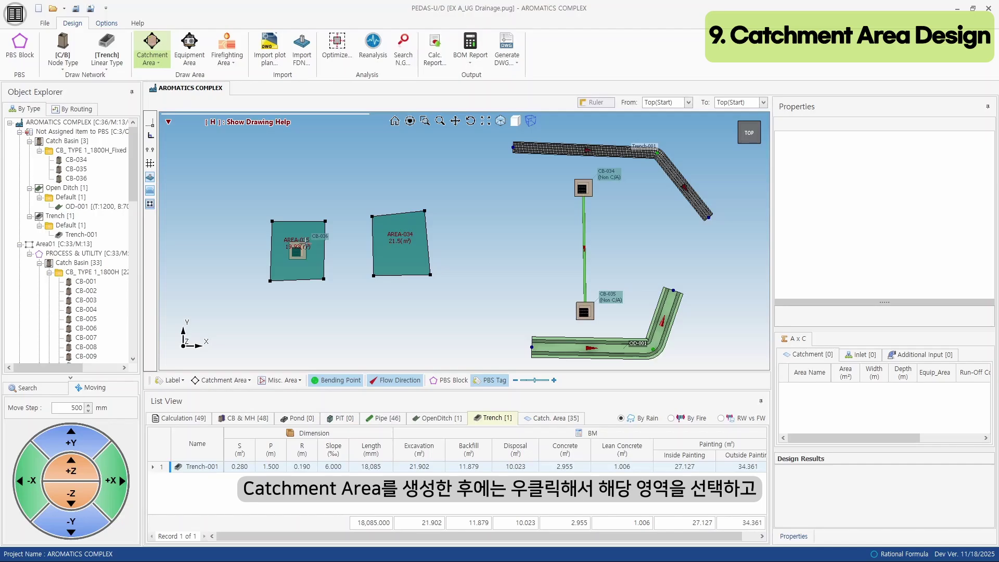
key(Escape)
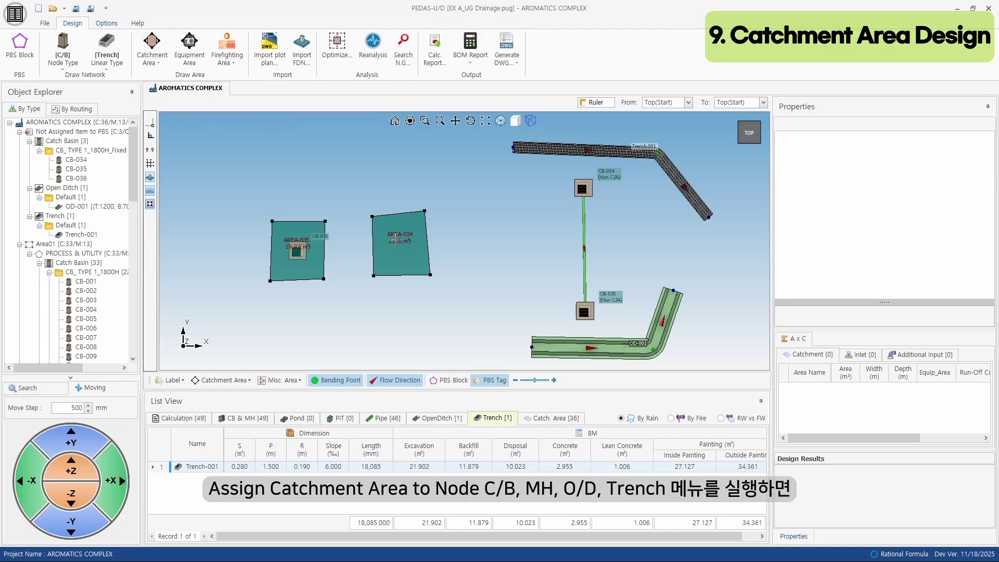
Step: Assign catchment area AREA-034 to catch basin CB-034
click(395, 238)
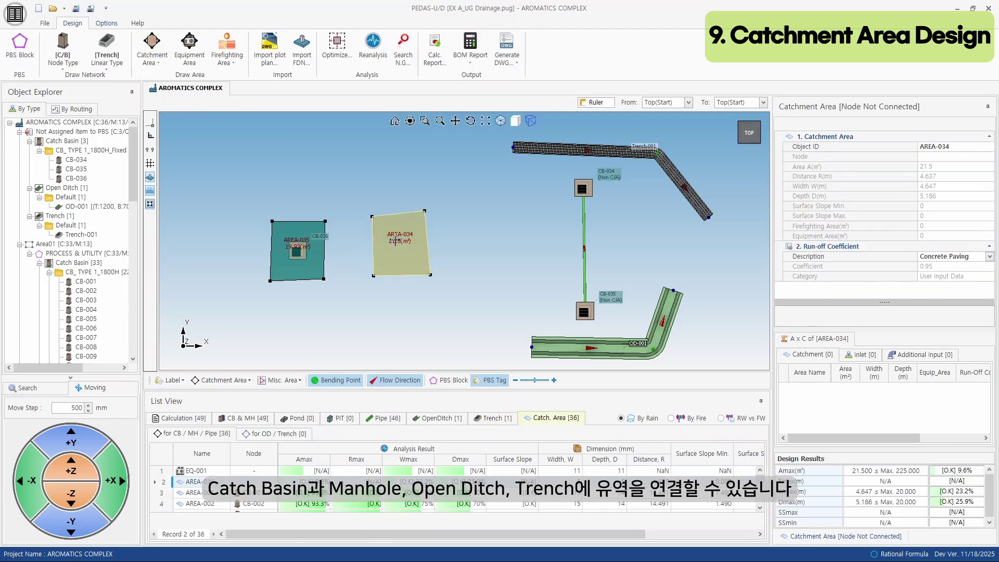
right_click(396, 240)
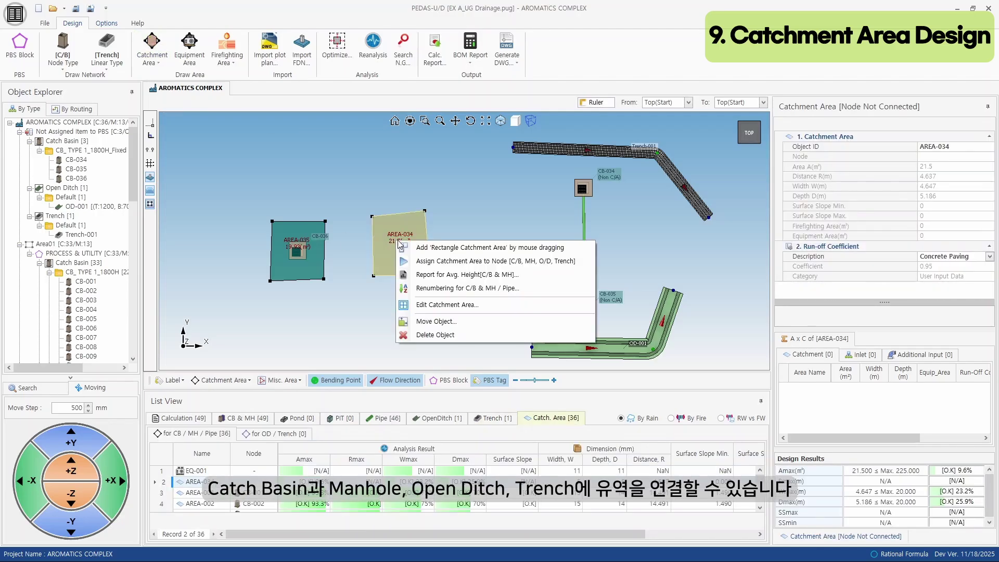
click(511, 261)
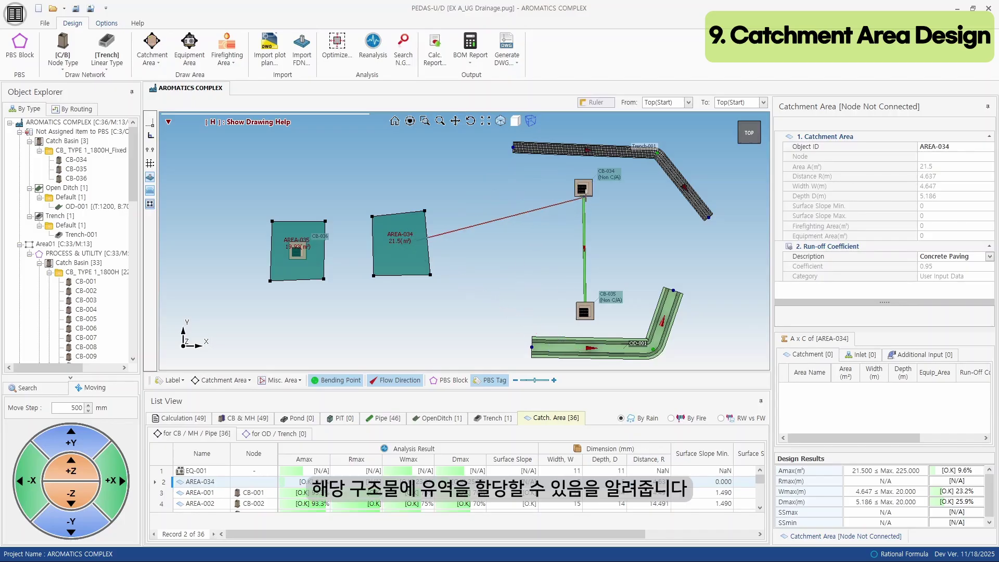
click(583, 188)
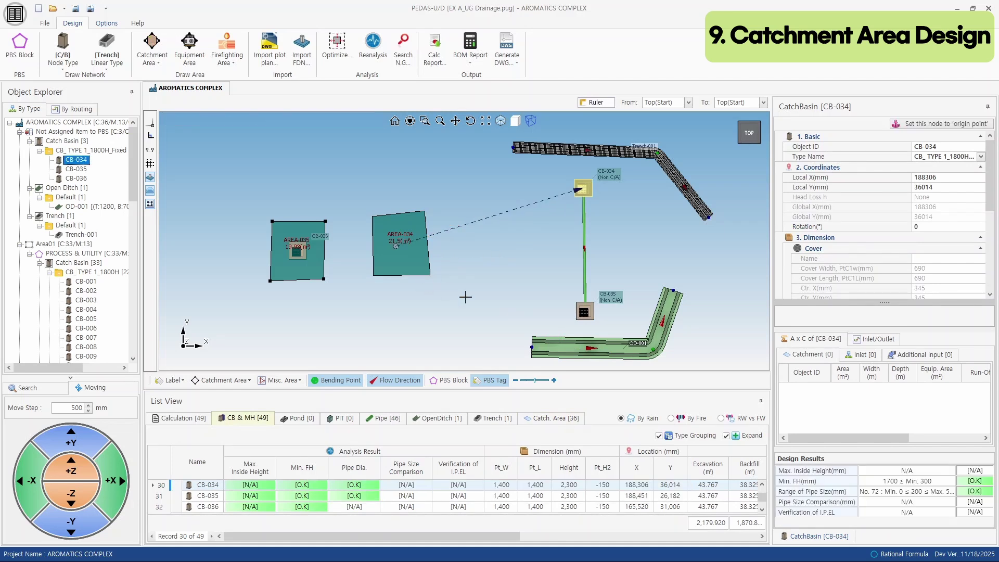
Step: Draw an equipment area by tracing the vertices of the octagonal opening between AREA-014, AREA-019 and AREA-020
scroll(457, 290, down, 2)
drag(305, 244, 526, 270)
drag(318, 242, 544, 278)
drag(354, 245, 657, 329)
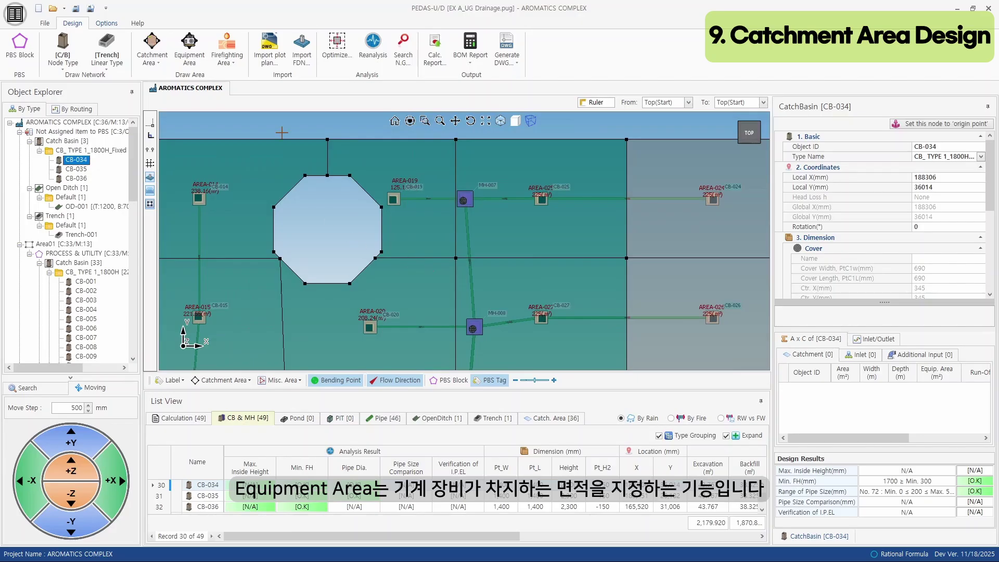
click(192, 59)
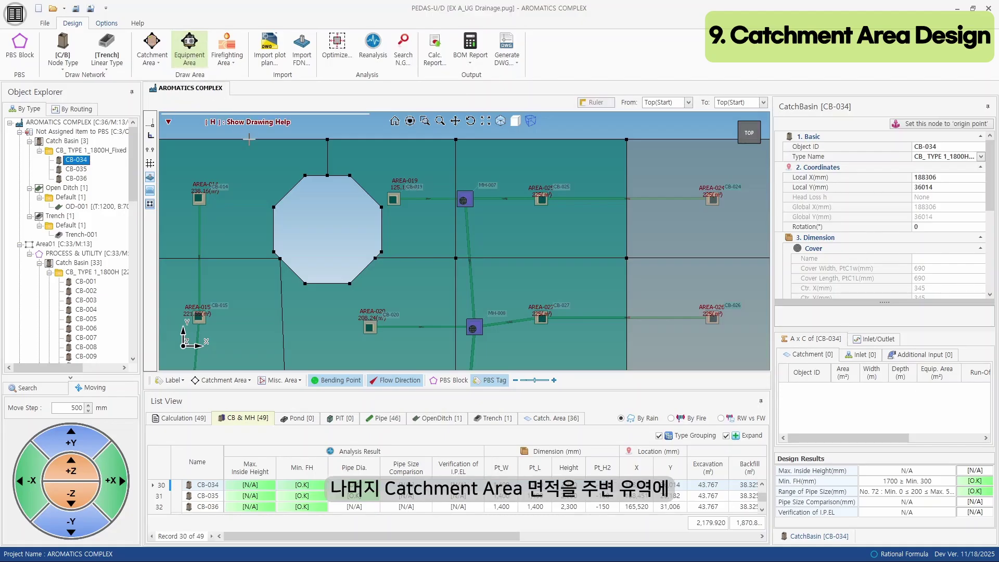
click(274, 207)
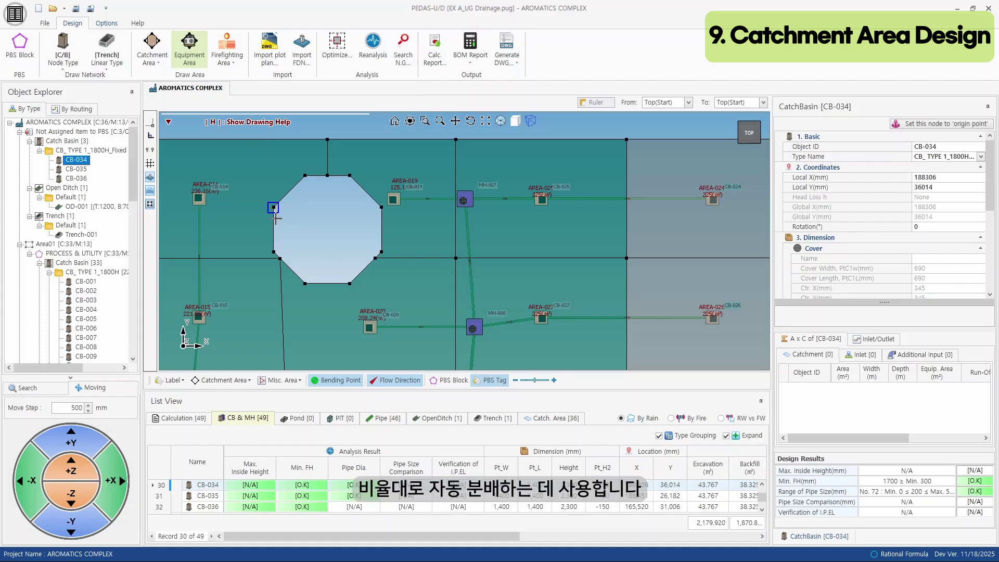
click(273, 251)
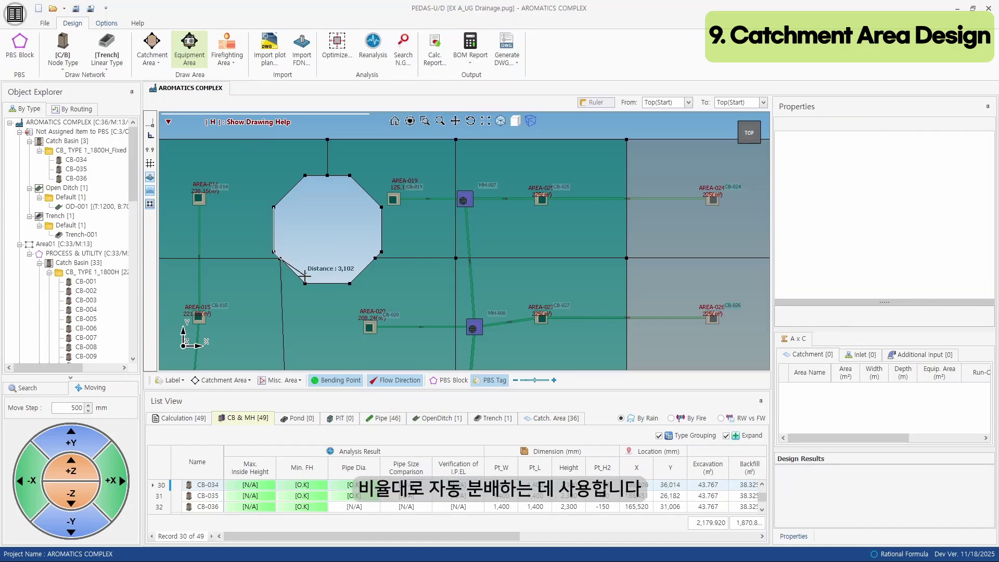
click(305, 283)
click(349, 284)
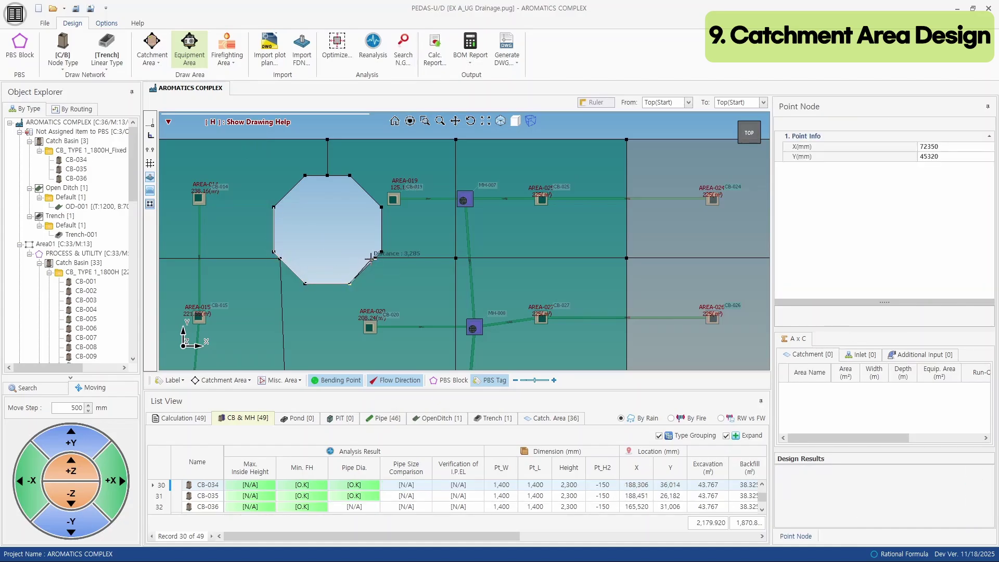
click(375, 258)
click(381, 252)
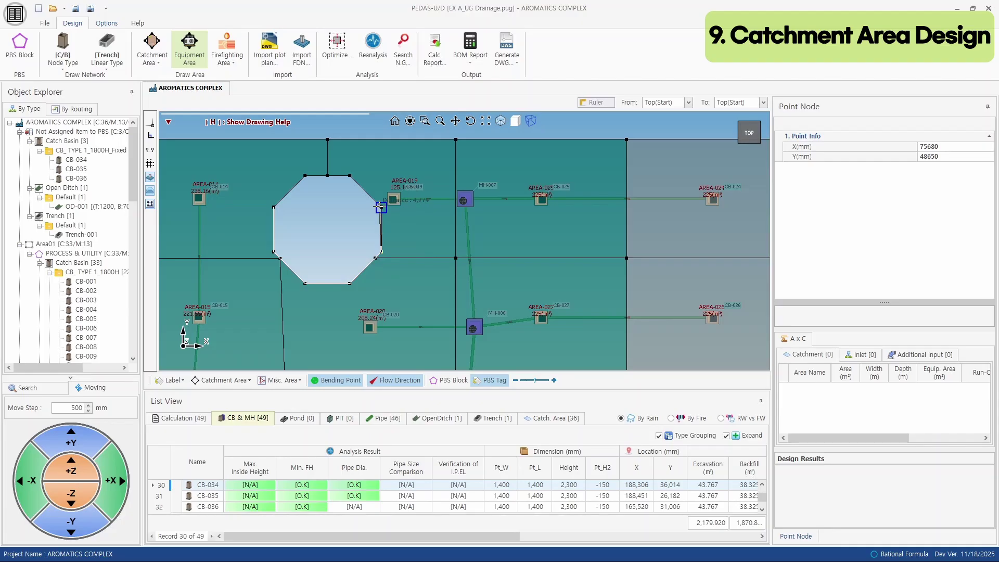
click(381, 207)
click(350, 176)
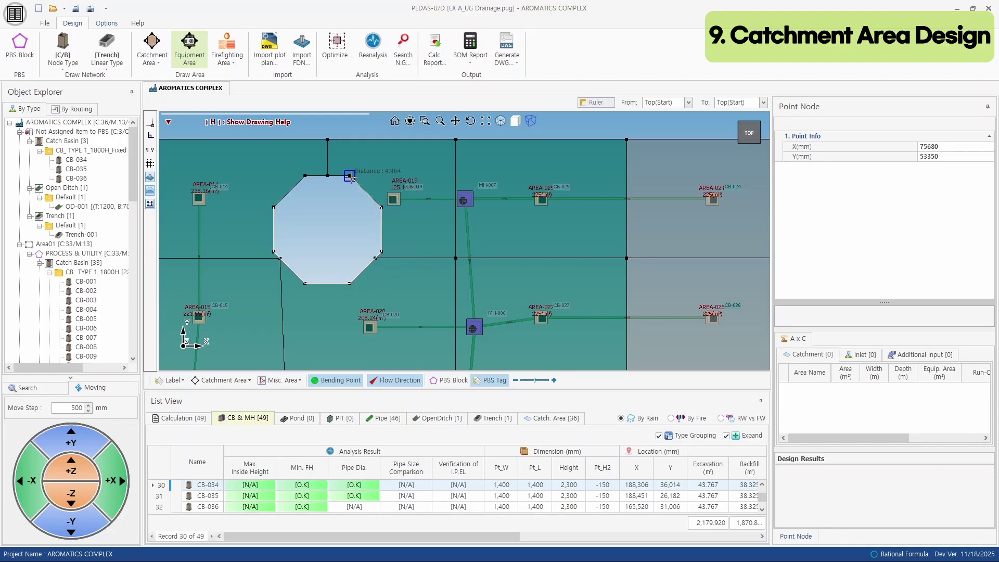
click(305, 175)
click(273, 207)
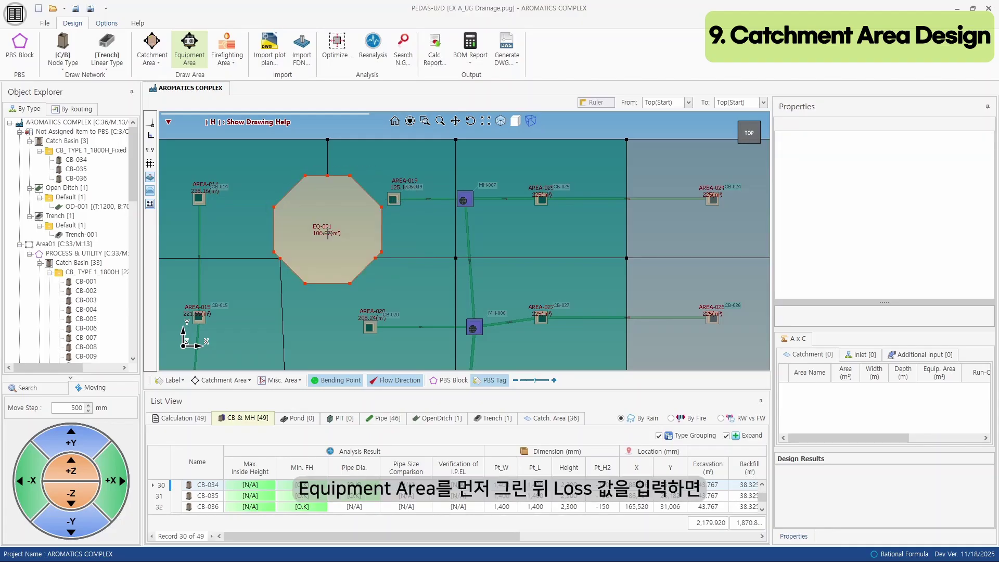
Step: Open the Loss value of the octagonal equipment area, run the reanalysis, and bring the CB-019 and CB-020 calculation rows into view
click(333, 226)
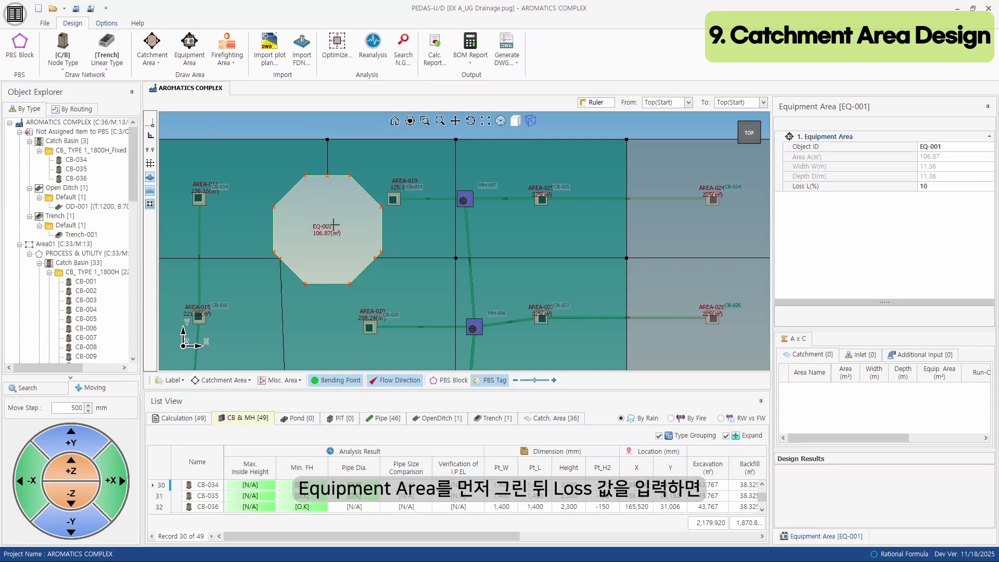
click(918, 186)
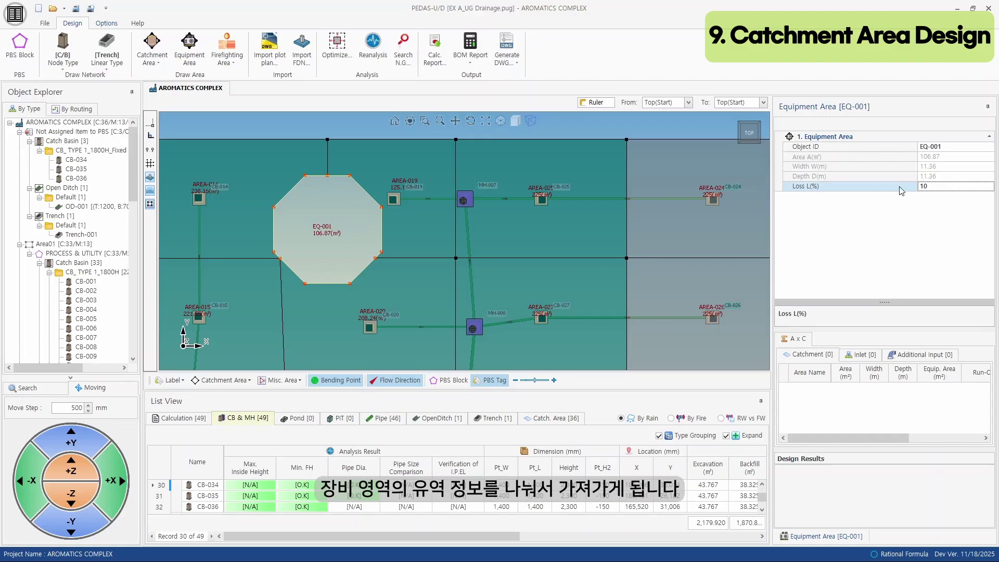
click(372, 45)
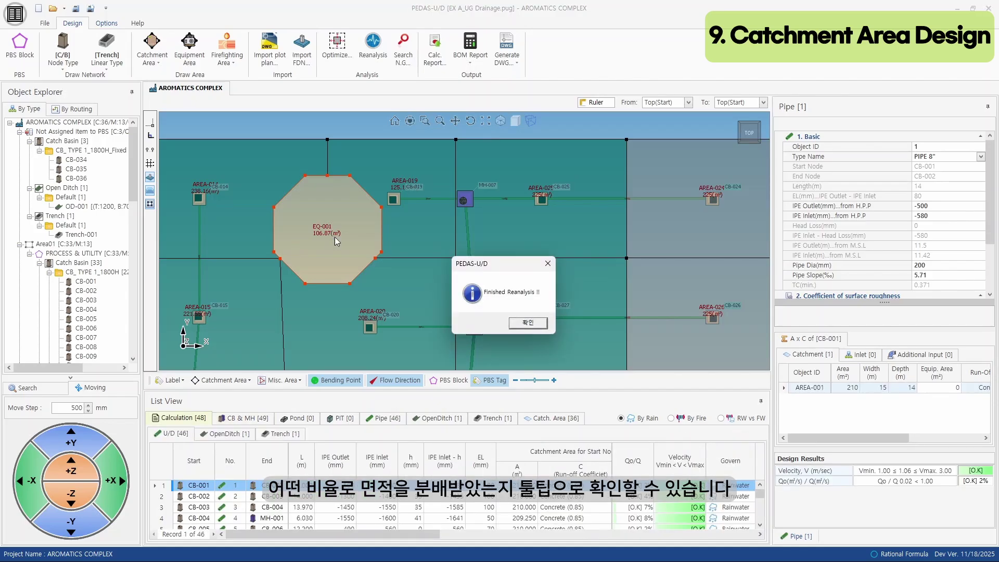
click(521, 325)
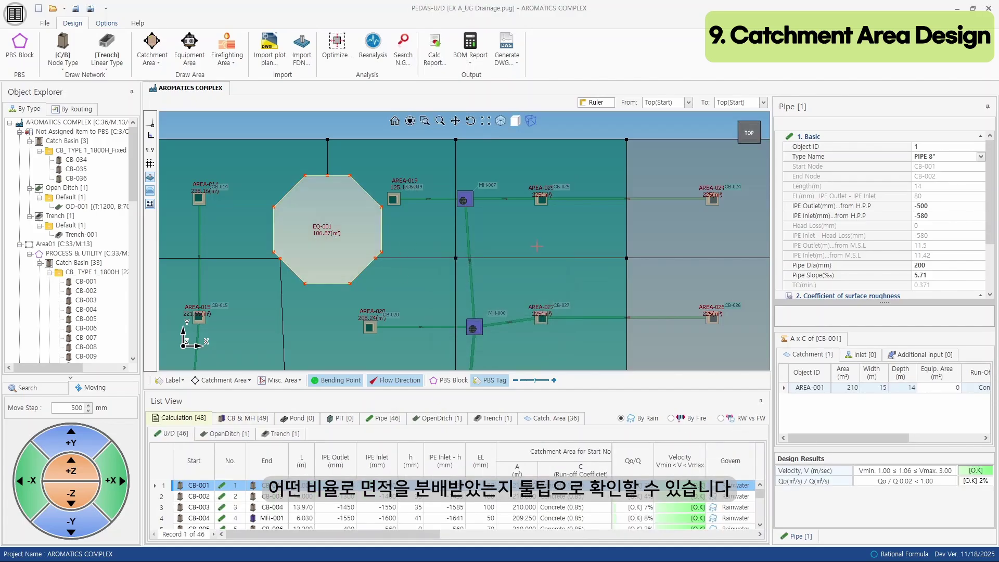
scroll(526, 500, down, 5)
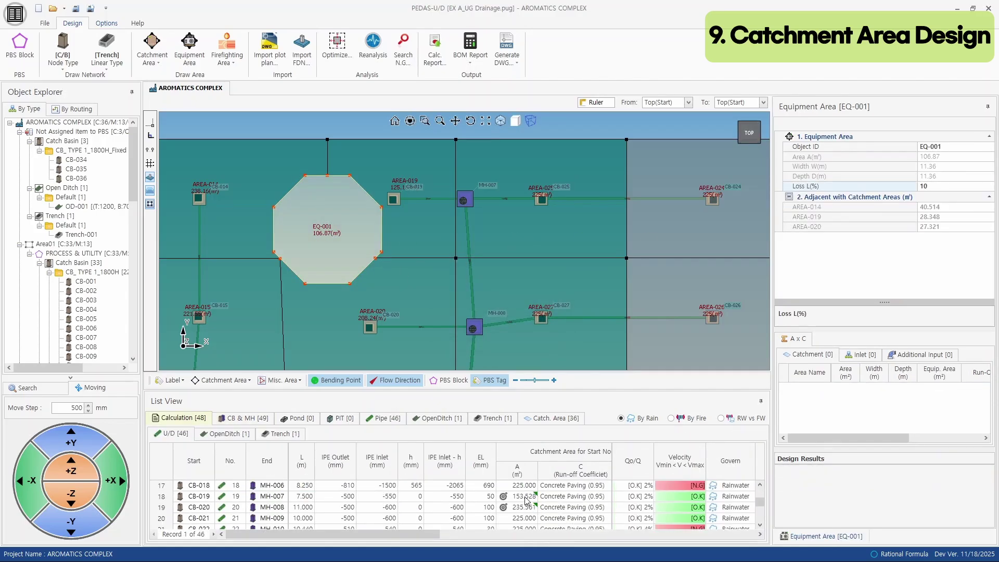
Step: Draw a polygon firefighting area of about 420 m² covering AREA-001 and AREA-002
scroll(432, 281, down, 2)
mouse_move(433, 276)
mouse_down()
mouse_move(425, 236)
mouse_move(414, 230)
mouse_up()
scroll(444, 291, down, 2)
drag(444, 291, 504, 266)
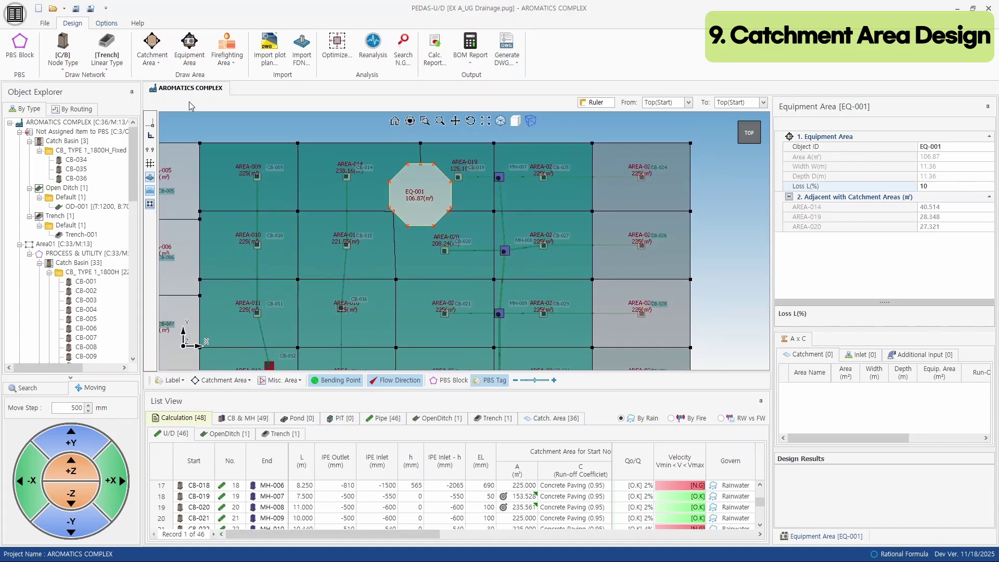
click(232, 67)
click(241, 79)
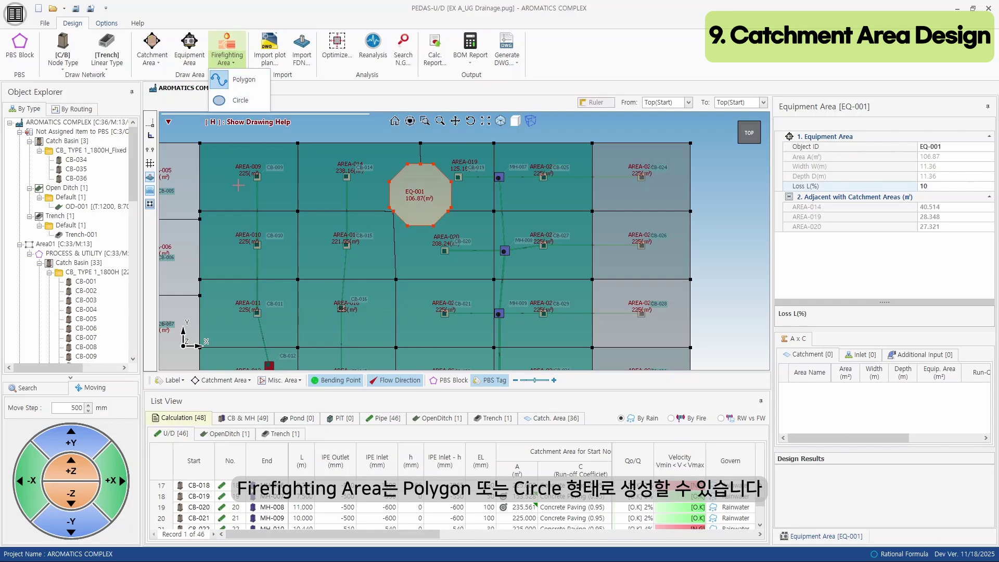
drag(238, 185, 397, 184)
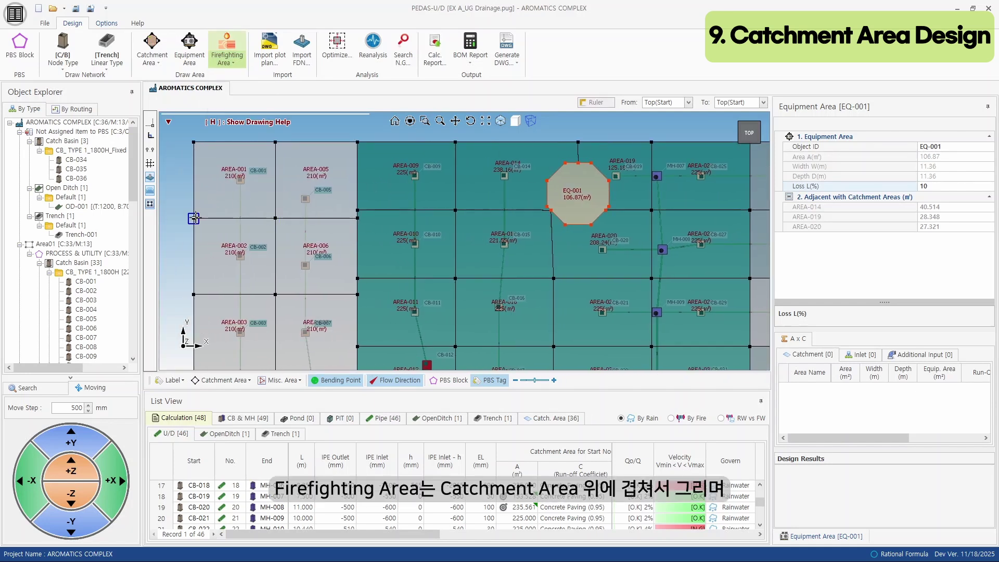
click(194, 141)
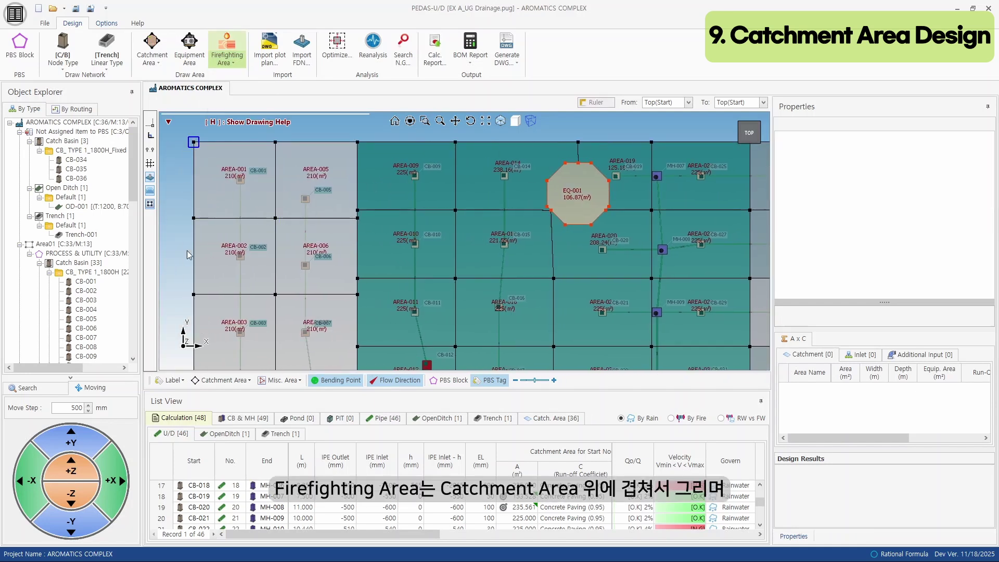
click(193, 294)
click(275, 294)
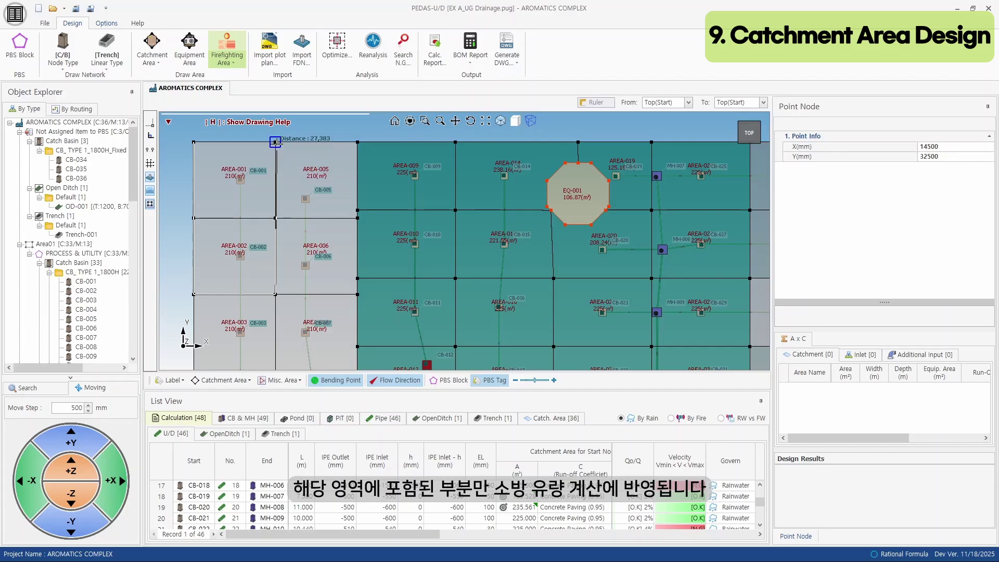
click(275, 141)
click(194, 141)
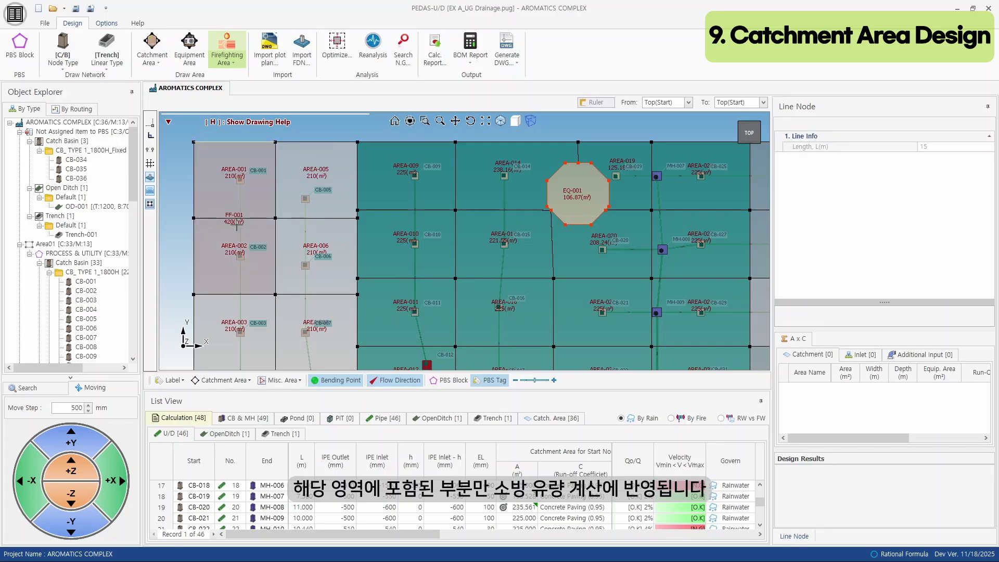
Step: Draw a circular firefighting area with a radius of about 19 m, centred in catchment area AREA-011
click(227, 58)
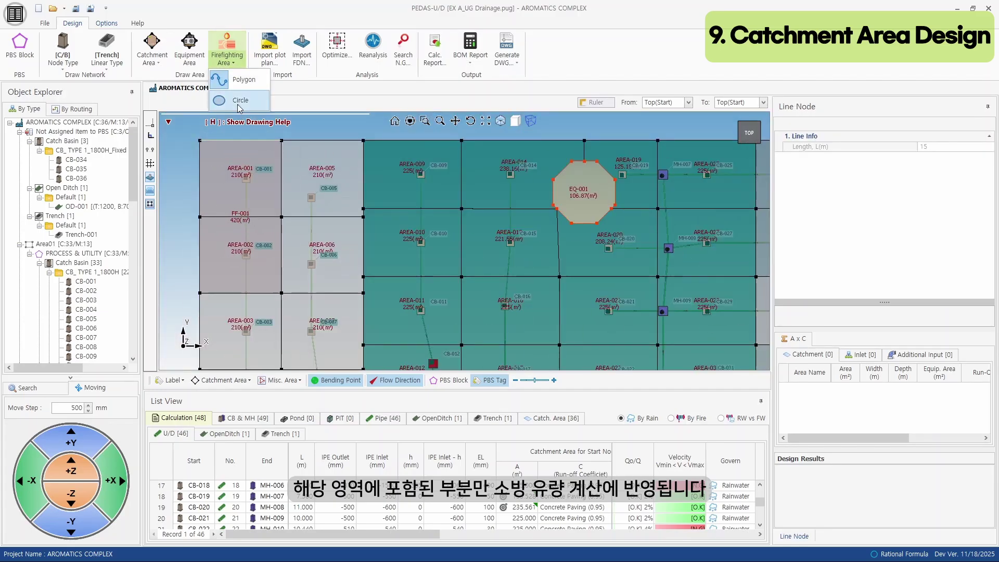
click(239, 102)
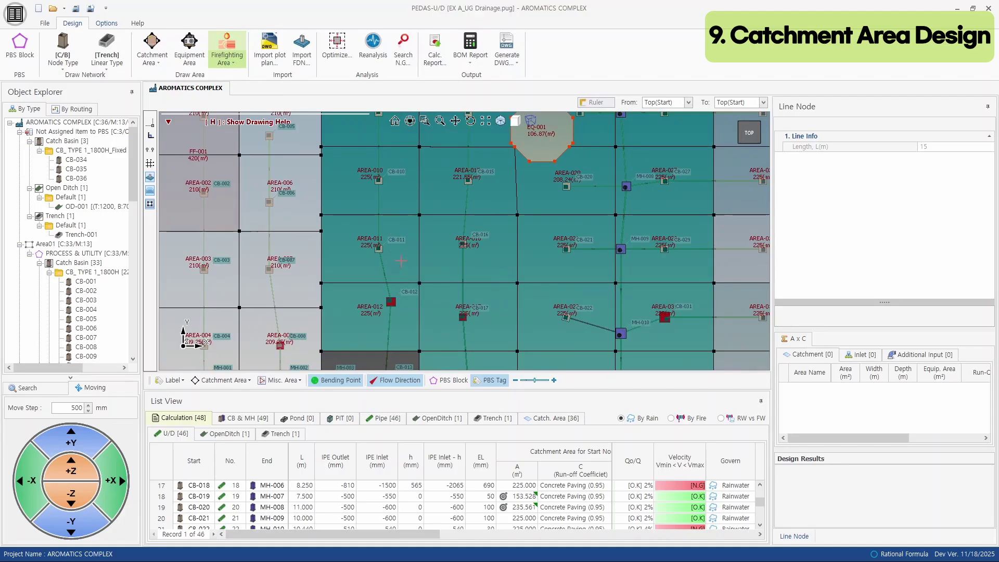
click(402, 261)
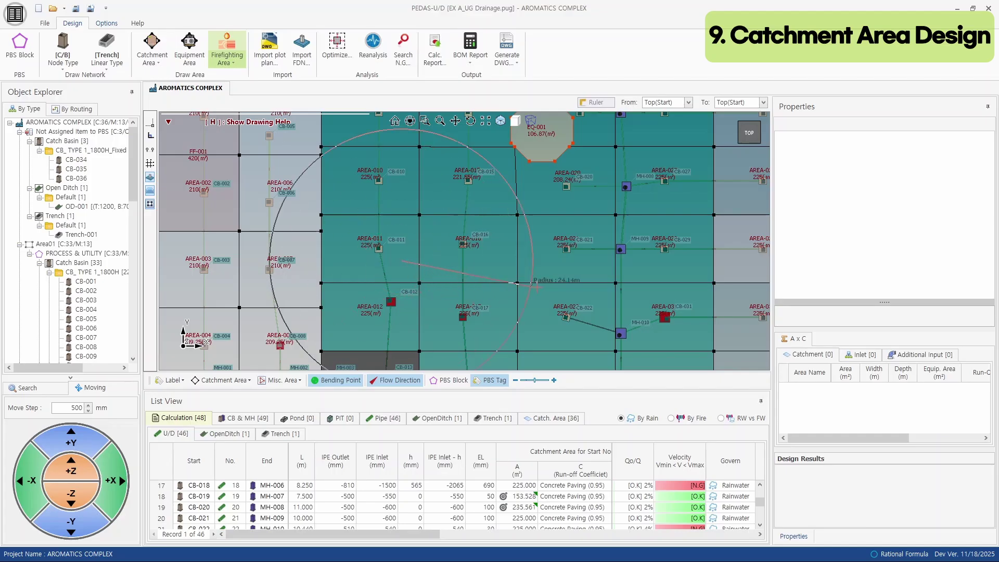
click(501, 283)
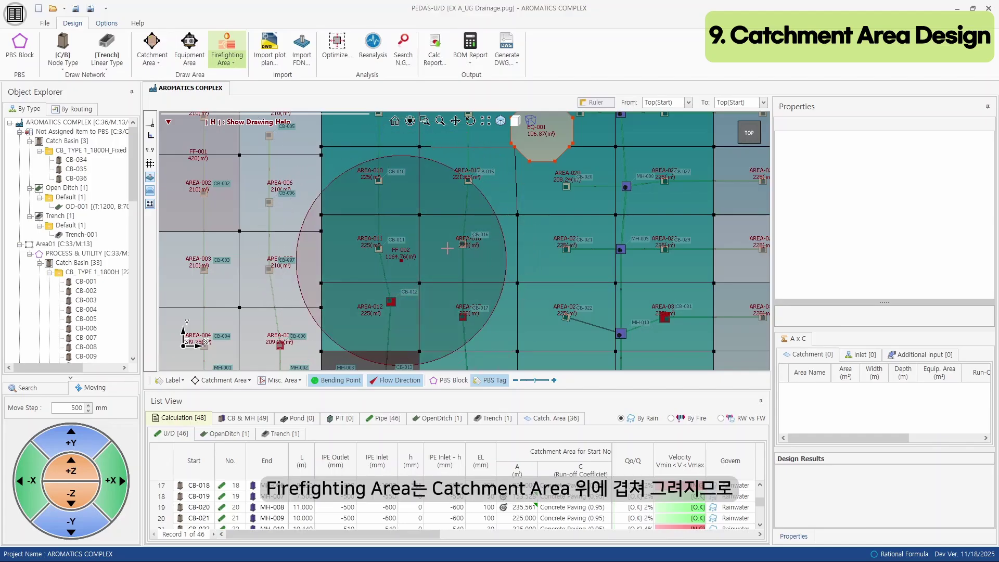
key(Escape)
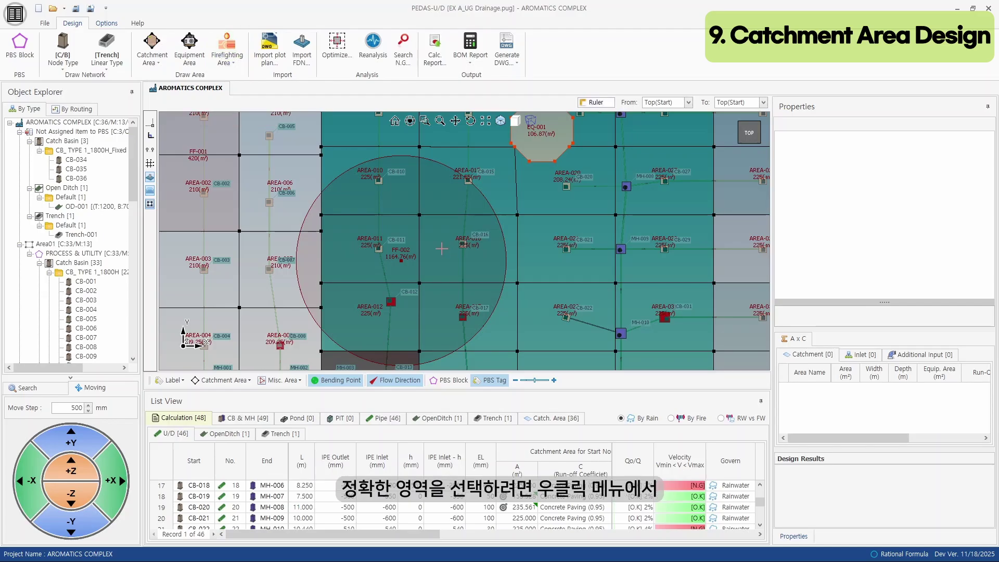
Step: Select catchment area AREA-016 from the areas overlapping inside the circular firefighting area
right_click(441, 248)
mouse_move(529, 300)
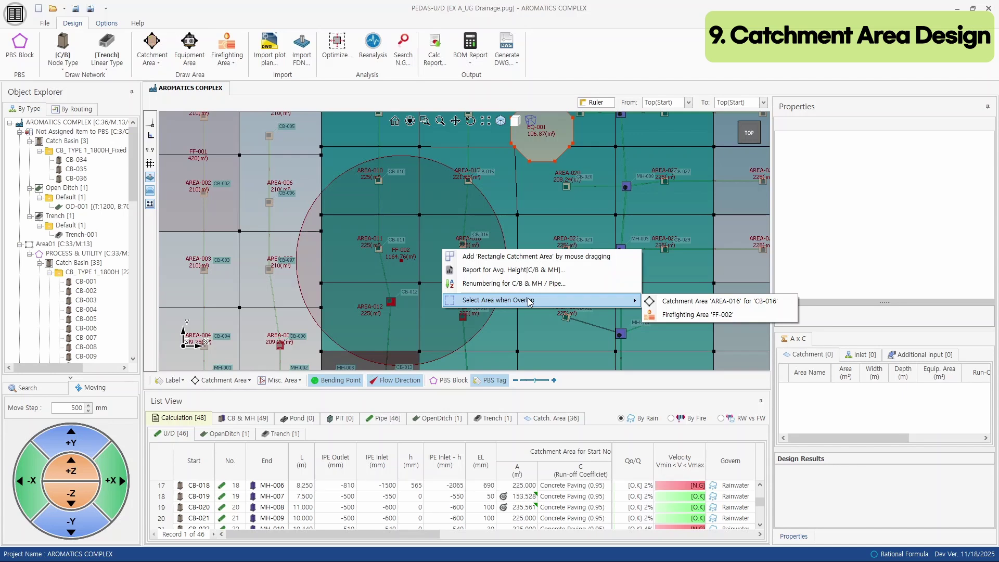
click(707, 301)
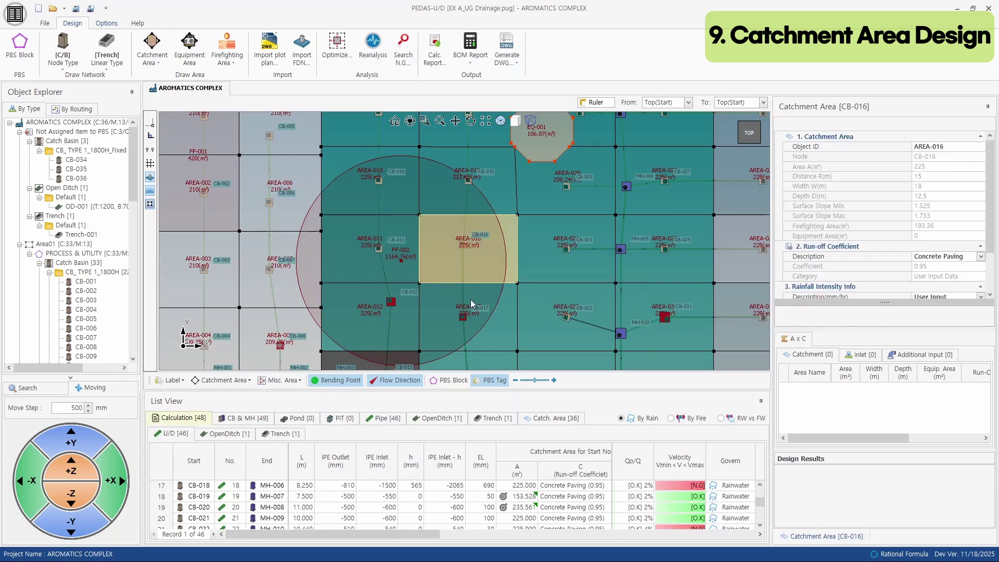
Step: Select the overlapping circular firefighting area, review its overlap with each catchment area, and switch the result basis to By Fire
right_click(457, 261)
mouse_move(544, 359)
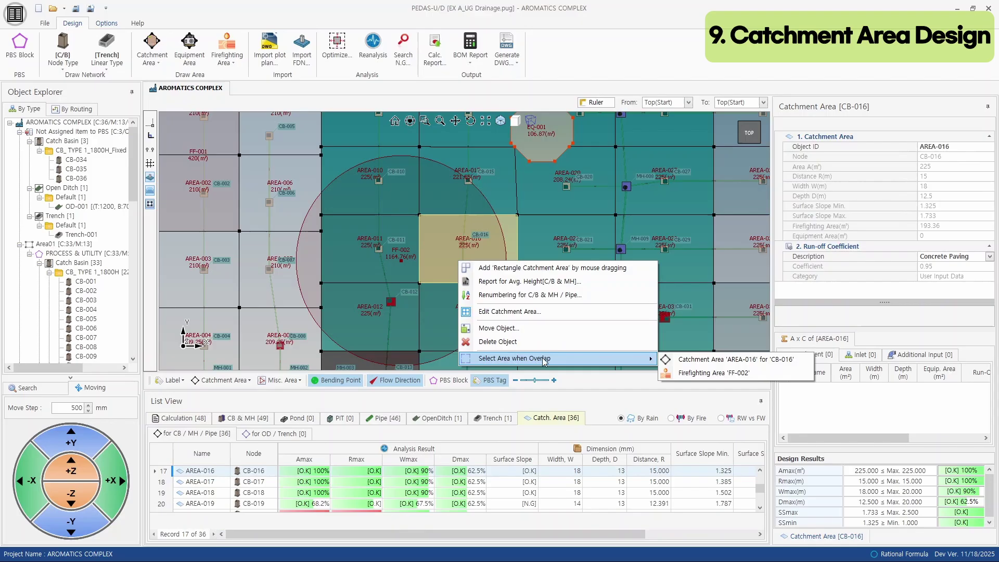
click(702, 374)
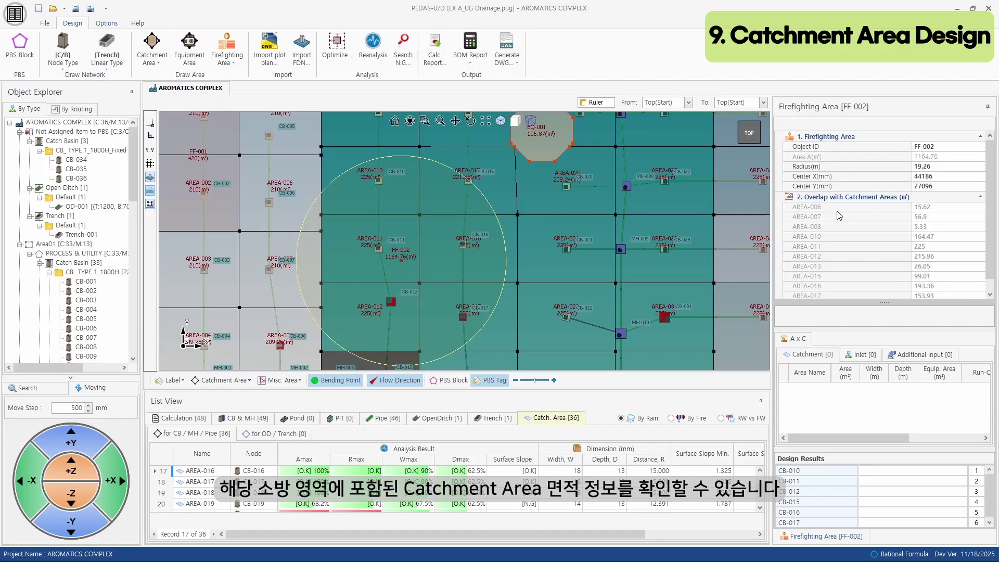
scroll(926, 229, down, 1)
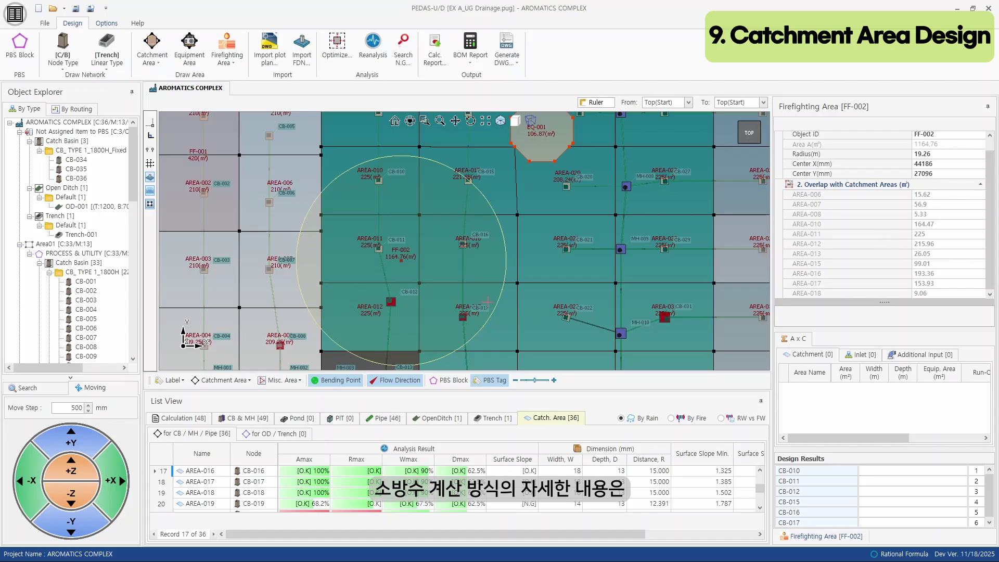
click(688, 422)
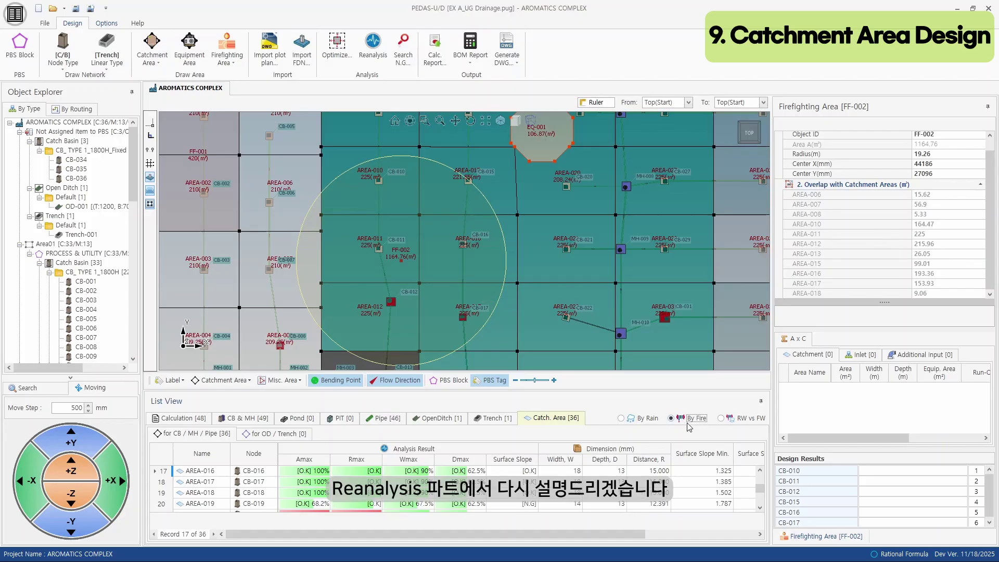
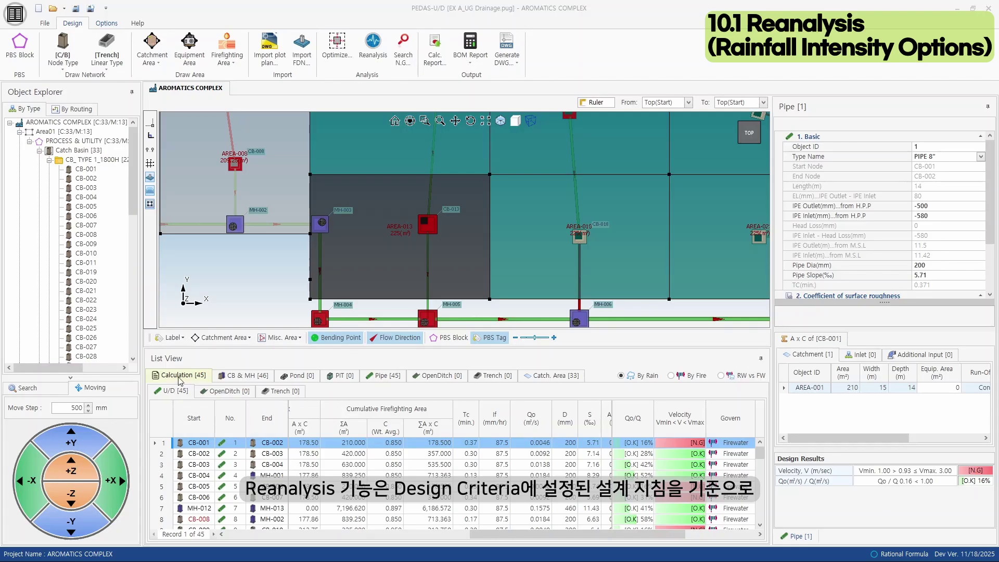
Step: Review the calculation results, the catch basin and manhole BM quantities and analysis results, and the pipe list
drag(513, 534, 621, 535)
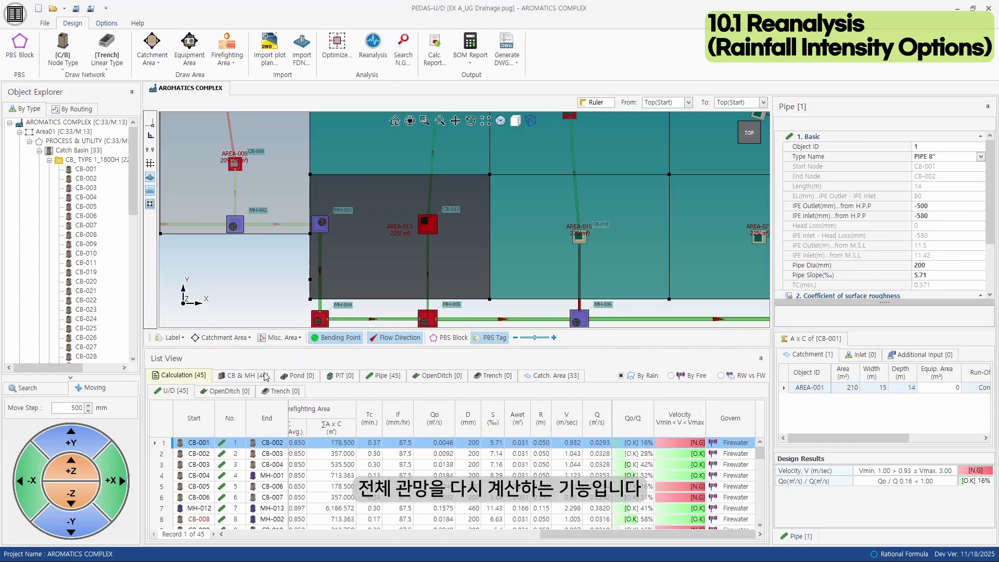
click(246, 375)
click(547, 539)
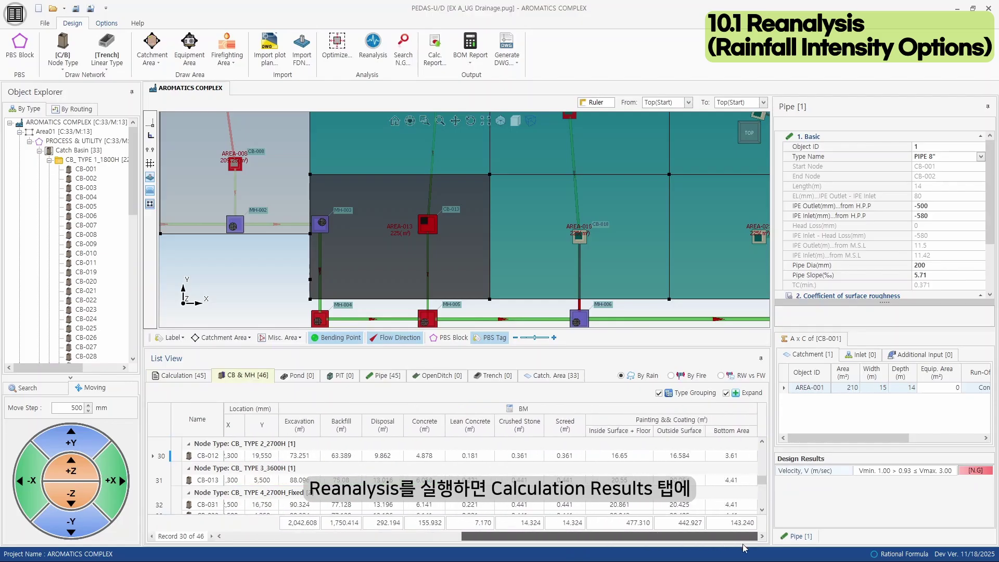
click(402, 380)
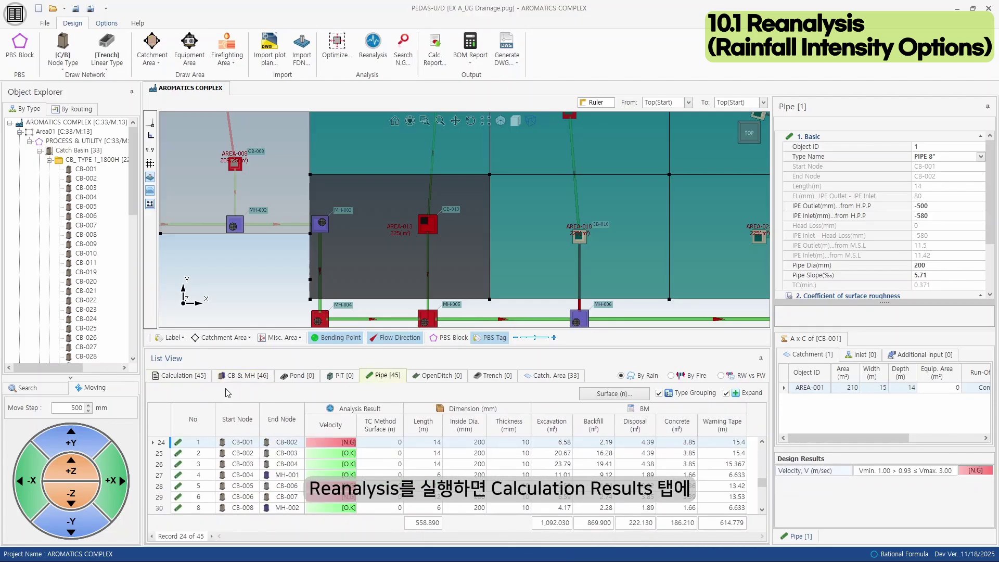
click(191, 379)
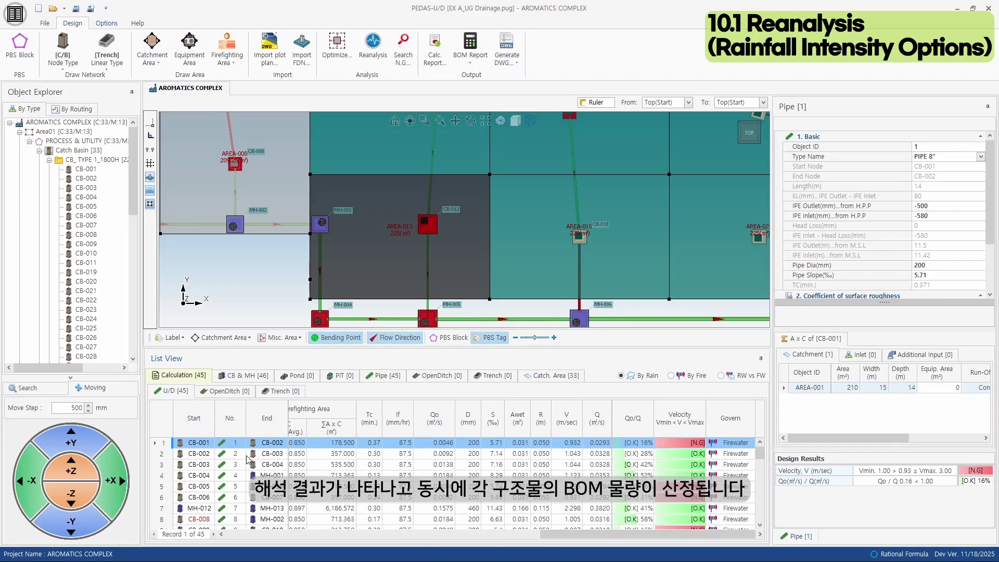
click(259, 378)
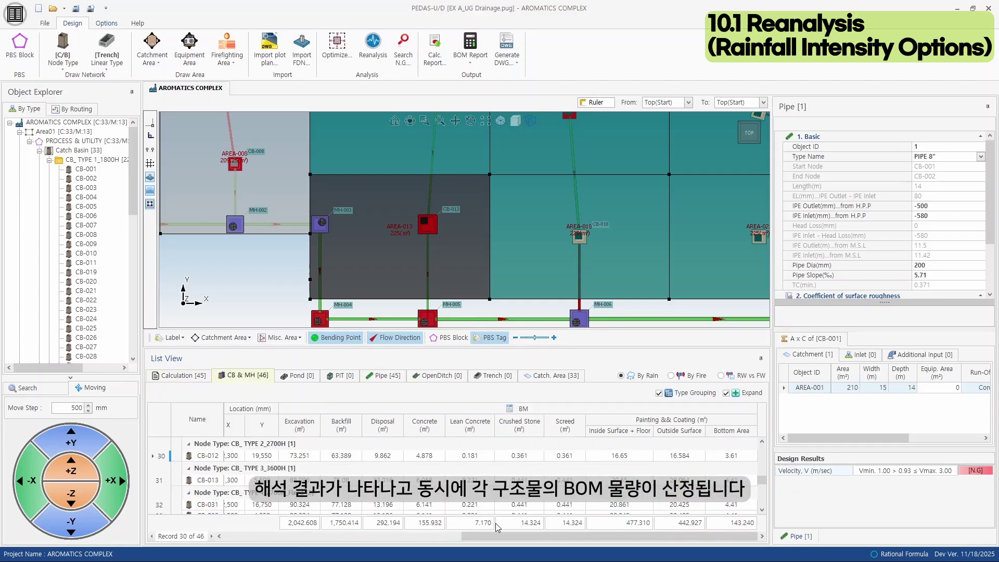
click(358, 536)
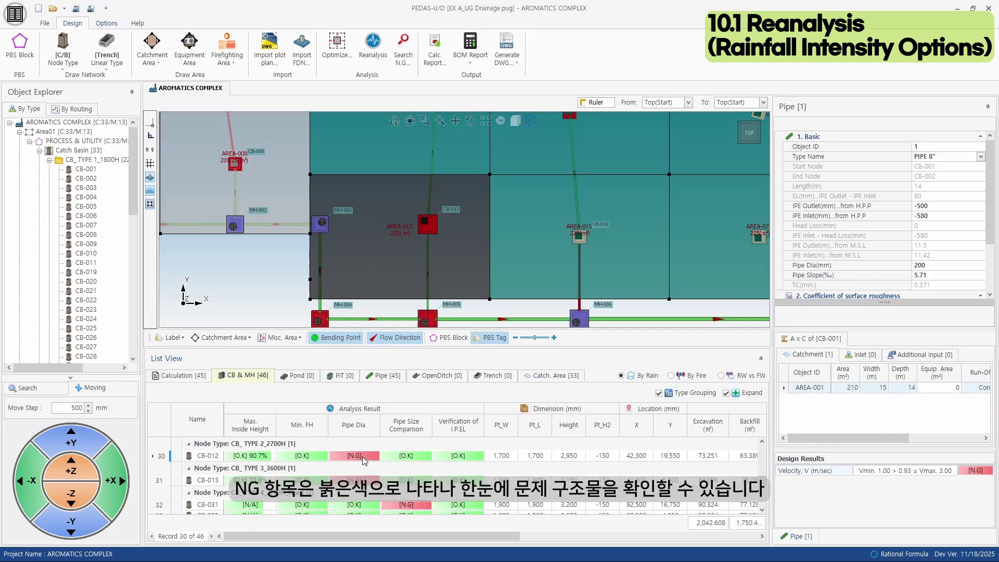
Step: Search for all N.G items, zoom to catch basin CB-013 from the list, and close the search results
click(404, 61)
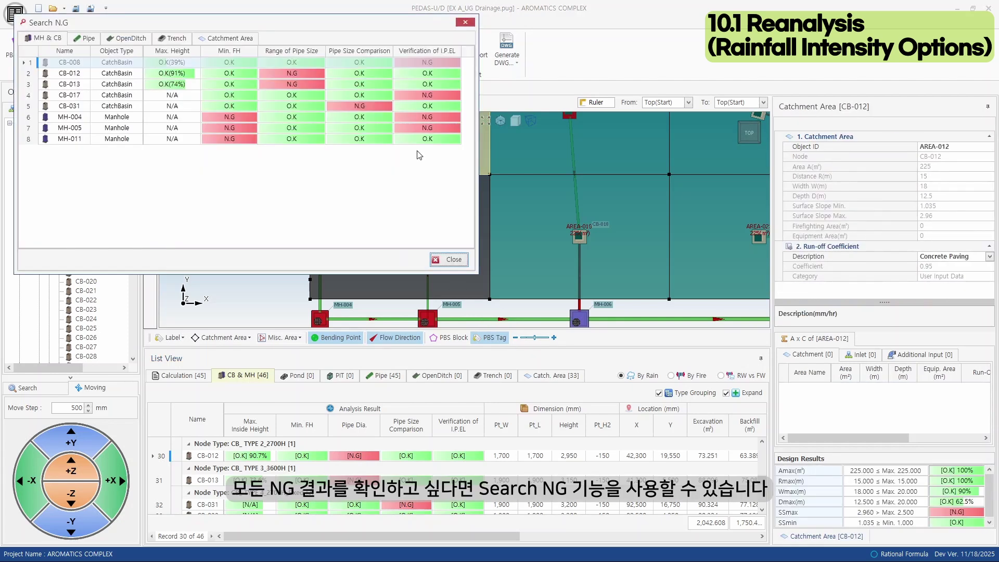
drag(349, 27, 596, 329)
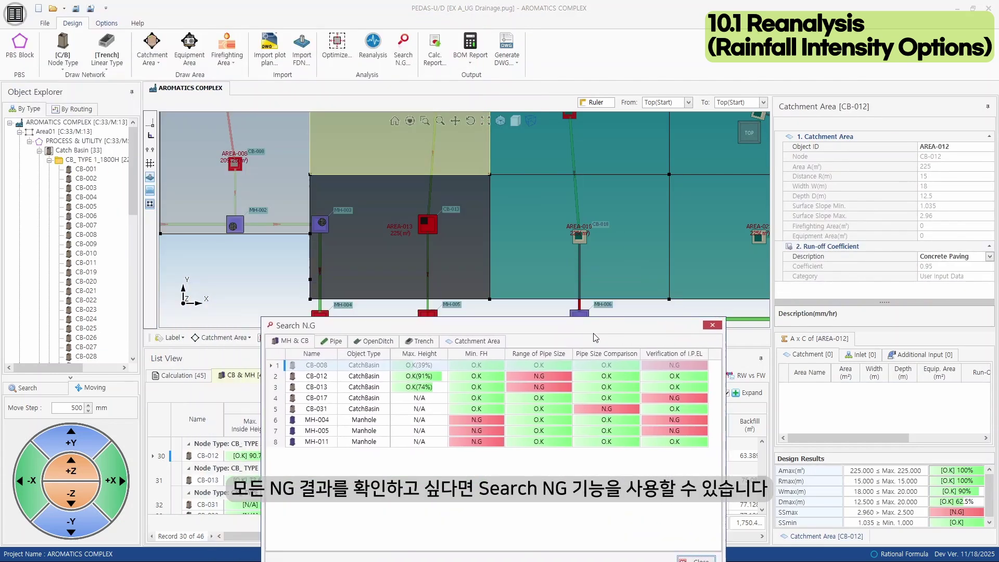
click(557, 388)
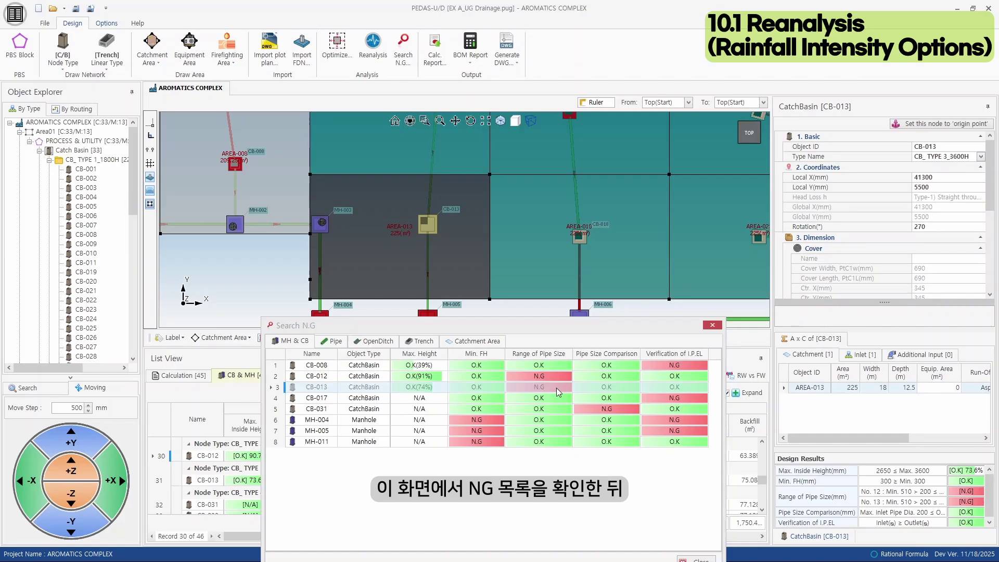
right_click(556, 388)
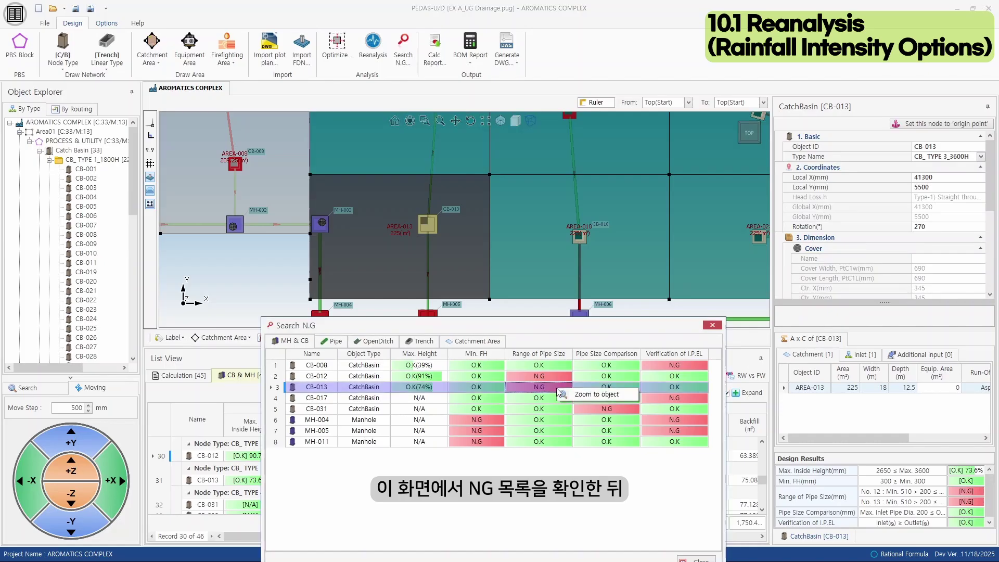
click(598, 395)
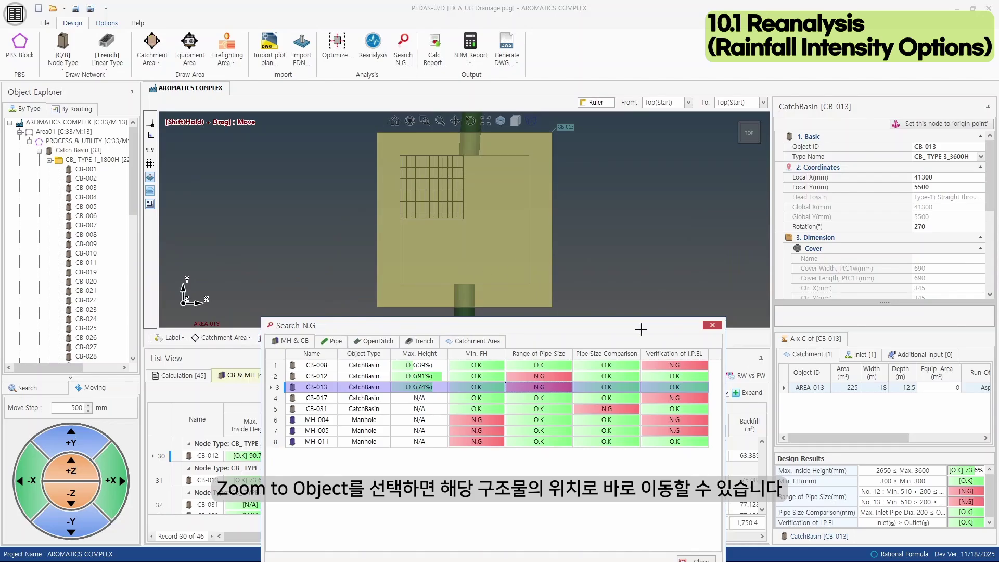
click(712, 326)
Step: Apply the Entire Area rainfall intensity of 15 mm/hr in the Rational Formula criteria, run the calculation, and examine the intensity column
click(107, 23)
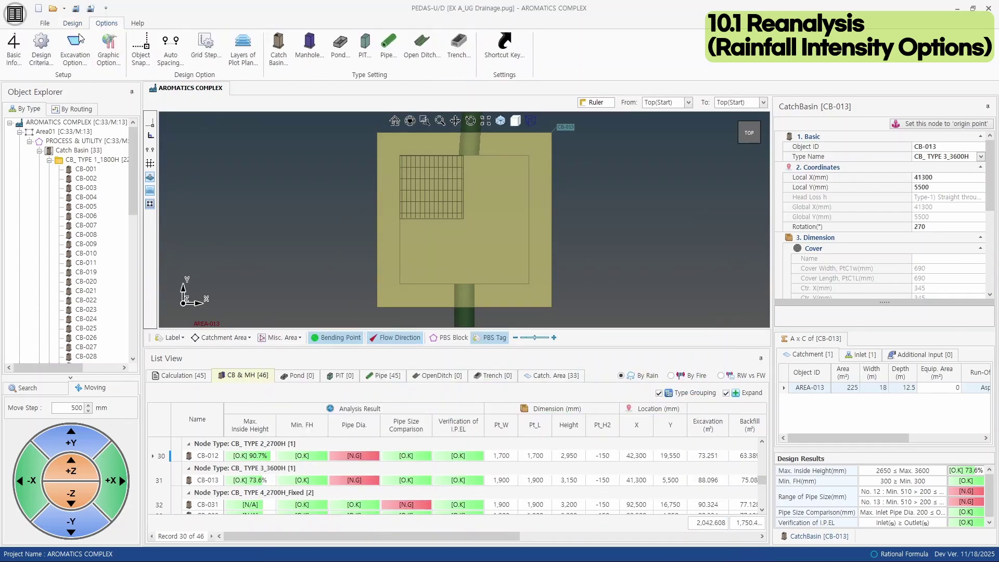
click(44, 49)
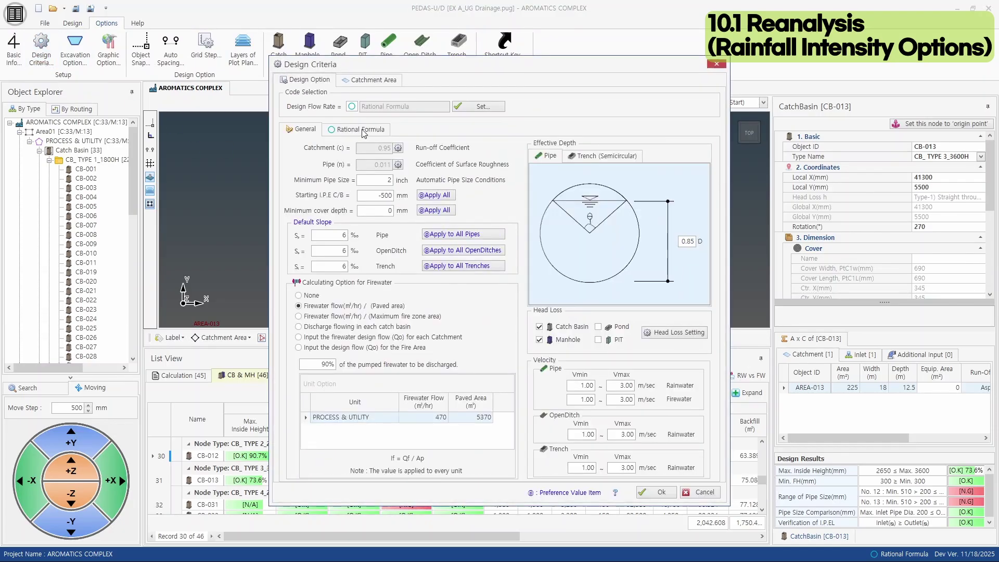
click(363, 131)
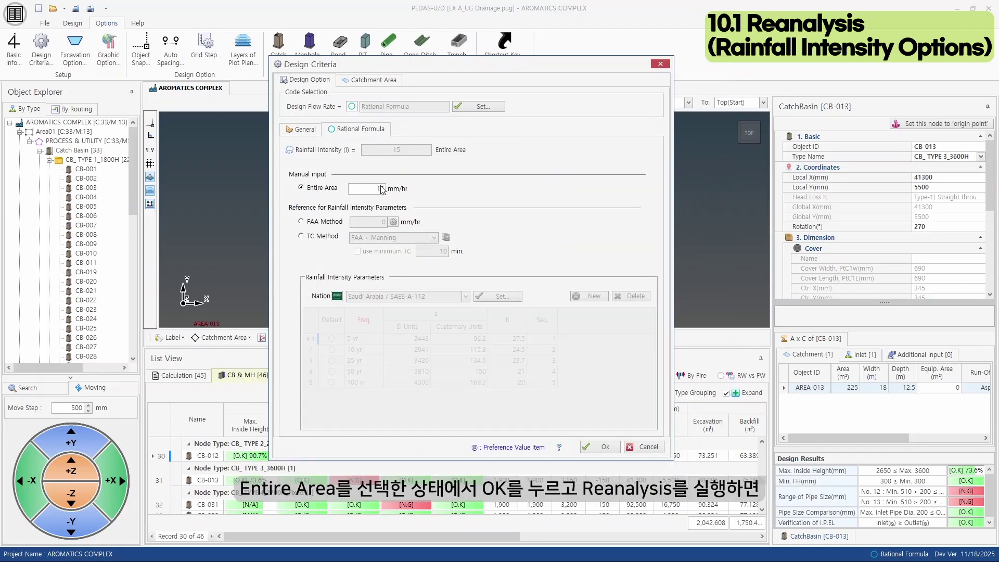
click(600, 447)
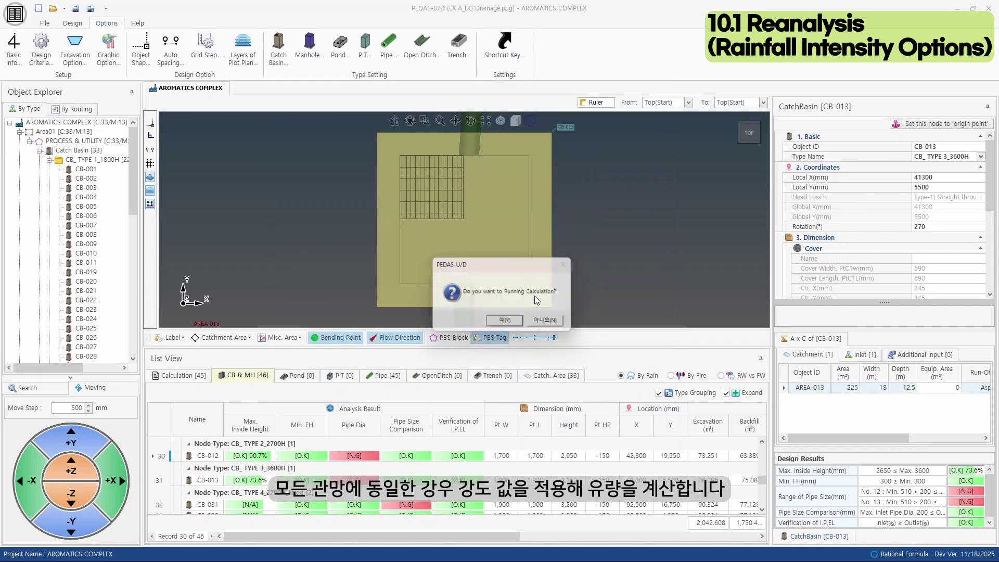
click(507, 321)
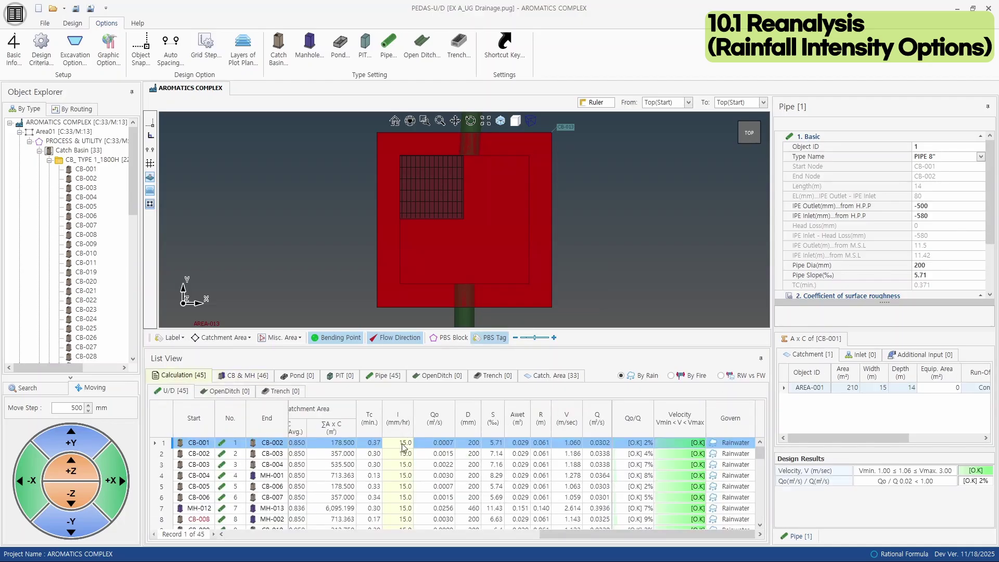
scroll(401, 489, down, 3)
drag(761, 464, 771, 521)
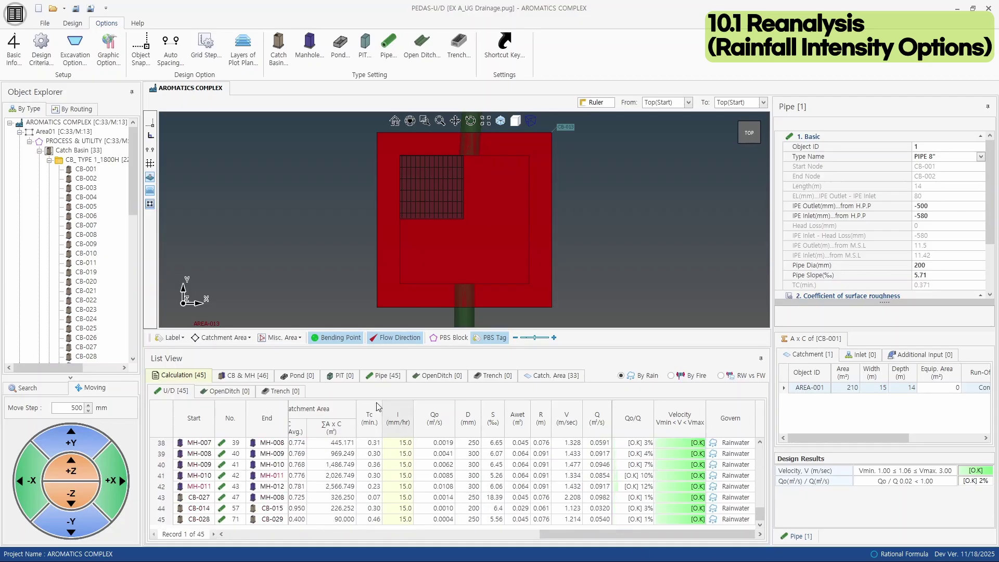
Step: Choose the FAA Method for rainfall intensity in the Rational Formula criteria and accept its Time of Concentration inputs
click(42, 61)
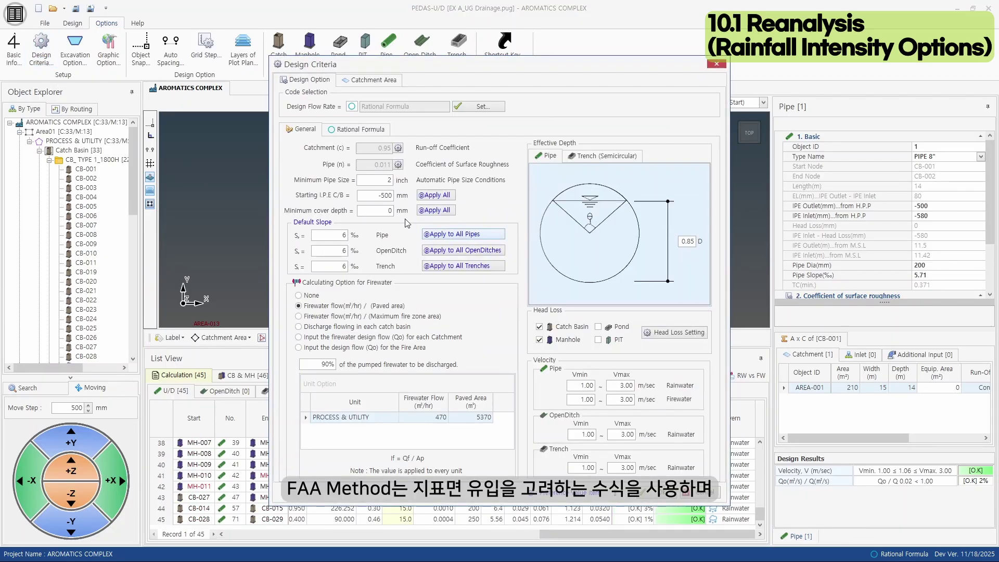
click(365, 130)
click(306, 221)
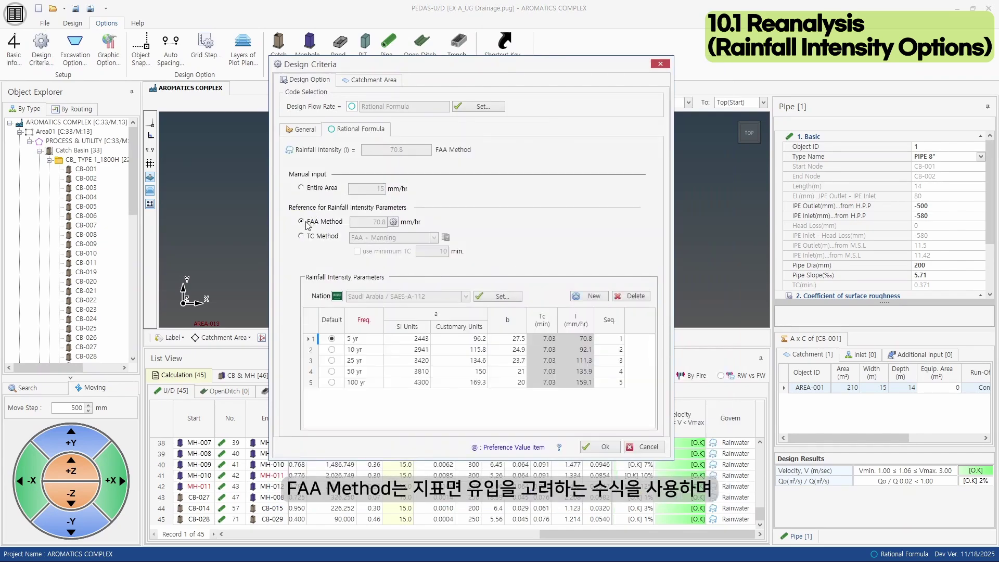
click(393, 222)
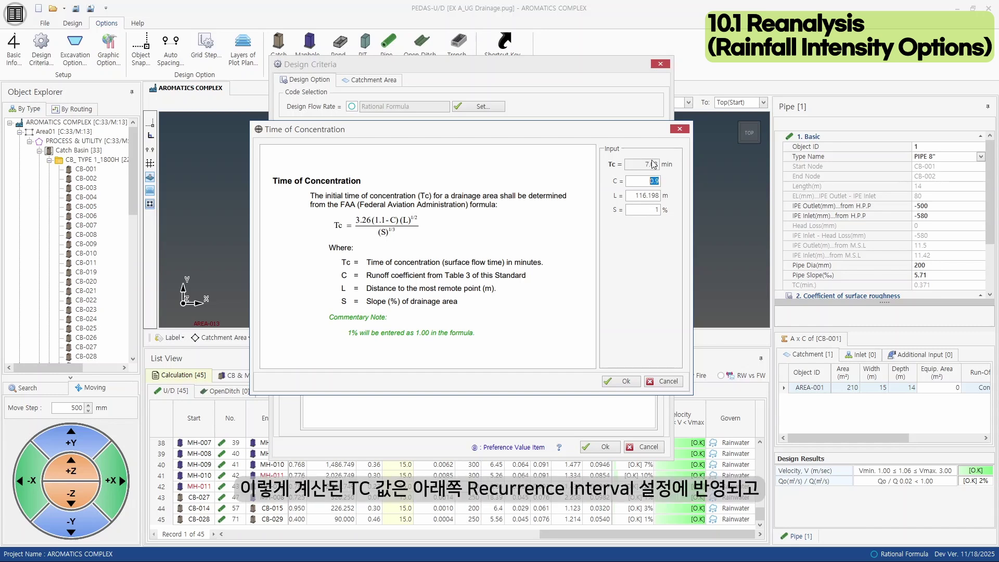
click(622, 383)
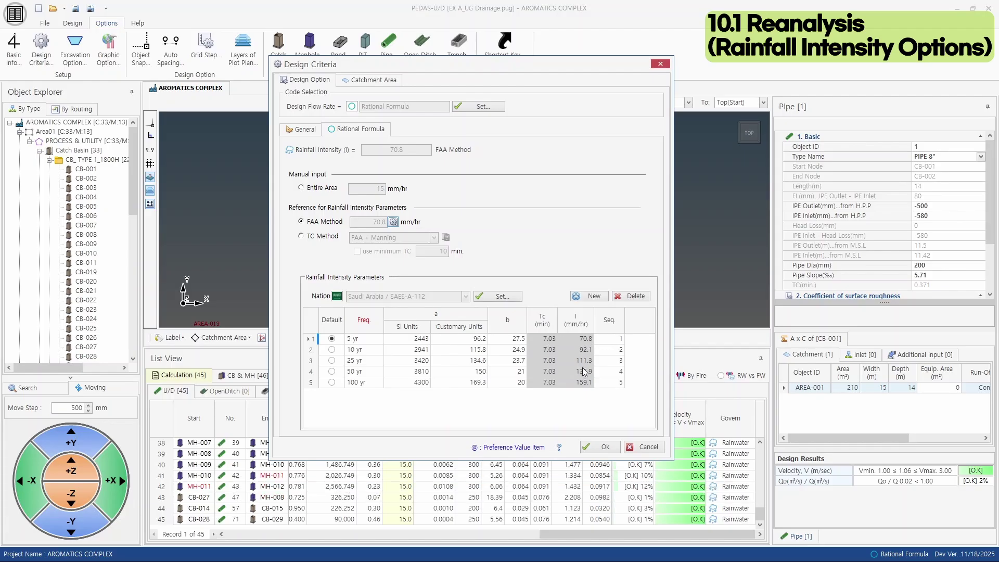
Step: Browse the available nations, codes and regions for the rainfall intensity parameters, leaving the current selection unchanged
click(512, 298)
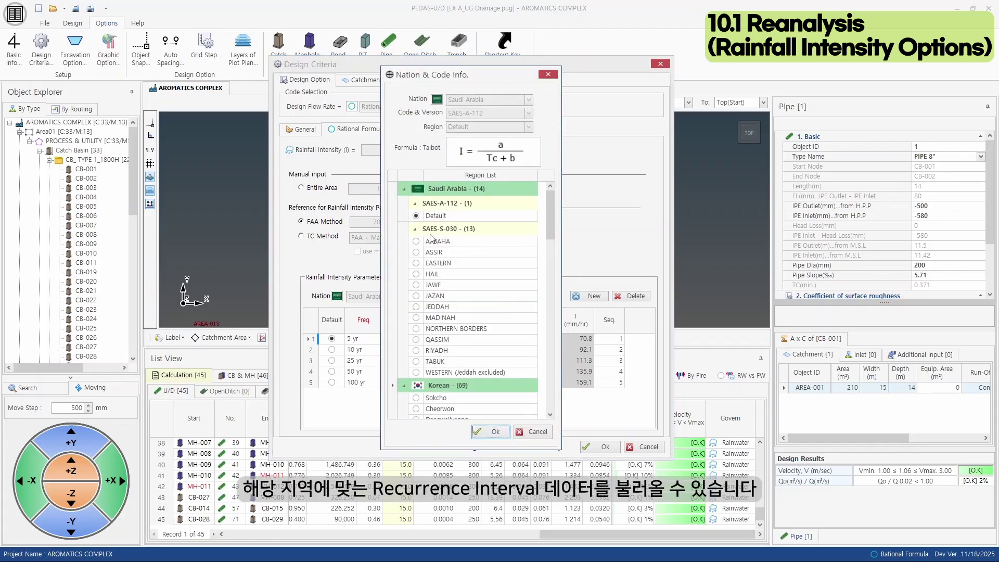
scroll(428, 247, down, 7)
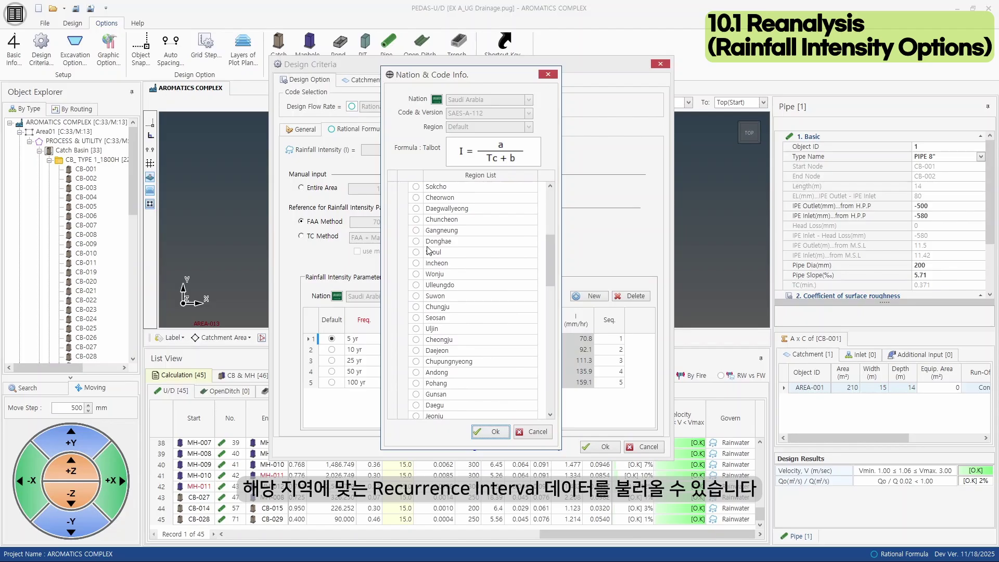
scroll(428, 250, down, 2)
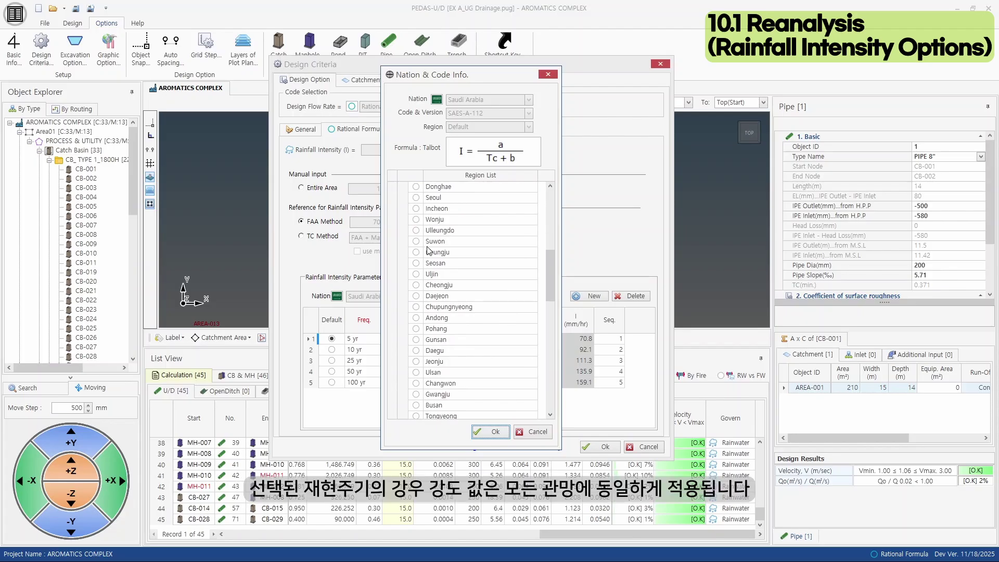
click(536, 431)
Step: Make the 25 yr frequency the default for the FAA Method and run the calculation, checking the intensity column
click(334, 350)
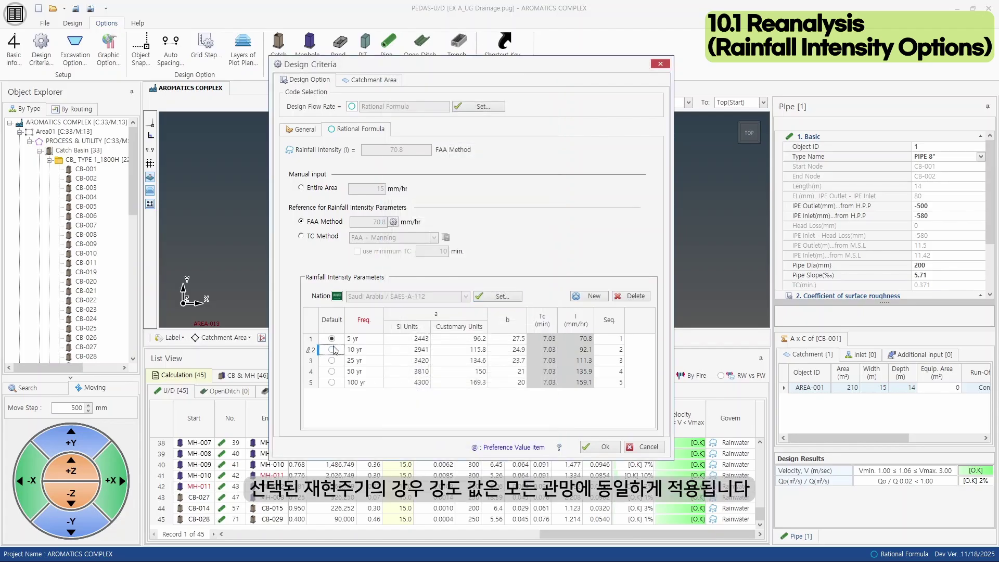
click(331, 361)
click(332, 361)
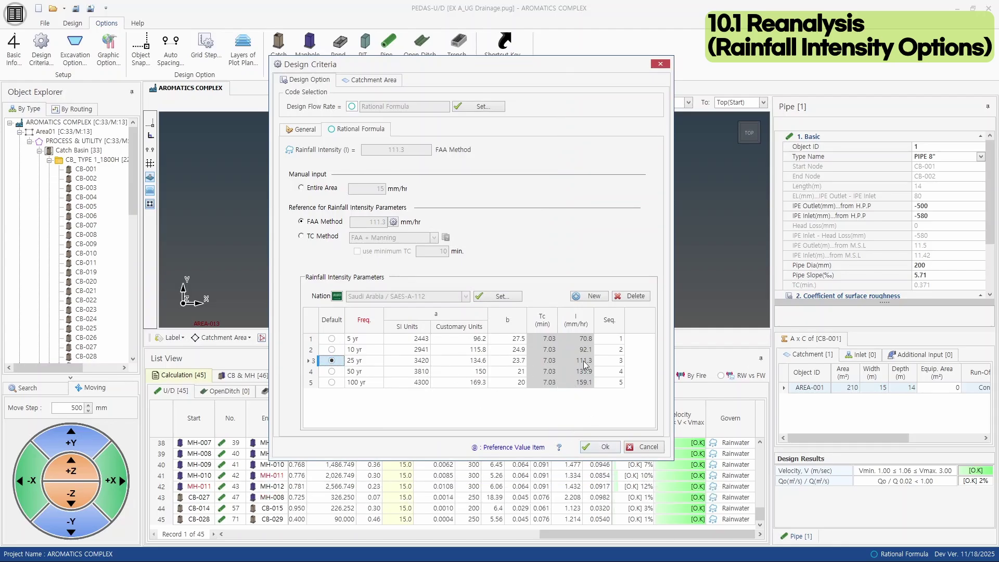
click(599, 446)
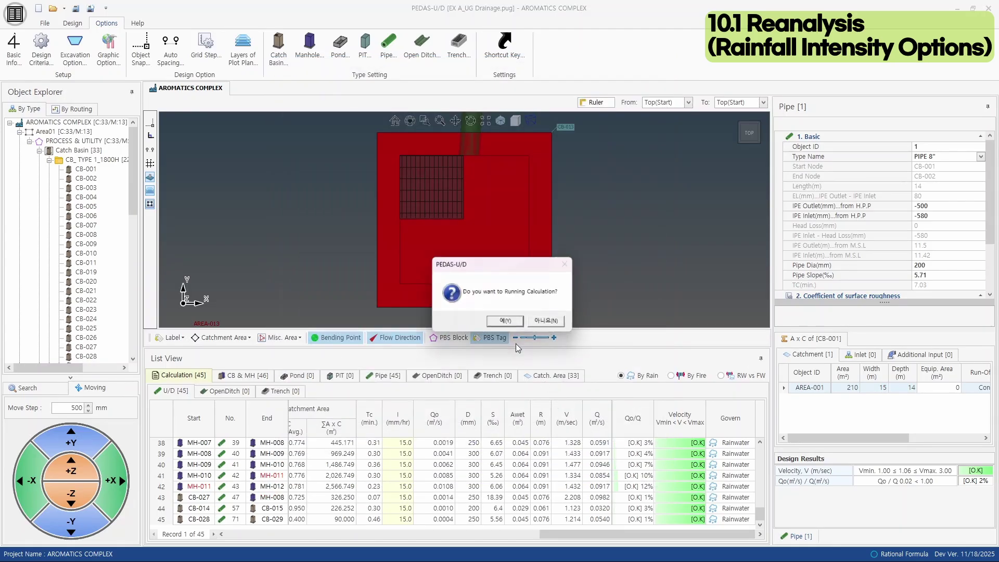
click(507, 321)
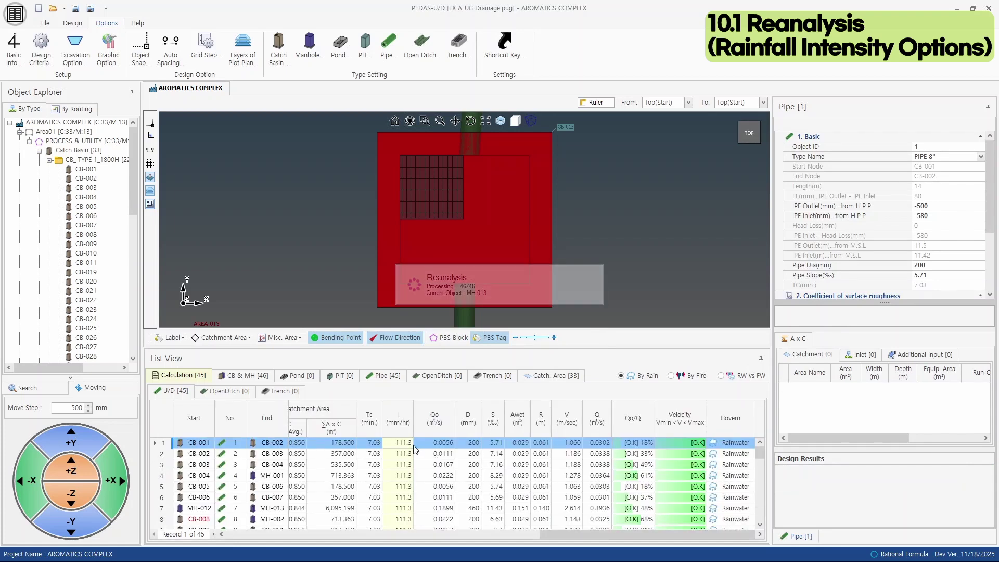
scroll(405, 458, down, 3)
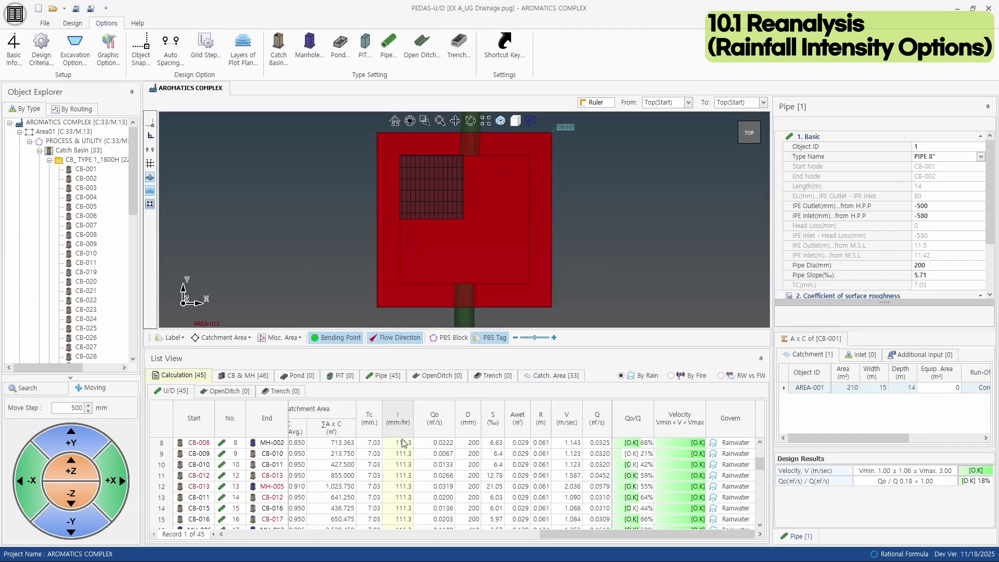
scroll(401, 422, down, 8)
drag(762, 510, 764, 419)
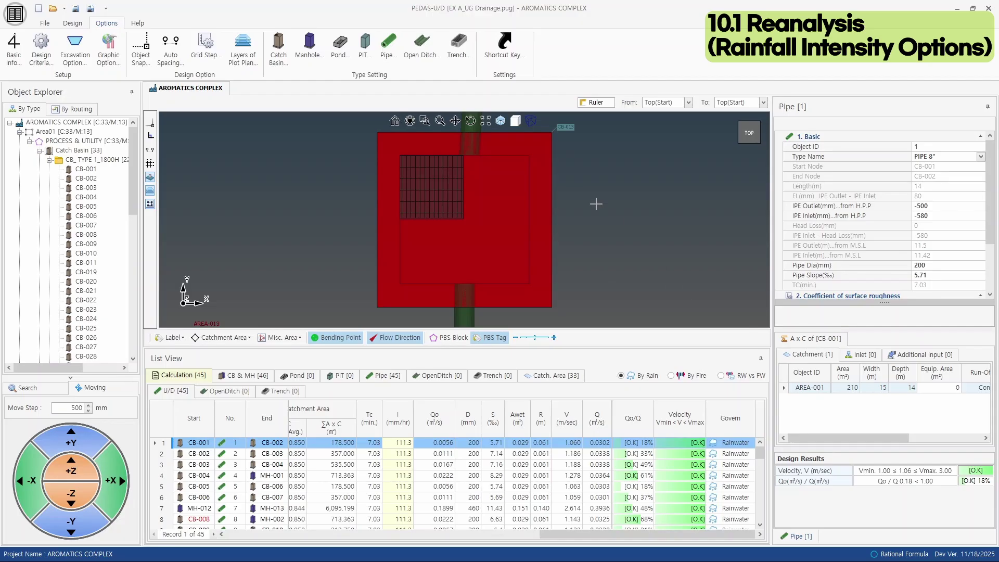
Step: Explore the TC Method options in the Rational Formula criteria, including the minimum TC setting and the Kerby + Manning formulas
click(41, 52)
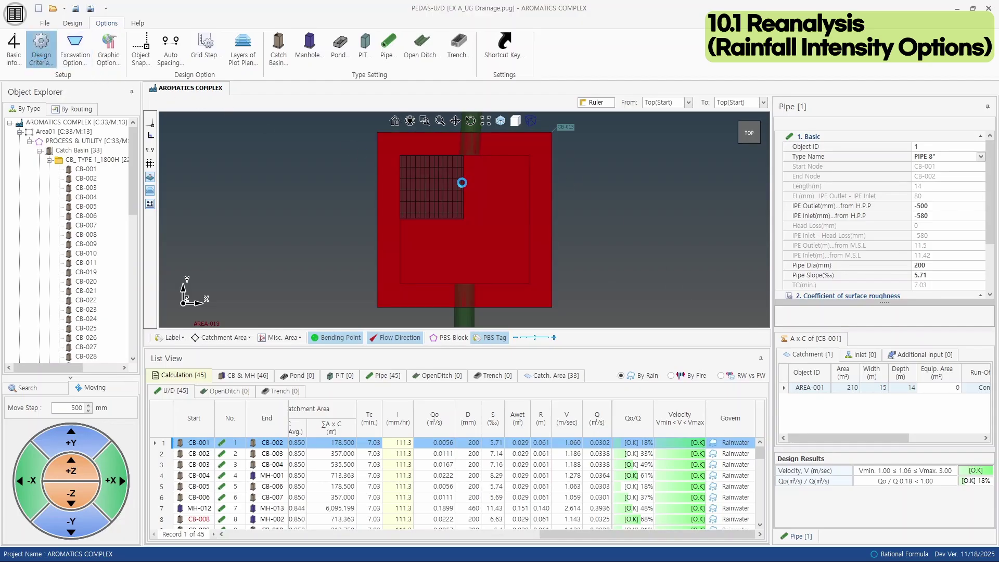
click(372, 131)
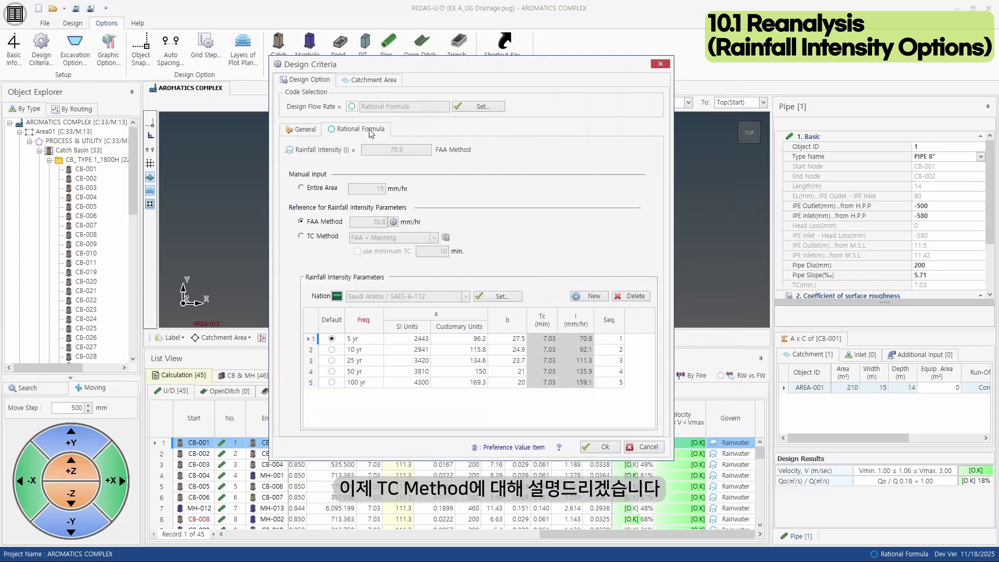
click(323, 236)
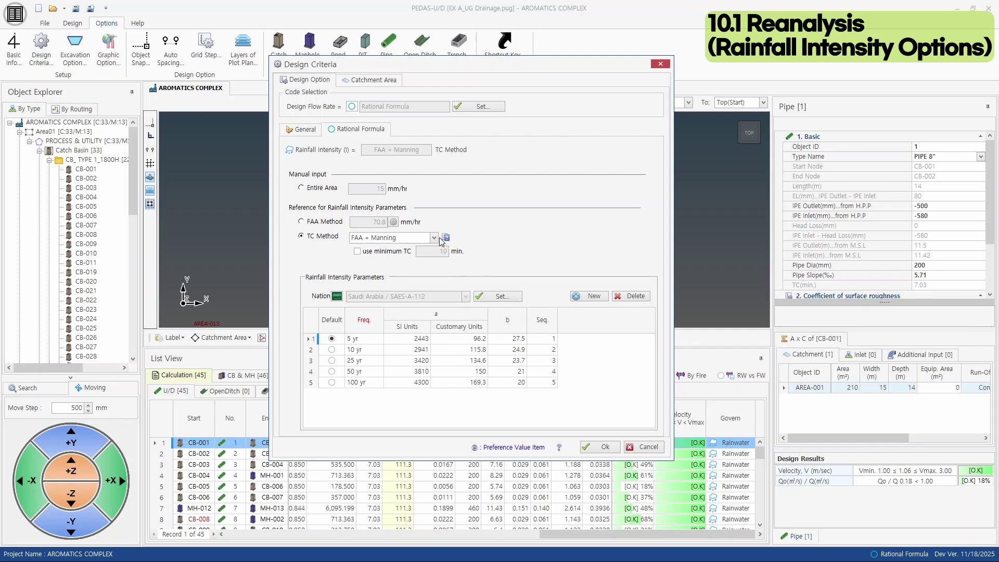
click(377, 253)
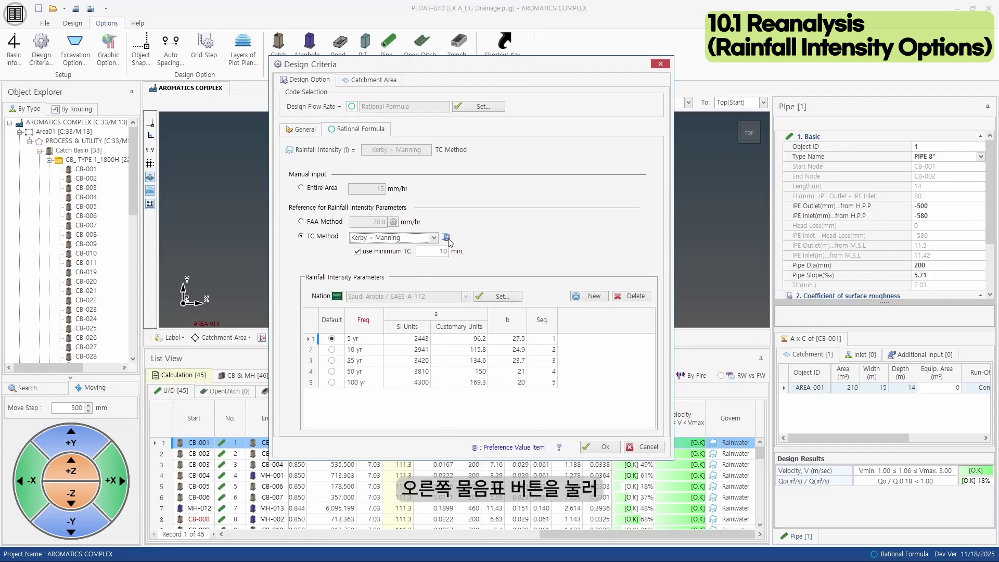
click(446, 238)
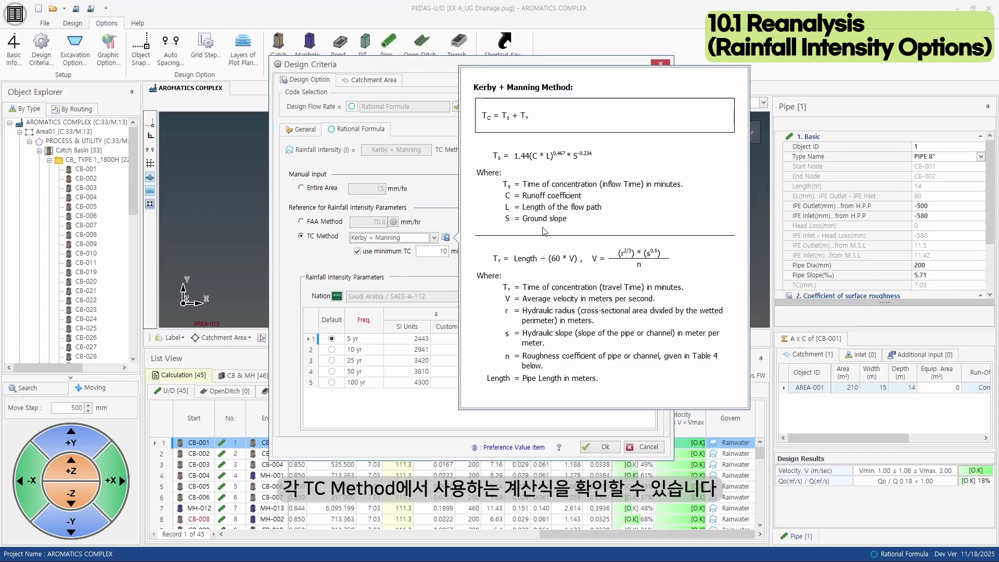
click(433, 237)
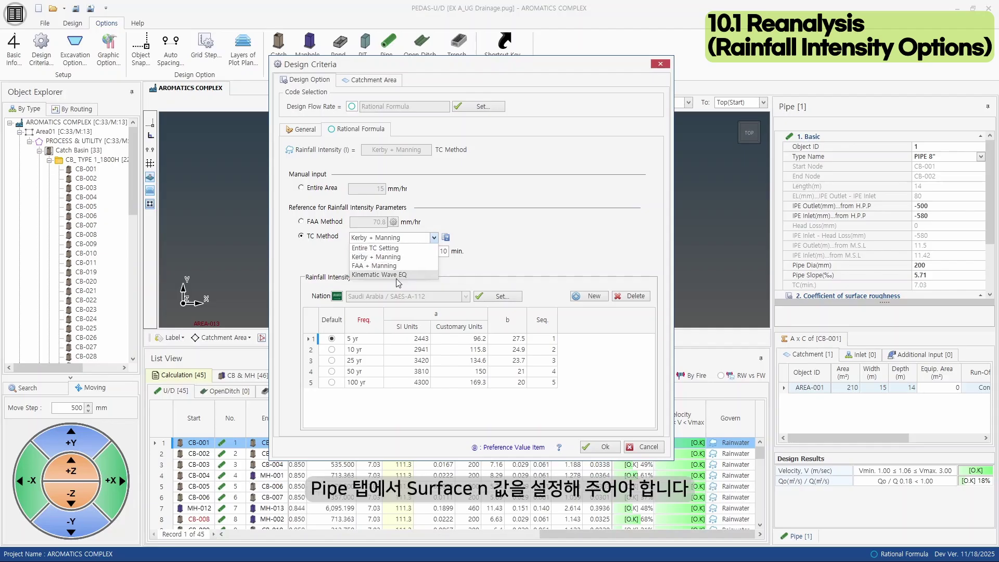
click(416, 273)
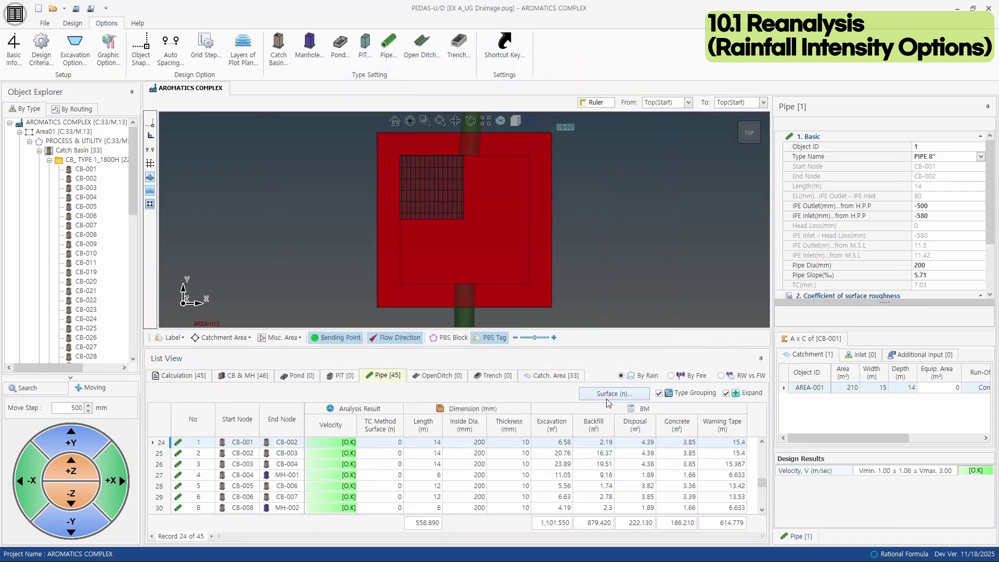
Step: Open the surface roughness coefficient setup for the pipes and look over its pipe list and reference data
click(608, 393)
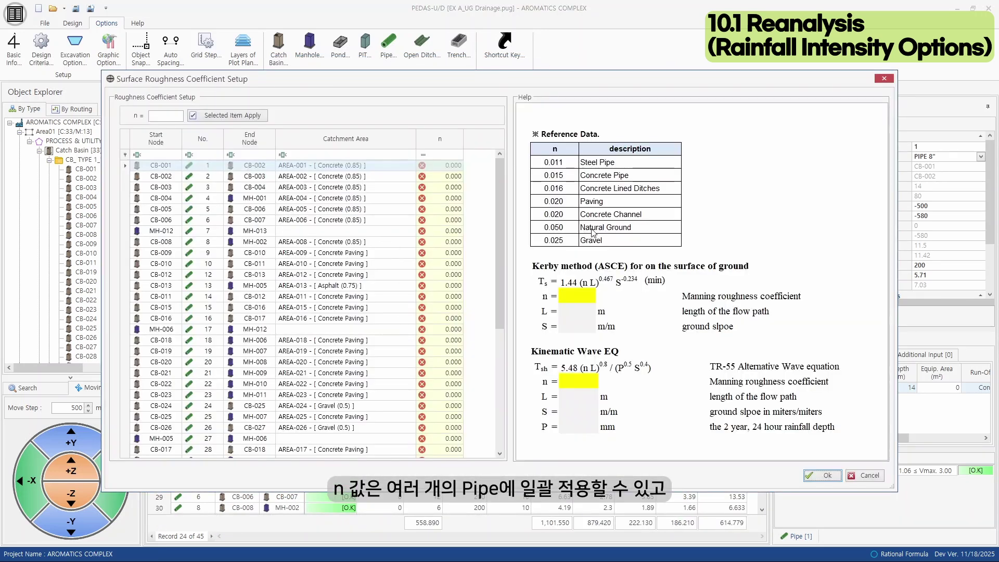
scroll(500, 214, down, 2)
scroll(500, 214, up, 2)
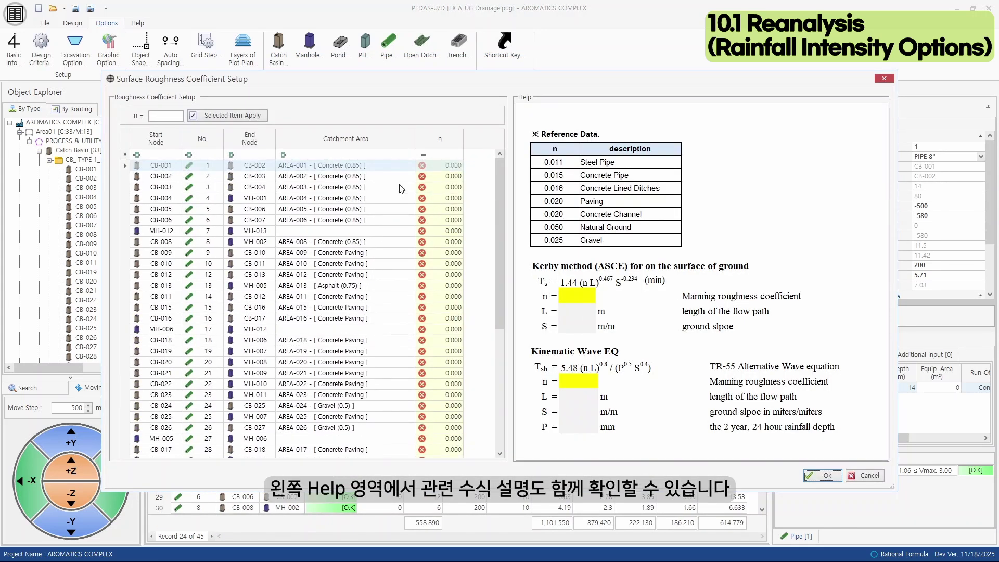
Step: Enter individual roughness coefficients n of 1, 2, 3 and 4 for pipes 1 to 4
click(172, 117)
click(447, 165)
text(1)
click(455, 176)
text(2)
click(453, 187)
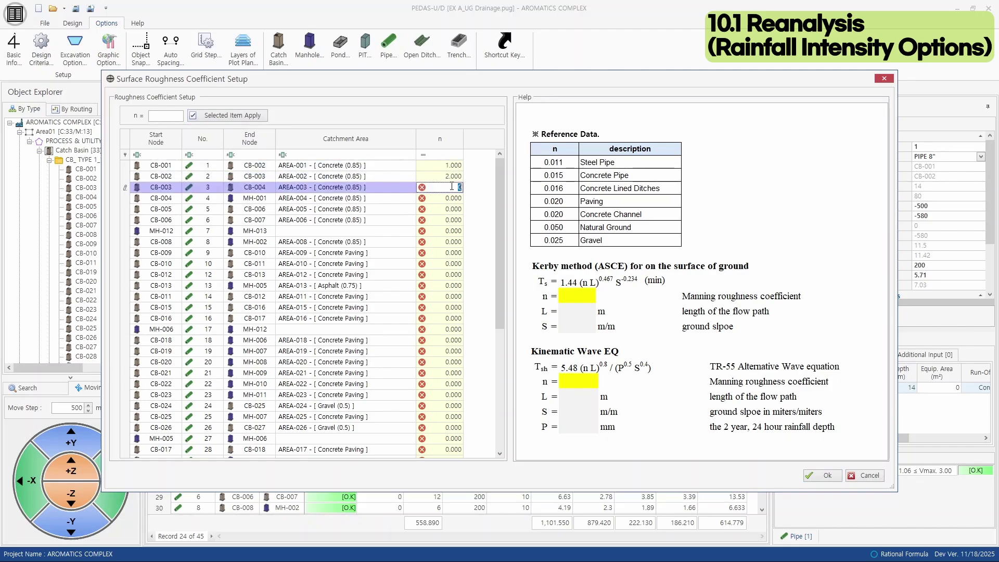
text(3)
click(451, 199)
text(4)
Step: Apply n = 1 to the rows from pipe 8 through pipe 24 and try to accept the roughness setup
click(248, 243)
shift+click(300, 383)
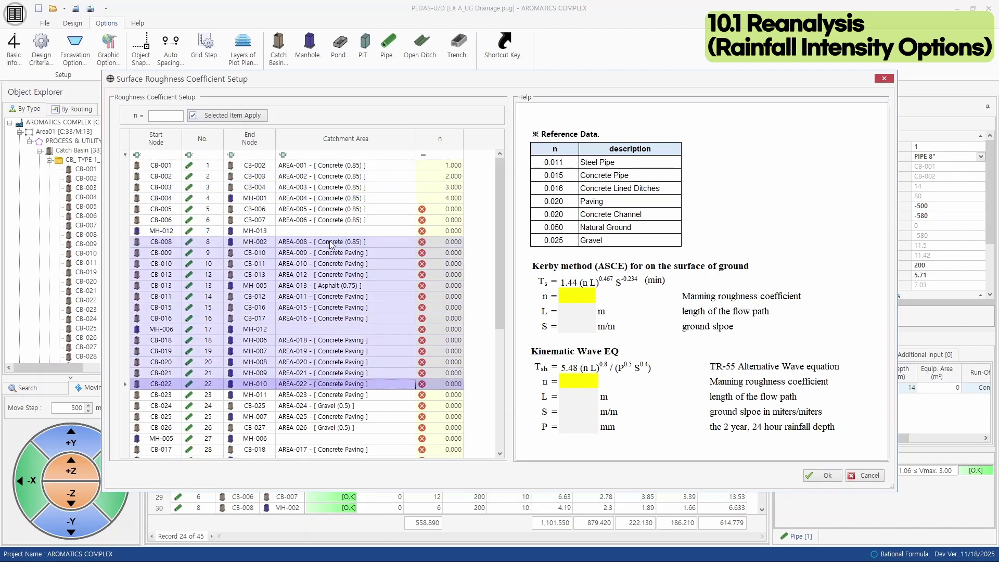
shift+click(328, 409)
click(214, 117)
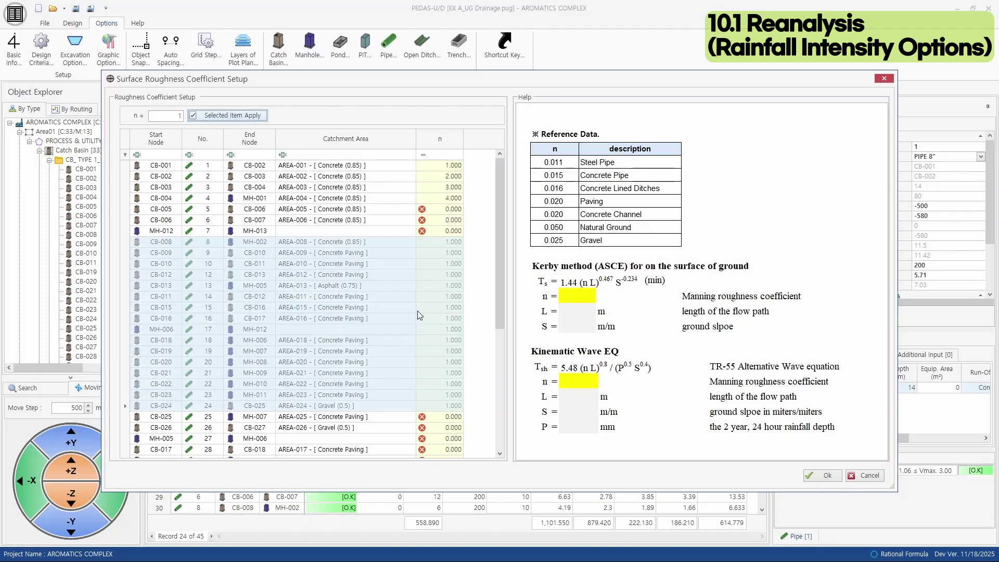
click(835, 474)
click(555, 327)
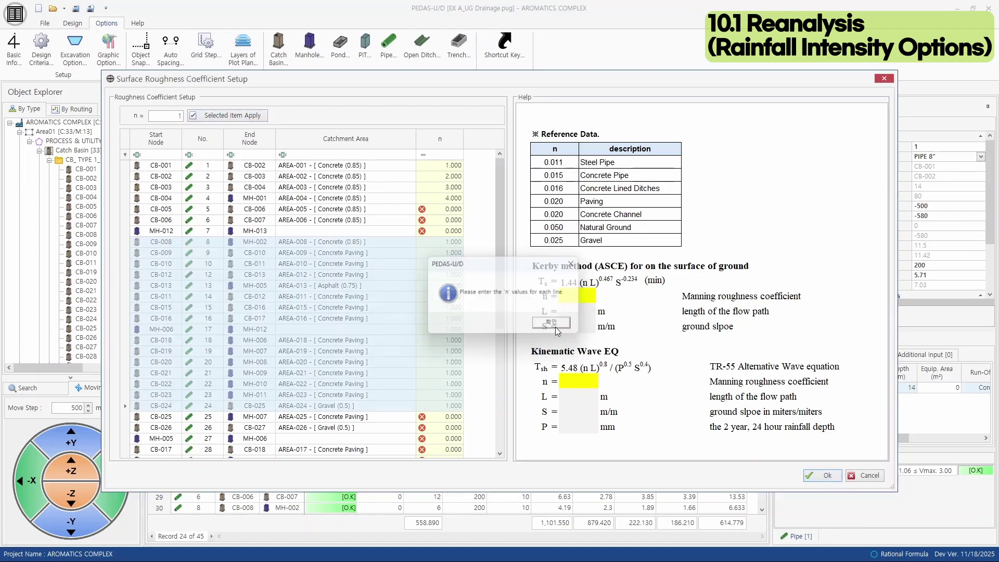
Step: Apply the roughness coefficient n = 1 to every pipe in the list and accept the setup
click(131, 166)
scroll(203, 343, down, 6)
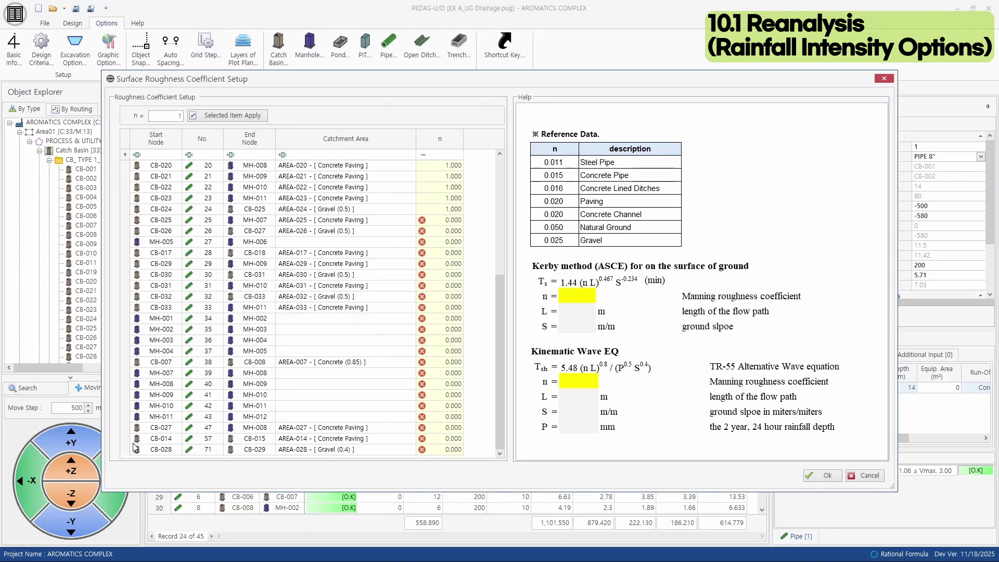
shift+click(134, 446)
click(255, 117)
click(822, 475)
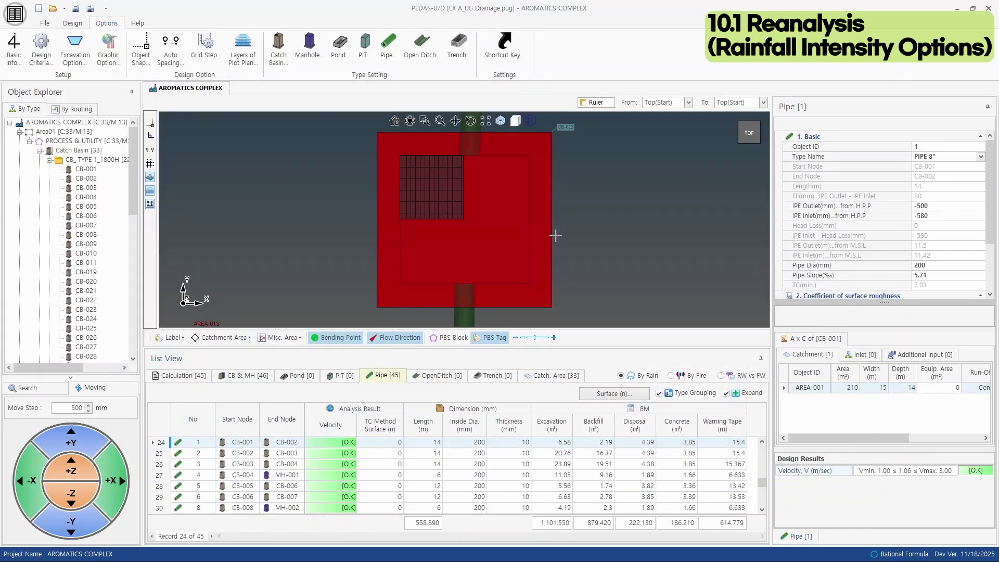
Step: Apply the TC Method with FAA + Manning and the 10 yr frequency in the Rational Formula criteria, and run the calculation
scroll(555, 236, down, 5)
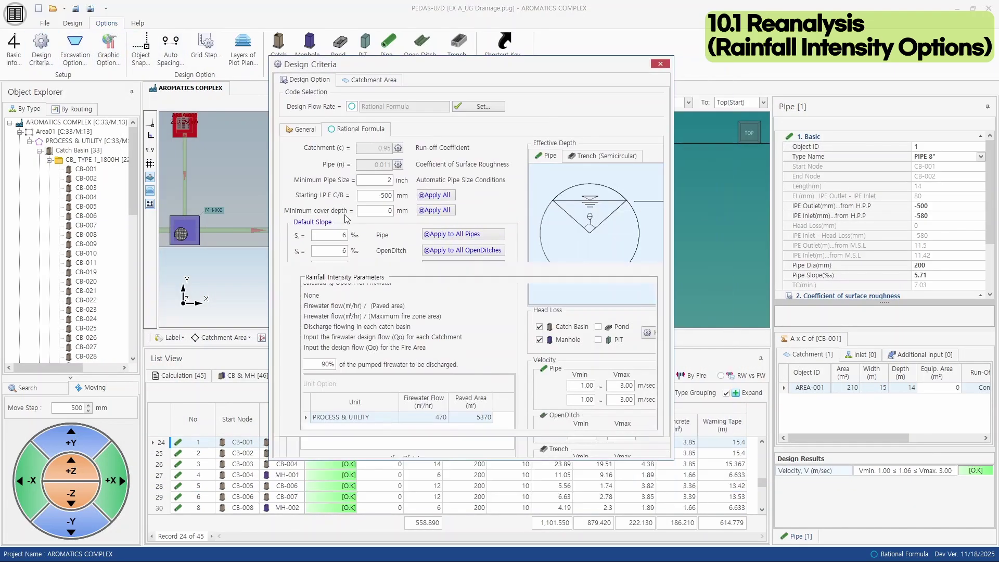
click(359, 129)
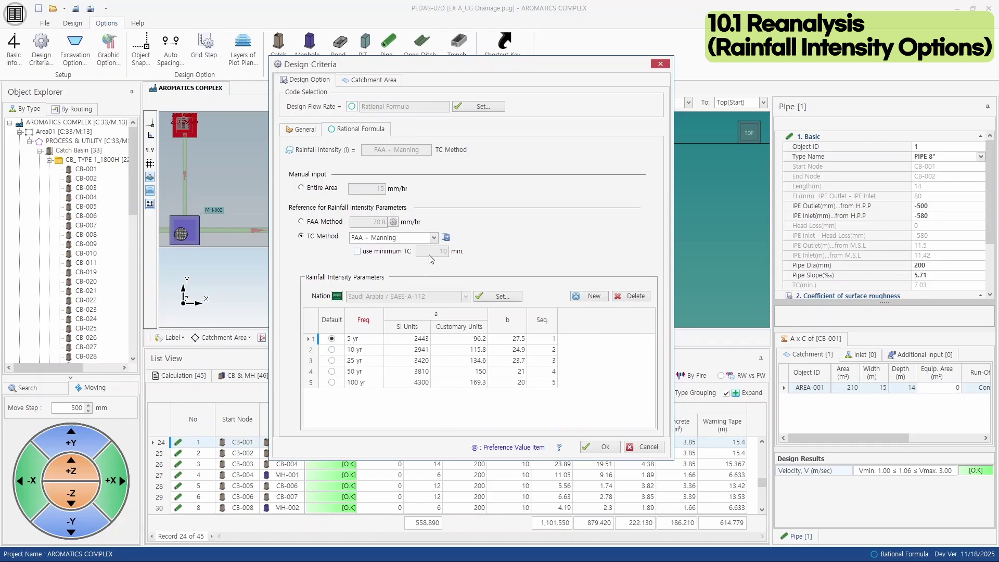
click(433, 237)
click(385, 266)
click(331, 349)
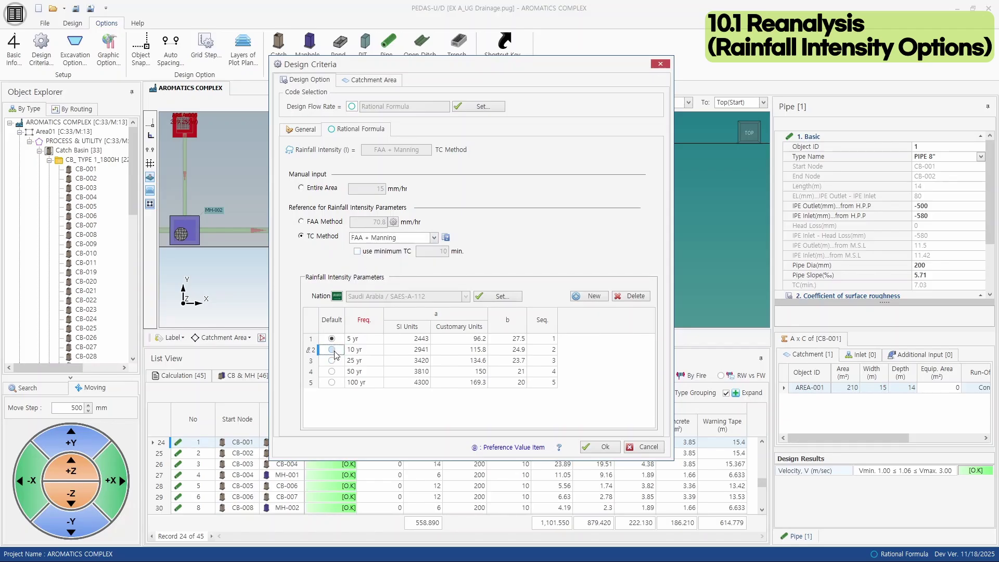
click(599, 446)
click(512, 320)
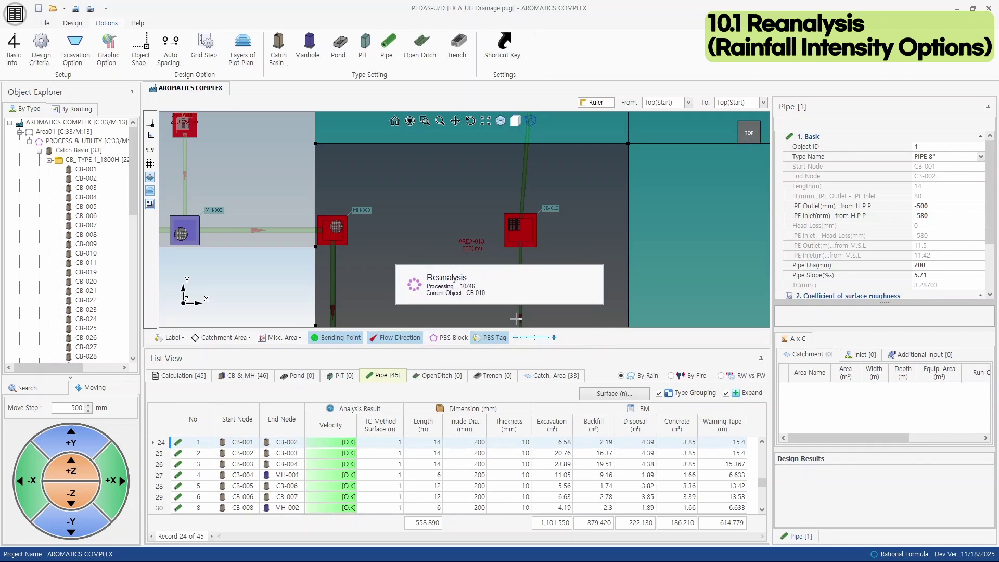
Step: Override the rainfall intensity of pipe 3, from CB-003 to CB-004, with 100 mm/hr in the calculation results
click(199, 377)
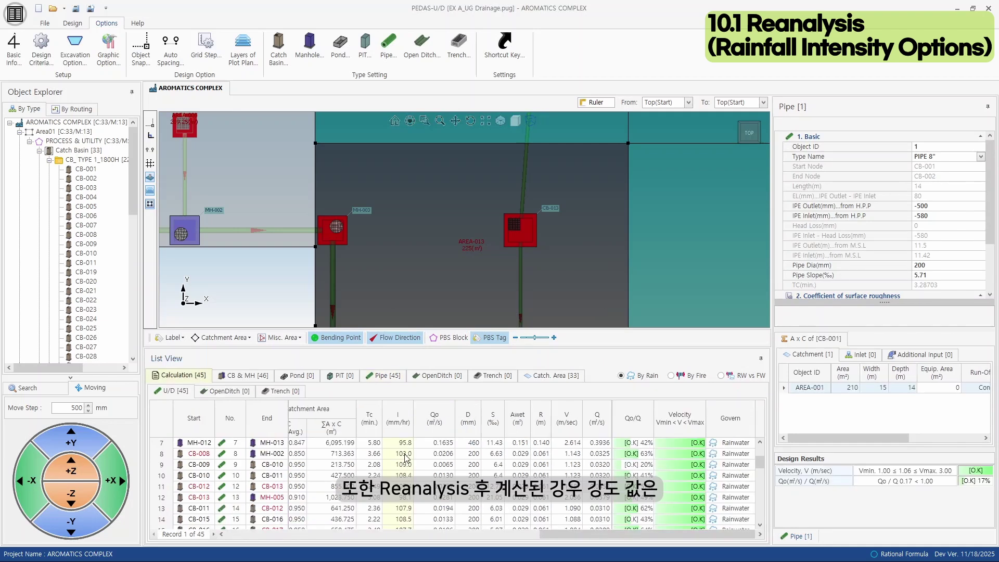
click(409, 442)
click(408, 443)
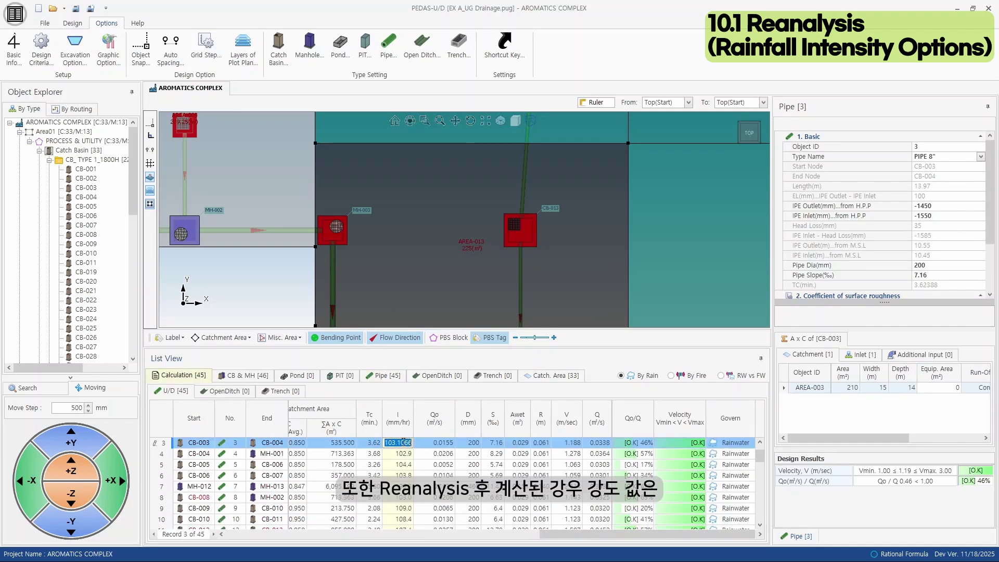
text(100)
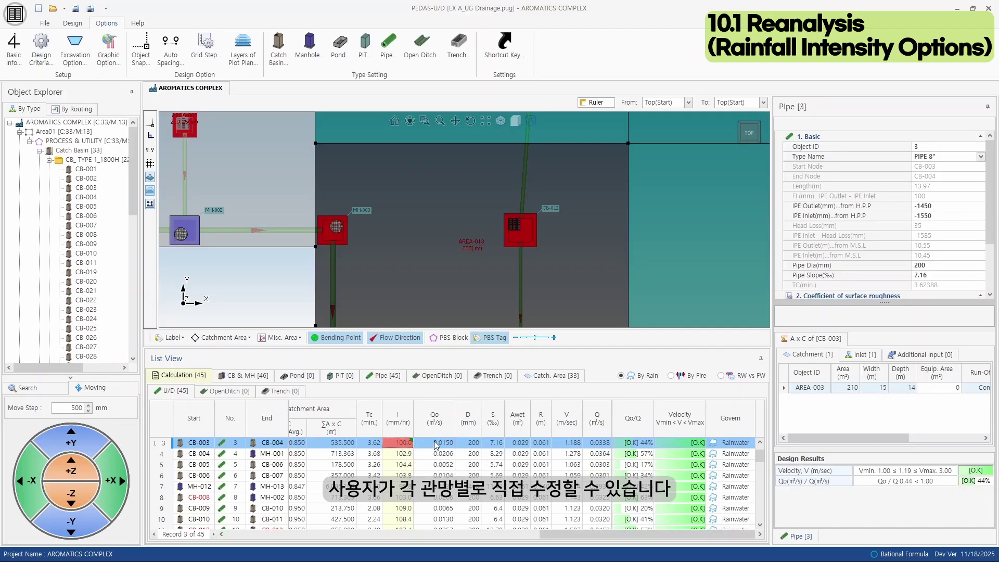
Step: Reset the rainfall intensity of pipe 3 to its original calculated value
right_click(399, 445)
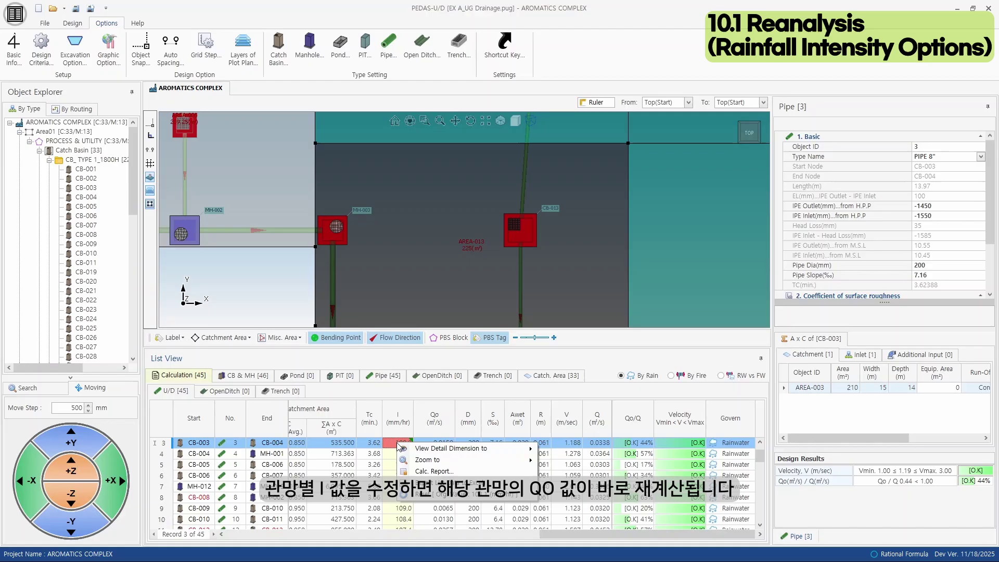
click(498, 499)
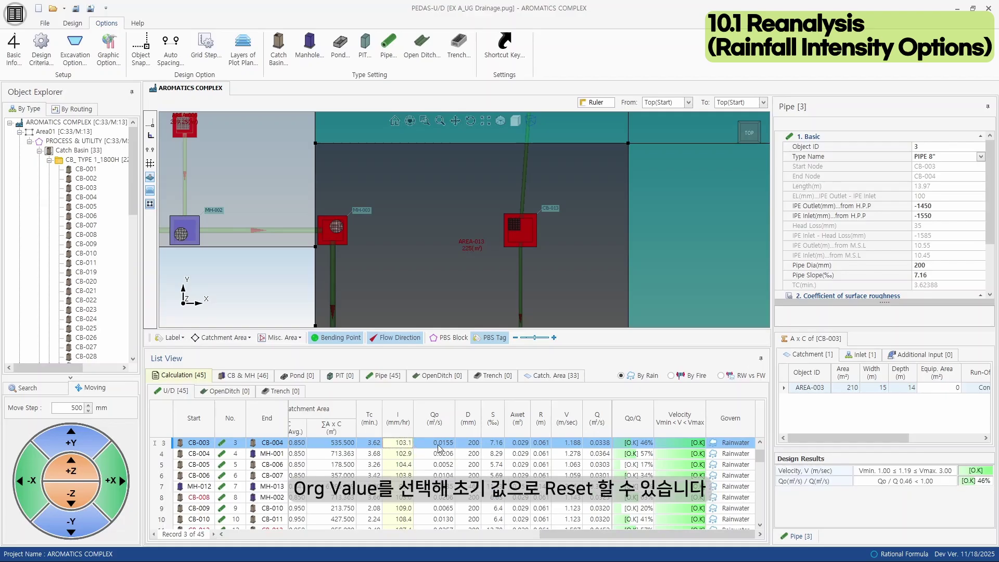
scroll(535, 241, down, 5)
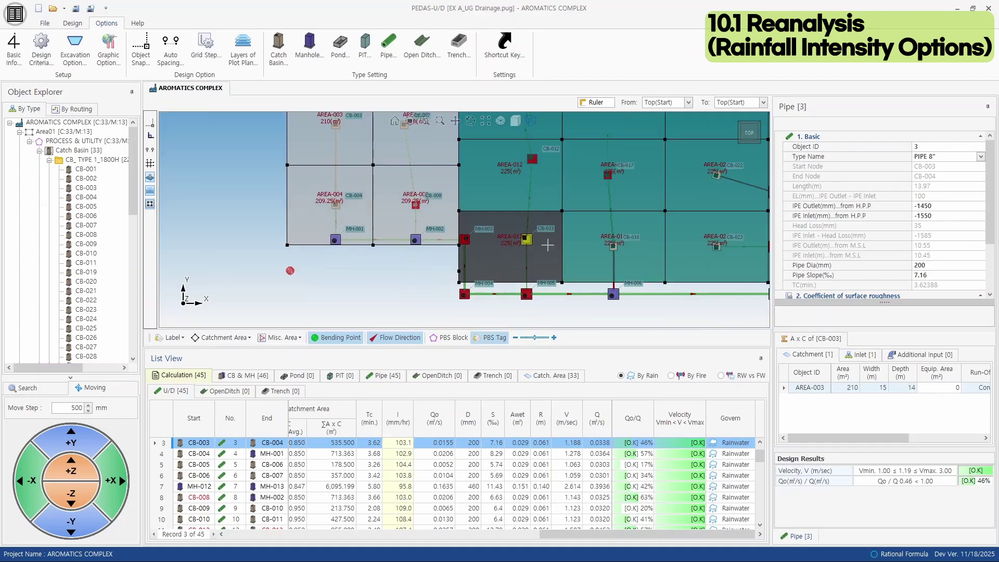
drag(559, 261, 469, 277)
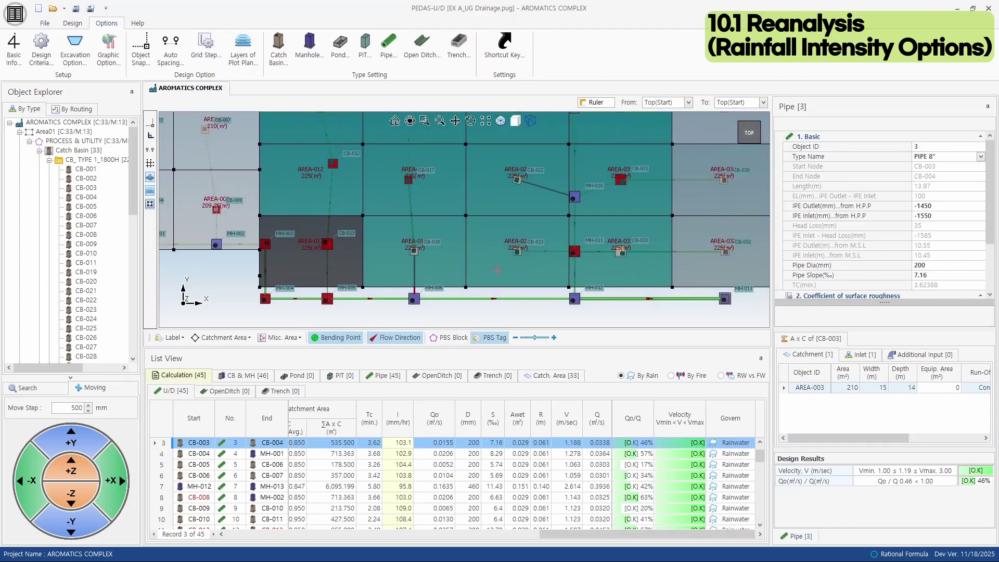
Step: Set the rainfall intensity frequency of catchment area AREA-023 at CB-023 to 25 yr
click(540, 257)
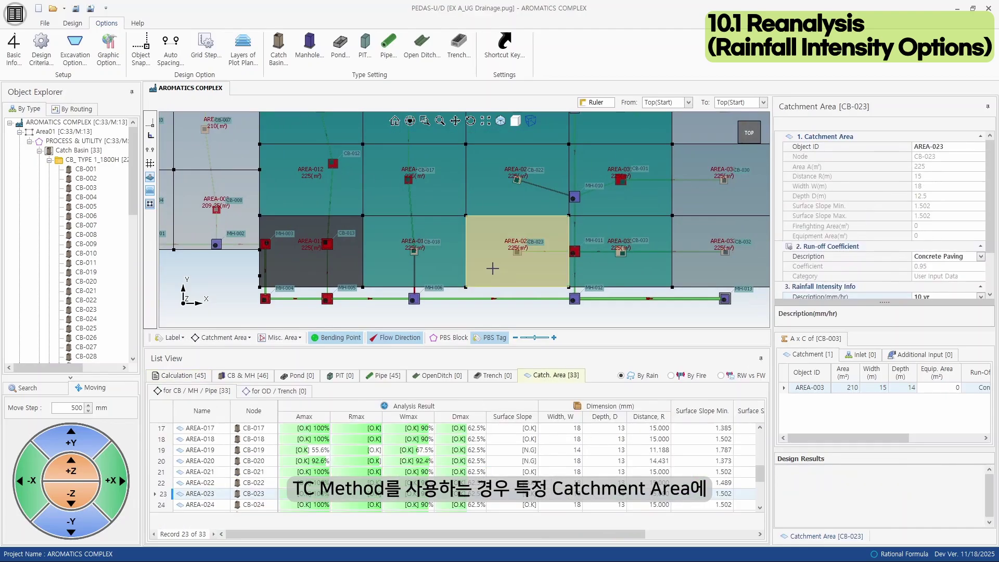
scroll(833, 248, down, 1)
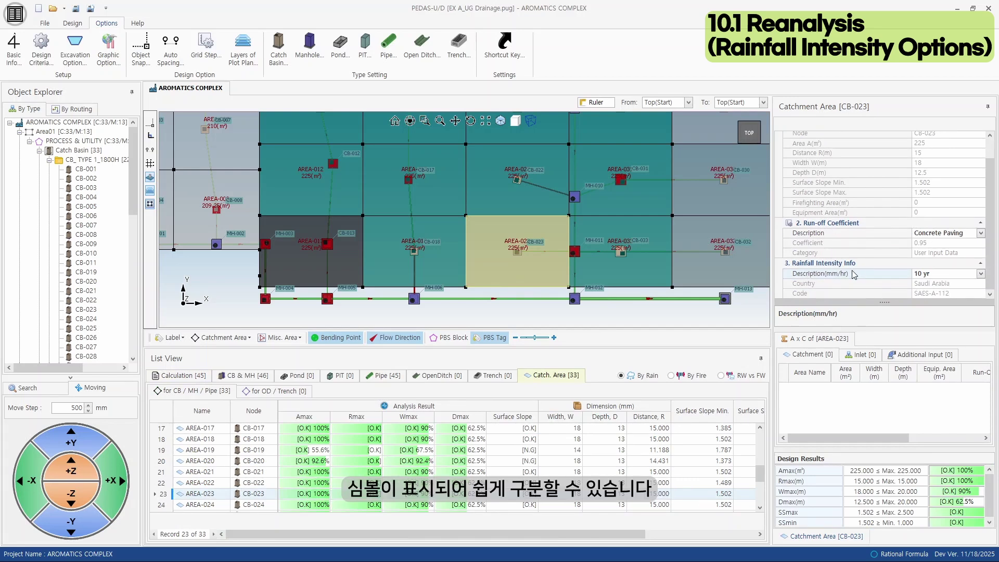
click(980, 274)
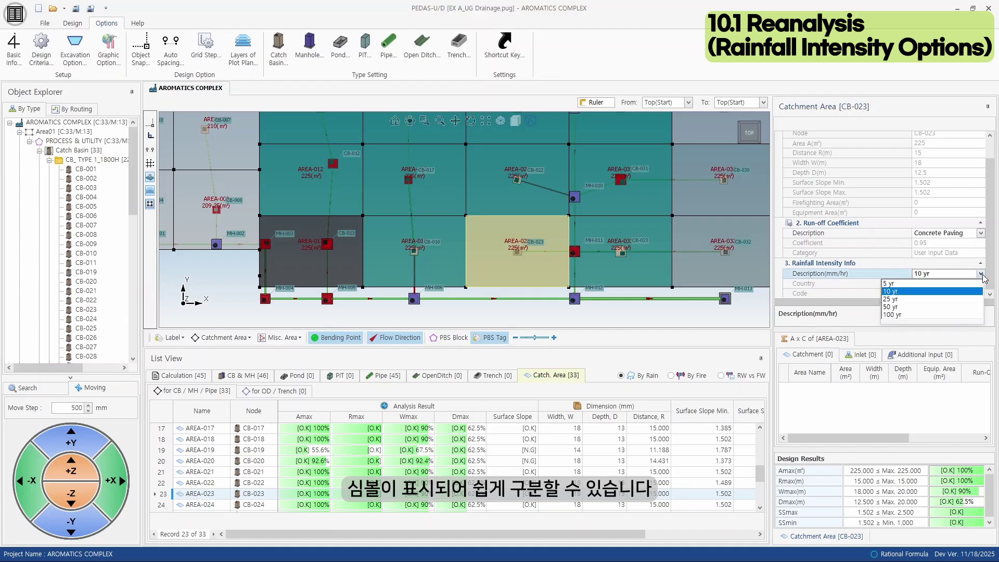
click(901, 300)
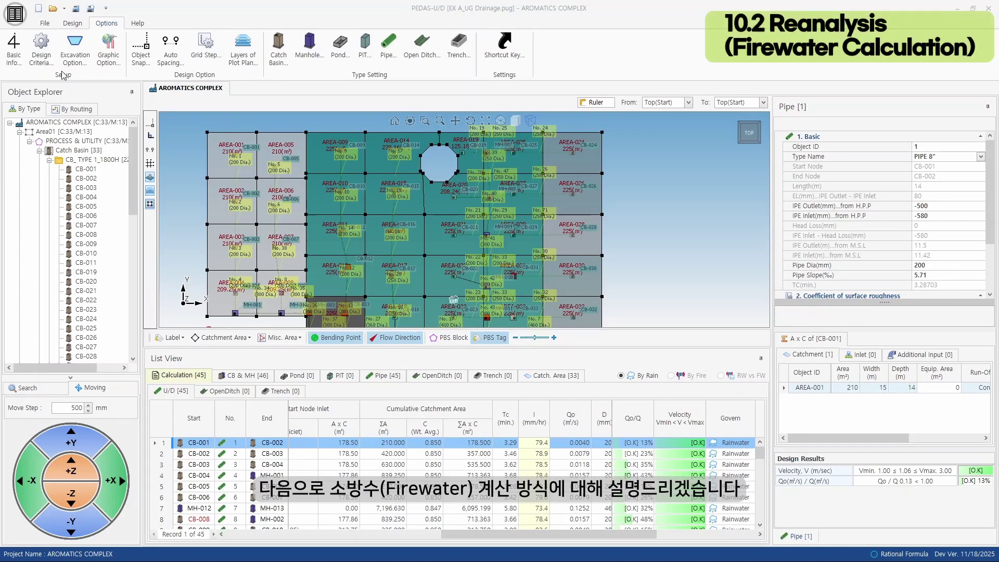
Step: Set the firewater calculating option in the Design Criteria to firewater flow per paved area and accept the criteria
click(41, 58)
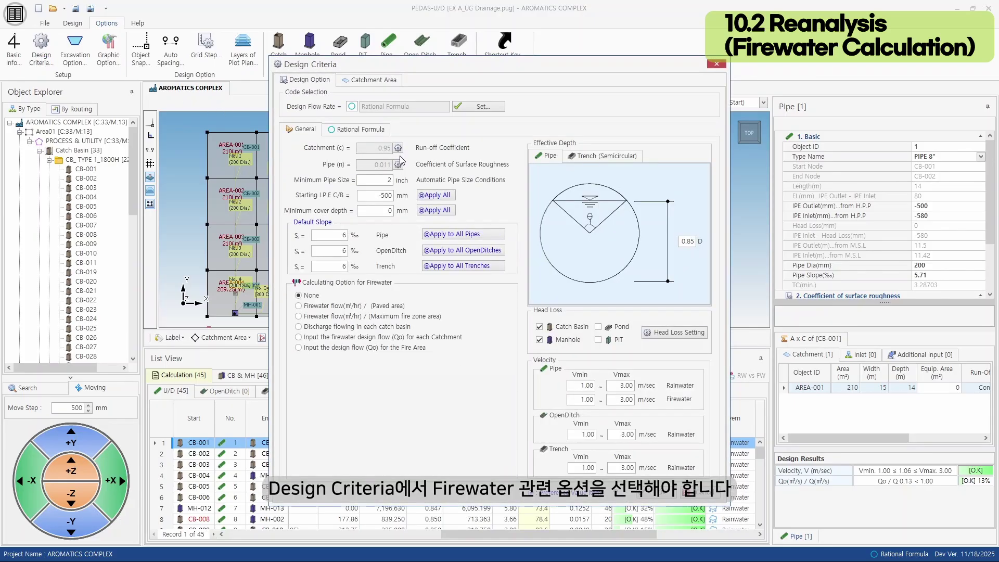
click(322, 307)
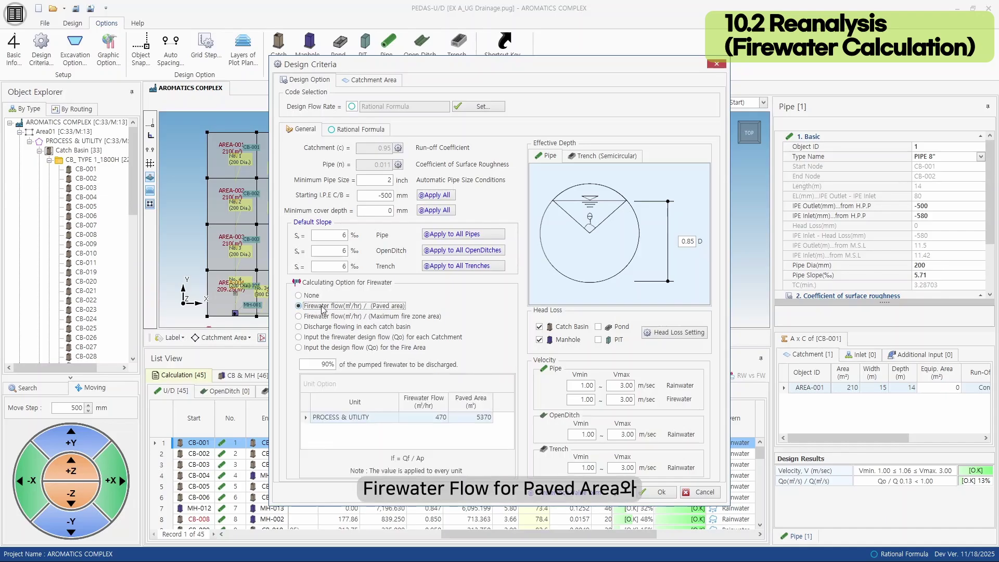
click(323, 317)
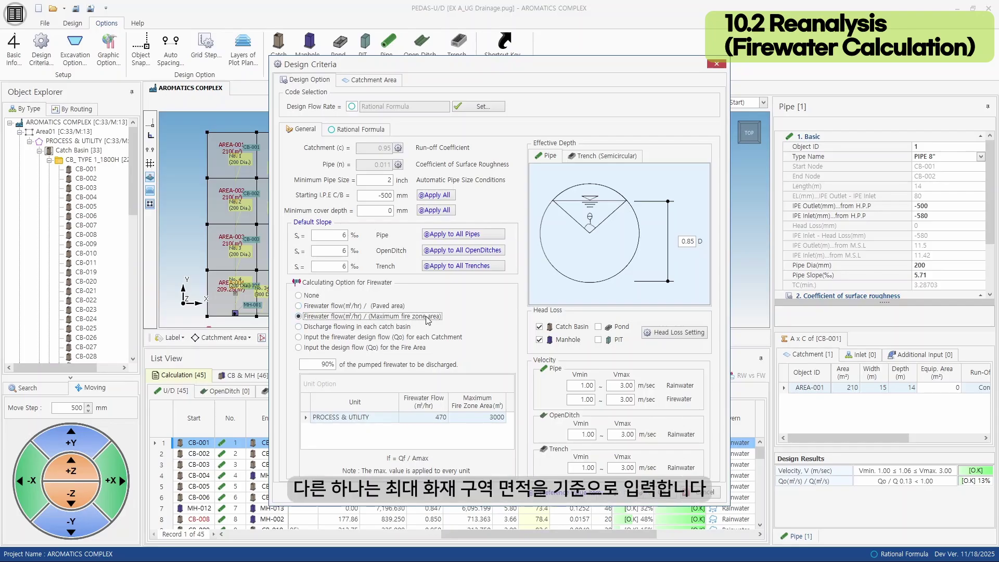
click(395, 309)
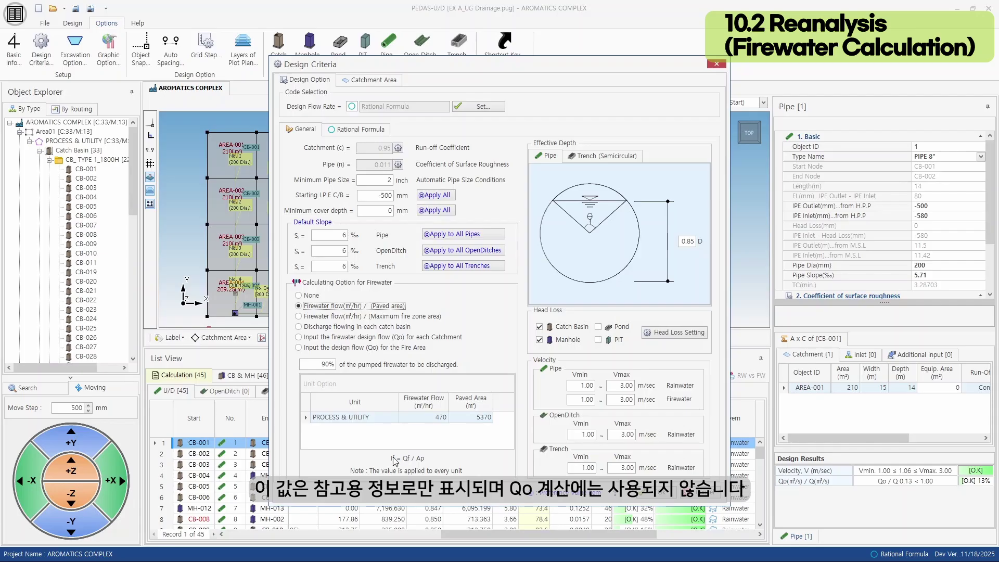
click(655, 490)
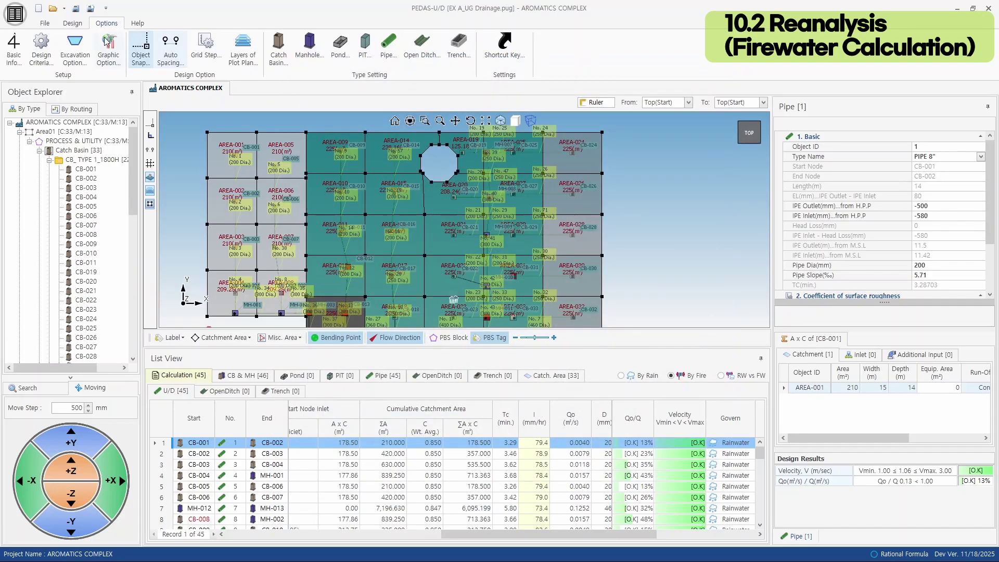
Step: Run the reanalysis with the paved-area firewater option and review the pipe calculation results by fire
click(72, 23)
click(364, 58)
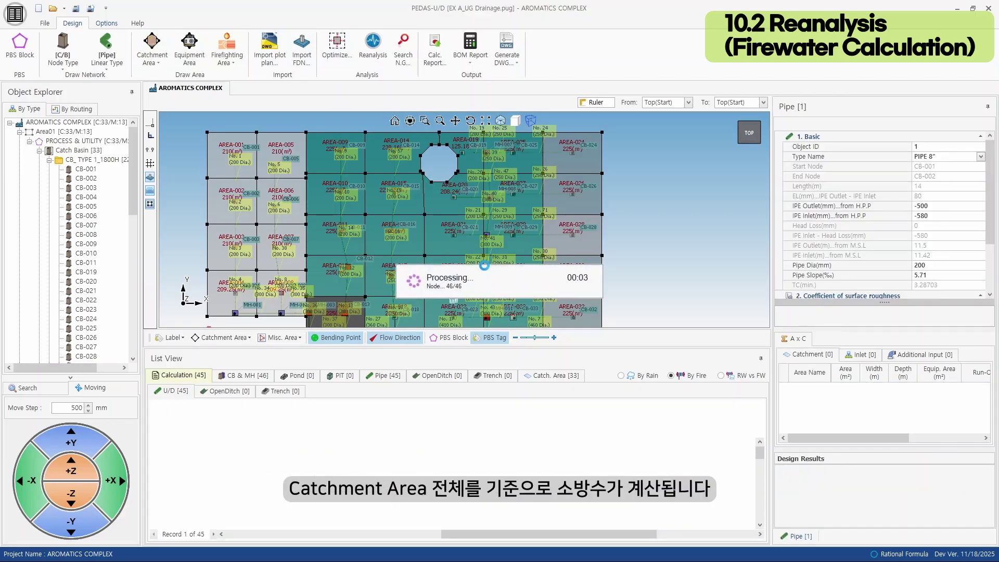
click(527, 323)
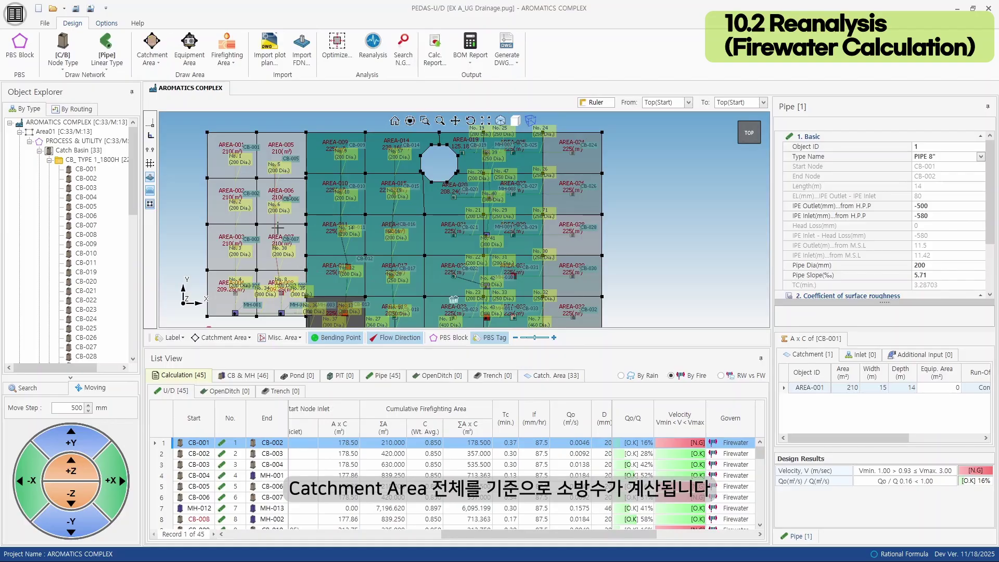
scroll(431, 464, down, 5)
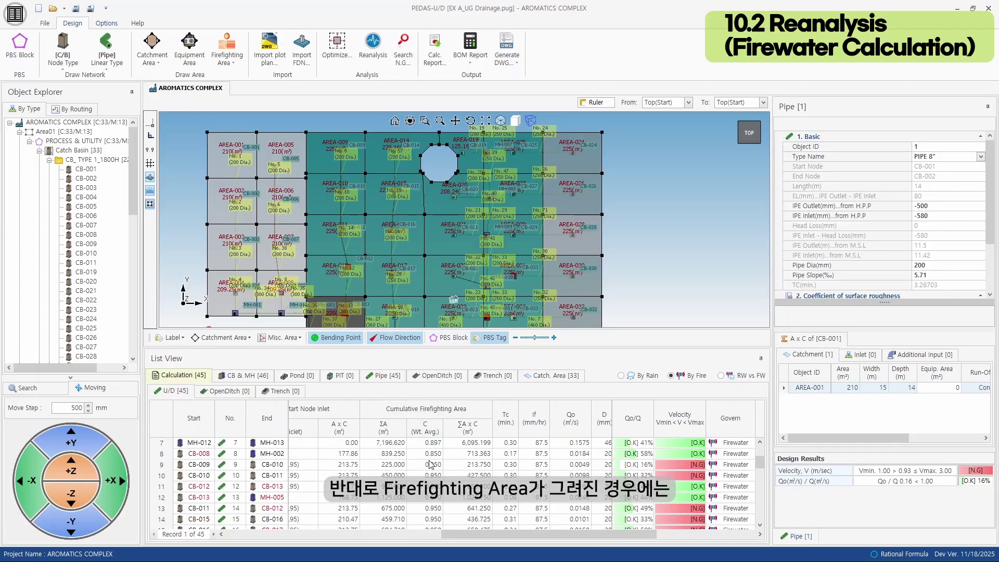
scroll(431, 464, down, 4)
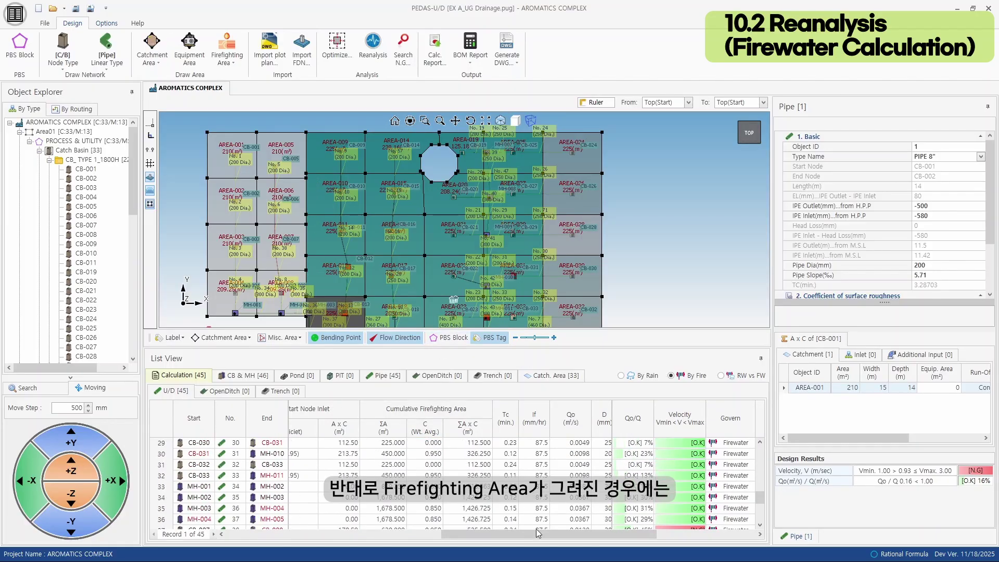
drag(537, 534, 598, 536)
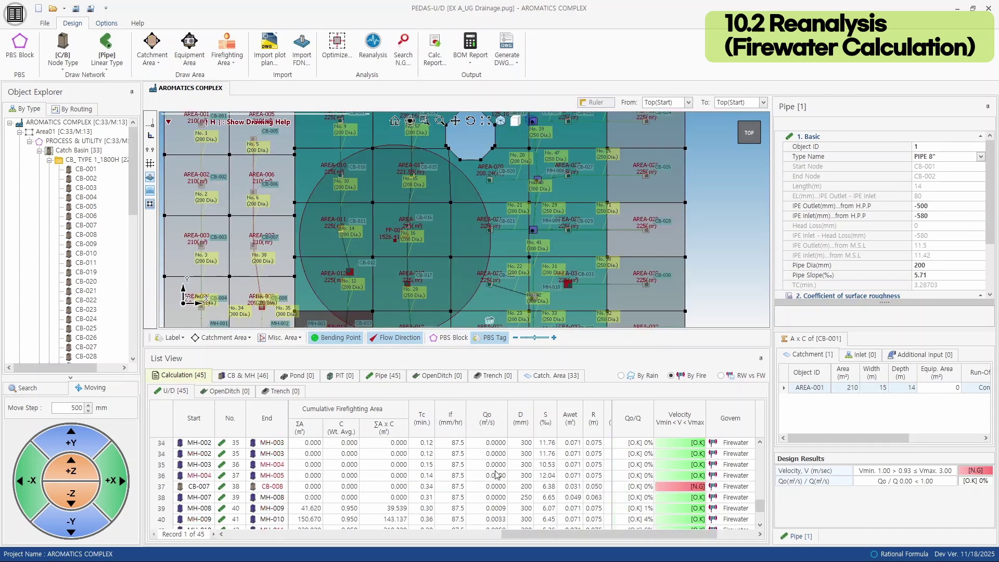
Step: Change the firewater calculating option in the Design Criteria to discharge flowing in each catch basin and accept the criteria
click(106, 23)
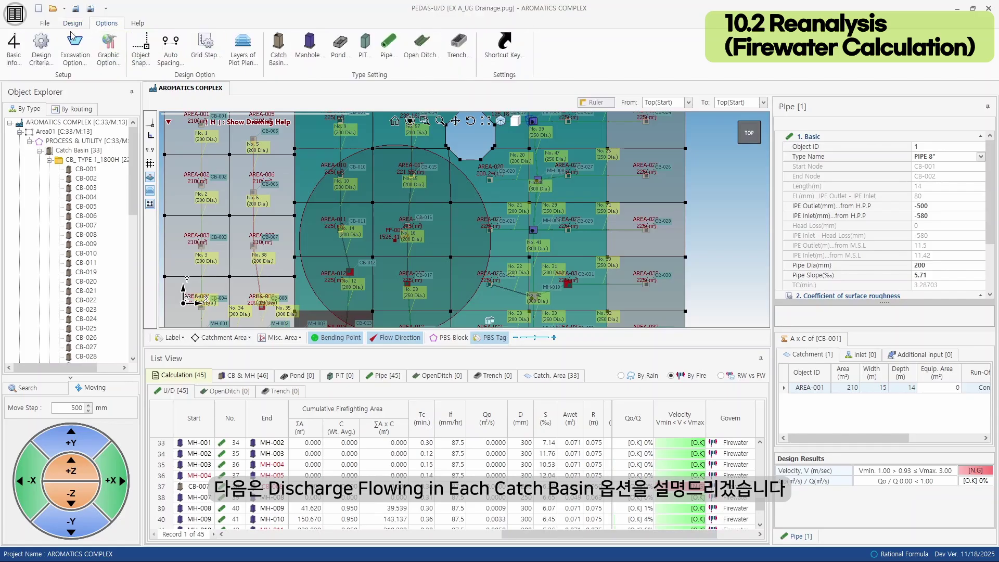
click(42, 45)
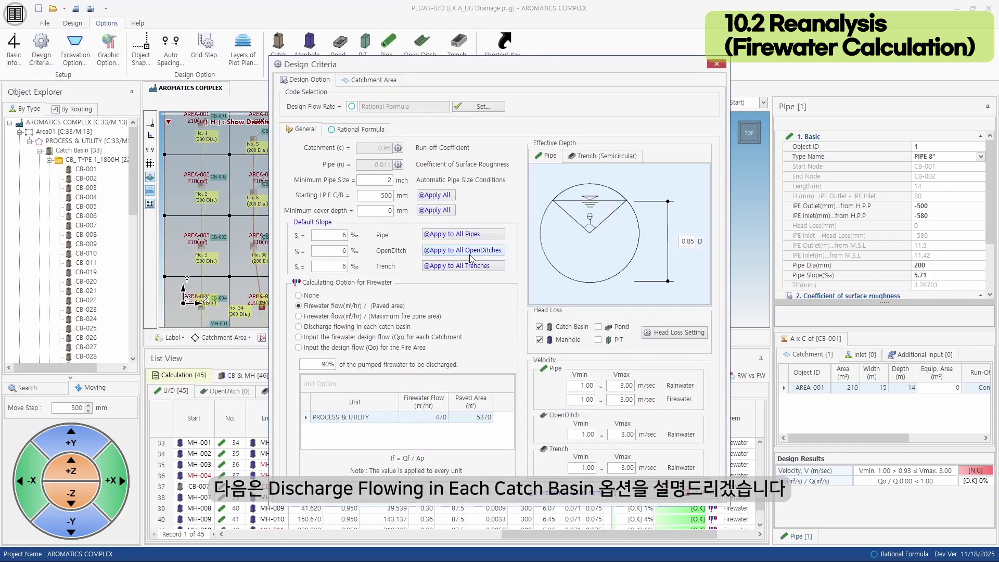
click(344, 327)
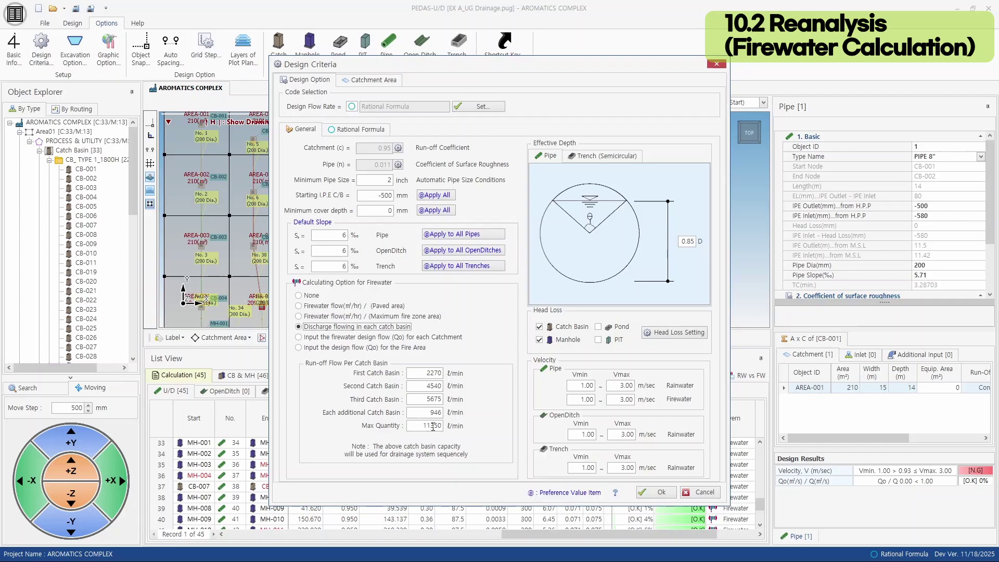
click(662, 492)
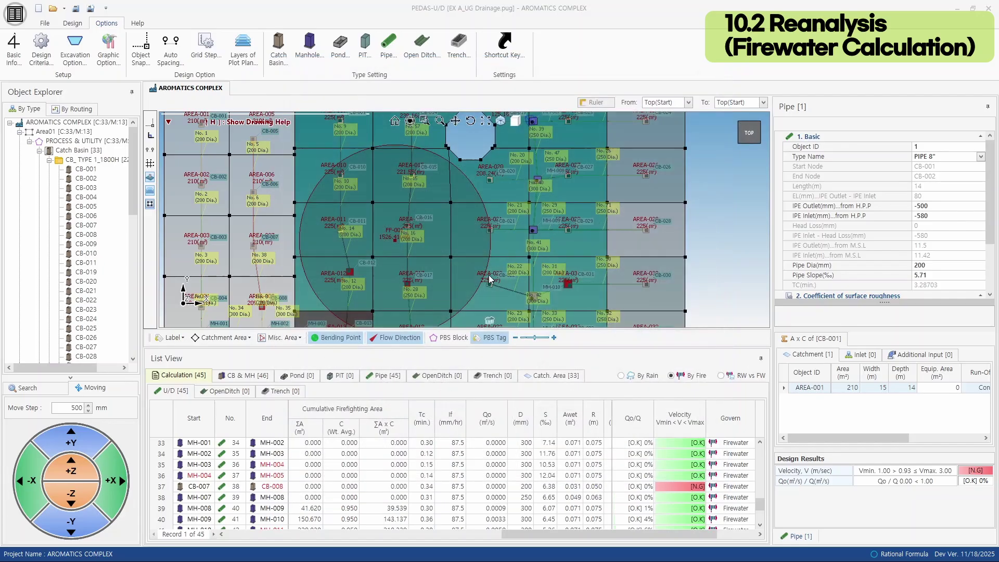
Step: Bring the empty plan space beyond the catchment grid, next to AREA-030, into view and bring up the design commands
click(546, 322)
scroll(640, 252, down, 3)
drag(695, 247, 492, 241)
scroll(523, 237, up, 3)
click(72, 23)
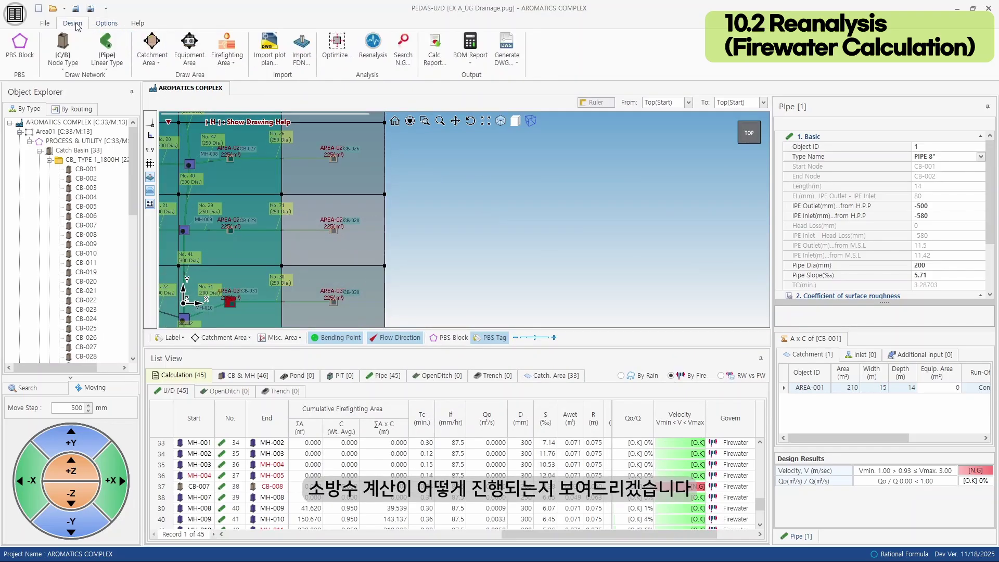
Step: Draw a chain of six catch basins connected by five 14" pipes in the empty area beside the catchment grid
click(106, 65)
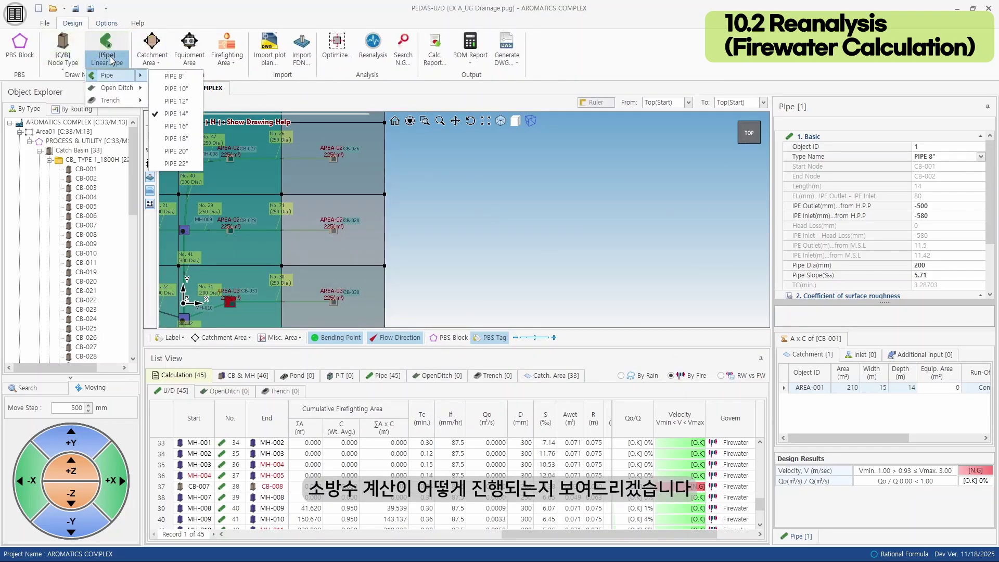
click(81, 50)
click(107, 49)
click(480, 187)
click(482, 222)
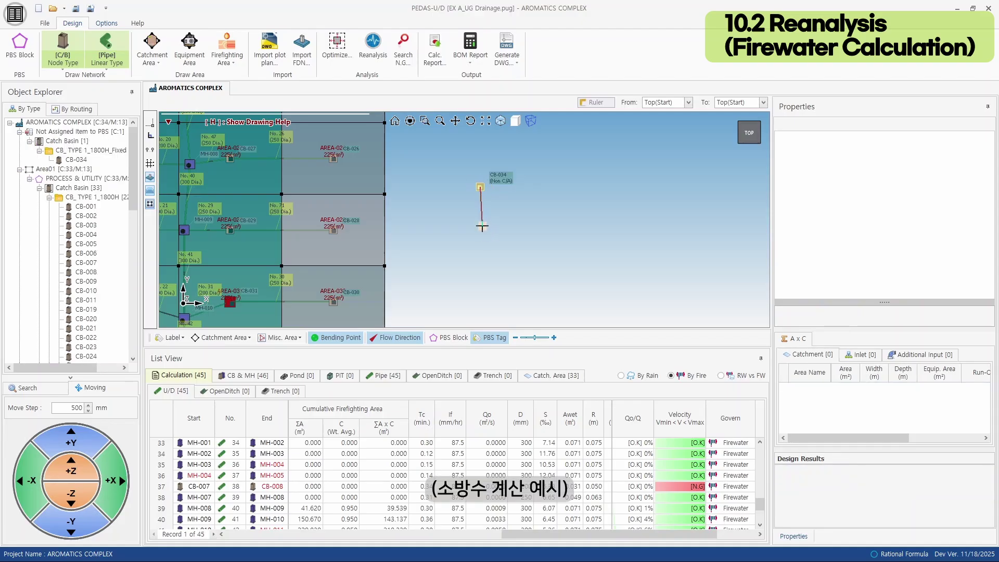
click(482, 255)
click(533, 255)
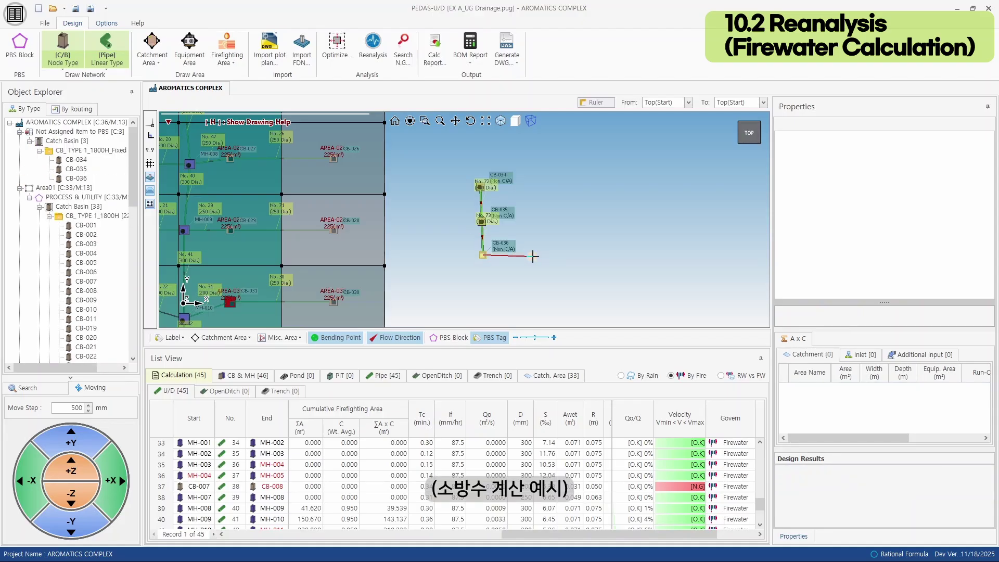
click(575, 254)
click(600, 223)
key(Escape)
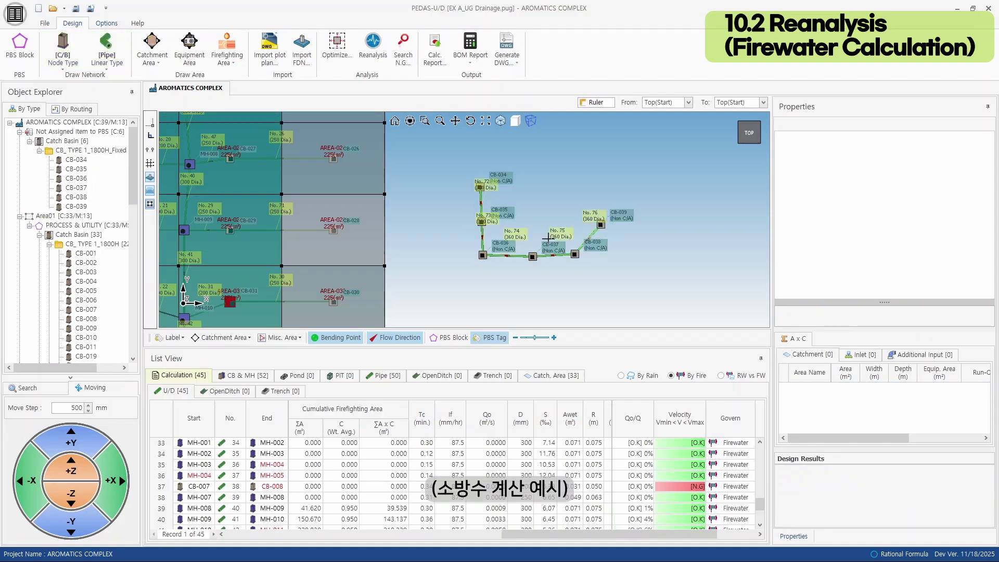
Step: Reanalyze the network and review the design flow (Qo) along the new chain of pipes, 72 to 76
scroll(507, 222, up, 2)
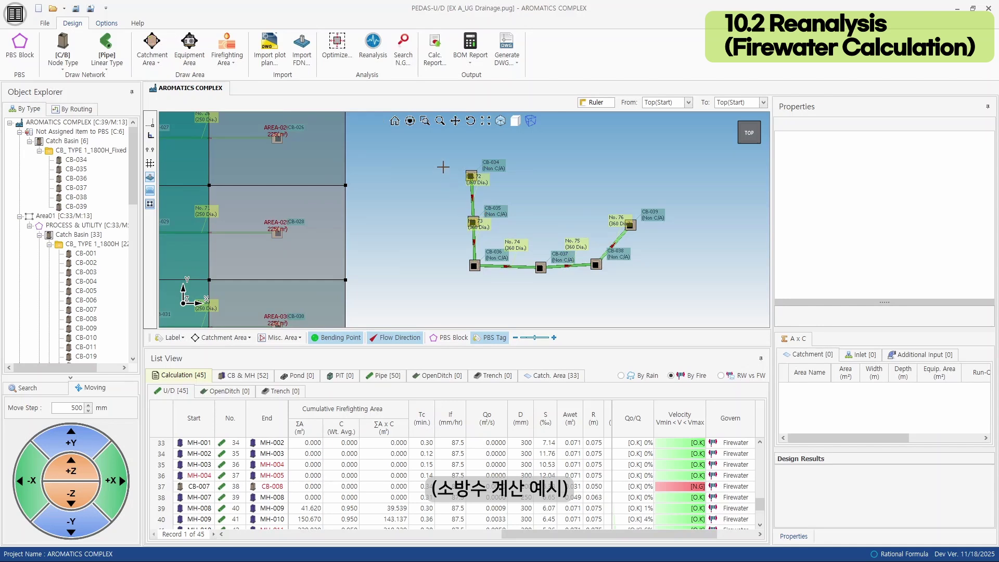
click(373, 46)
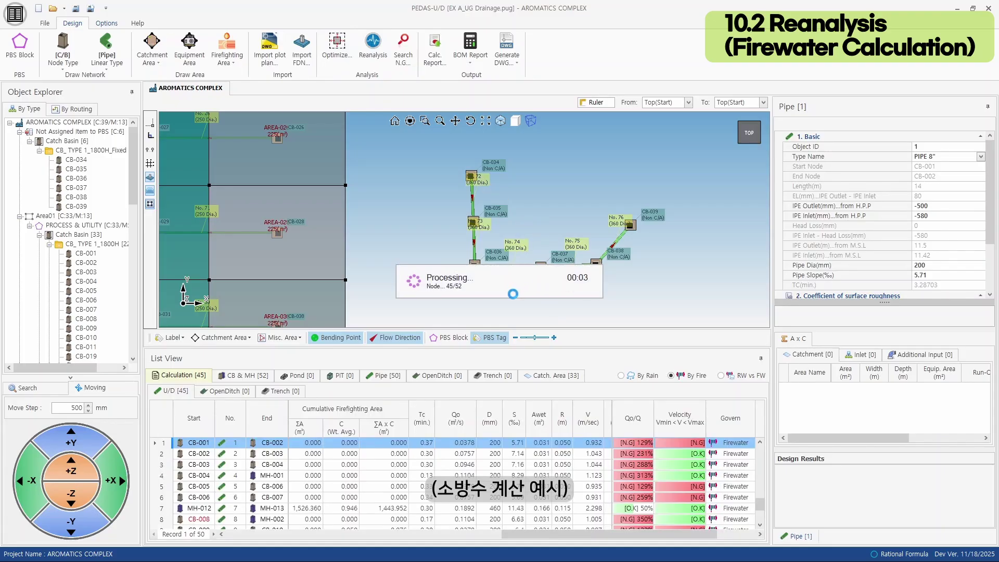
click(526, 320)
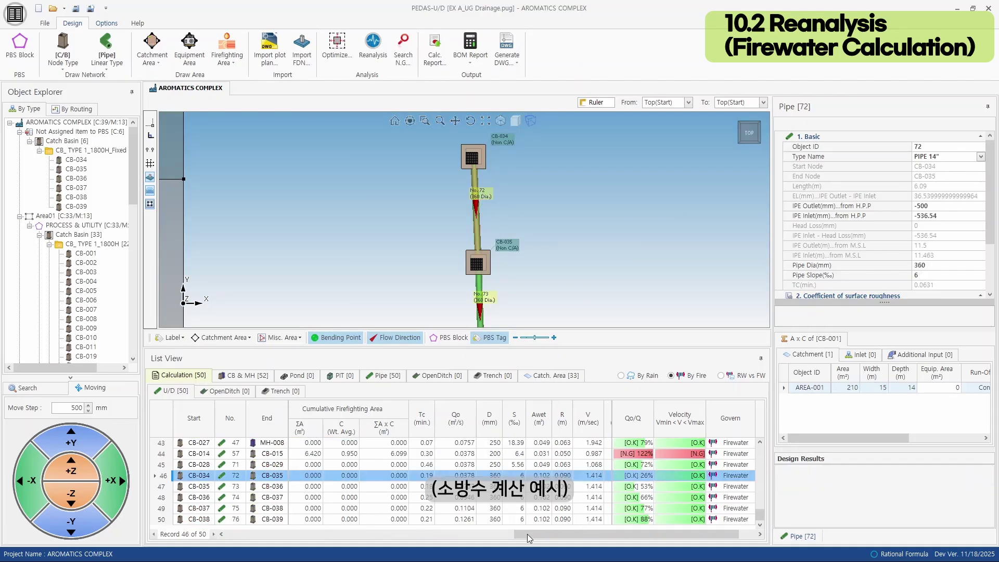
drag(529, 539, 575, 539)
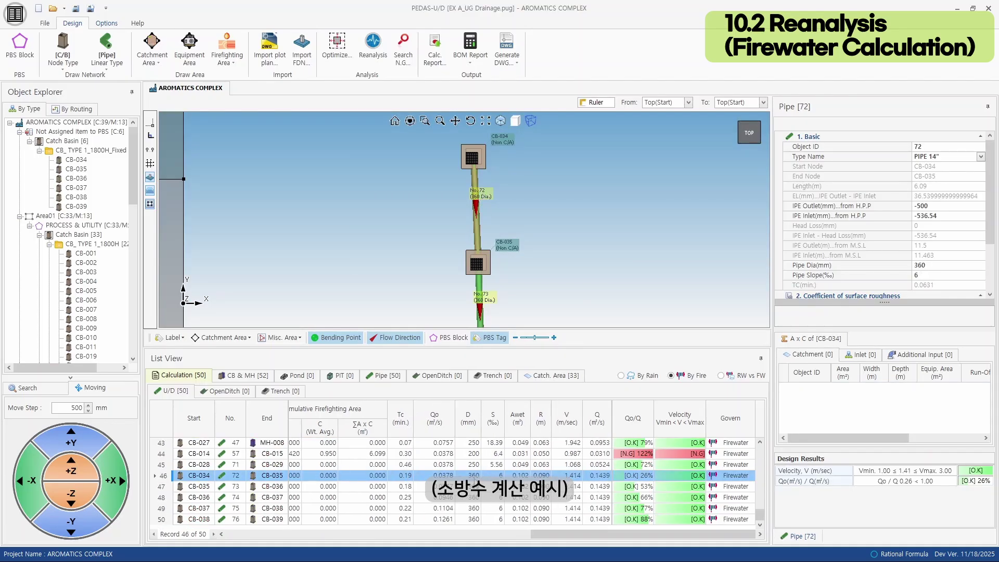
click(448, 486)
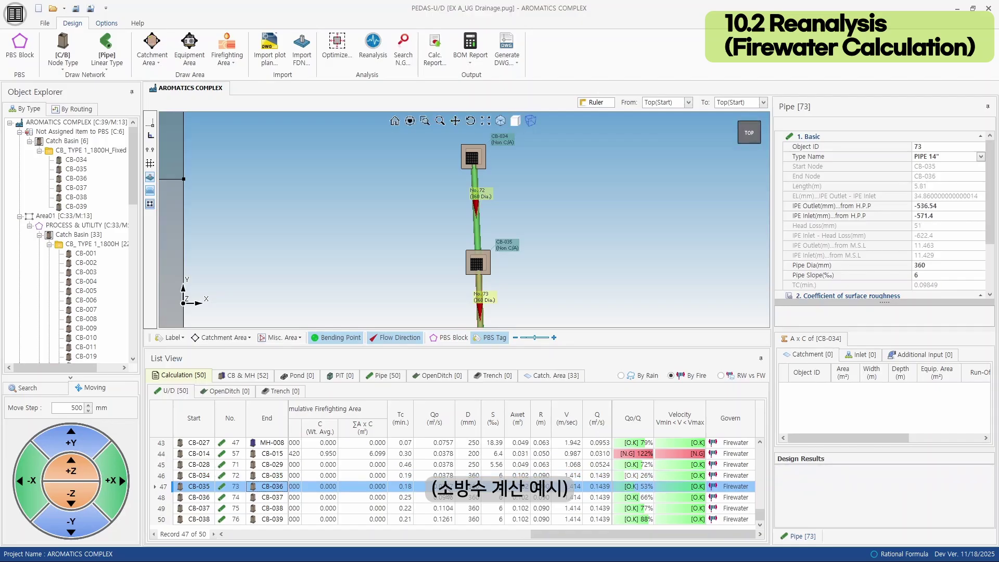
click(444, 501)
click(446, 507)
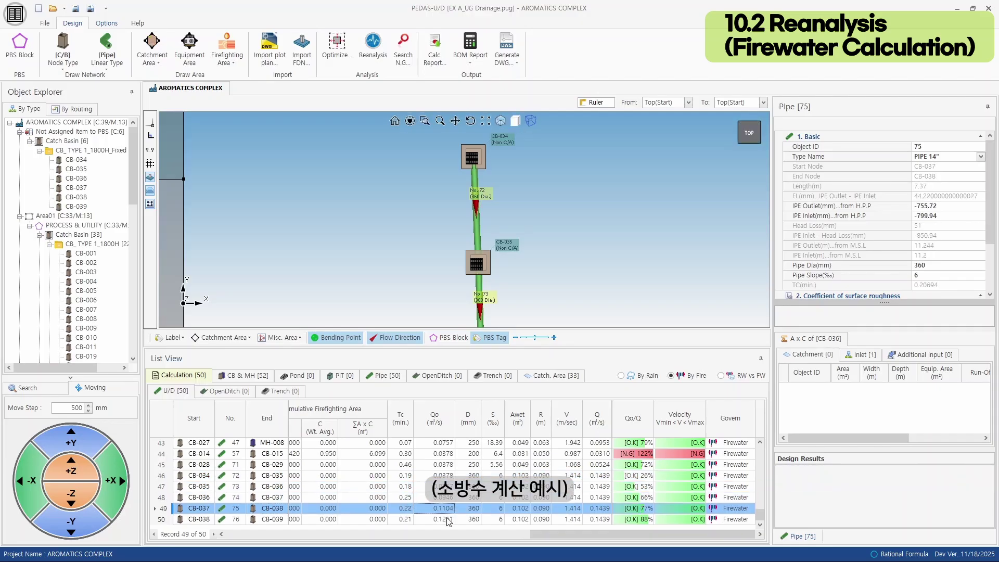
click(449, 519)
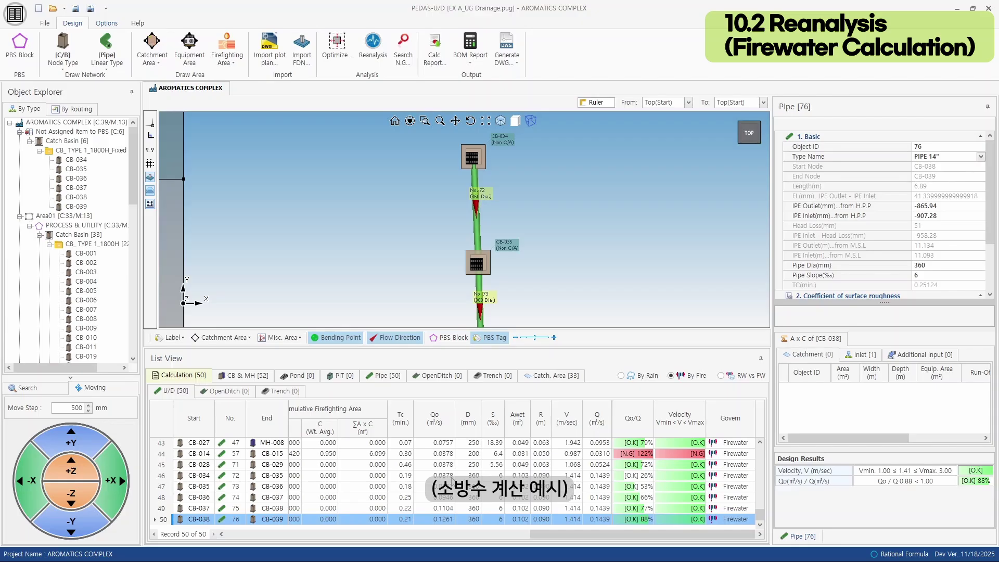
Step: Set the design criteria's firewater calculating option to "Input the firewater design flow (Qo) for each Catchment"
click(106, 23)
click(41, 49)
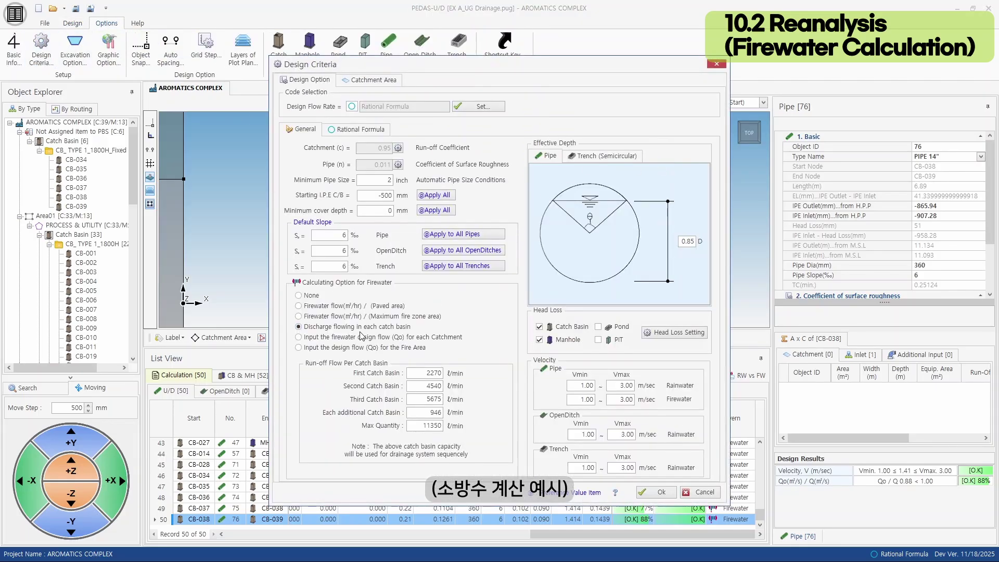
click(360, 337)
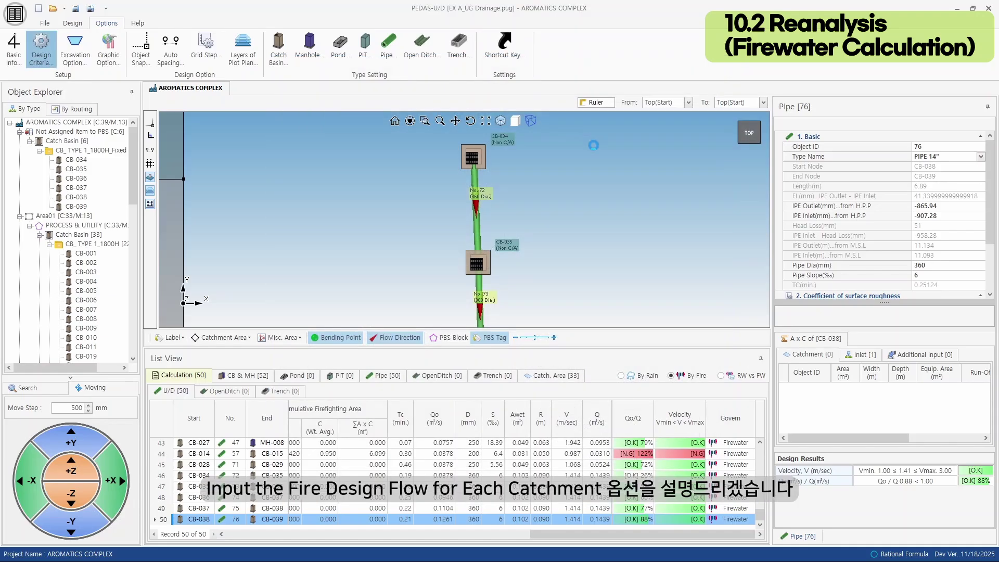
click(41, 46)
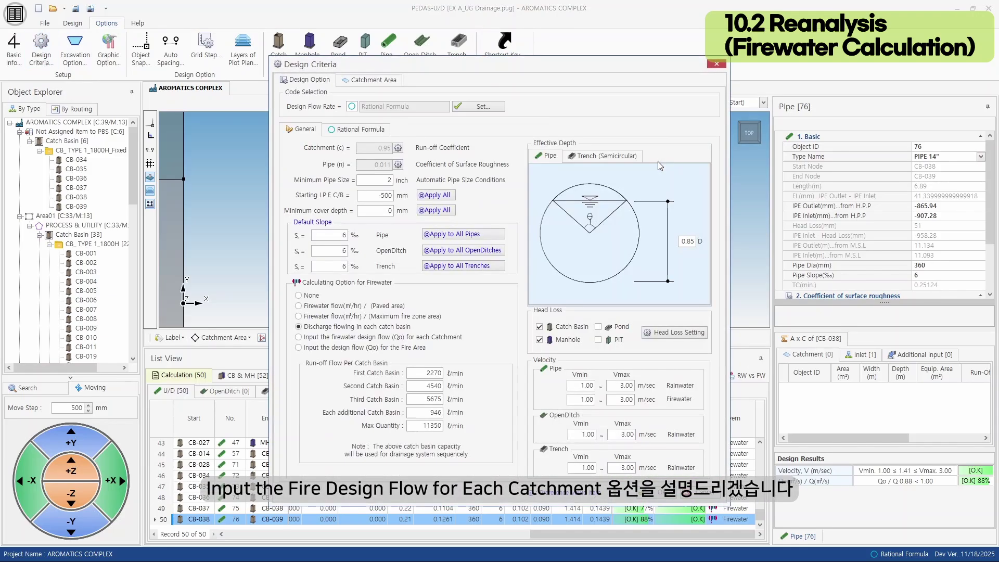
click(360, 337)
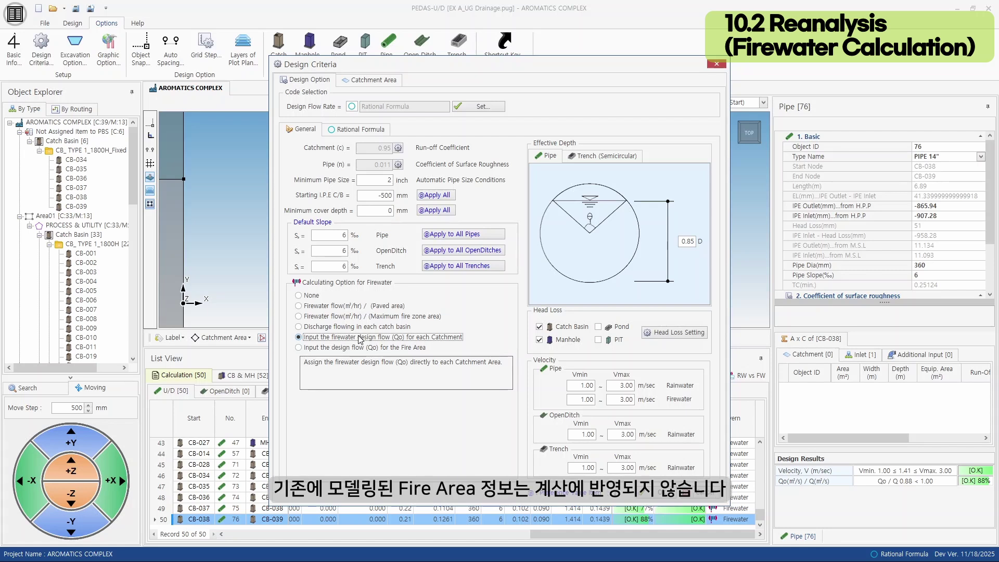
click(662, 494)
click(556, 322)
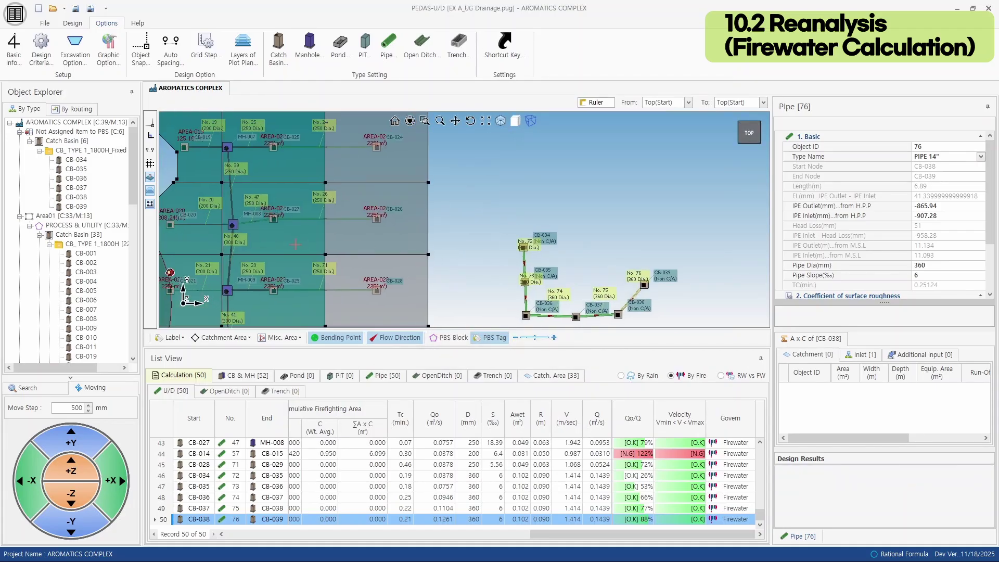
Step: Enter a firewater Qo for catchment area AREA-027 at node CB-027
click(300, 242)
scroll(299, 245, up, 2)
drag(298, 248, 339, 266)
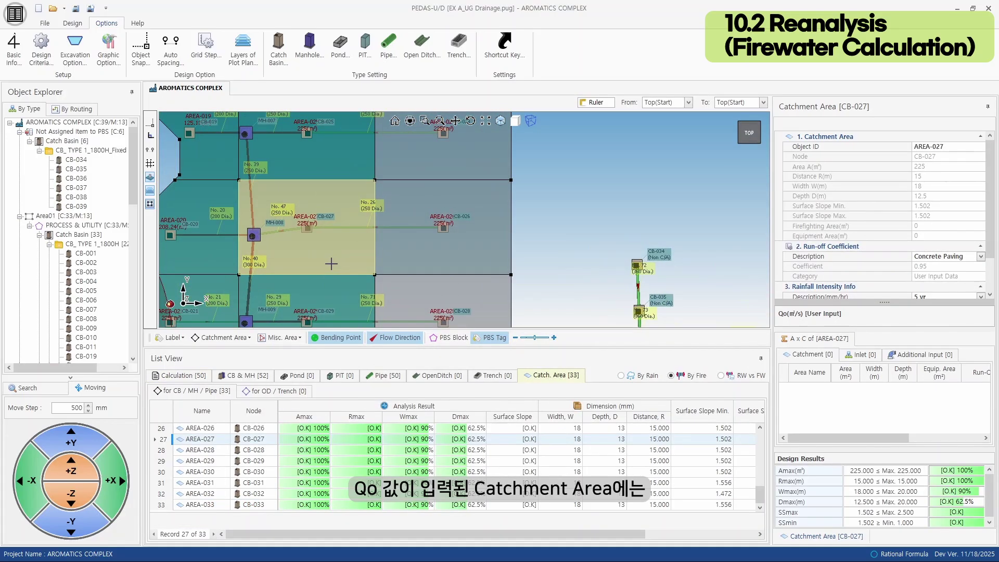
scroll(847, 240, down, 1)
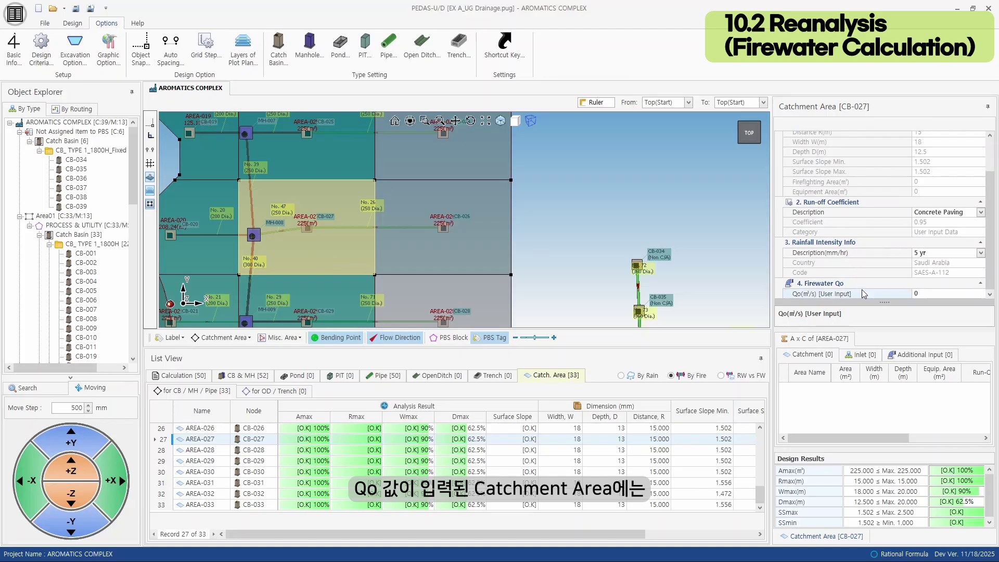
click(926, 294)
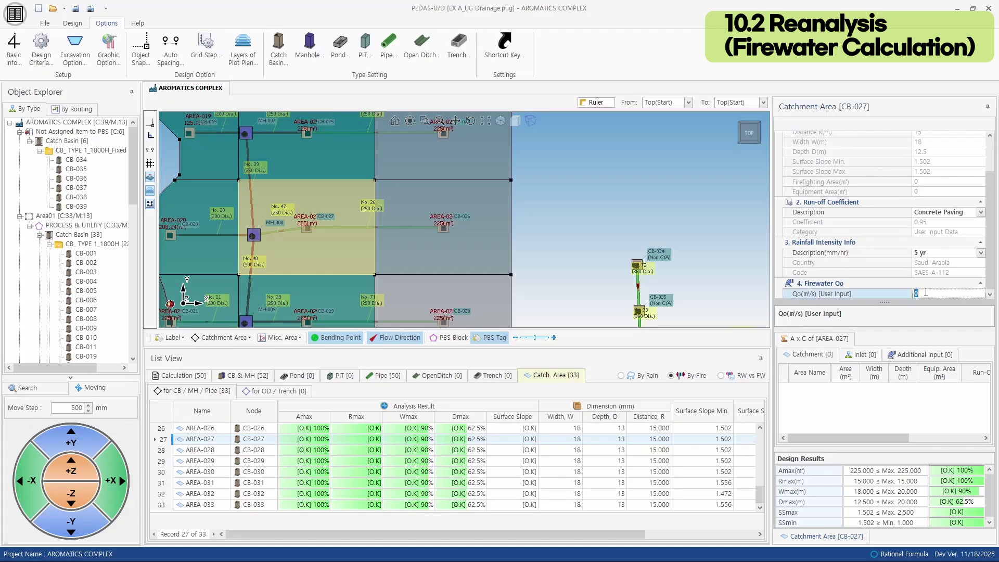
key(Return)
Step: Set the firewater Qo of catchment area AREA-026 at node CB-026 to 10 m³/s
click(481, 245)
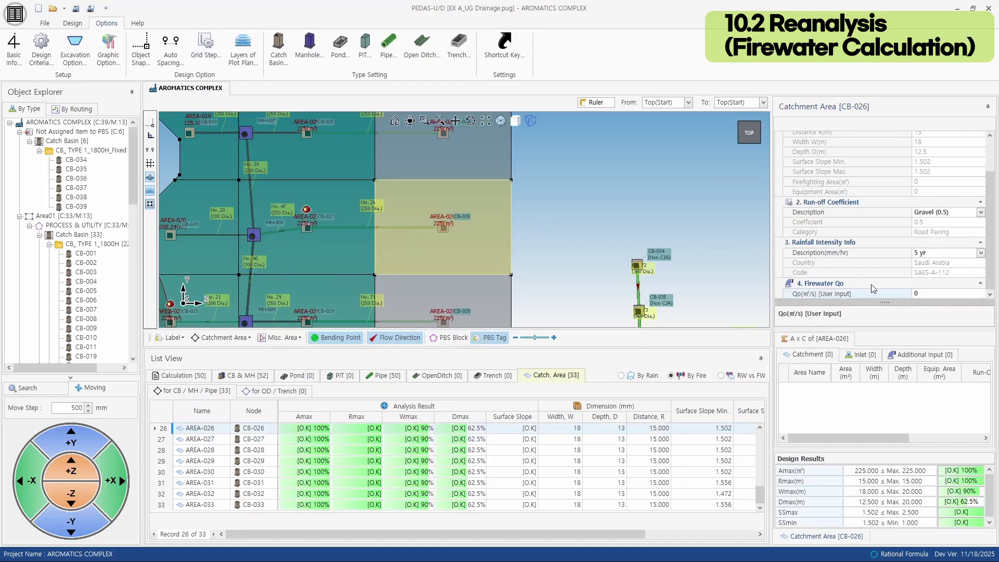
click(920, 294)
text(10)
key(Return)
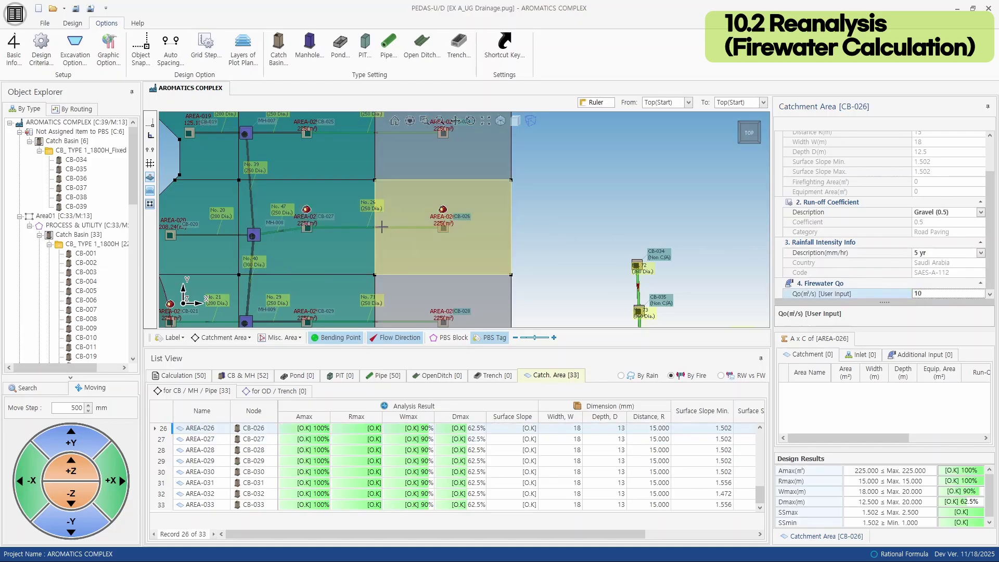
Step: Change the firewater calculating option in the design criteria to "Input the design flow (Qo) for the Fire Area"
scroll(444, 214, up, 2)
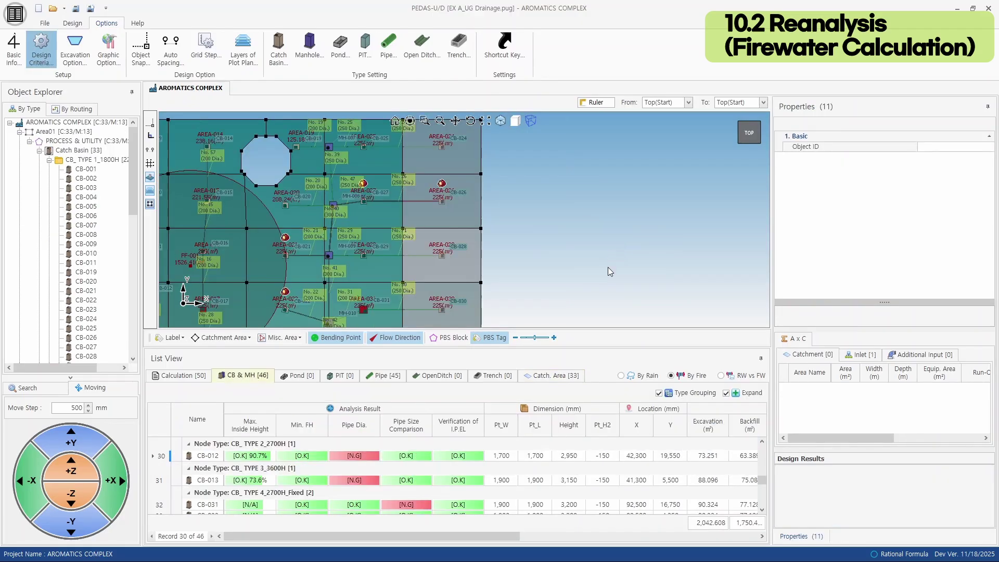
click(344, 347)
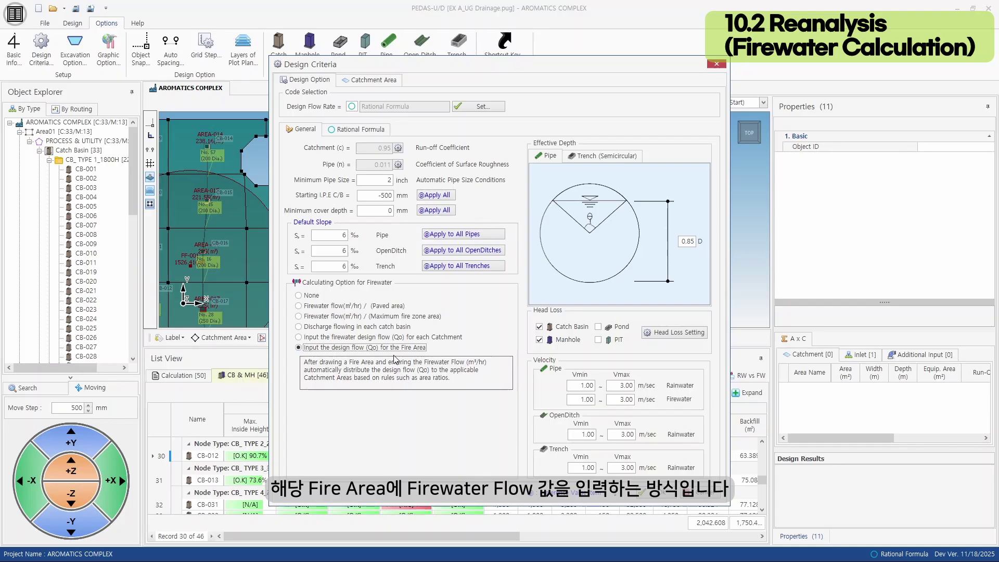
click(652, 493)
click(545, 325)
Step: Select firefighting area FF-001 where it overlaps catchment area AREA-016
scroll(278, 281, down, 3)
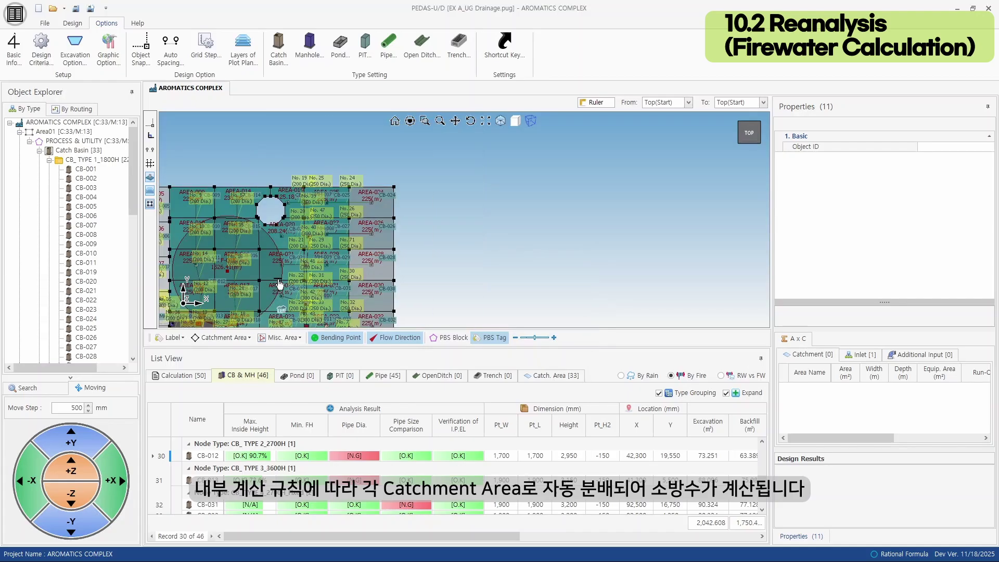
scroll(279, 285, up, 3)
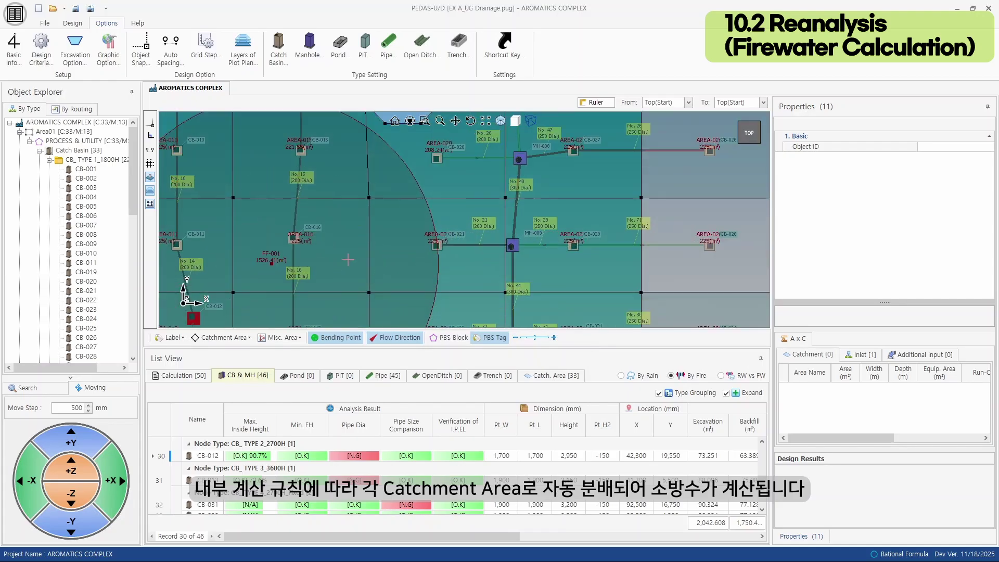
right_click(348, 259)
mouse_move(520, 365)
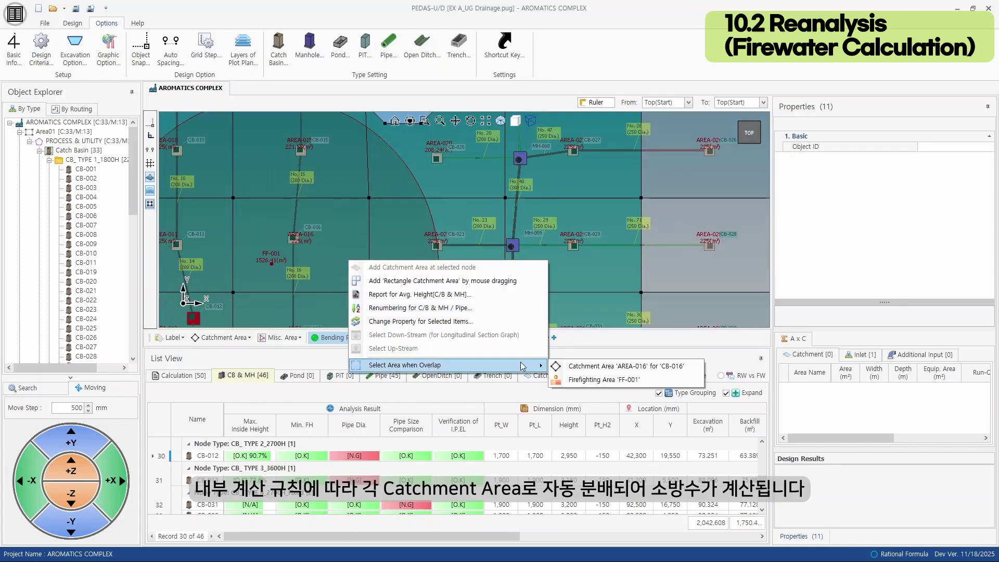
click(608, 380)
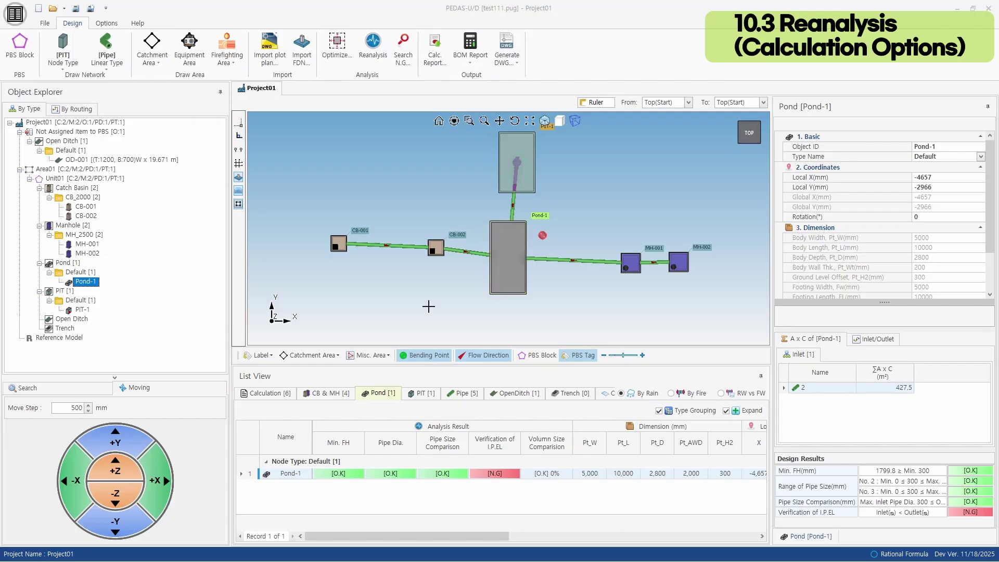
Step: In the pipe calculation list, set the Qo of the pipe from Pond-1 to MH-001 to 0.002 m³/s
click(265, 393)
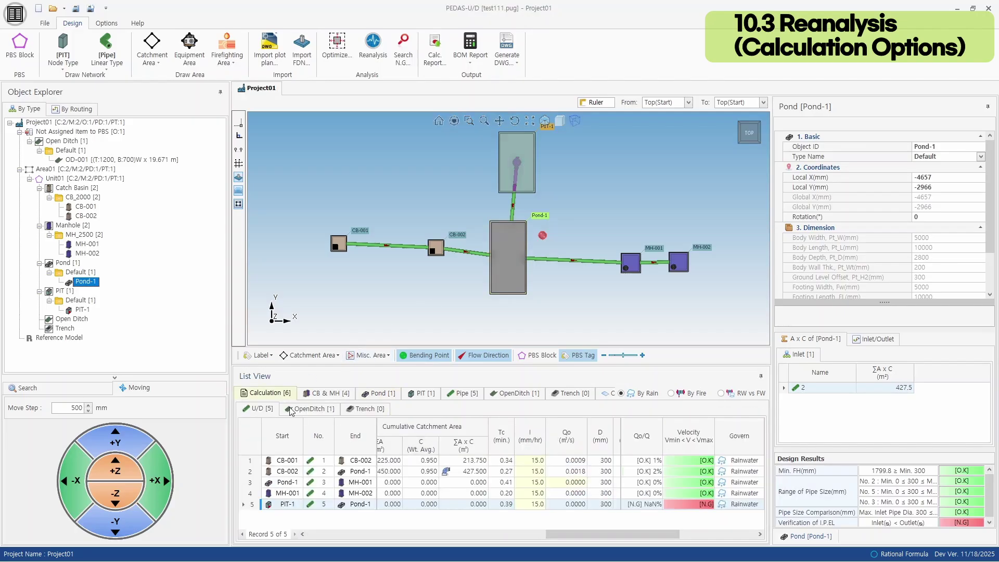
click(574, 484)
text(0.00)
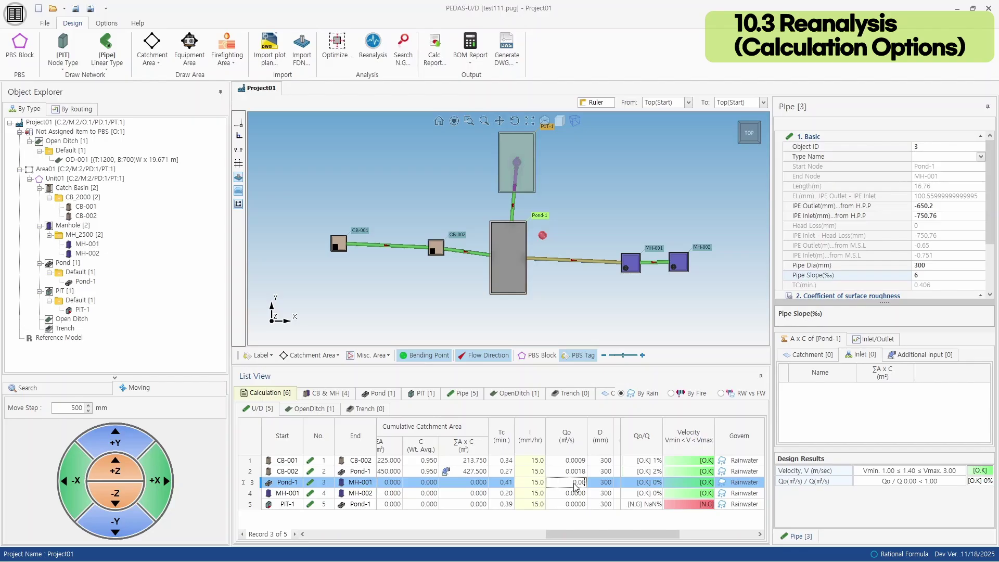
text(2)
key(Return)
scroll(577, 487, right, 3)
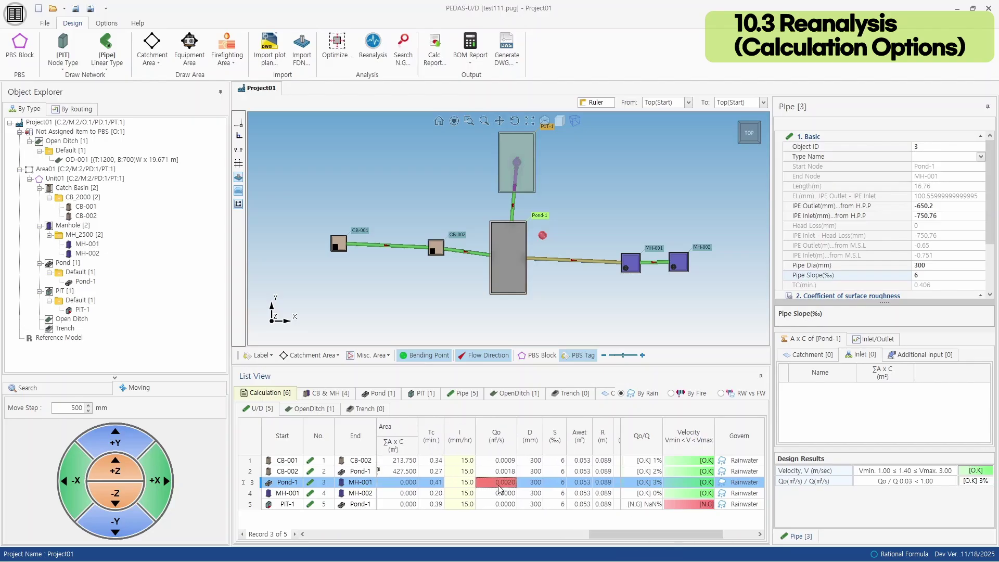
Step: Run the network reanalysis twice and check the Qo passed to the downstream pipe from MH-001 to MH-002
click(372, 44)
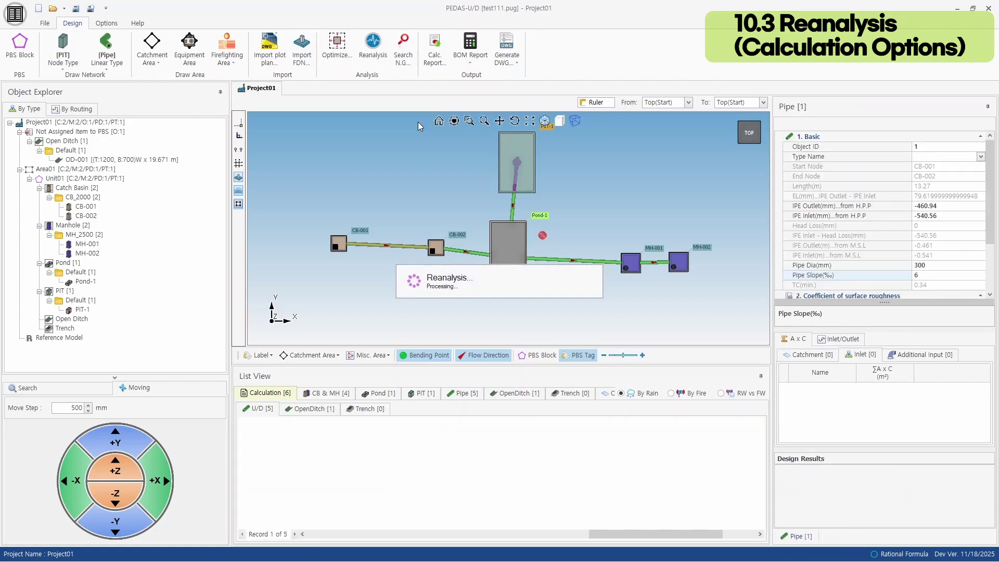
click(526, 321)
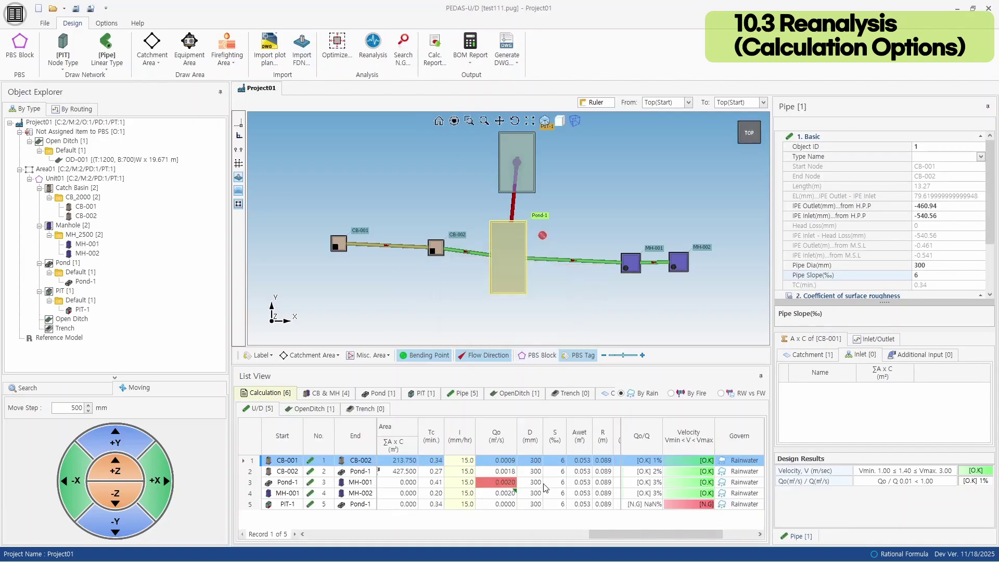
click(510, 491)
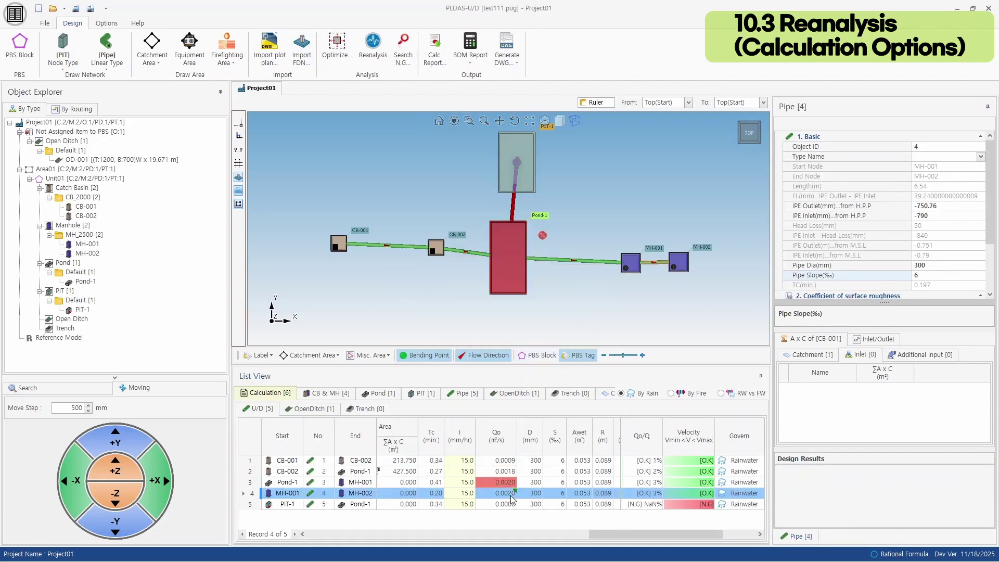
click(373, 46)
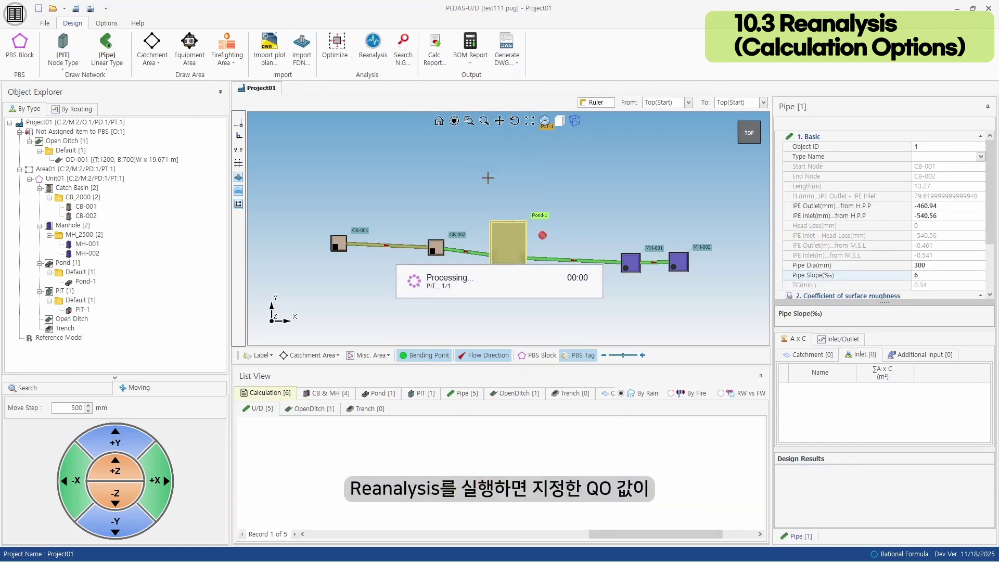
click(531, 328)
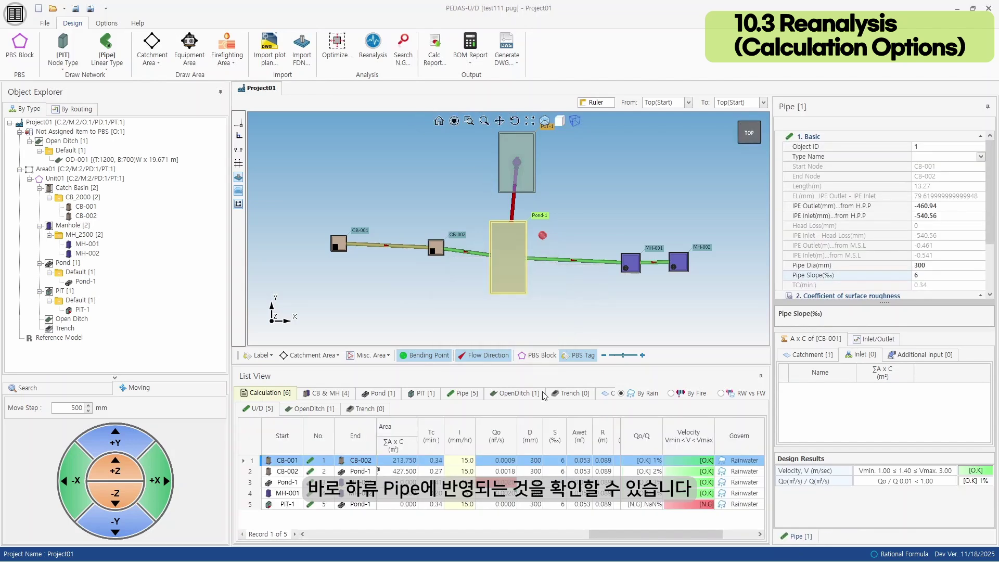
Step: Set the IPE Outlet level of the pipe from PIT-1 to Pond-1 to -2800 mm
click(512, 493)
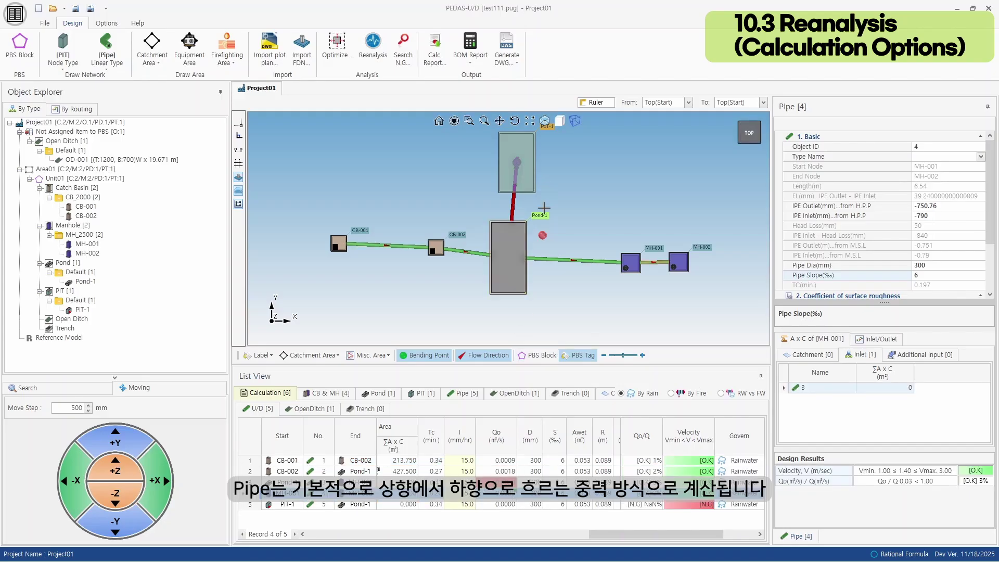
scroll(542, 208, down, 2)
scroll(507, 219, up, 2)
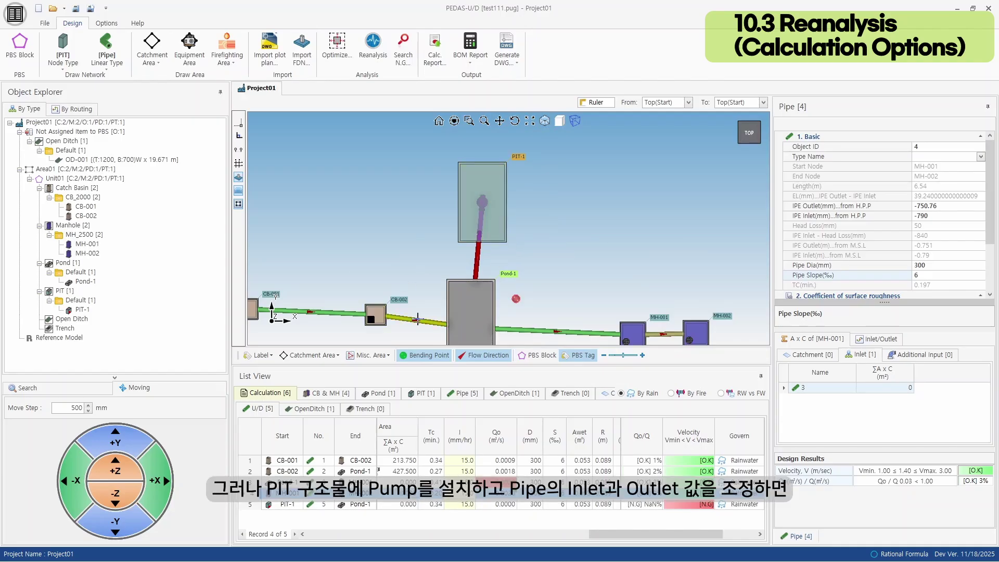
drag(521, 289, 494, 199)
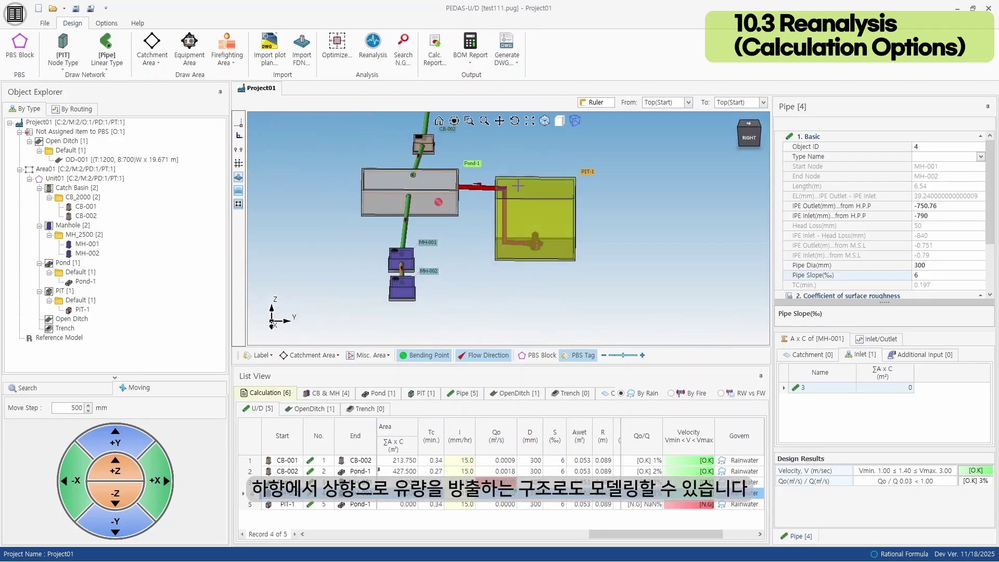
scroll(495, 193, up, 2)
scroll(461, 198, down, 1)
drag(476, 216, 498, 252)
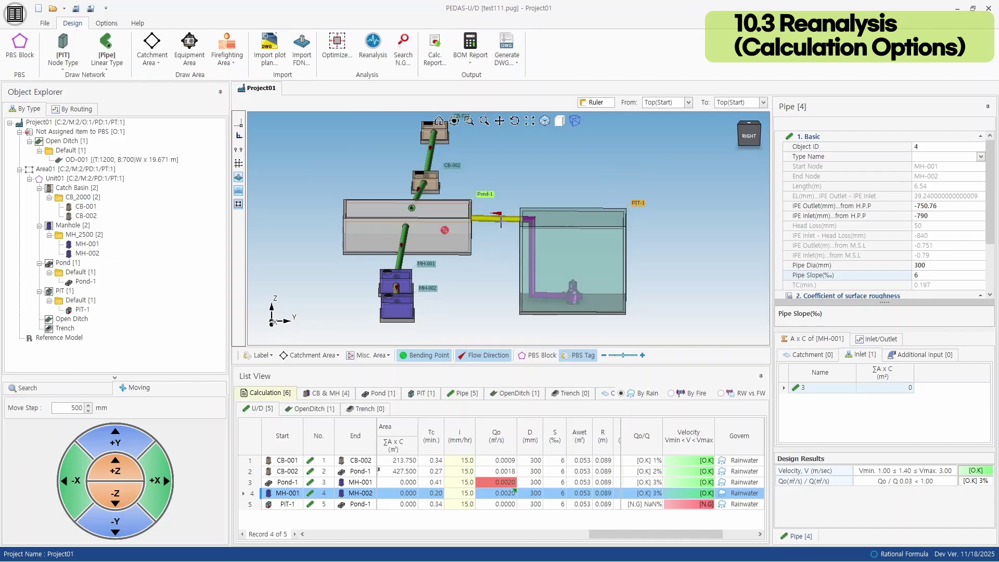
click(500, 220)
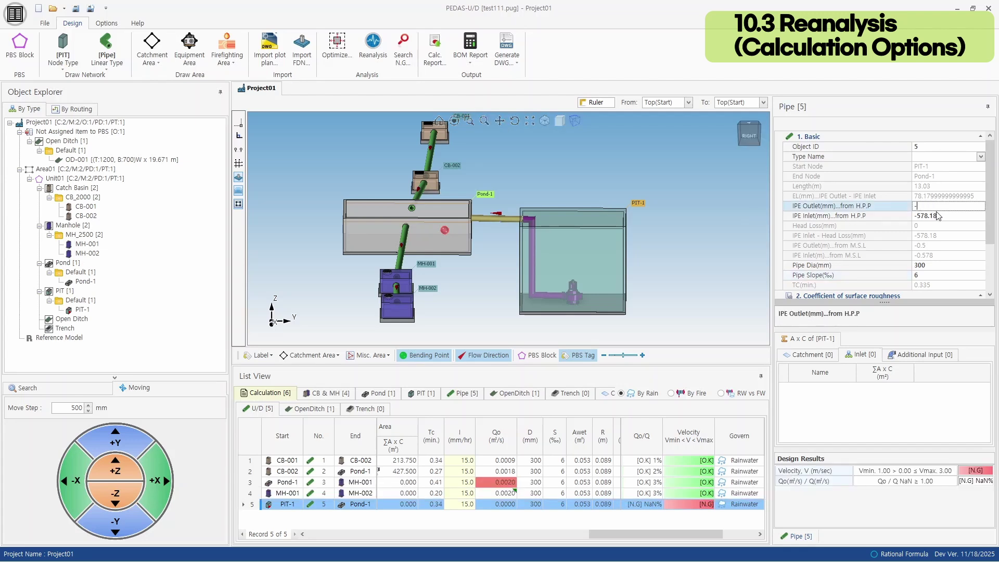
text(2800)
key(Return)
Step: Set the slope of the pipe from PIT-1 to Pond-1 to -70‰
click(931, 276)
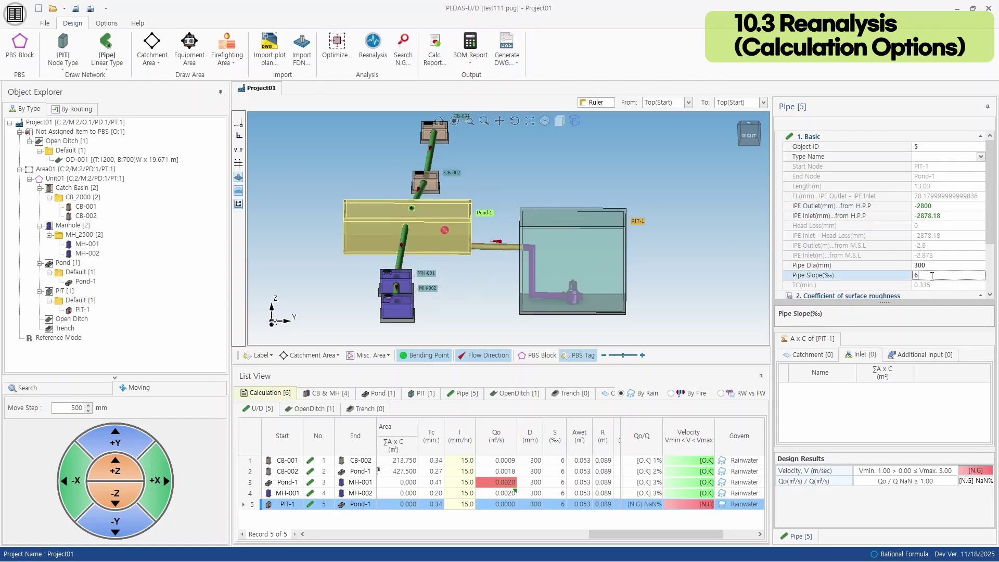
double_click(934, 276)
text(-70)
key(Return)
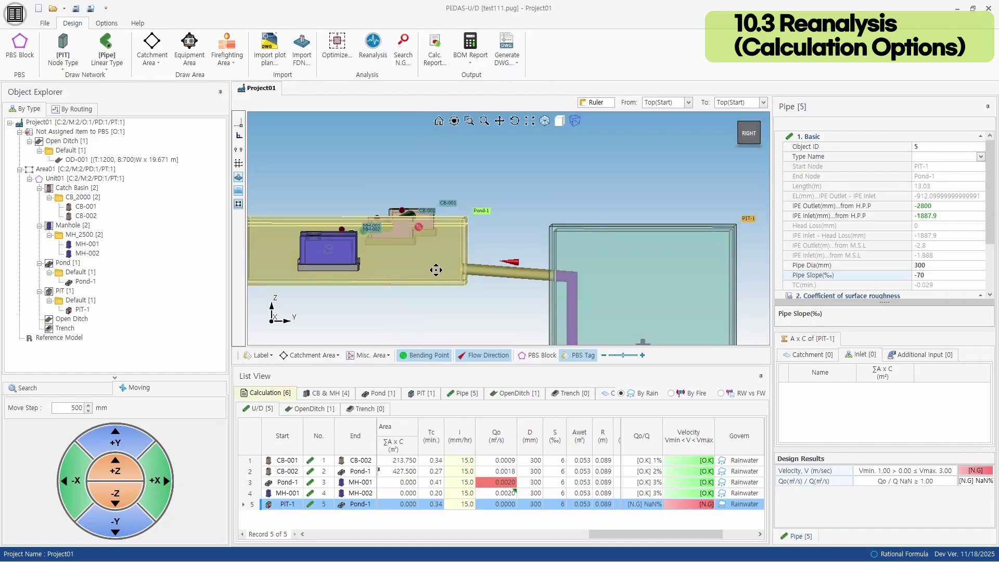
Step: Set a flow rate (Q) calculation point partway along the horizontal run of open ditch OD-001, near its downstream end
scroll(436, 270, down, 6)
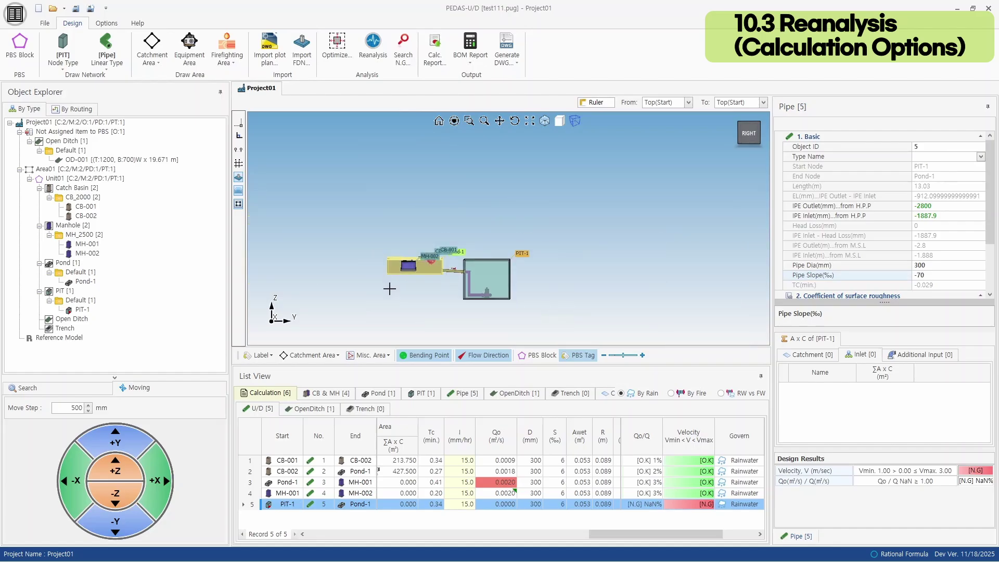
drag(388, 288, 486, 257)
scroll(470, 303, down, 3)
drag(486, 257, 472, 298)
scroll(456, 316, up, 2)
scroll(472, 291, up, 3)
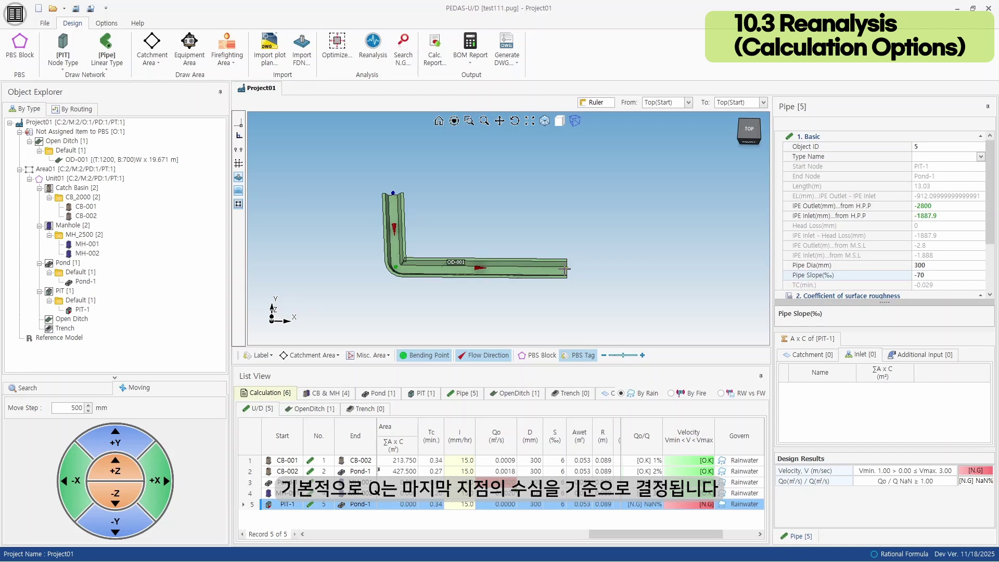
scroll(565, 269, up, 3)
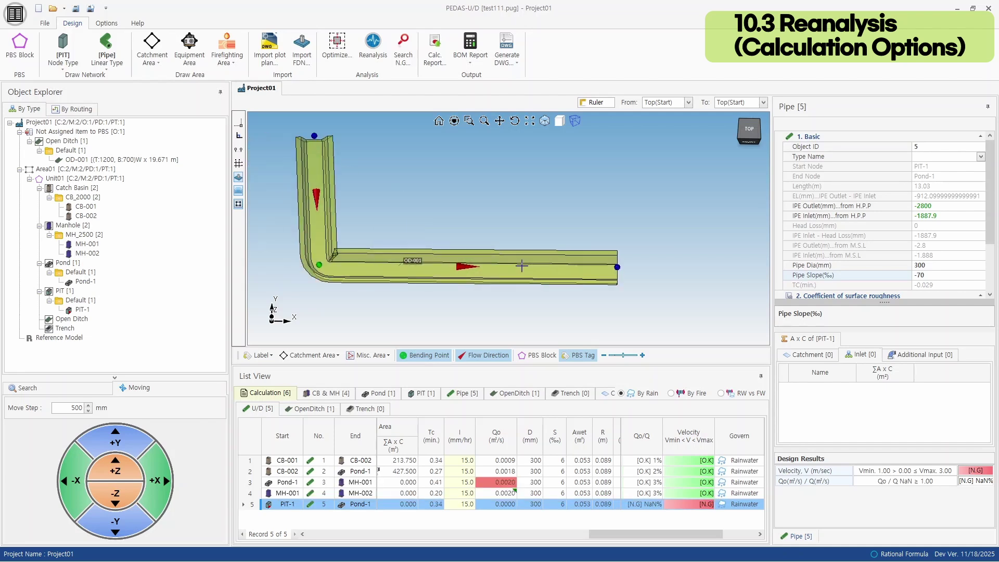
right_click(522, 267)
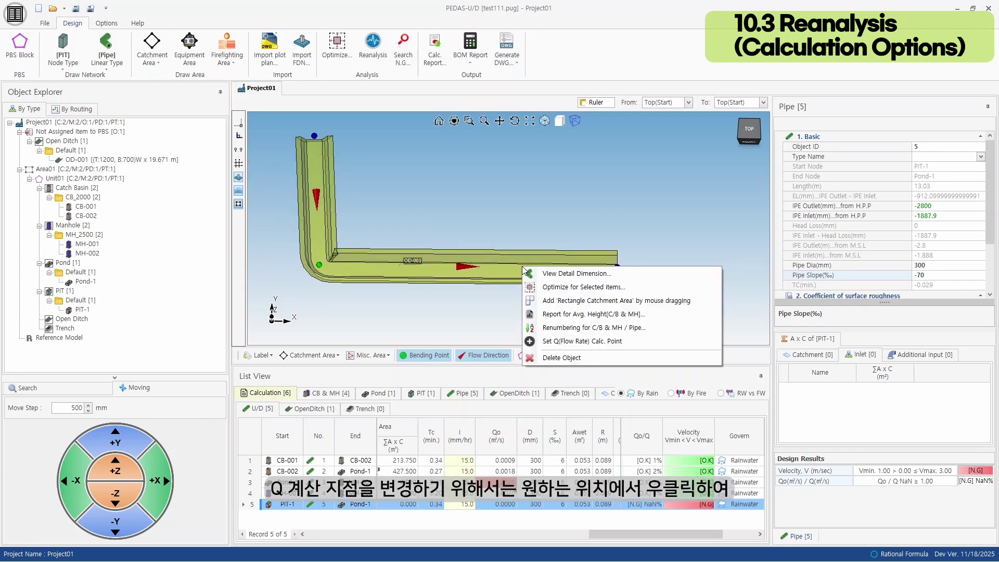
click(575, 341)
scroll(527, 281, up, 5)
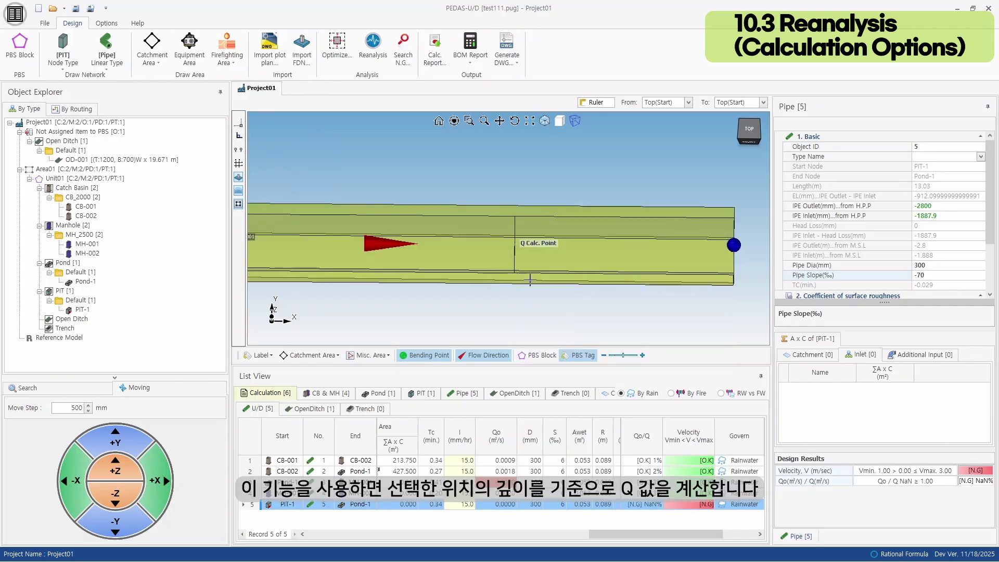
drag(526, 277, 518, 255)
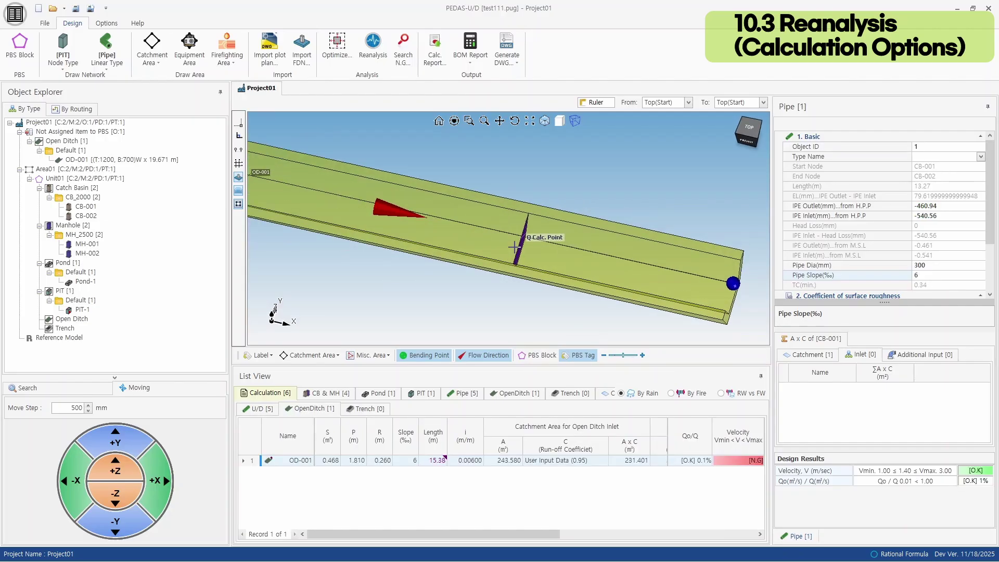
Step: Reset the flow rate calculation point of open ditch OD-001 to the default end point
right_click(515, 248)
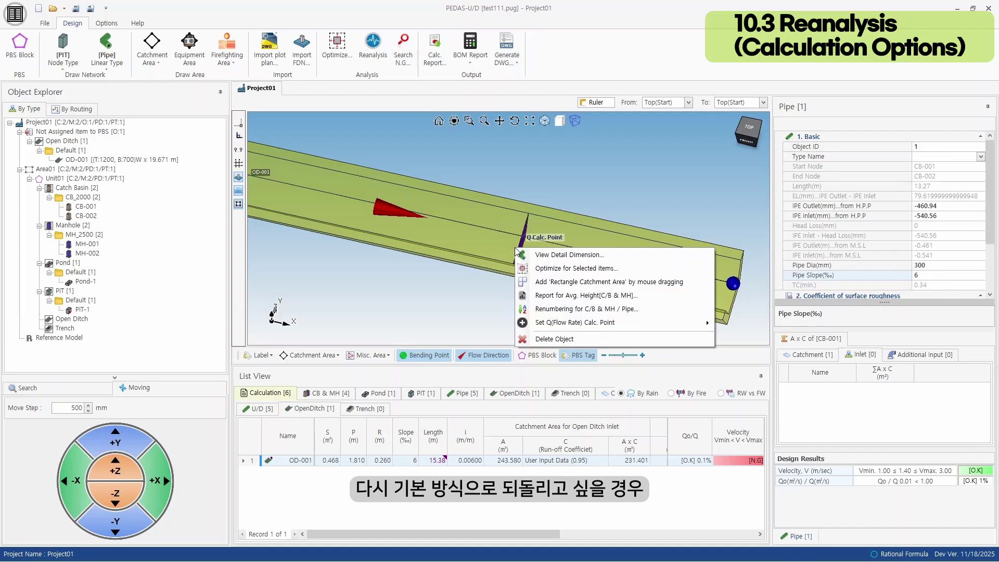
mouse_move(669, 322)
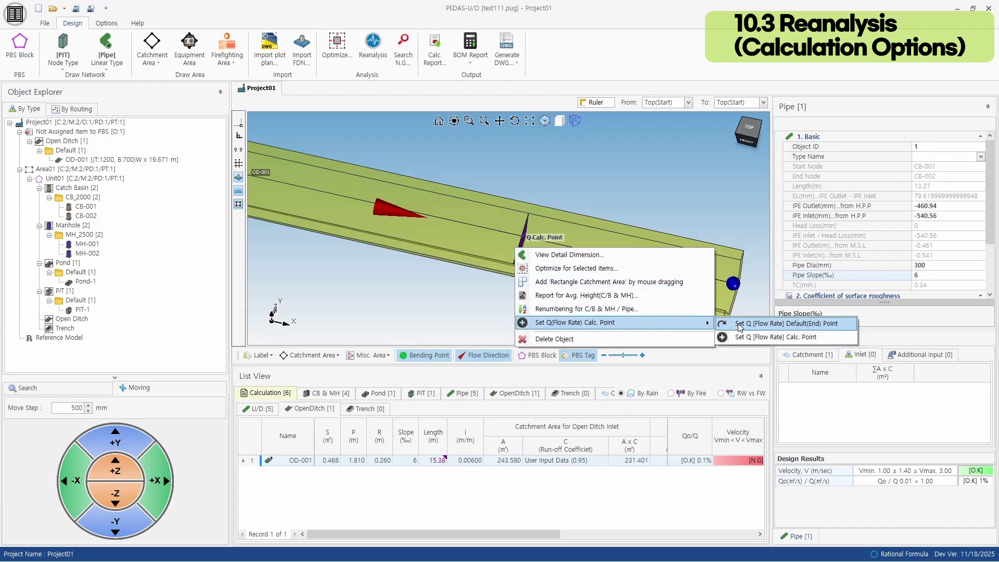
click(739, 324)
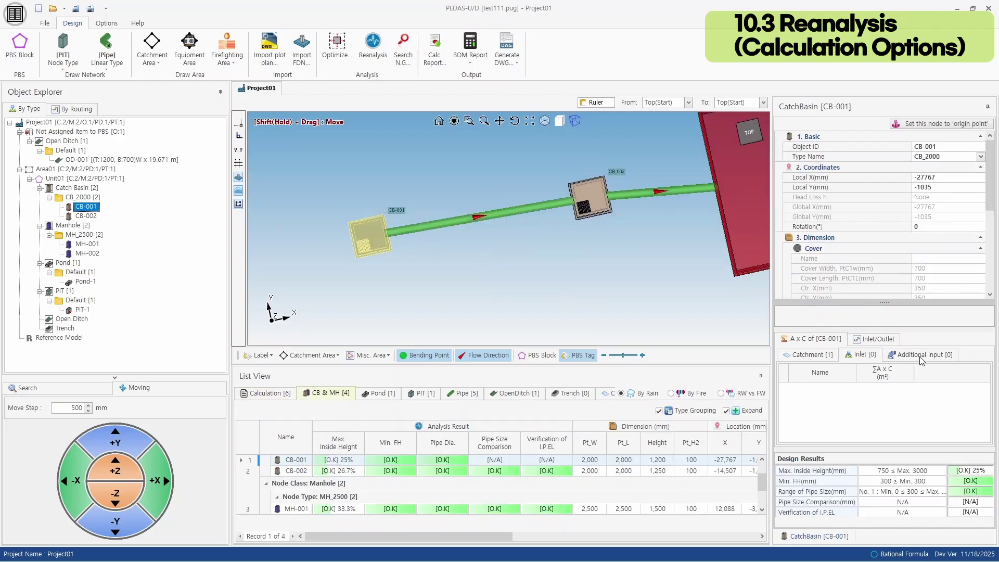
Step: Add an additional input named a11 with an area of 111 m² to catch basin CB-002
click(921, 357)
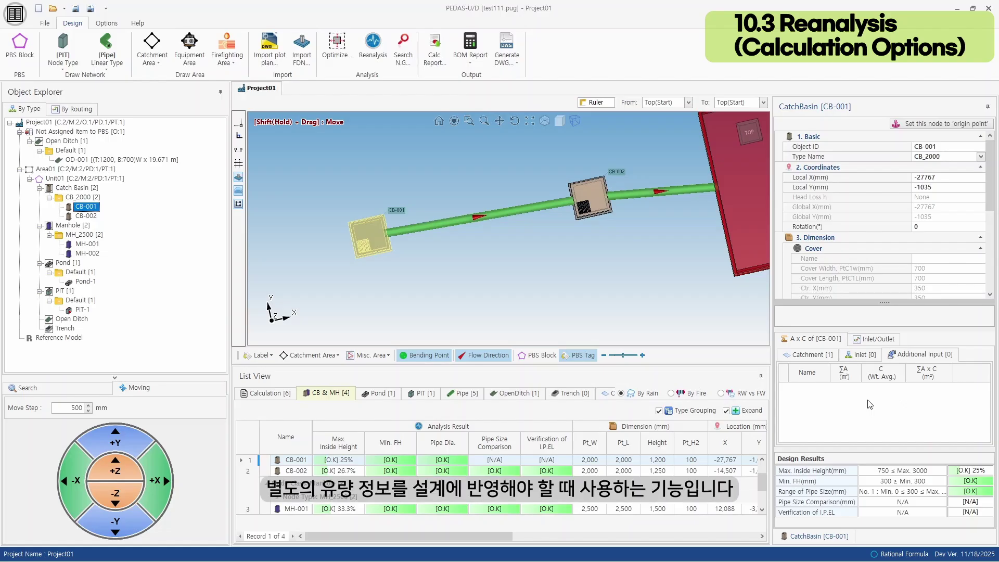
scroll(376, 241, down, 2)
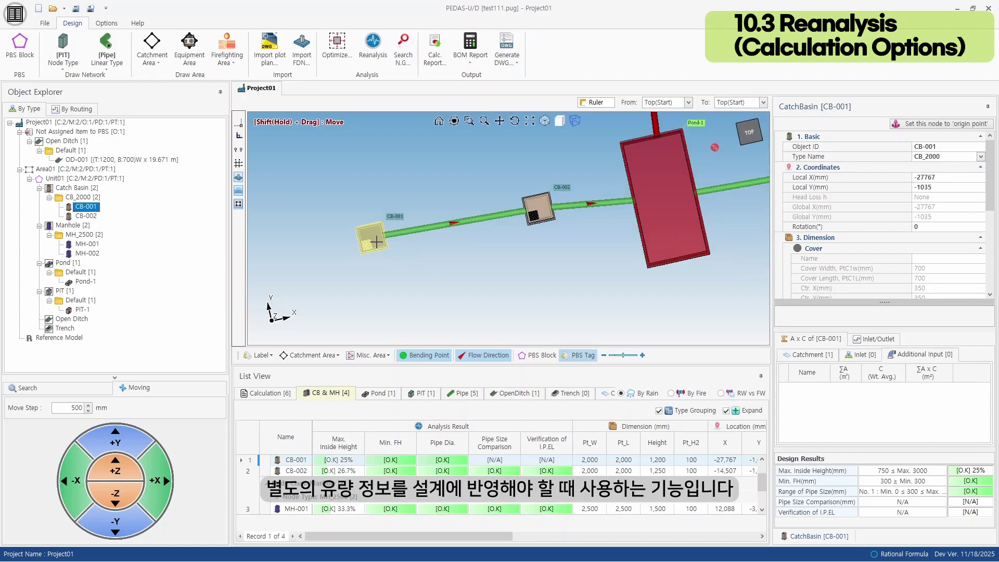
drag(607, 257, 487, 261)
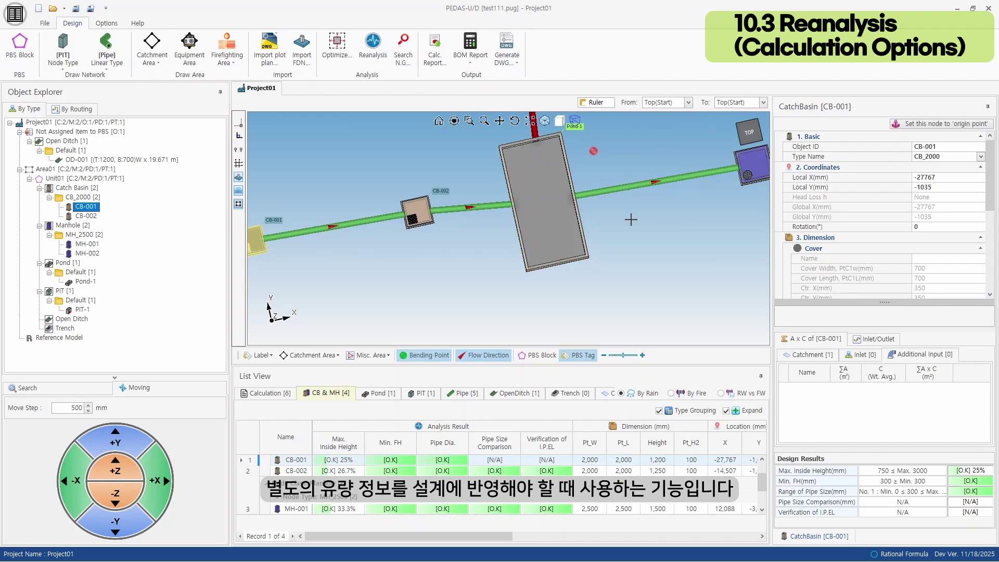
click(413, 219)
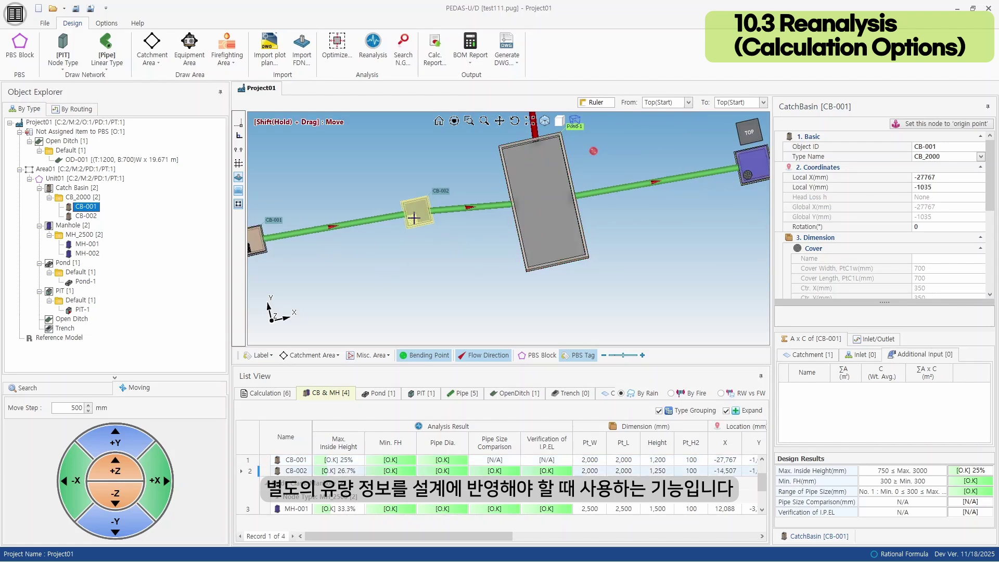
click(820, 388)
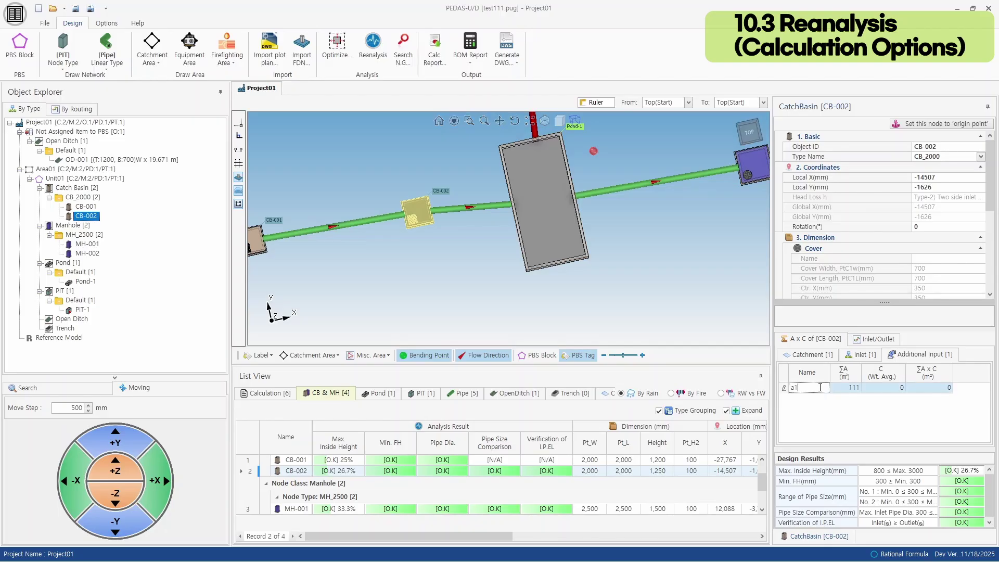
text(1)
click(857, 387)
Step: Add a second additional input to CB-002 named a2, with an area of 1000 m² and a runoff coefficient of 0.1
right_click(831, 413)
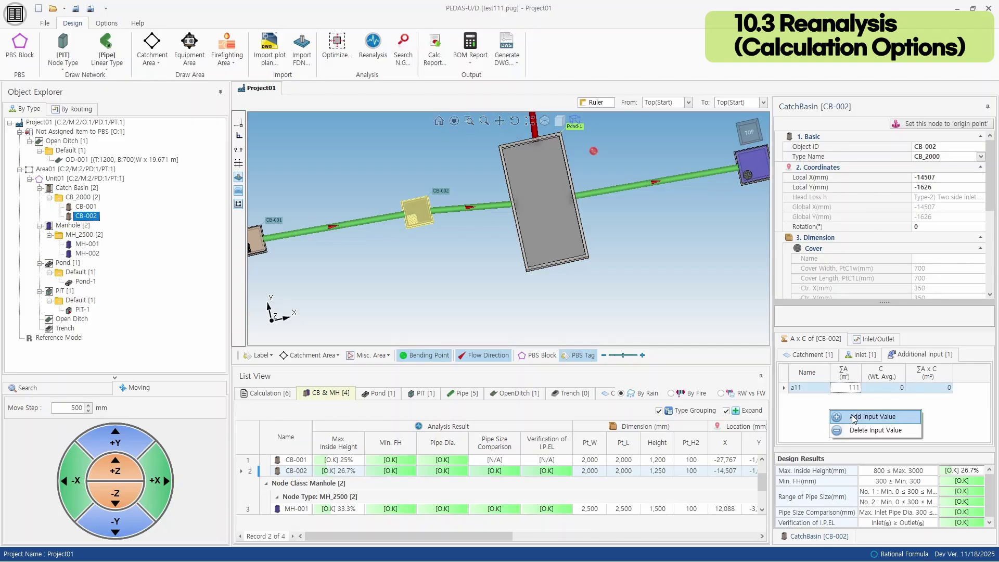
click(846, 417)
text(a2)
click(852, 398)
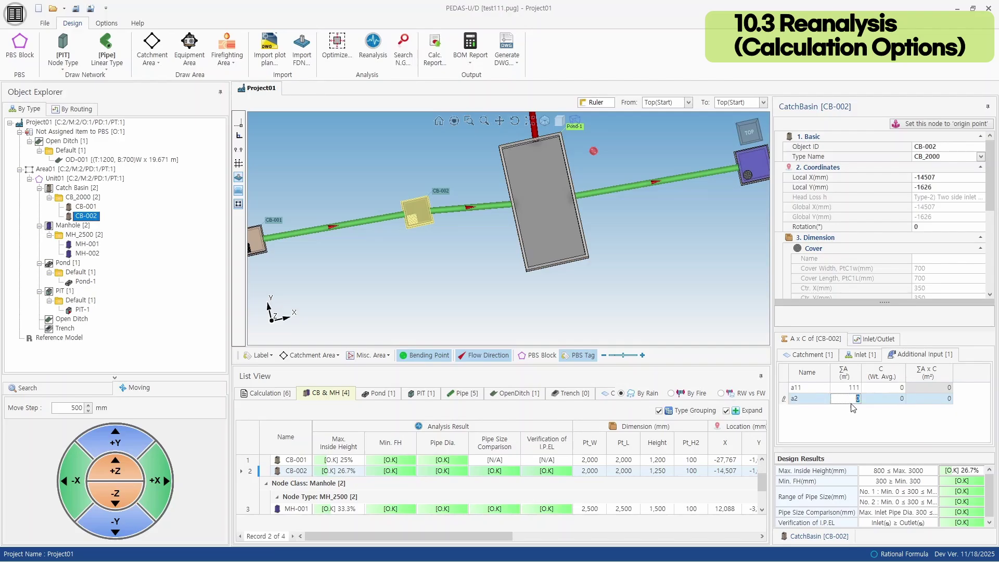
text(1000)
click(889, 399)
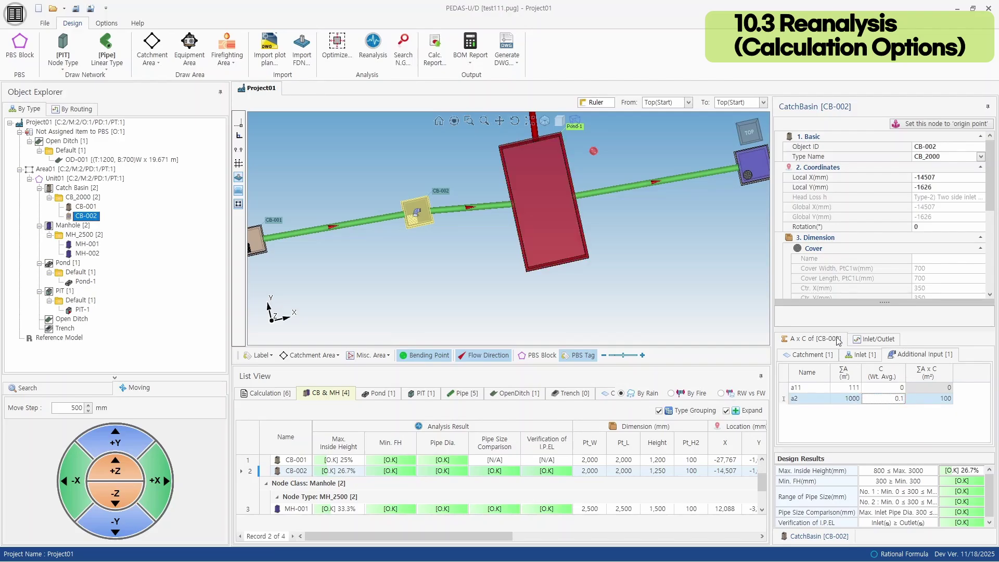
Step: Reanalyse the network with the additional inputs of CB-002 and look at the symbol on that node
click(375, 42)
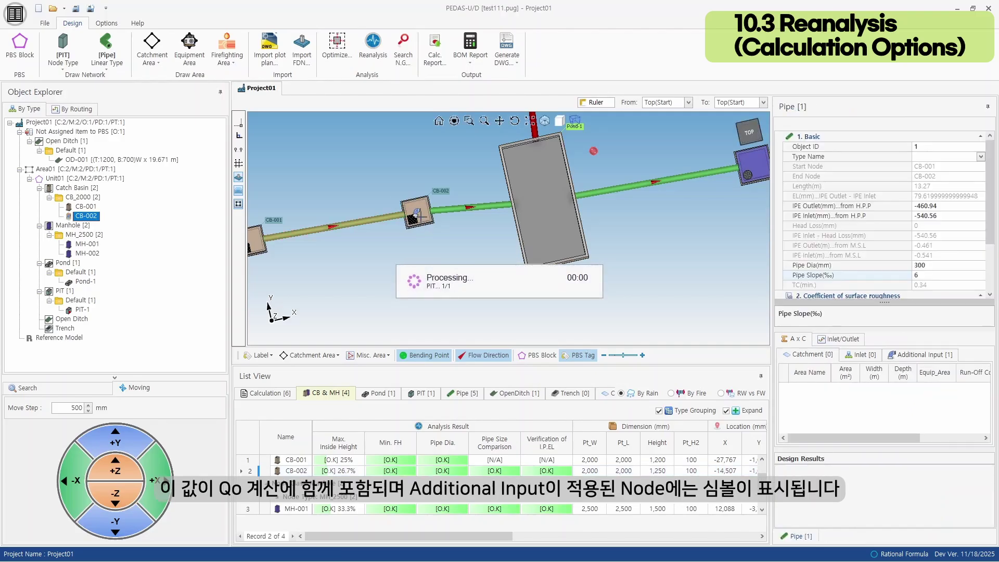
click(528, 323)
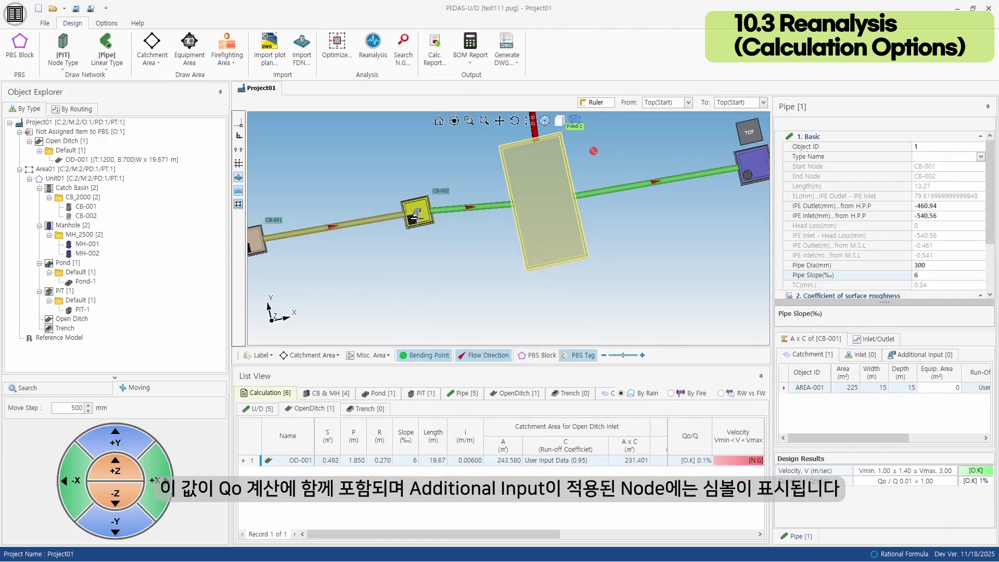
scroll(416, 213, up, 2)
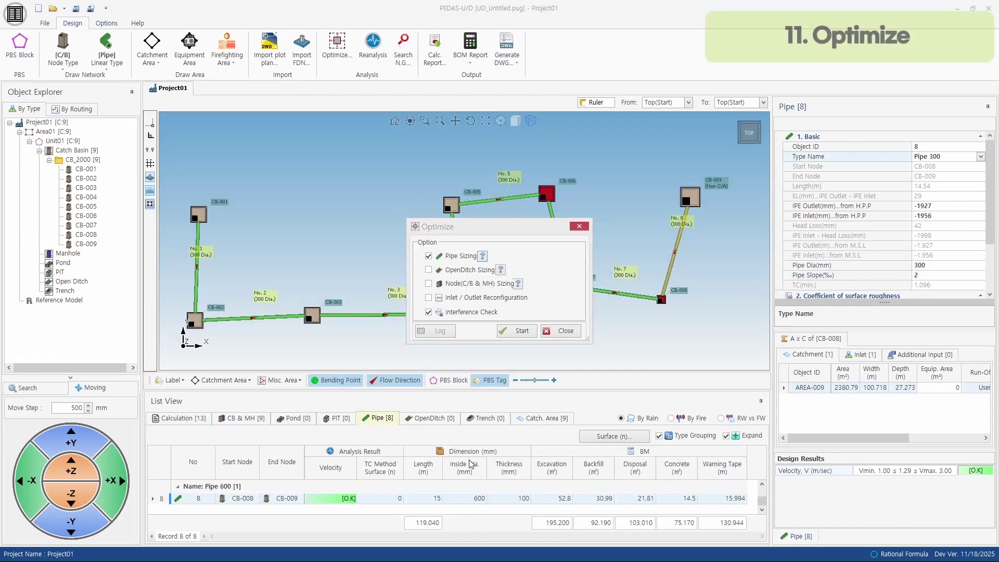
Step: Review the help guide on the automatic pipe sizing logic for the Optimize function
drag(485, 233, 442, 198)
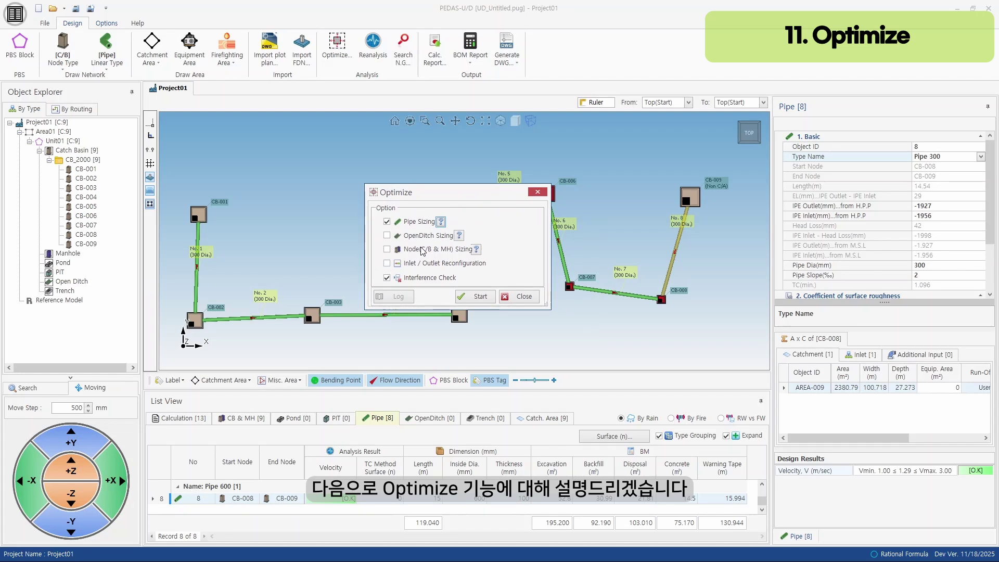
click(441, 222)
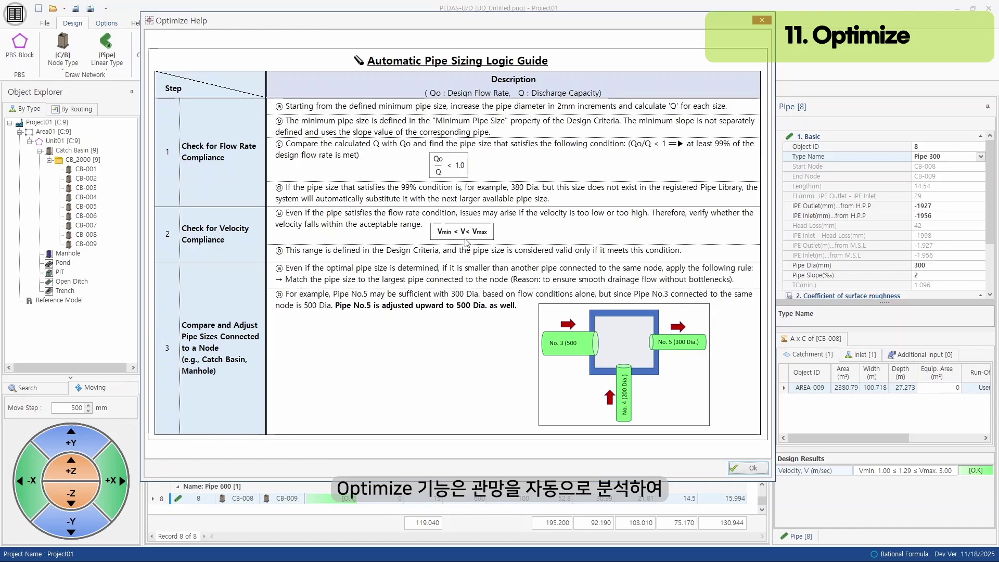
click(761, 21)
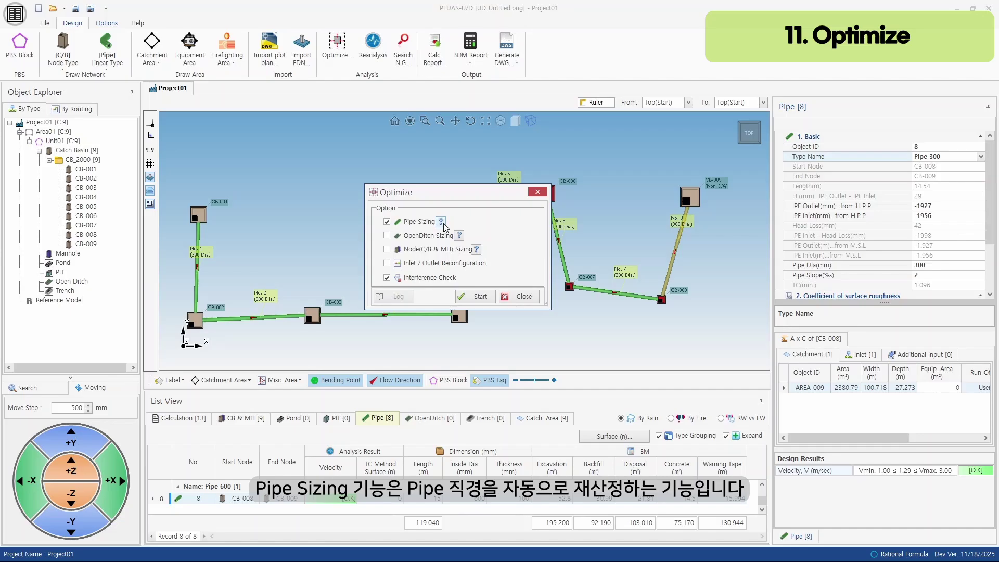
Step: Run Optimize on the network with Pipe Sizing and Interference Check enabled
click(486, 297)
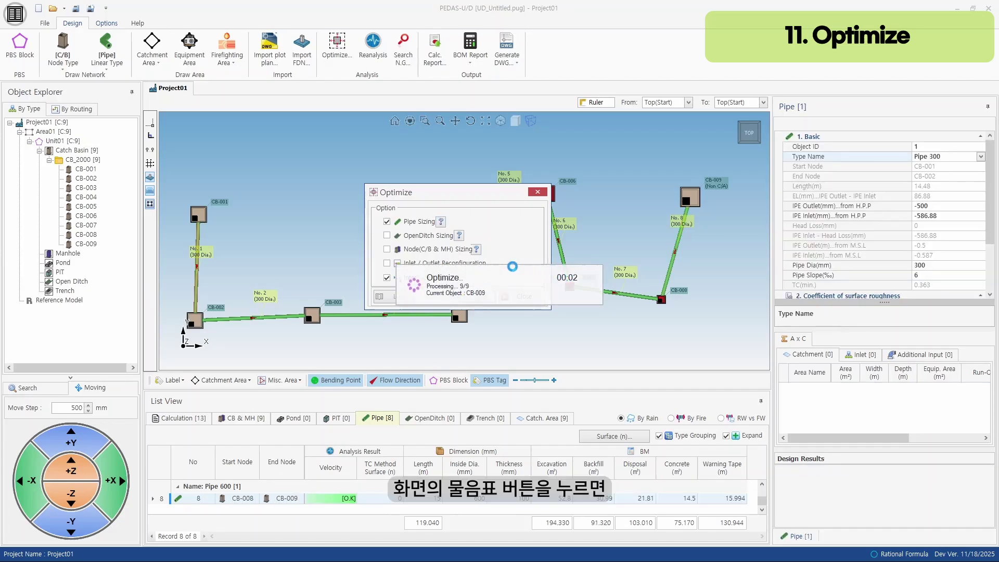
click(549, 322)
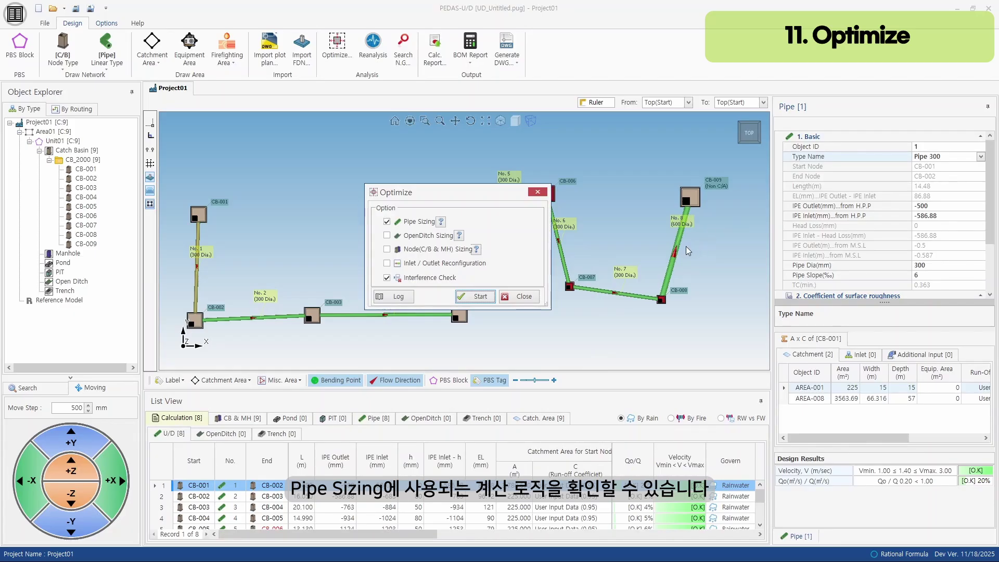
Step: Open the Optimize log and examine the trial pipe diameters calculated for pipe No. 8 between CB-008 and CB-009
click(399, 294)
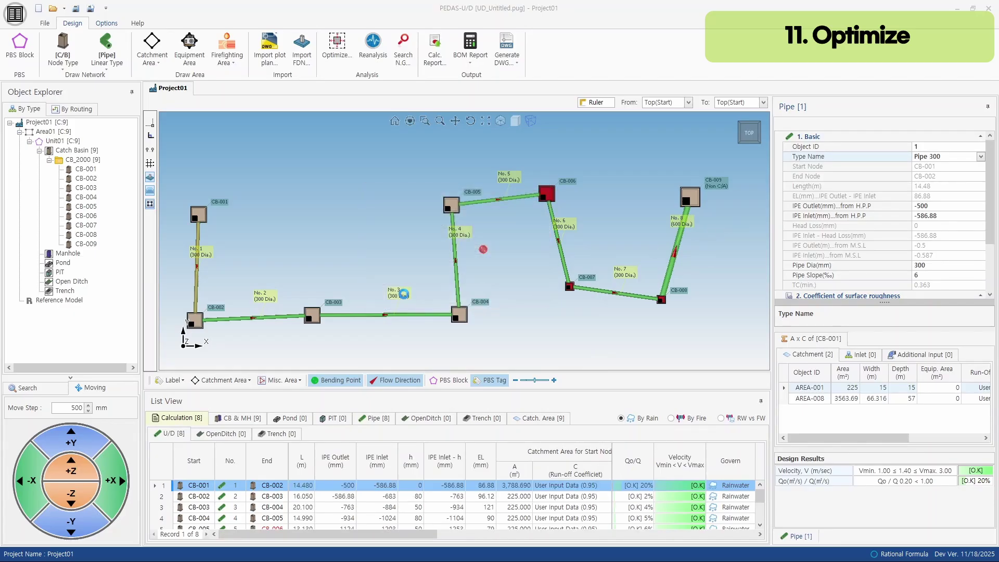
click(135, 180)
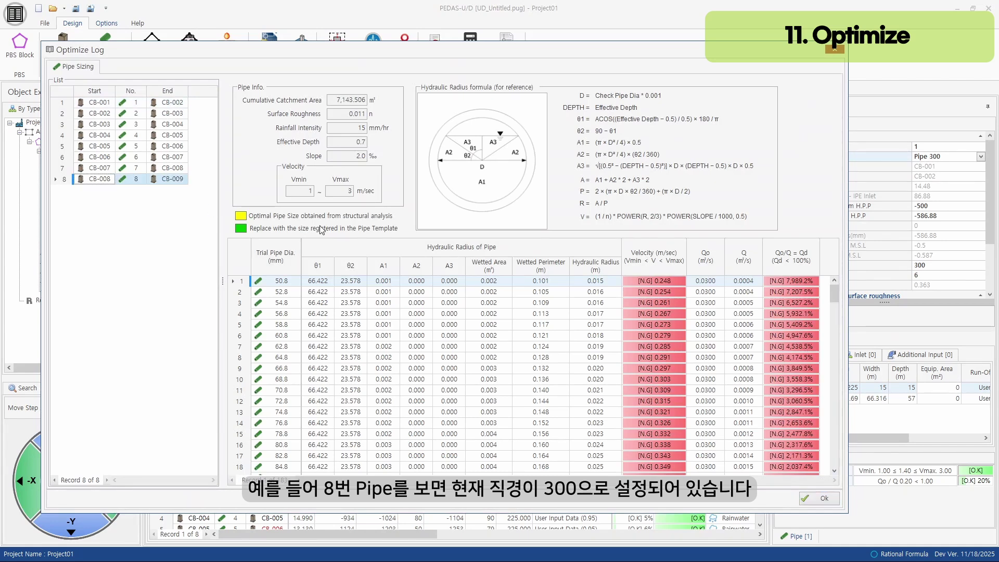
click(279, 294)
click(277, 305)
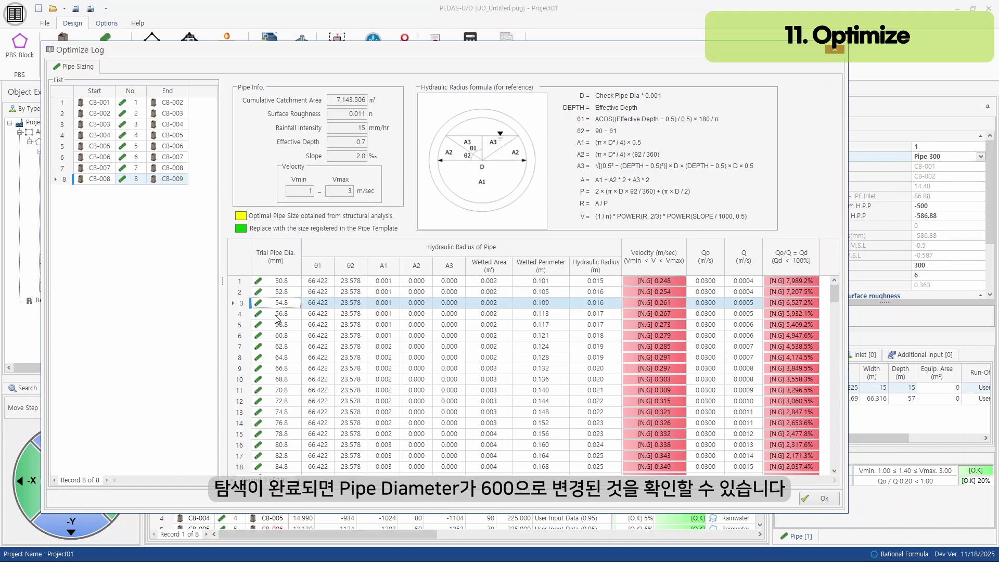
click(275, 316)
click(277, 336)
click(279, 317)
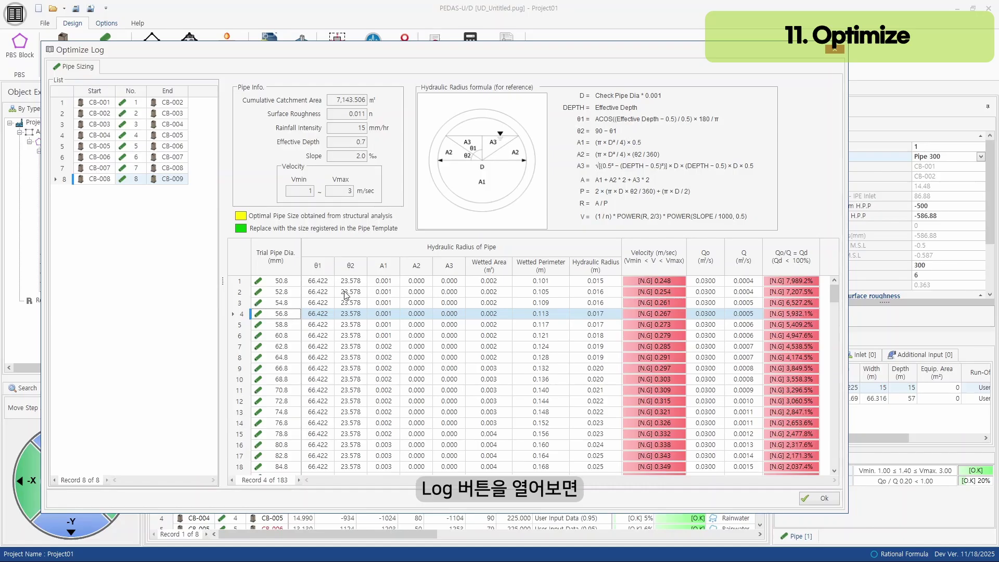
click(292, 294)
scroll(509, 364, down, 11)
scroll(510, 364, down, 20)
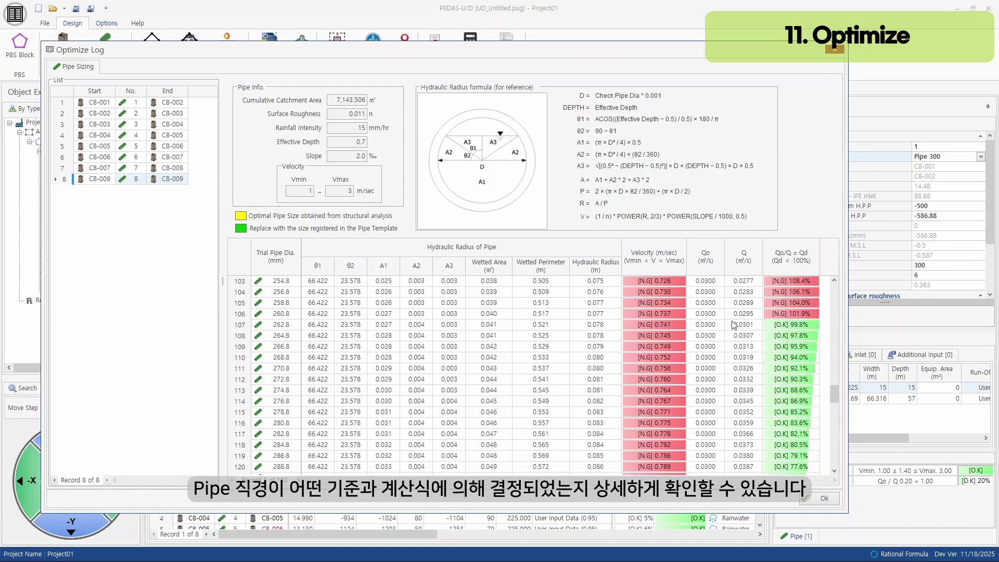
Step: Compare pipe No. 8's trial rows where the flow ratio and the velocity first satisfy their criteria
click(808, 325)
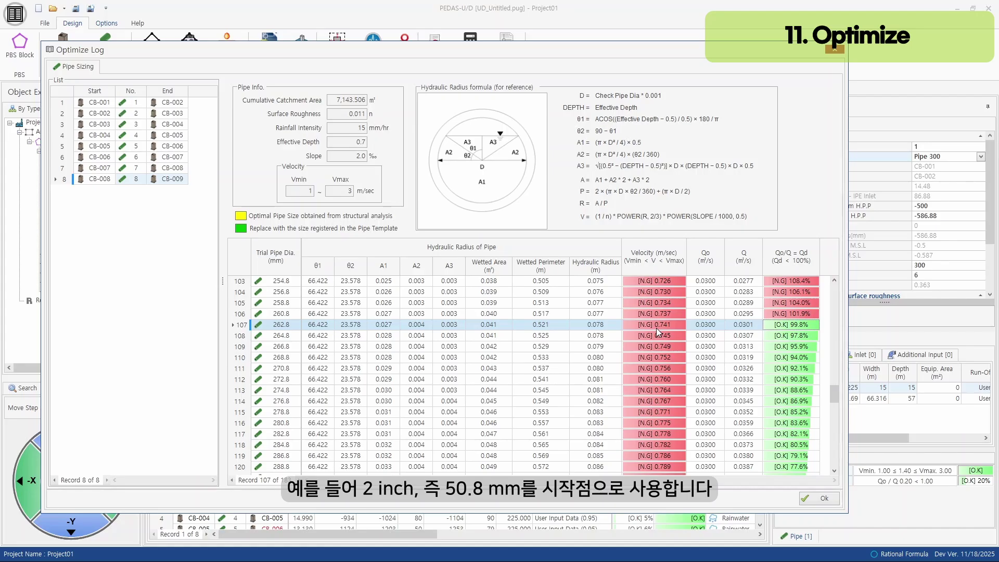
scroll(656, 328, down, 20)
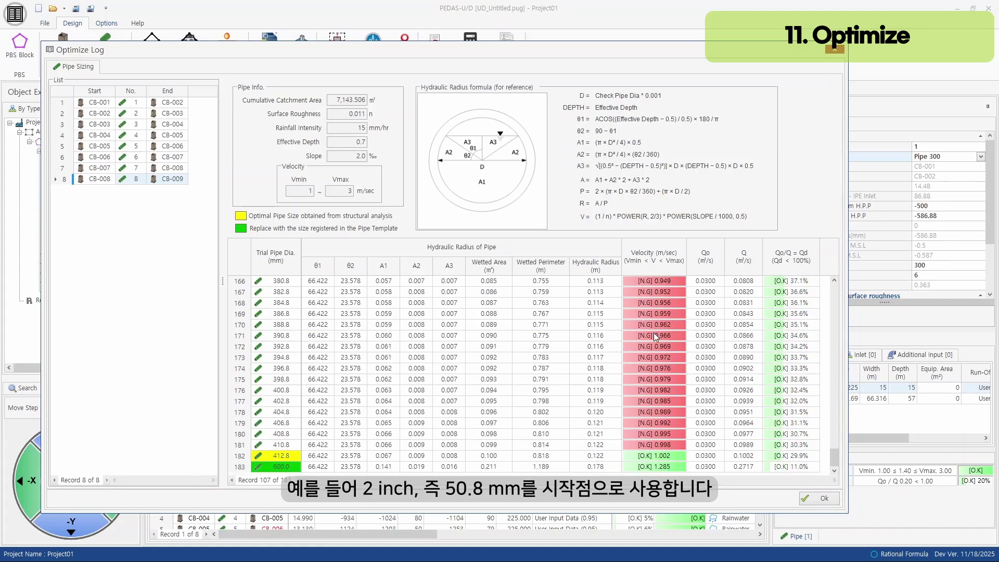
click(666, 456)
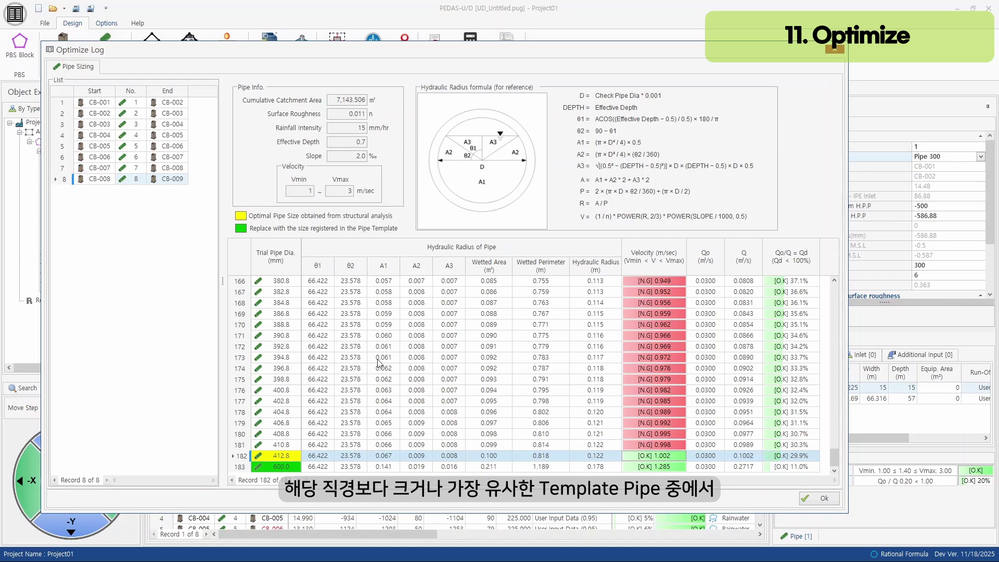
Step: Close the log and the Optimize dialog and inspect the properties of pipe No. 8
click(825, 498)
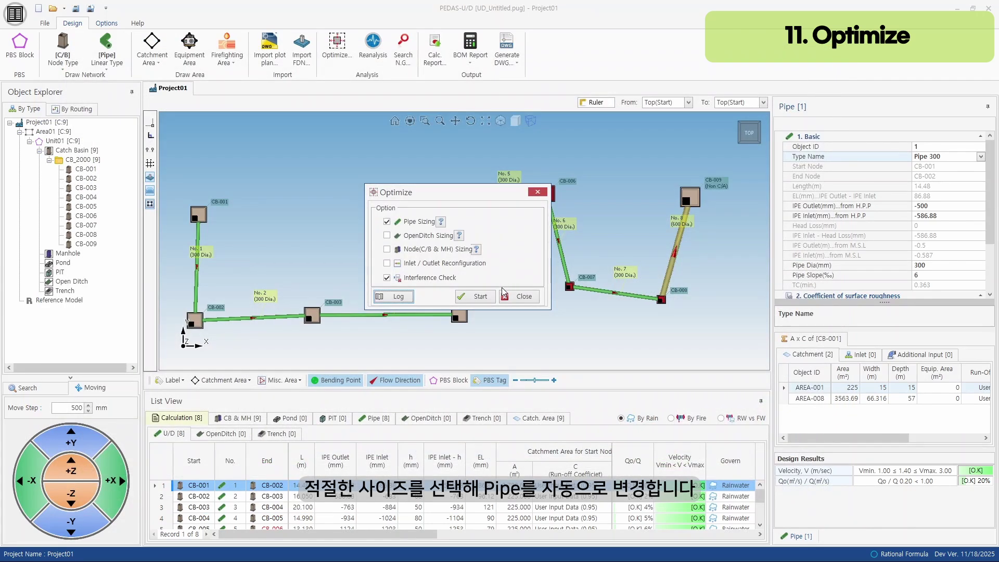
click(510, 297)
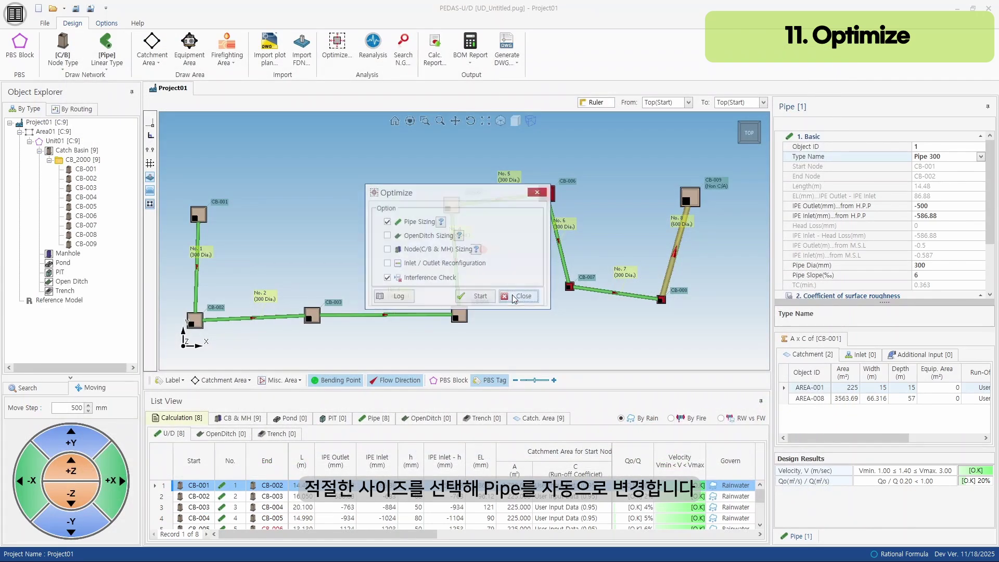
click(680, 232)
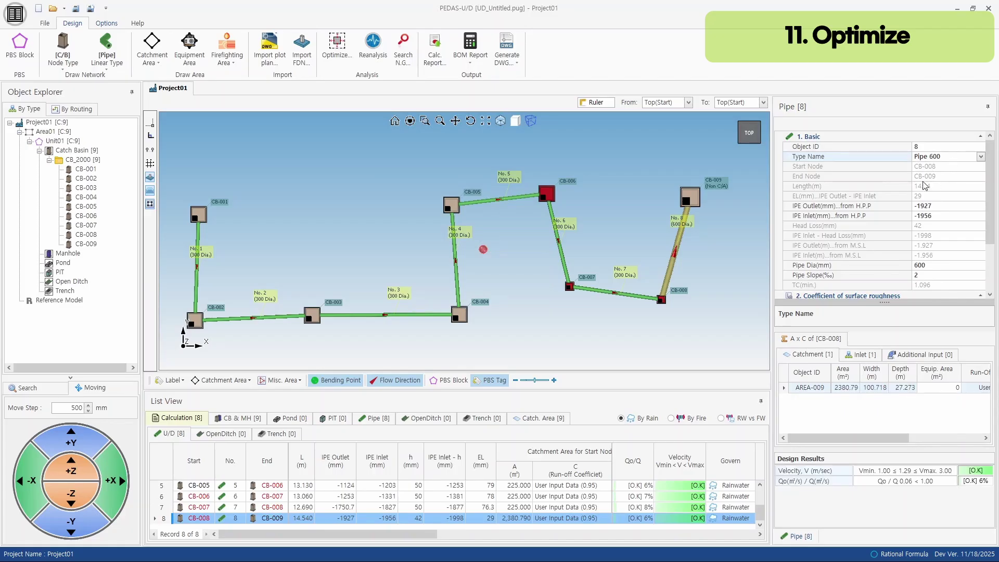
Step: Enable OpenDitch Sizing in the Optimize options and read its automatic sizing logic guide
click(347, 54)
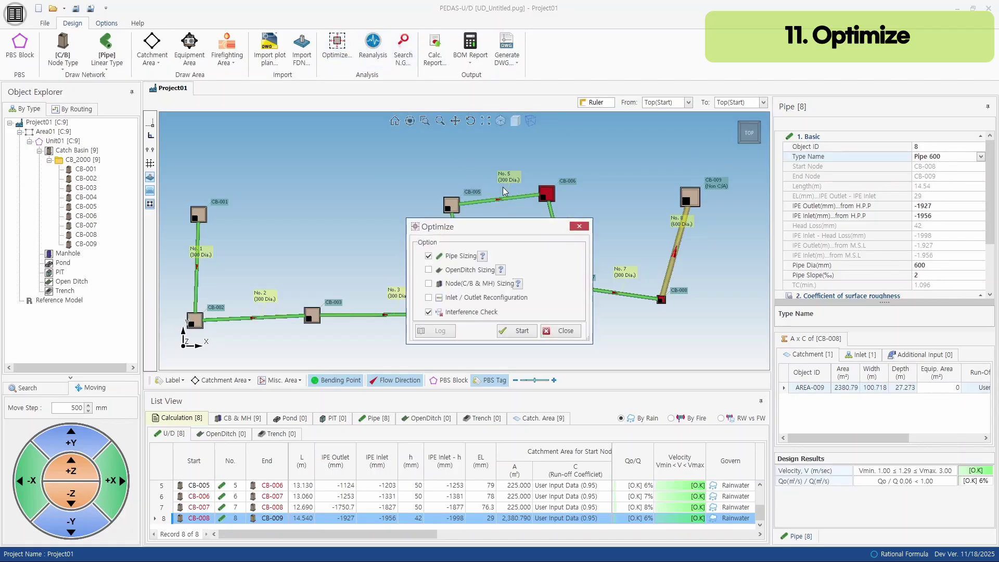
click(429, 270)
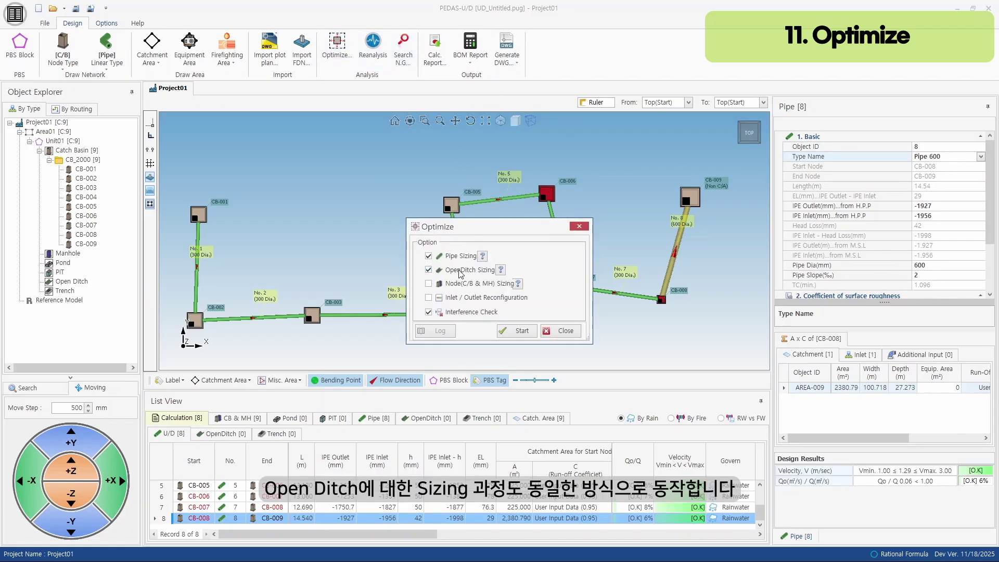
click(500, 270)
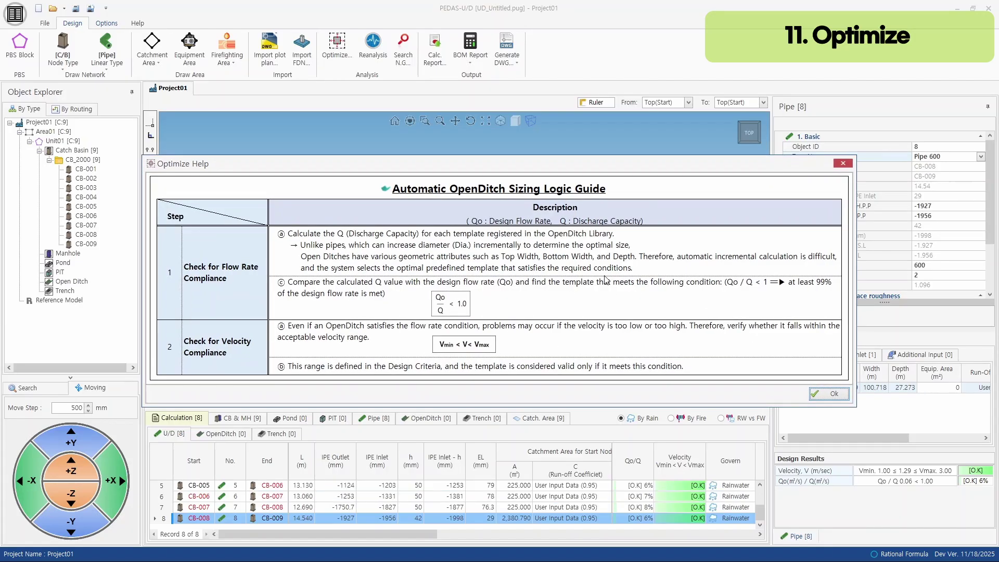
click(827, 393)
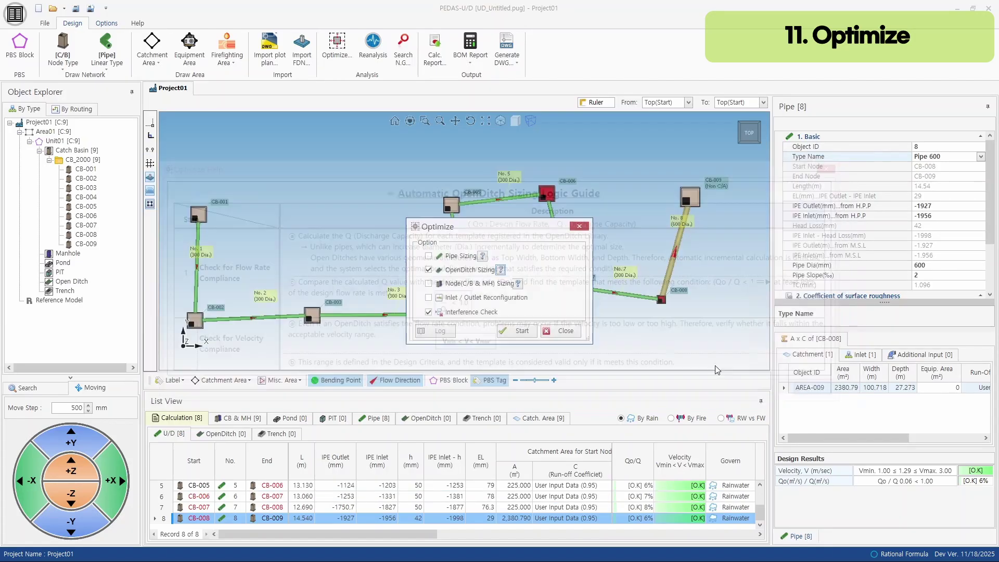
Step: Switch the Optimize option from OpenDitch Sizing to Node(C/B & MH) Sizing and close the dialog
click(428, 270)
click(428, 283)
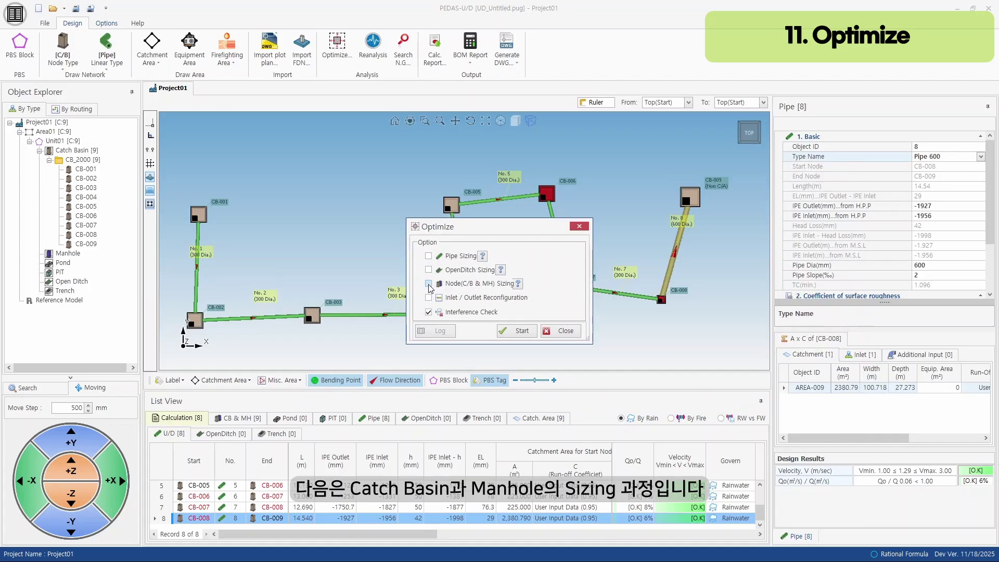
click(562, 330)
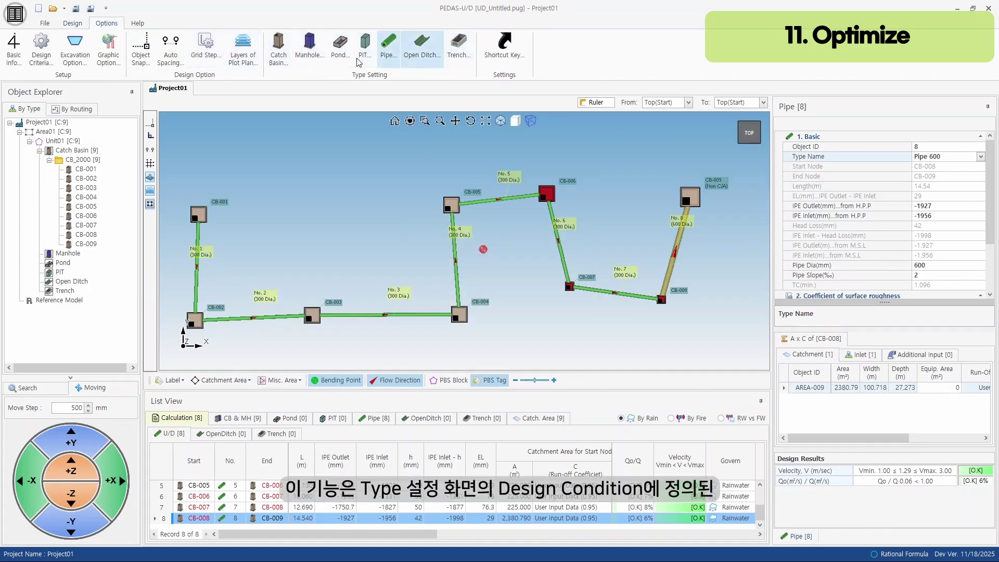
Step: Review the Design Condition of the CB_2500 catch basin type and check the design results of CB-006, CB-007 and CB-008
click(278, 49)
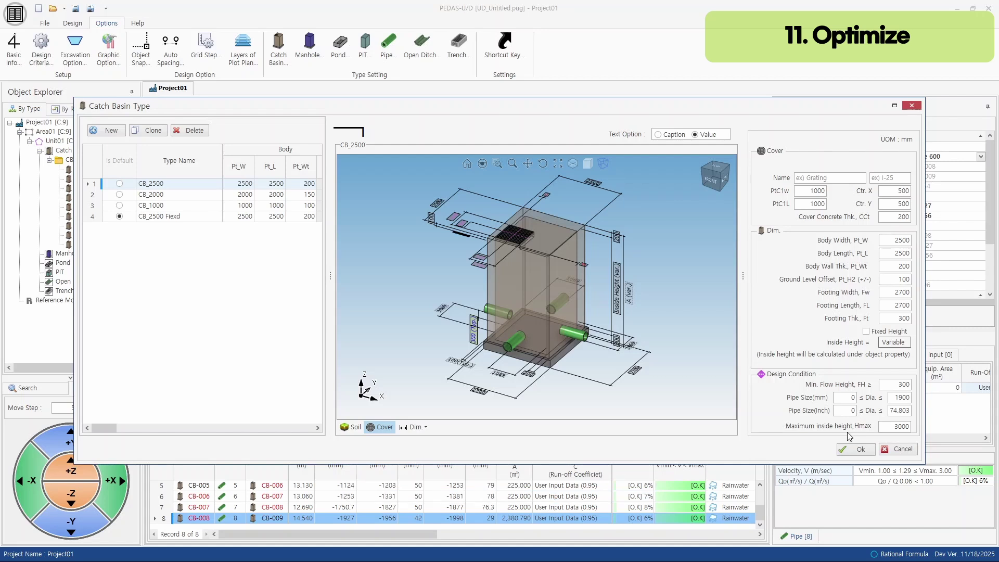
click(908, 452)
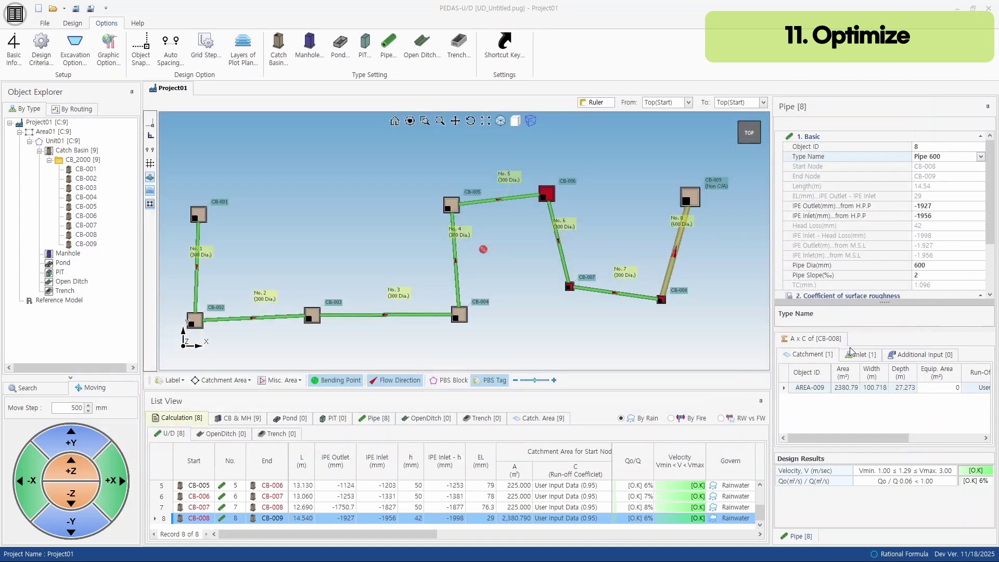
scroll(588, 236, up, 3)
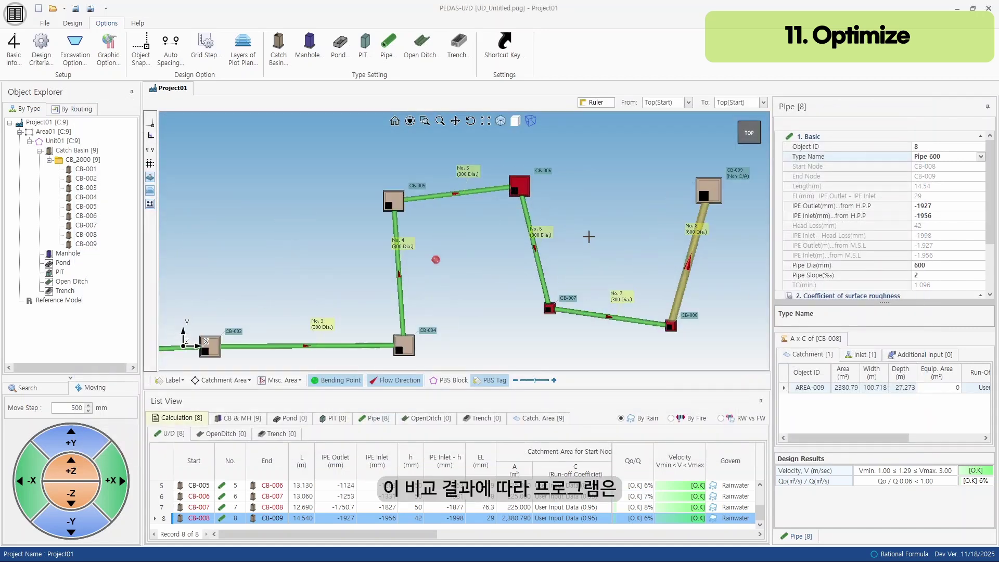
click(537, 182)
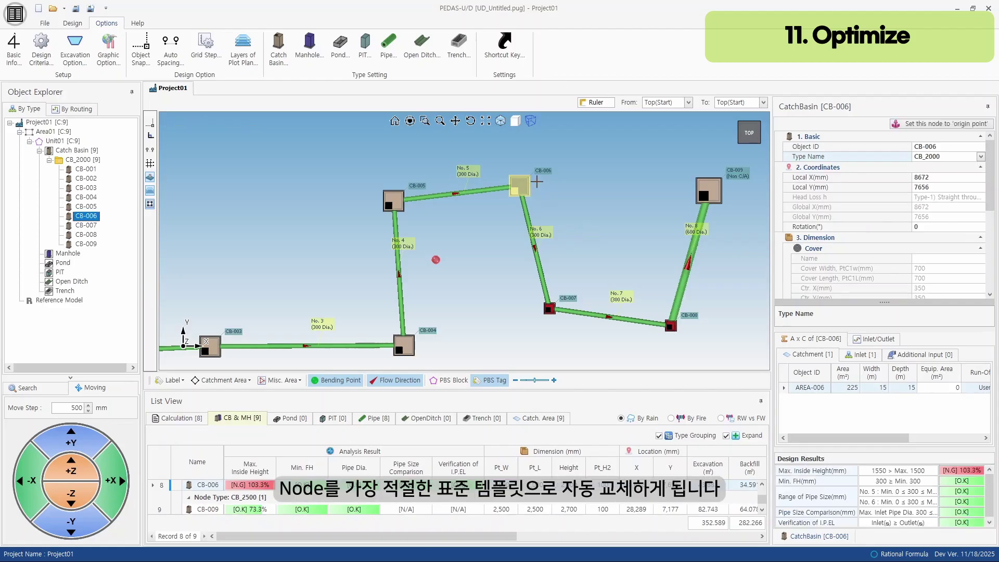
click(549, 308)
click(671, 326)
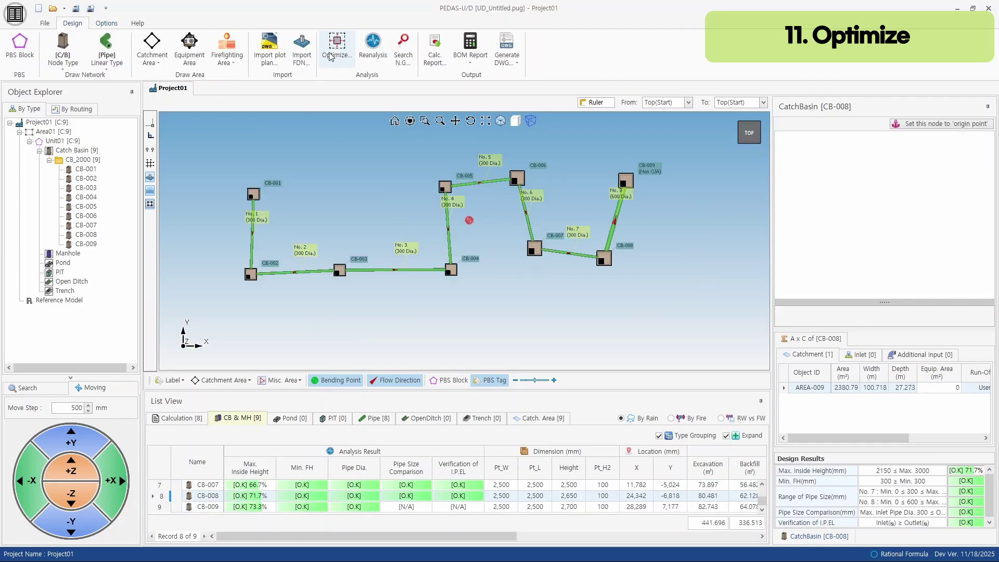
Step: Enable Inlet / Outlet Reconfiguration in the Optimize options
click(337, 46)
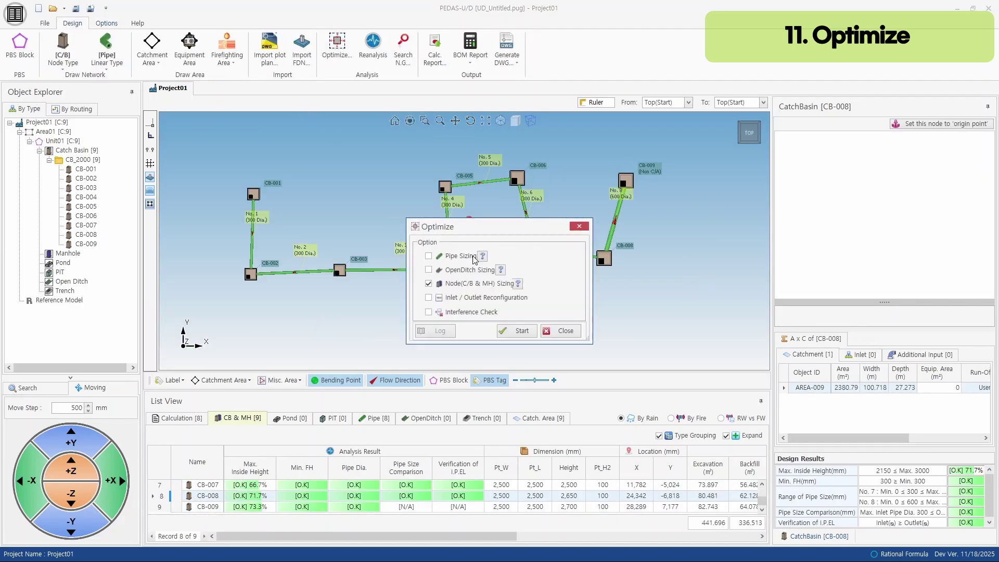
click(428, 297)
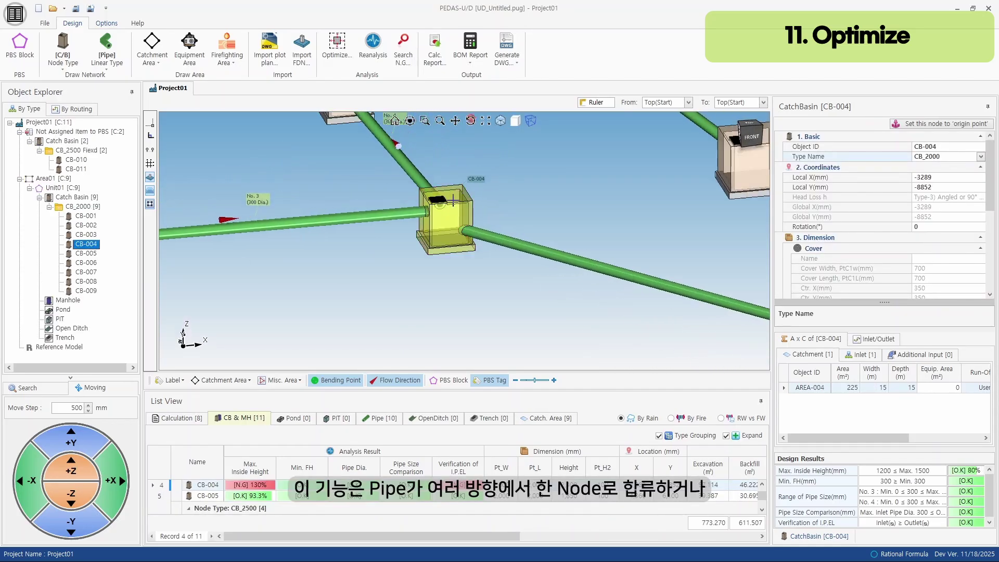
Step: Inspect the pipe connections at catch basin CB-004 and its I.P.EL verification result
scroll(454, 201, down, 5)
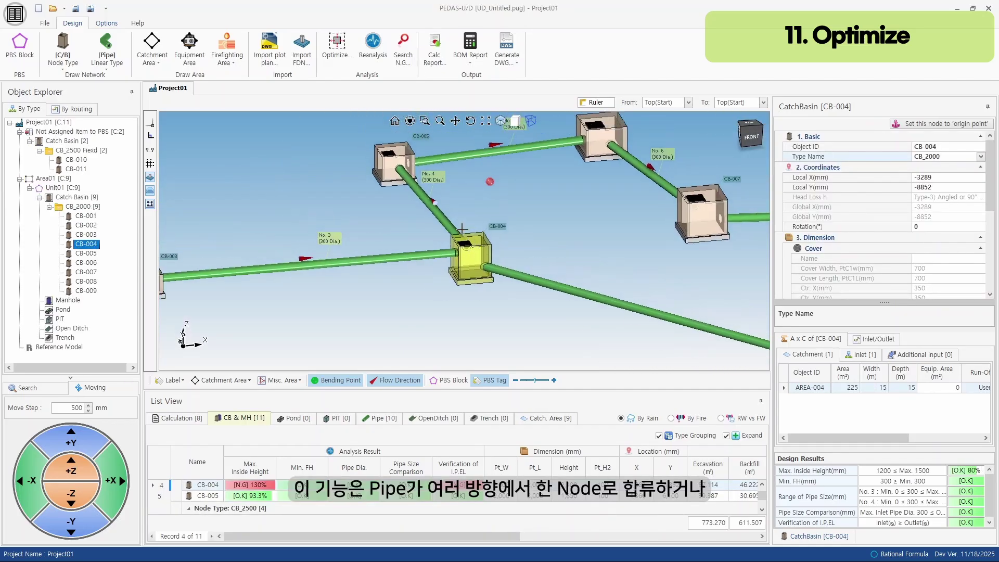
scroll(520, 275, up, 3)
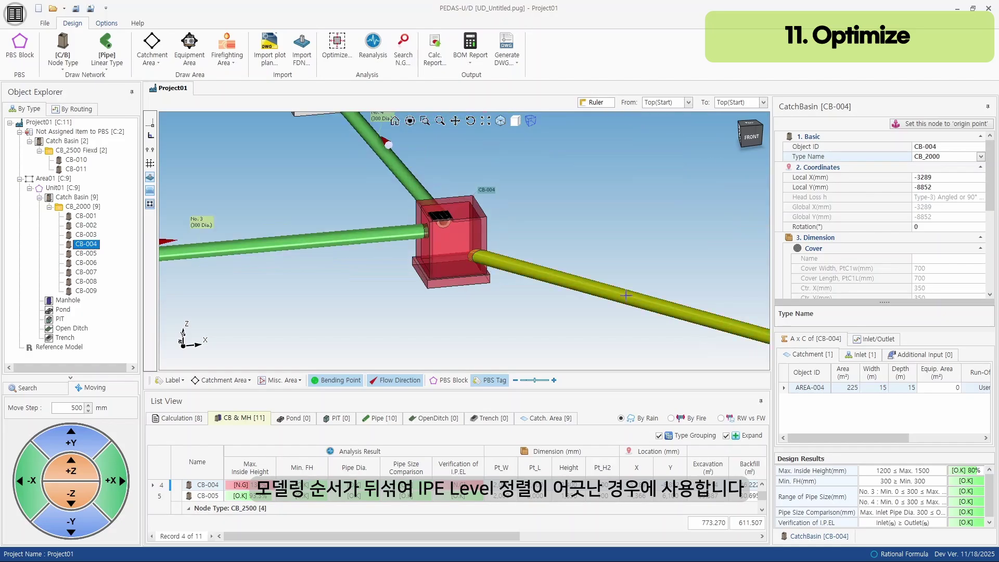
scroll(456, 223, up, 3)
scroll(456, 223, down, 3)
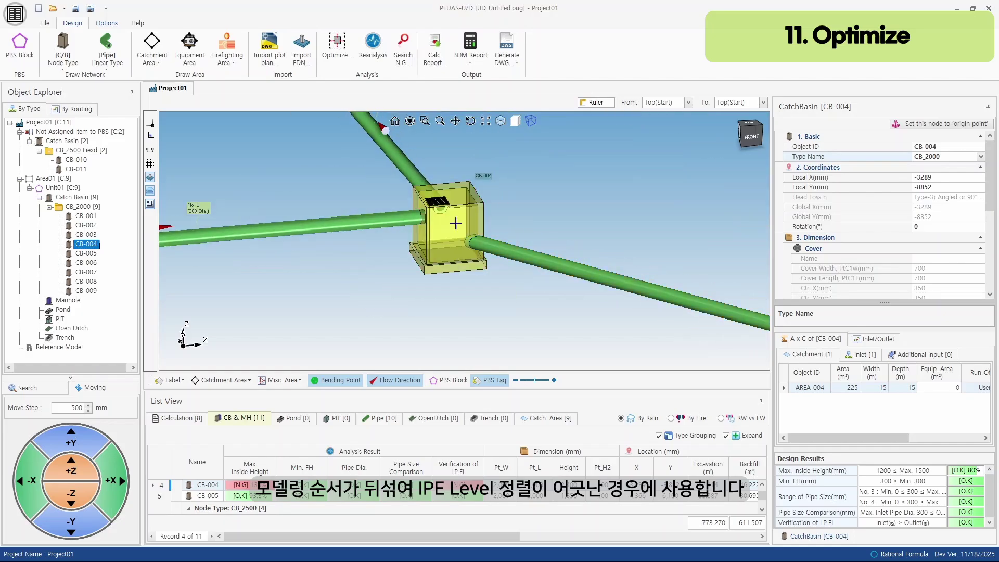
click(456, 224)
scroll(824, 478, down, 1)
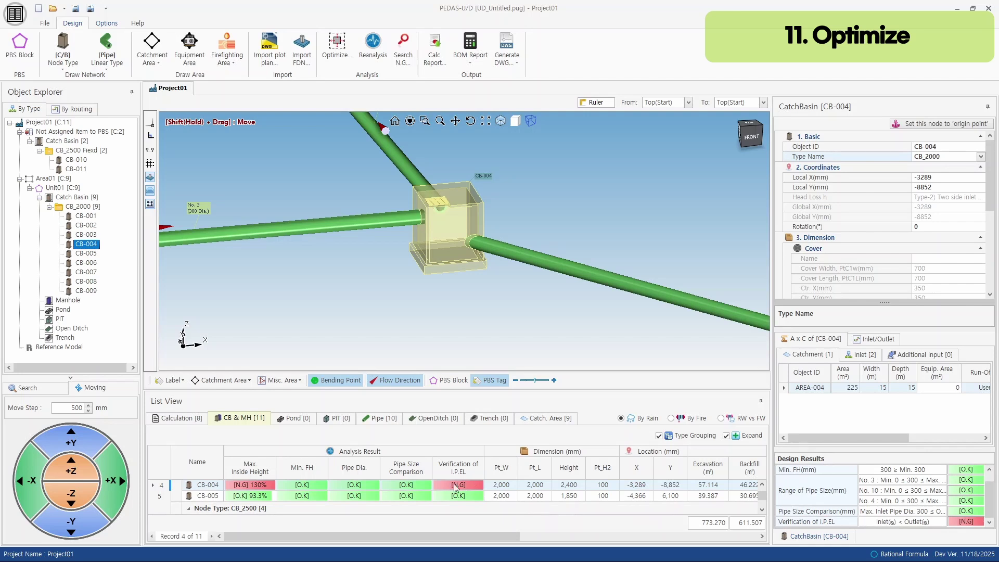
scroll(457, 274, down, 5)
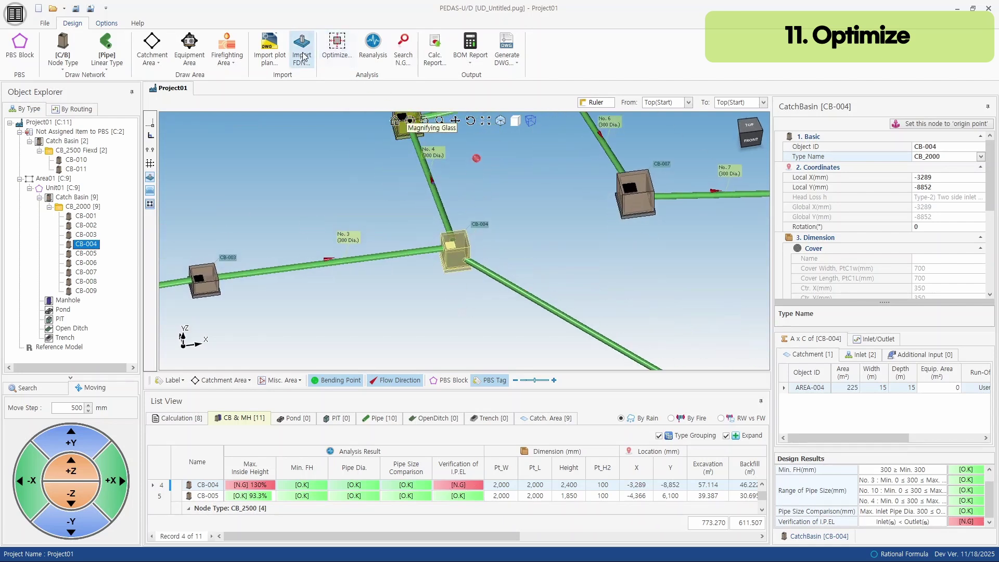
Step: Run Optimize on the network with only Inlet / Outlet Reconfiguration enabled and close the dialog
click(338, 47)
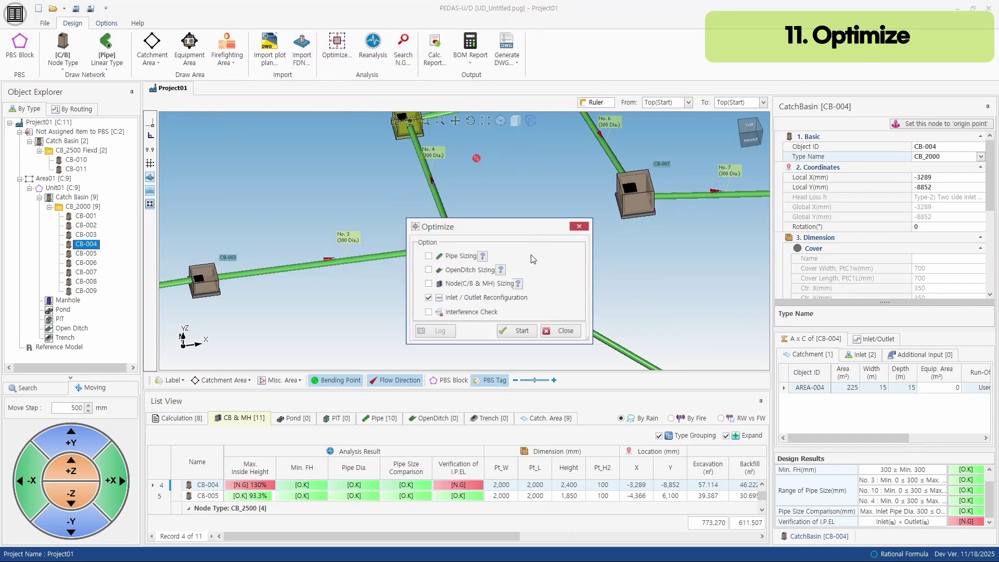
click(522, 335)
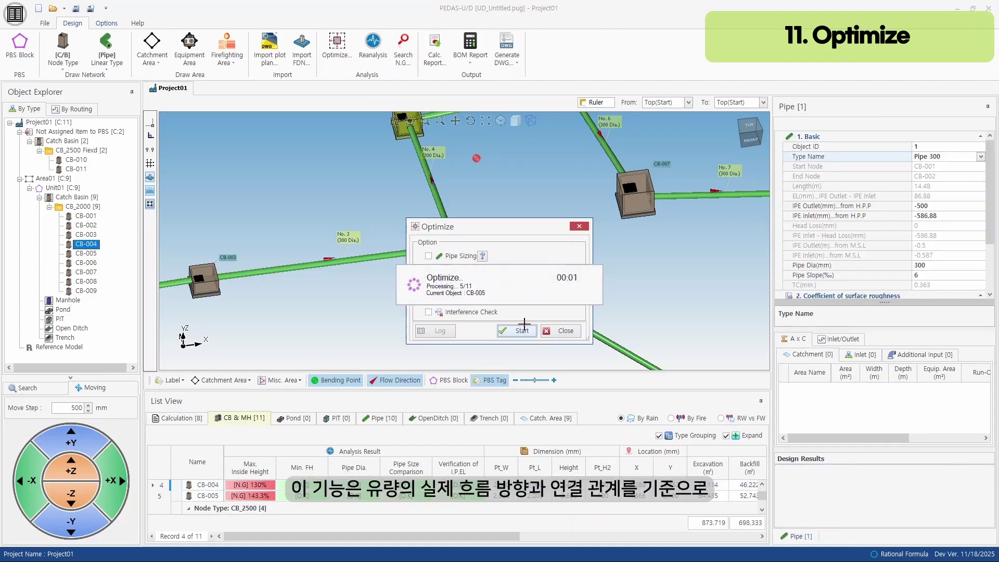
click(549, 324)
click(565, 332)
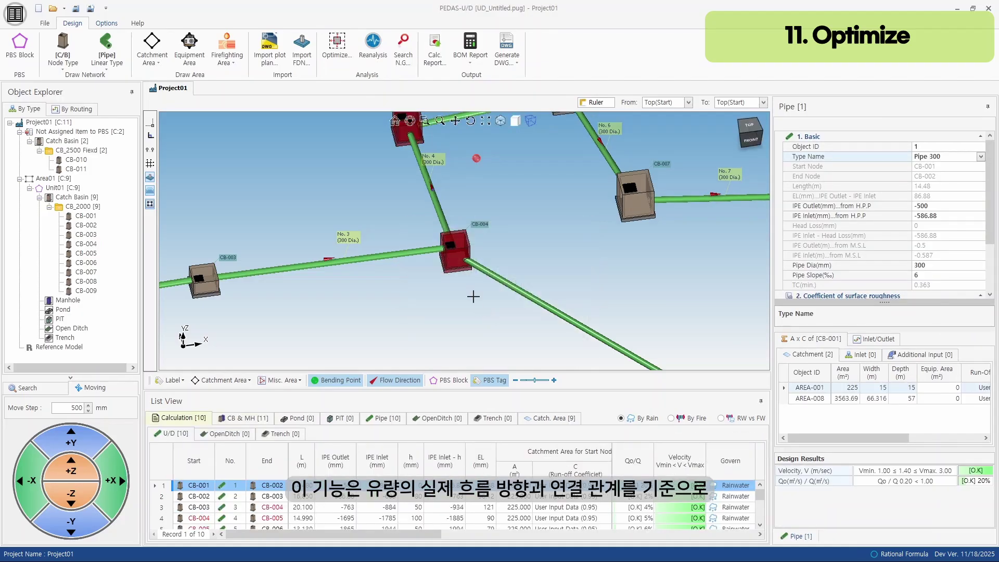
Step: Examine the inlet and outlet pipe levels at CB-004 from a low side view
scroll(473, 296, up, 5)
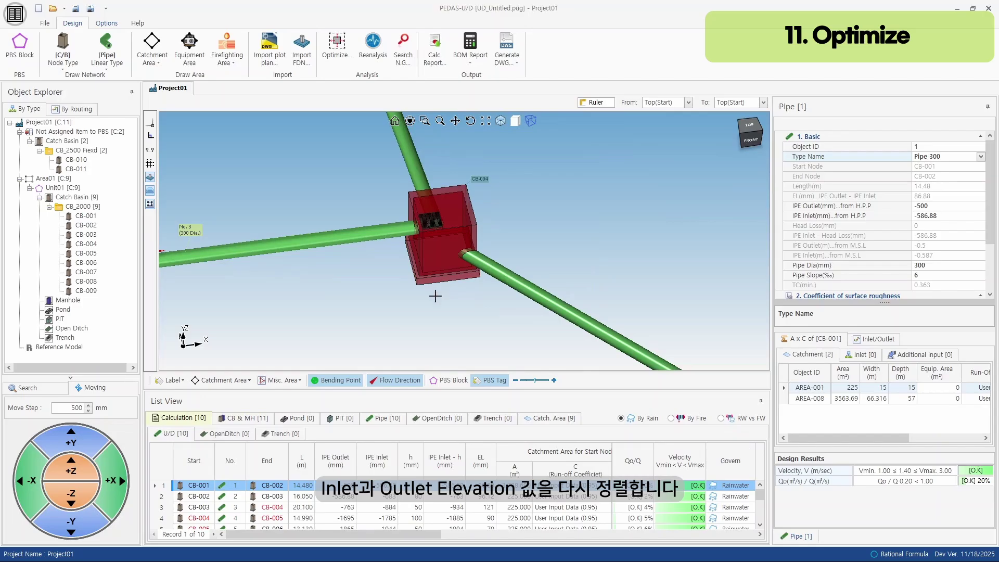
drag(436, 296, 435, 293)
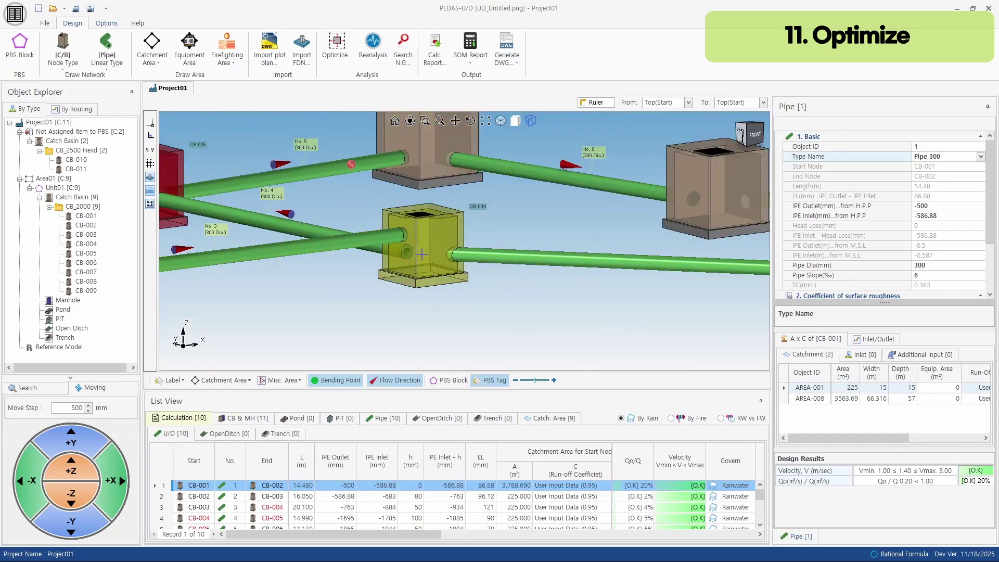
scroll(405, 254, up, 3)
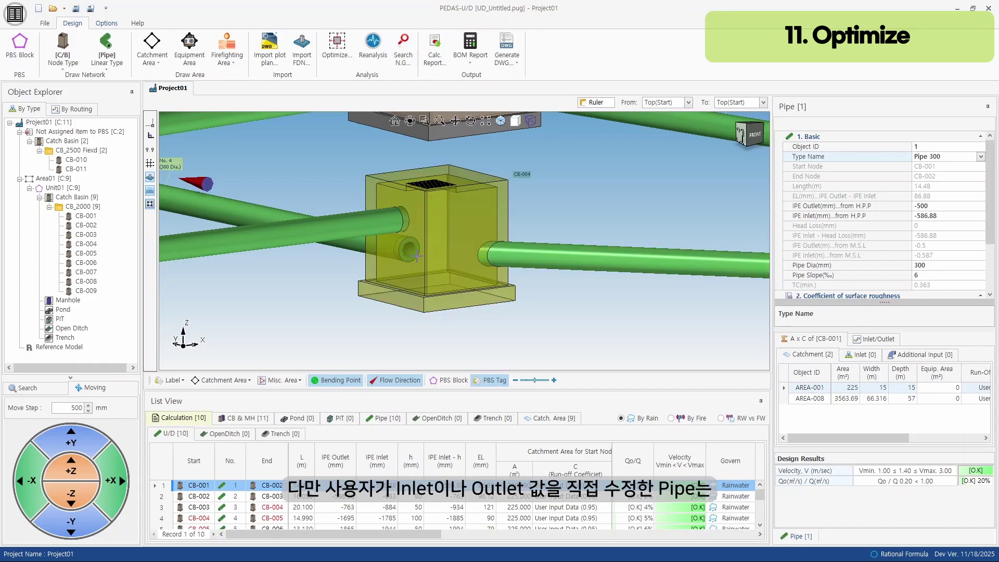
Step: Inspect catch basin CB-004 and the inlet and outlet levels of the diagonal pipe connected to it
scroll(405, 254, down, 4)
drag(423, 261, 427, 281)
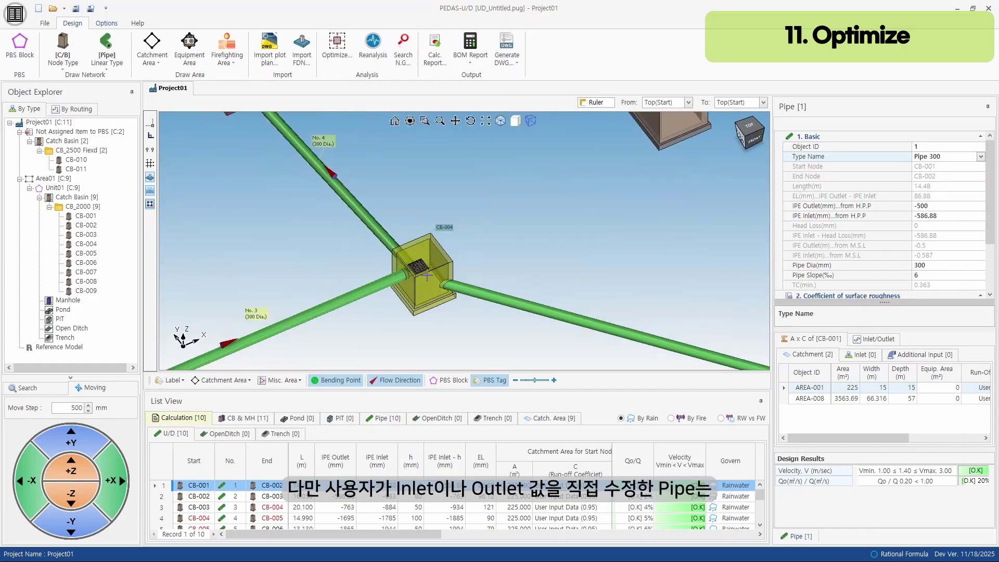
click(427, 276)
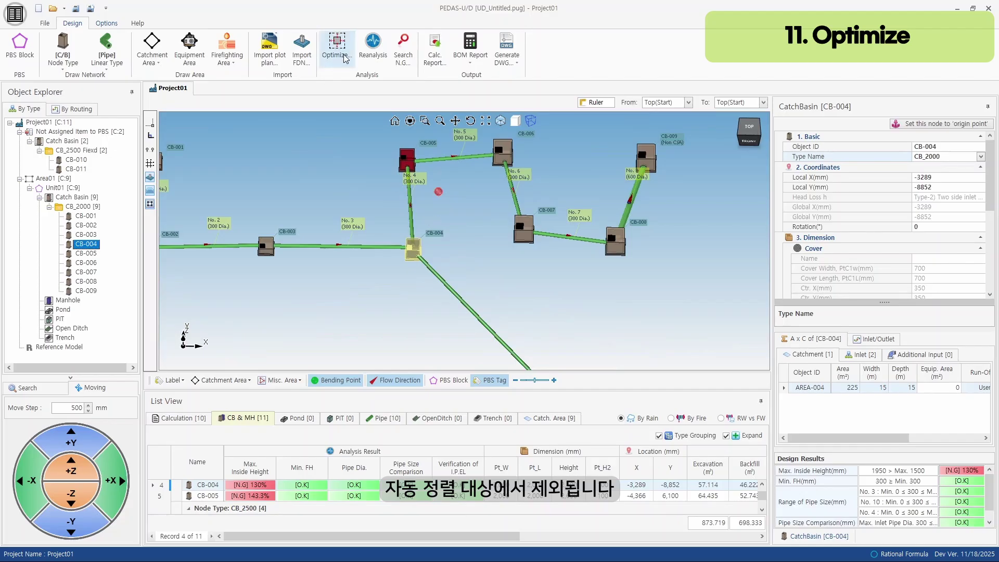
click(449, 217)
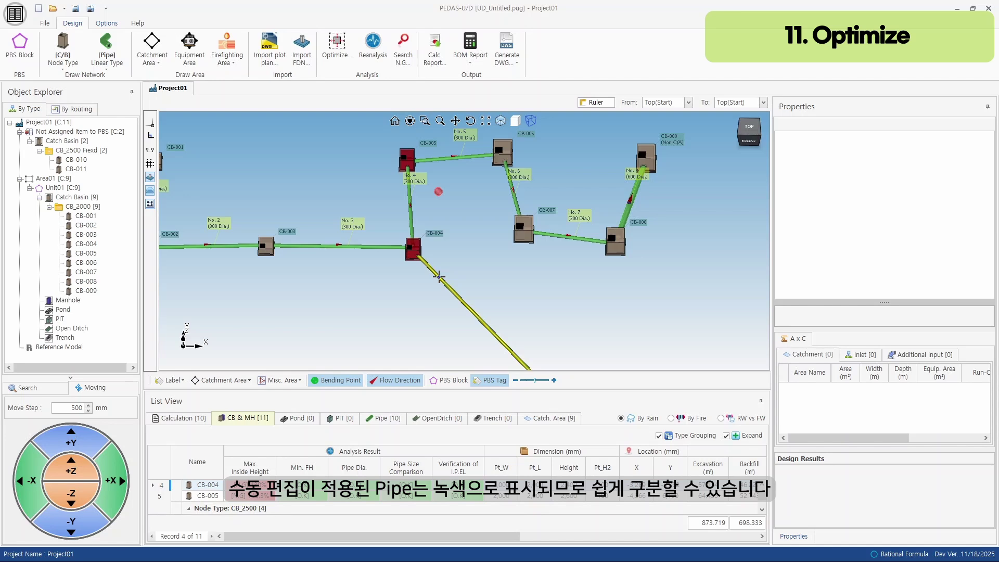
click(444, 273)
click(942, 215)
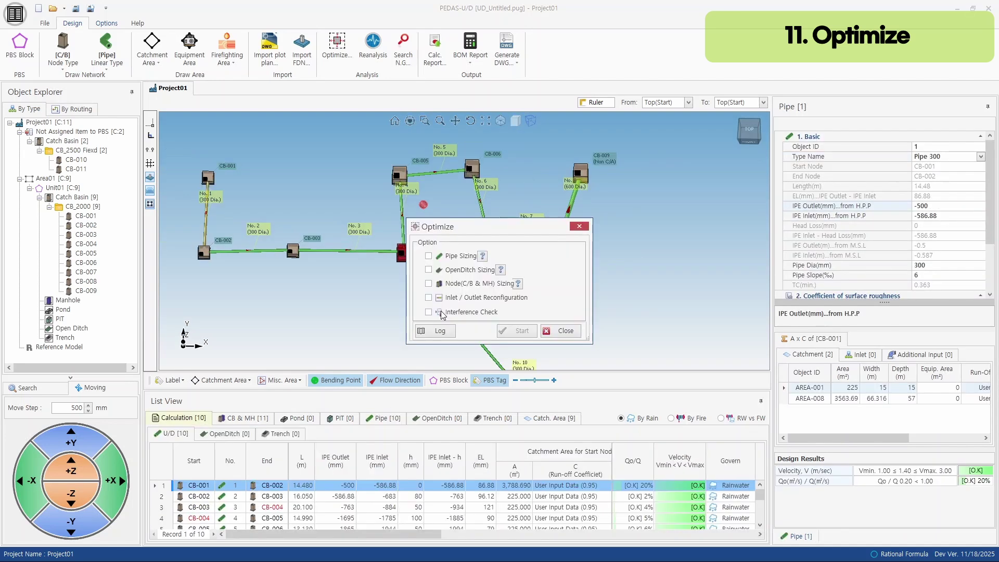
Step: Enable Interference Check as the only Optimize option and close the dialog
click(436, 312)
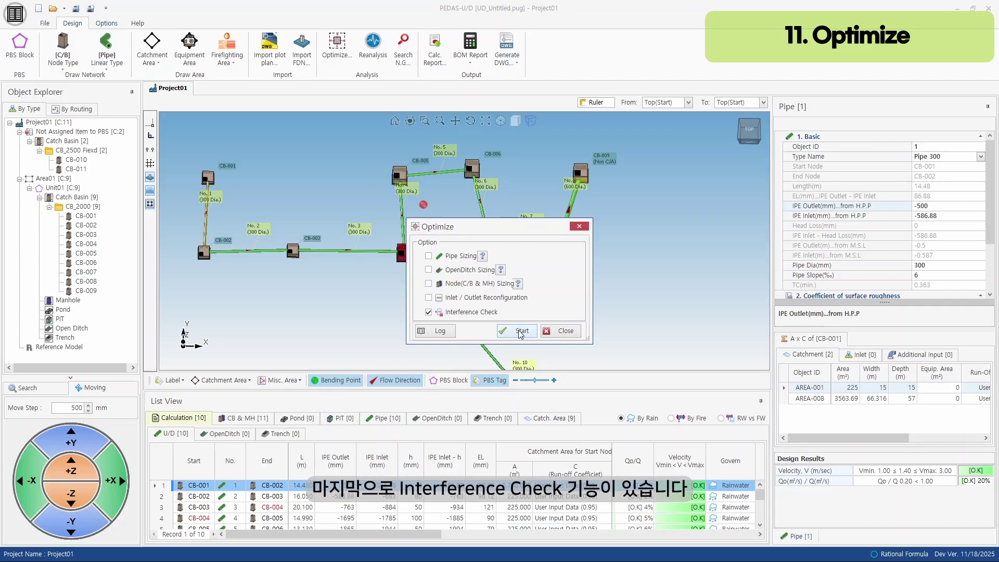
click(564, 331)
Step: Route a pipe between two new catch basins, one on each side of CB-003, so that it crosses that basin
scroll(330, 276, up, 3)
drag(330, 276, 414, 276)
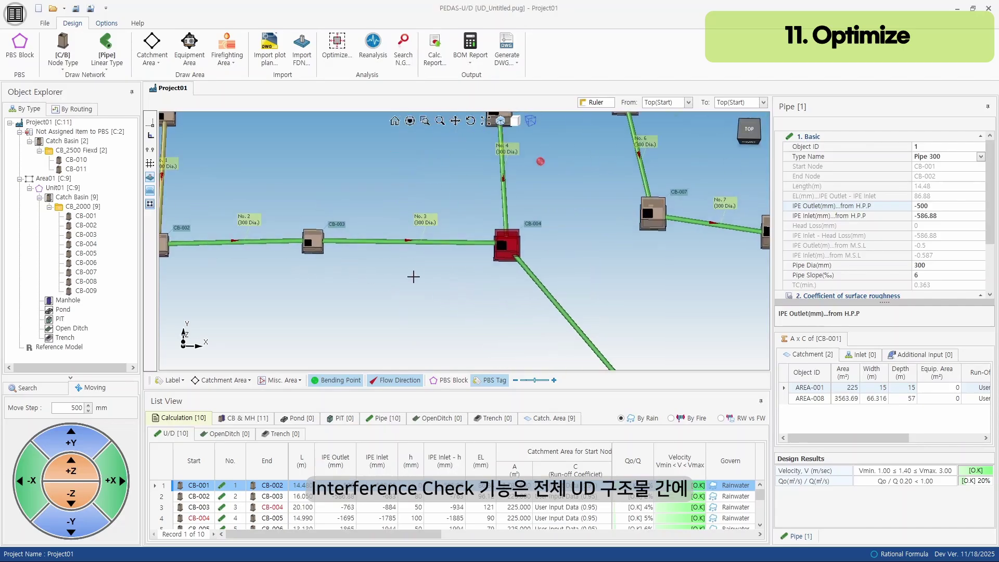
click(63, 49)
click(372, 339)
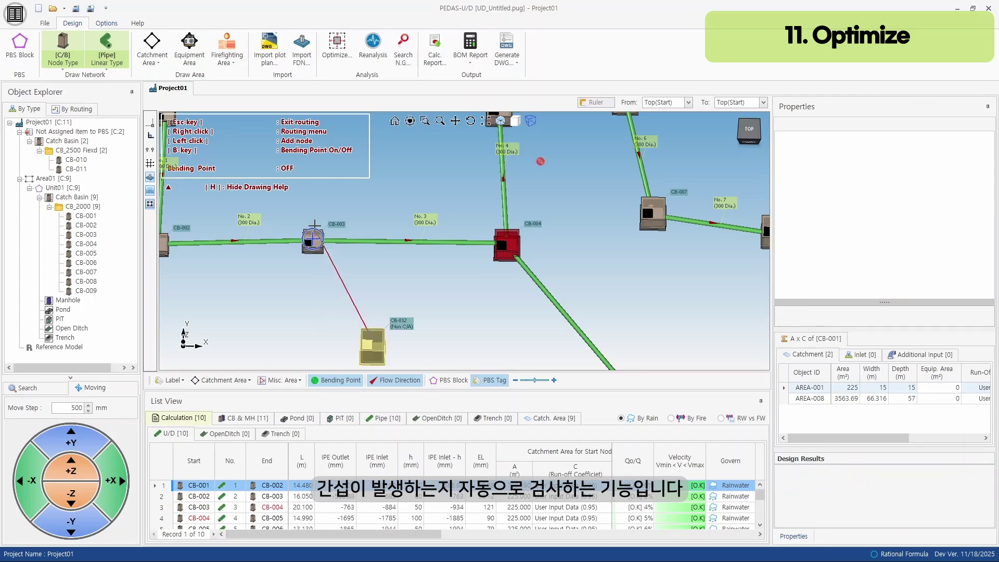
click(300, 195)
key(Escape)
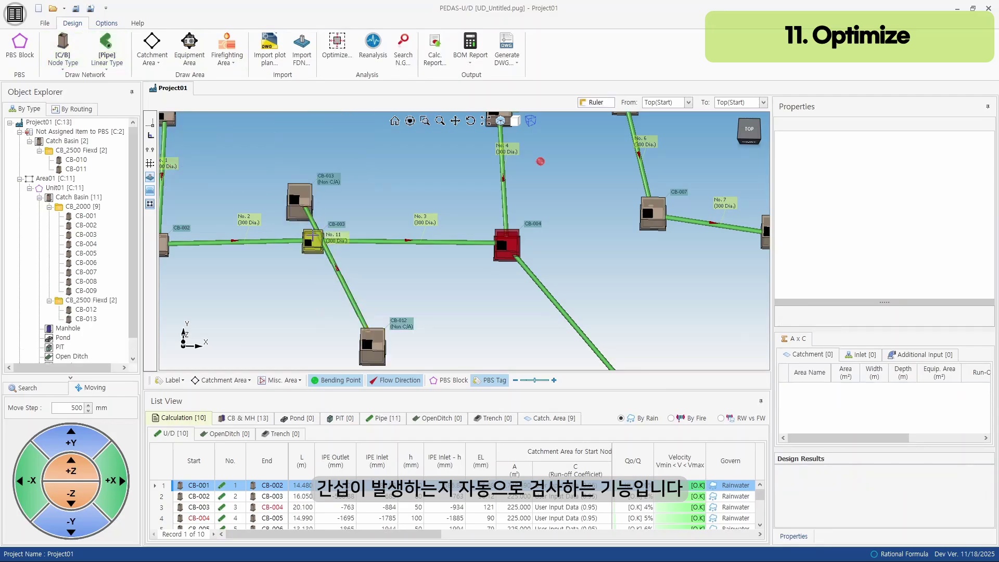
Step: Run Optimize with only Interference Check enabled and close the dialog
scroll(313, 239, up, 4)
drag(361, 265, 380, 291)
click(337, 47)
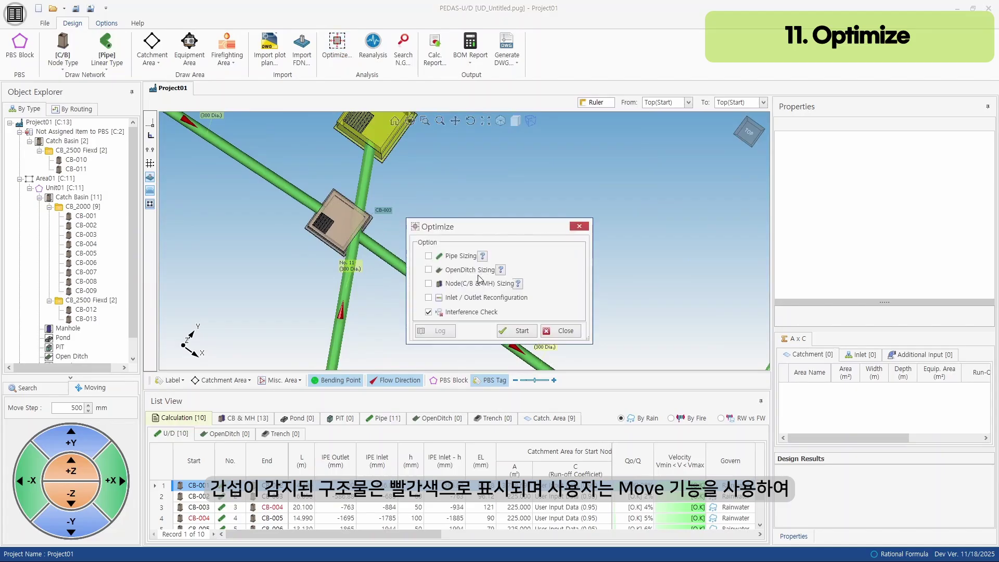
click(499, 323)
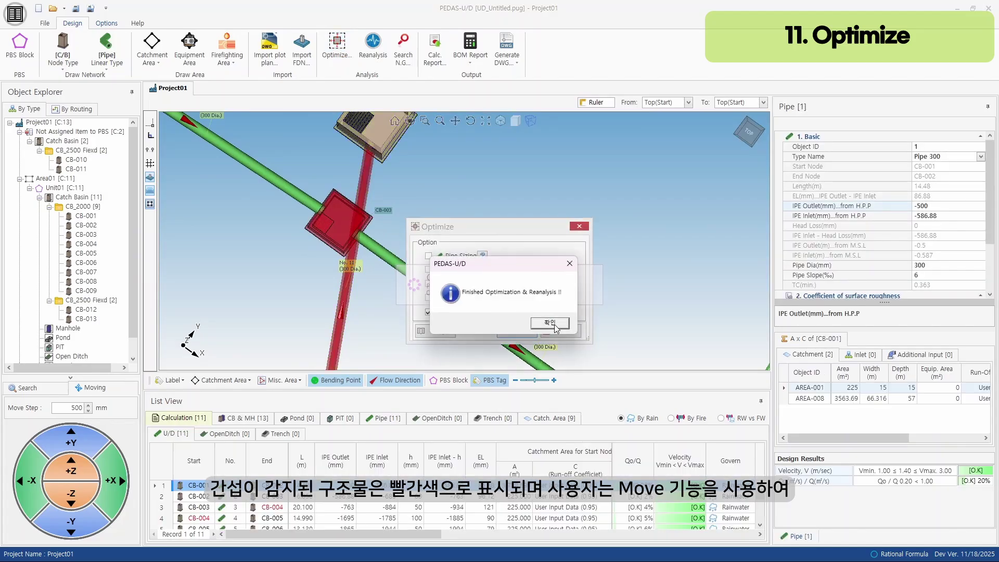
click(551, 323)
click(566, 331)
Step: Examine the clash at CB-003 and move catch basin CB-013 across to Local X -26479, Local Y -13491 so its pipe avoids CB-003
scroll(365, 249, down, 3)
scroll(361, 246, up, 3)
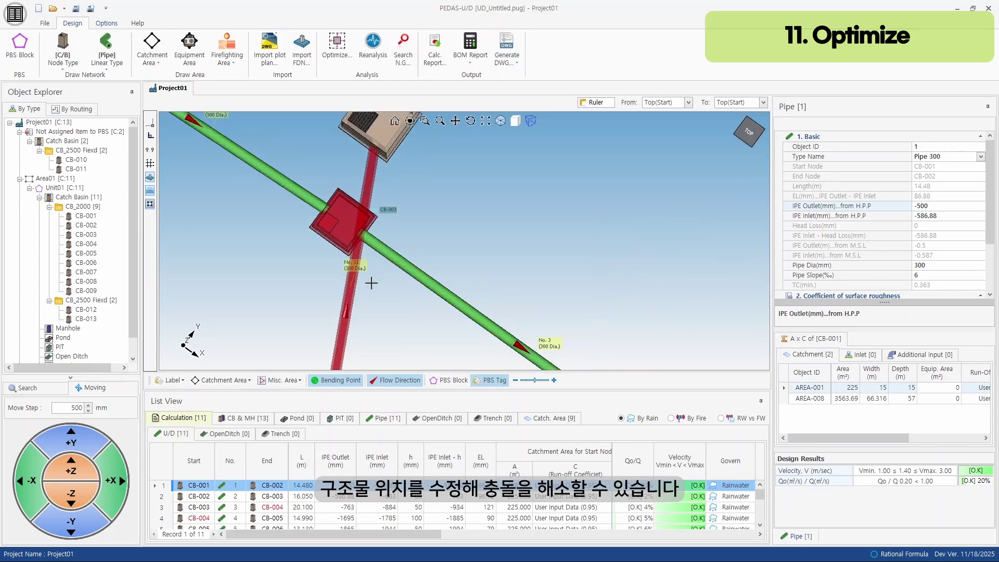
drag(371, 283, 359, 229)
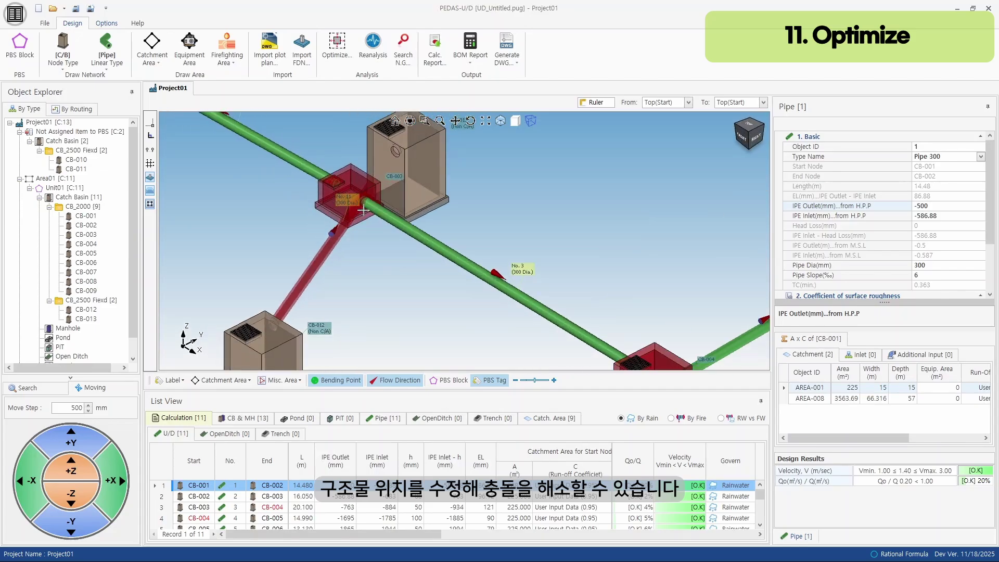
scroll(355, 214, down, 2)
drag(349, 213, 358, 278)
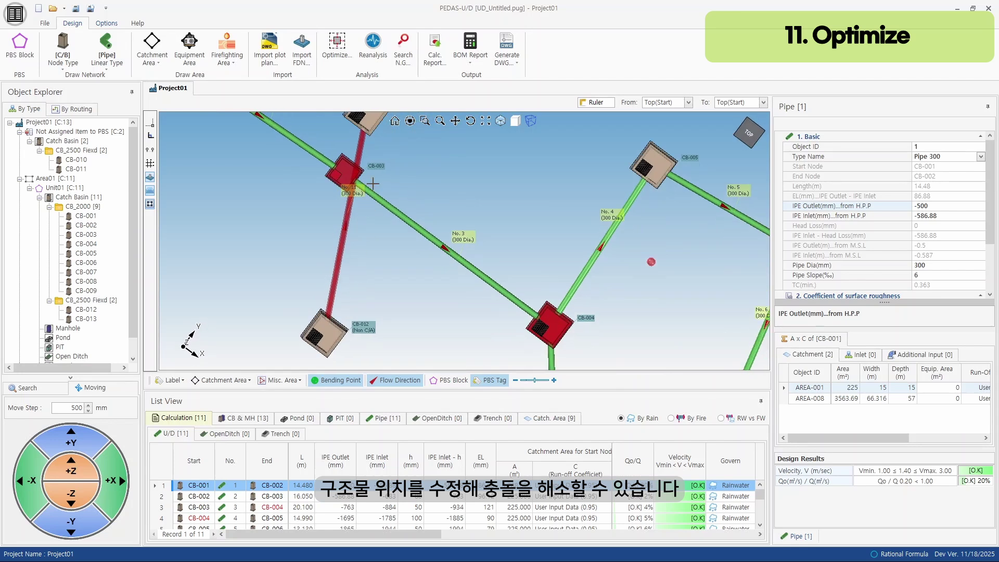
scroll(371, 167, up, 2)
drag(365, 181, 369, 248)
click(375, 171)
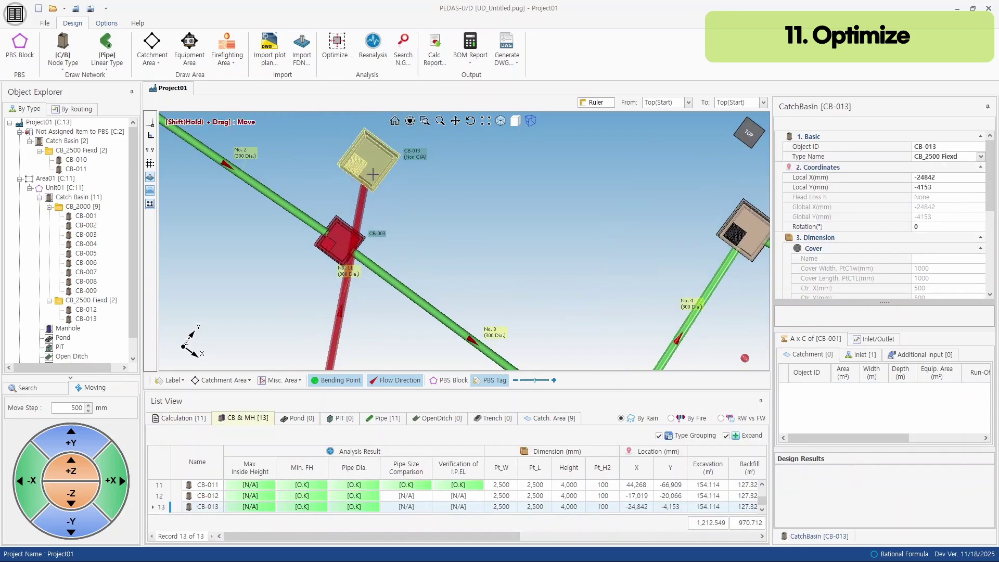
drag(373, 167, 254, 270)
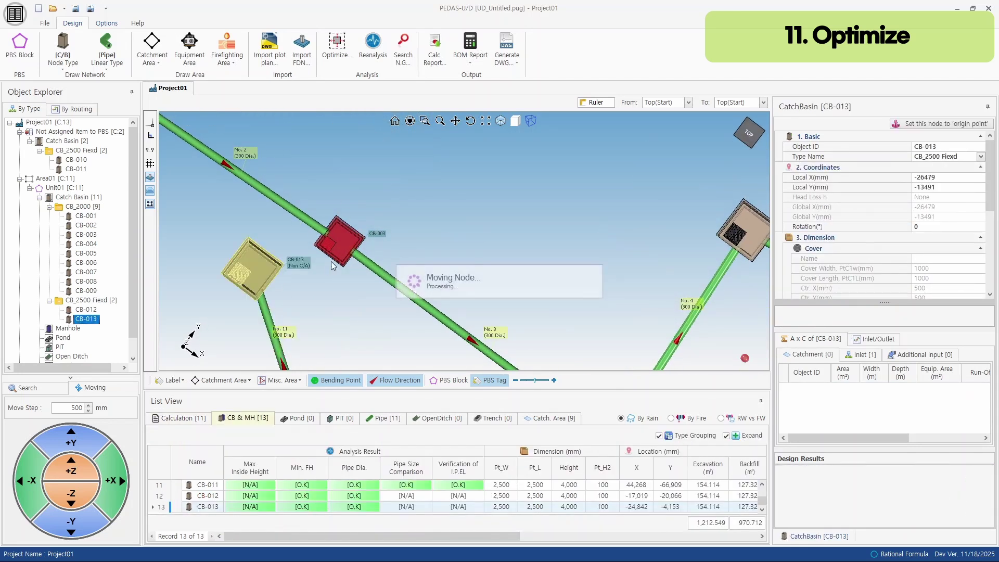
Step: Run the Interference Check again on the modified network and close the Optimize dialog
click(337, 48)
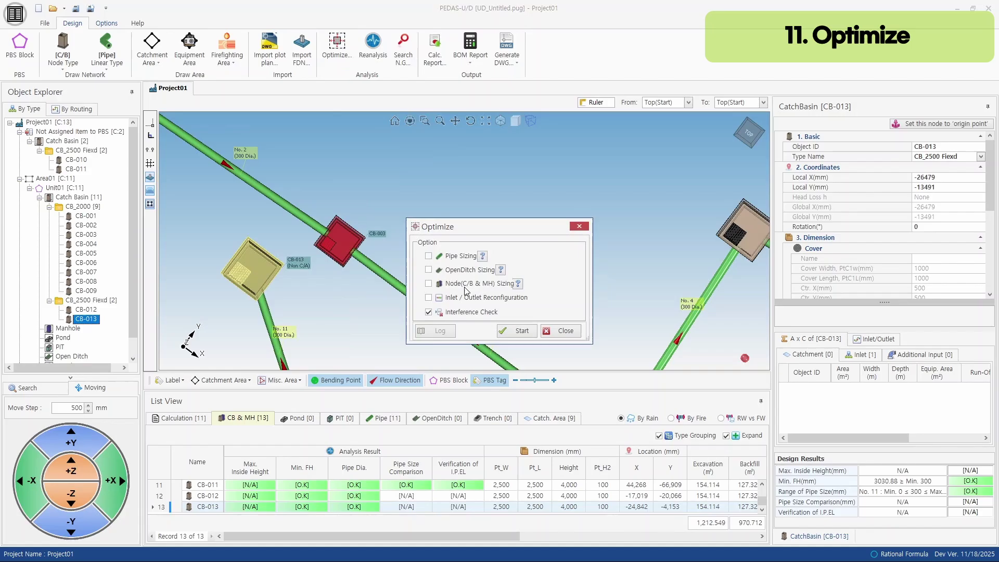
click(510, 332)
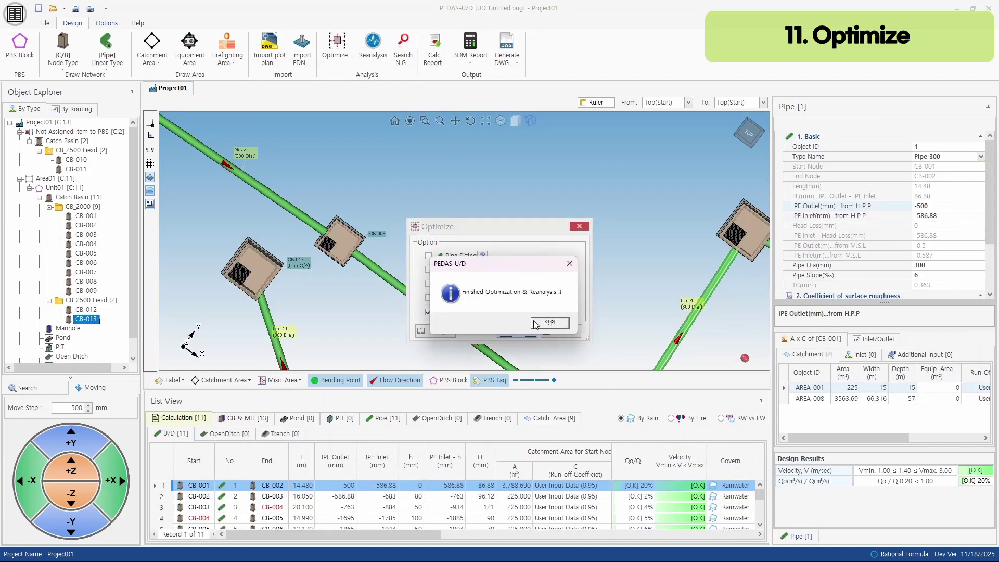
click(549, 323)
click(562, 330)
scroll(328, 276, down, 5)
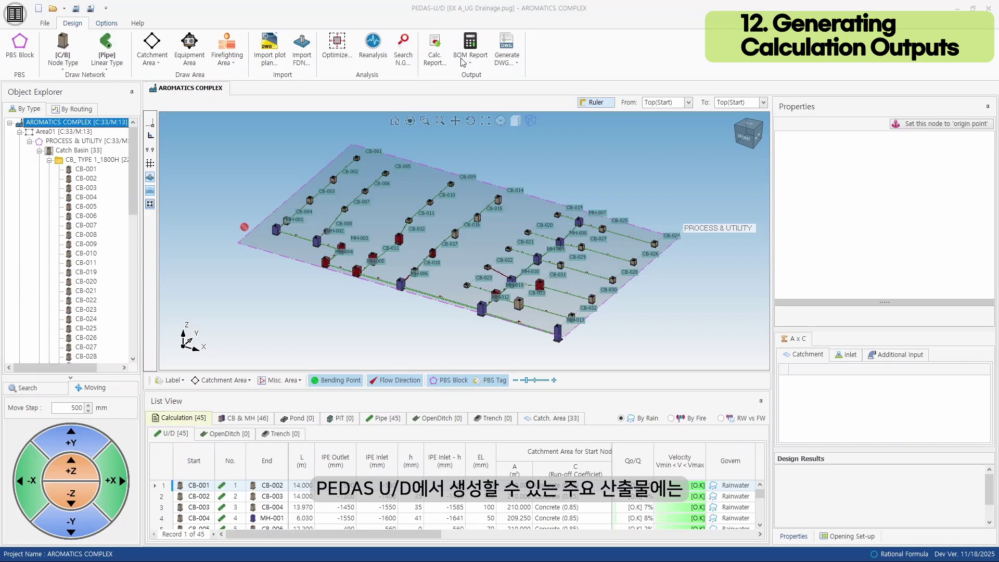
Step: View the Drainage Plan and MH & CB Schedule drawing outputs and the object tree arranged by routing
click(507, 57)
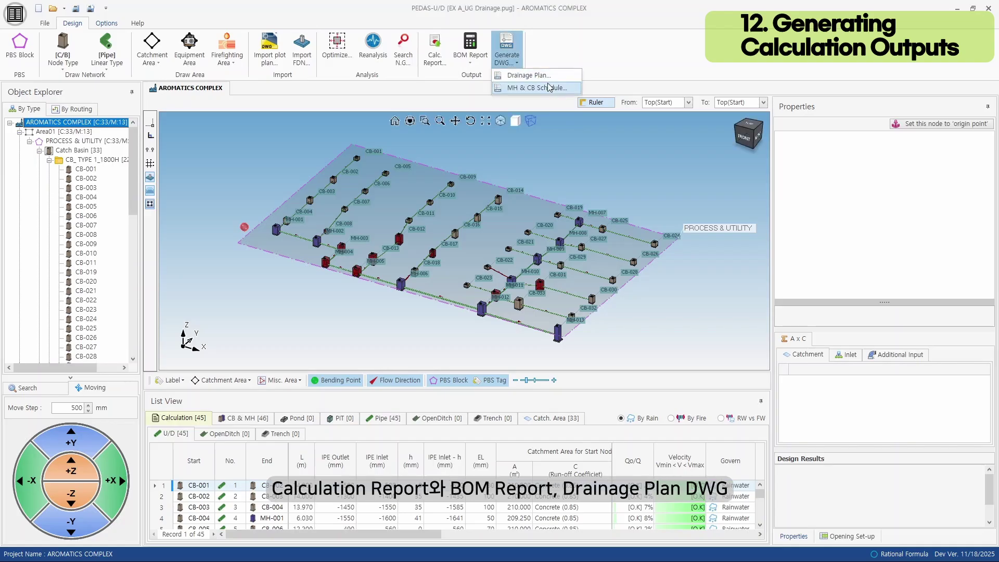
click(551, 88)
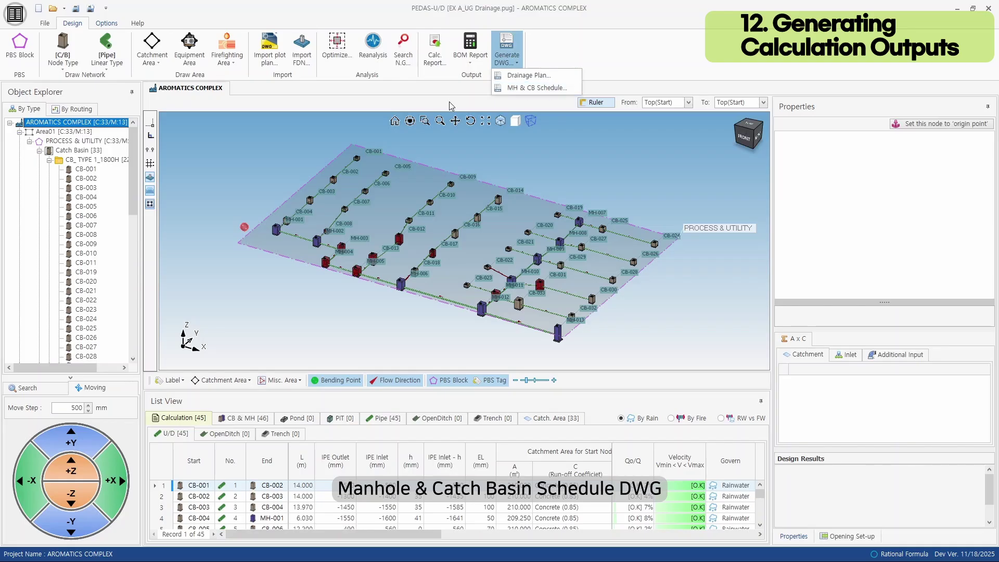
click(88, 113)
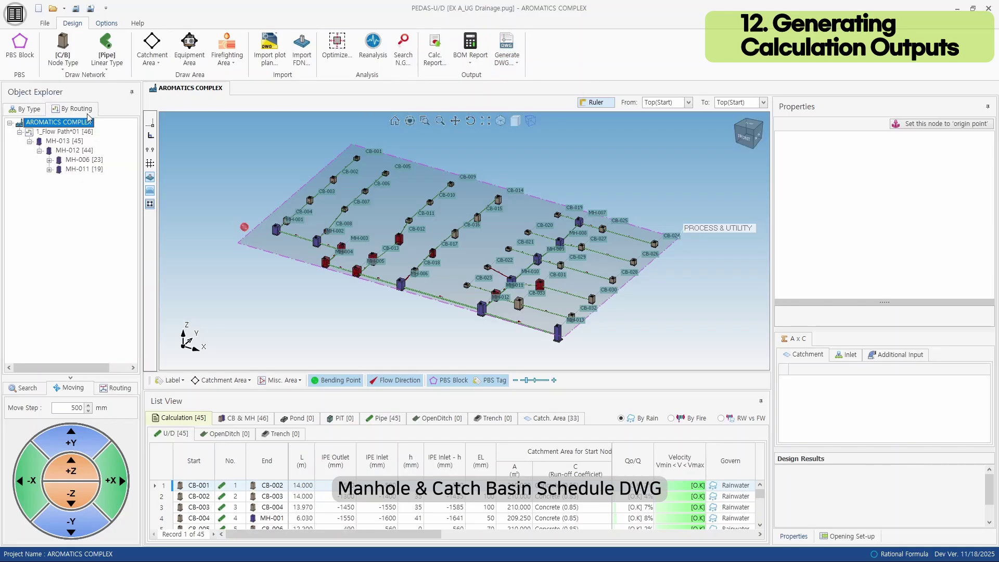
click(117, 389)
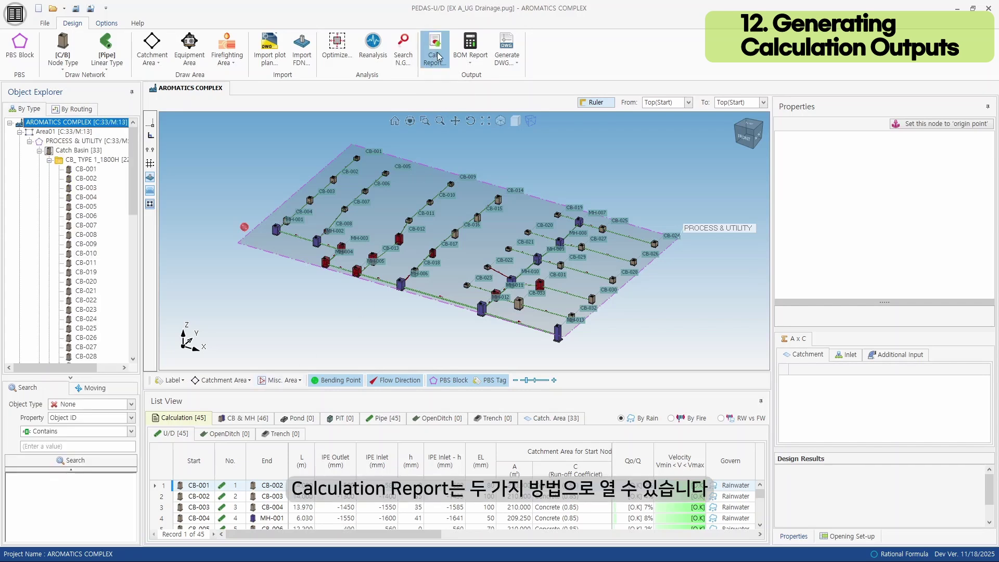
Step: Choose the CB-005 to CB-006 line for the Calculation Report, view its Excel and print preview options, and close the dialog
click(438, 66)
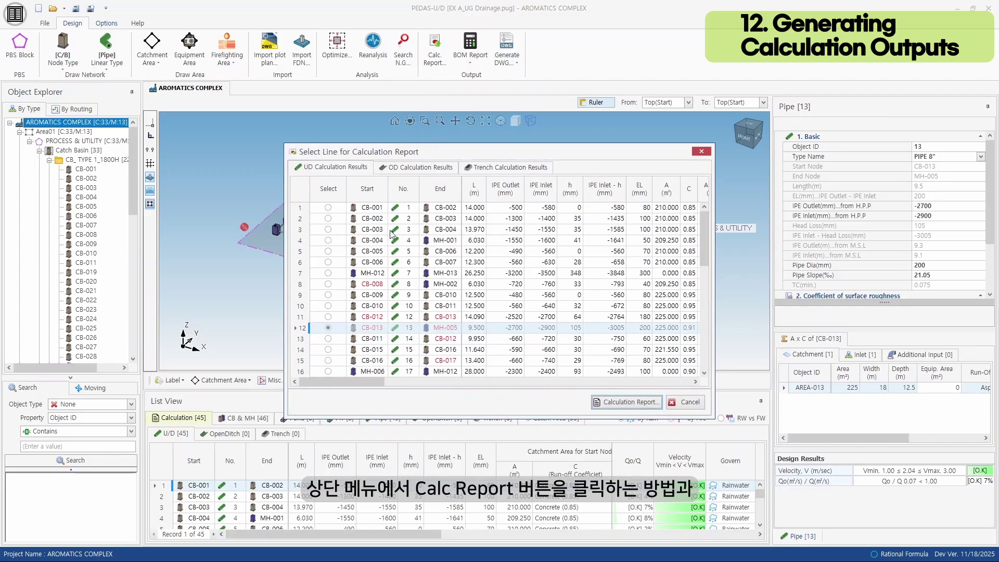
click(328, 240)
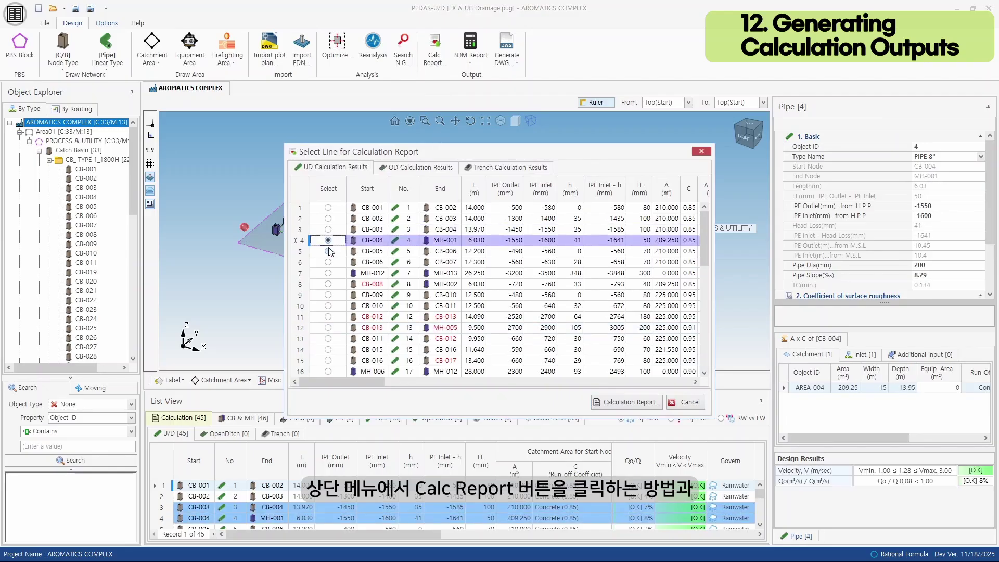
click(327, 251)
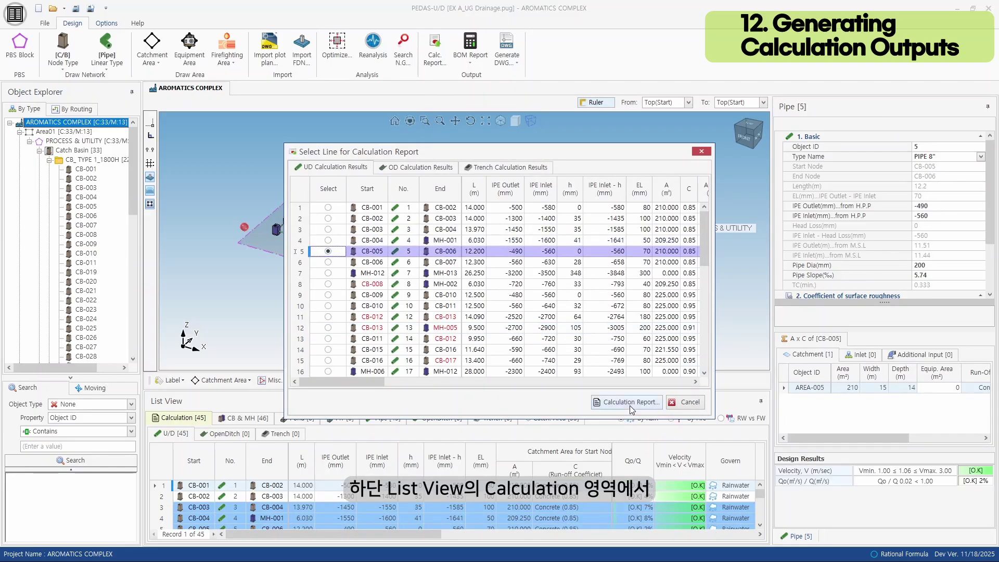
right_click(630, 407)
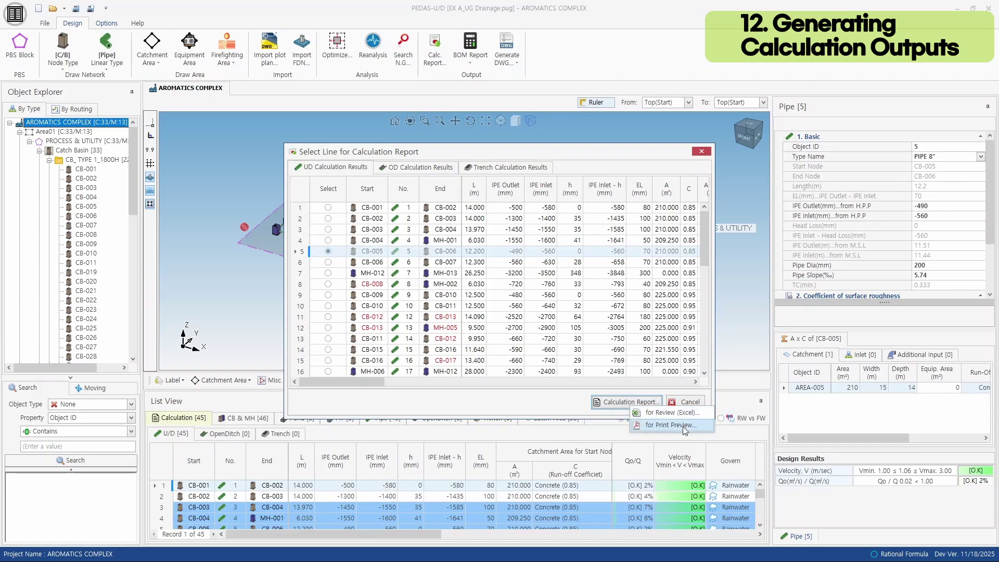
click(704, 151)
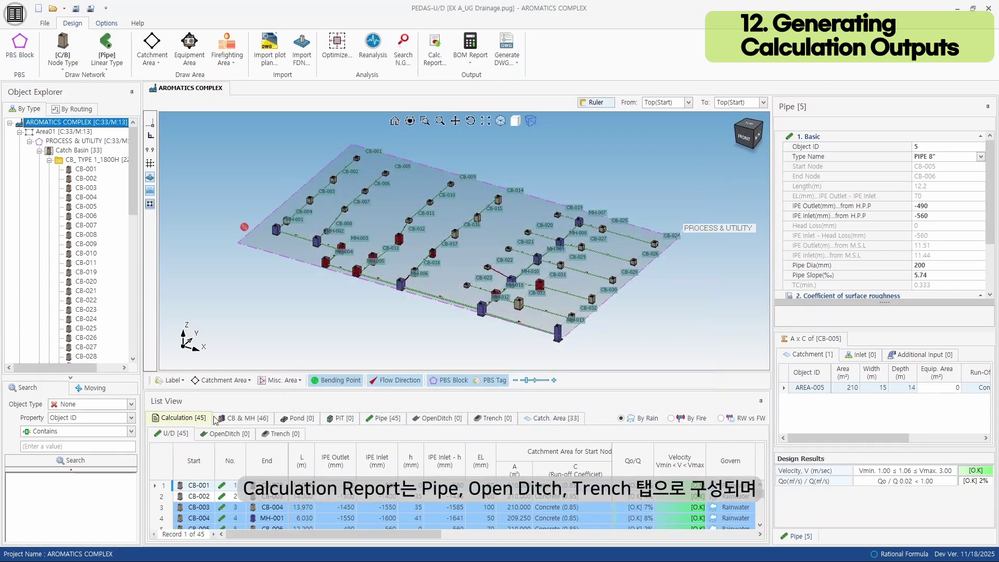
Step: Open the Calculation Report line selection from the CB-003 to CB-004 pipe's list entry, then cancel it
click(246, 508)
right_click(244, 504)
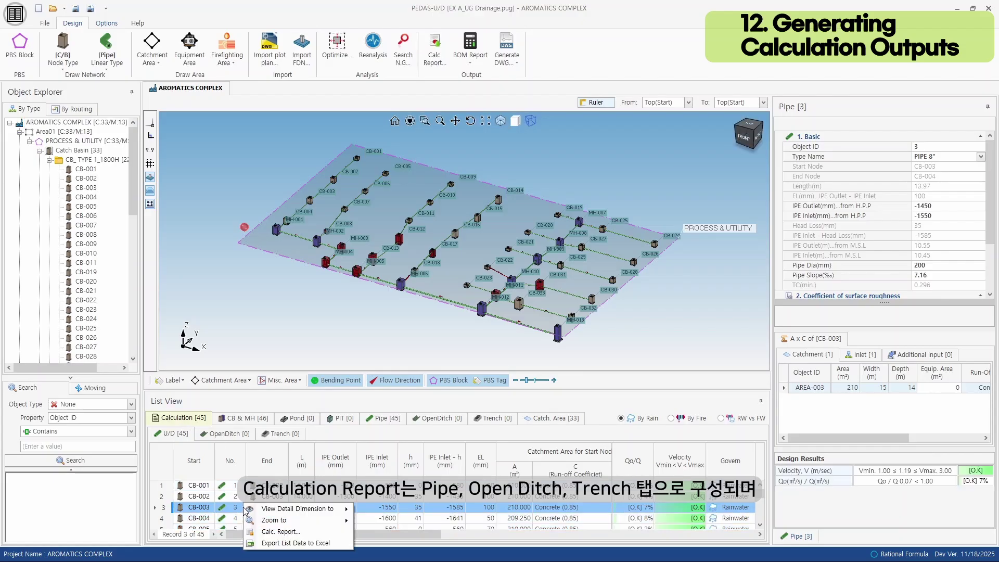
click(310, 536)
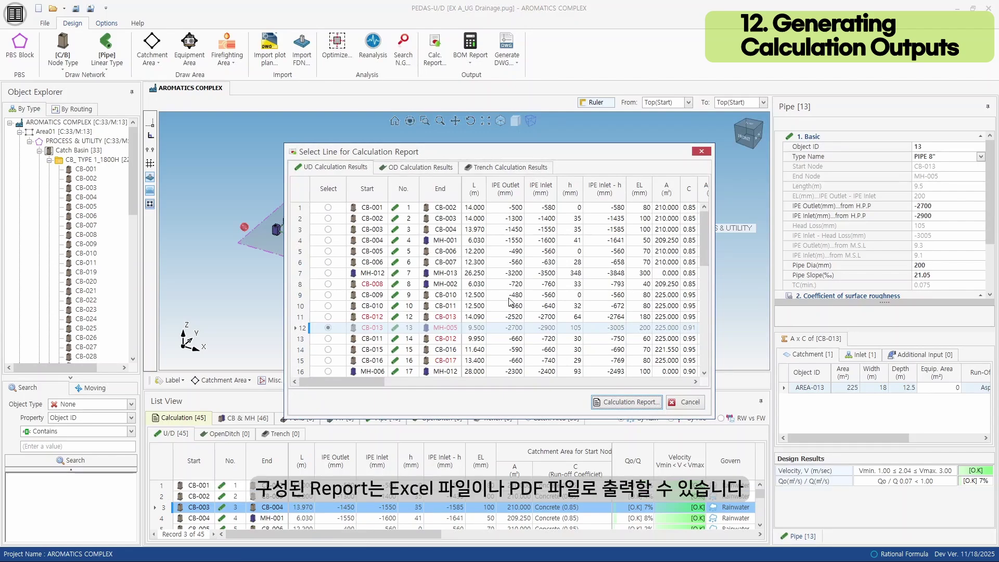
click(698, 402)
Step: Select CB-010, CB-011, CB-015, CB-016 and their connecting pipes in top view and look at the BOM Report options, then clear the selection
click(749, 124)
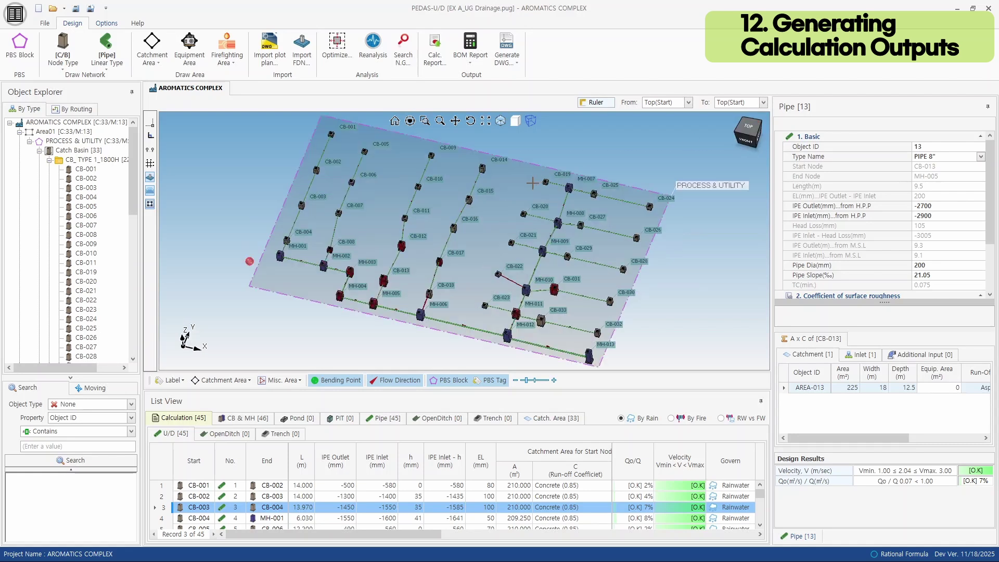
scroll(473, 192, up, 5)
click(470, 64)
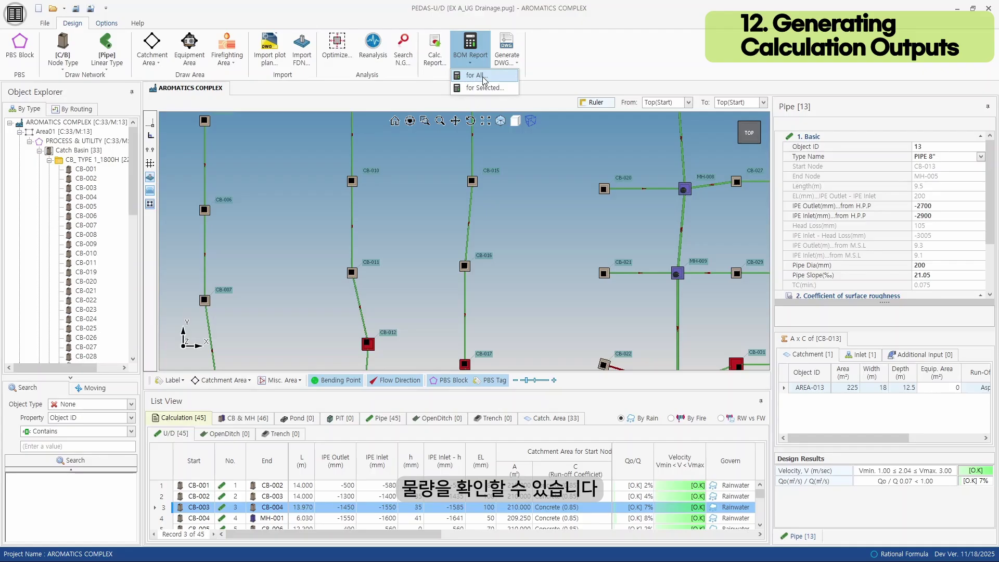
click(484, 87)
drag(309, 158, 545, 313)
click(470, 57)
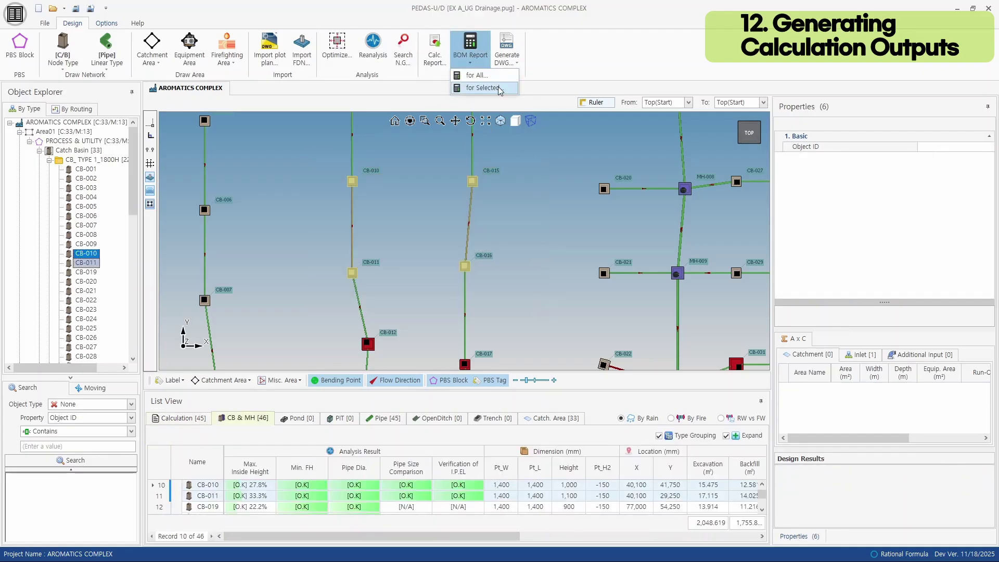
click(416, 153)
Step: Generate the BOM Report for all objects and review the catch basin, manhole and pipe quantities in the UD_Summary sheet
click(478, 61)
click(477, 77)
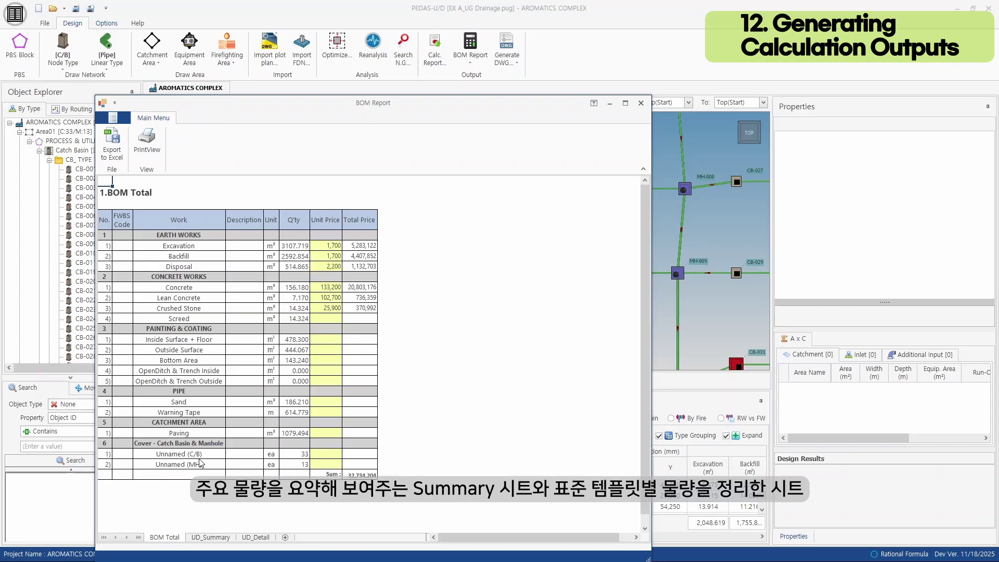
click(217, 537)
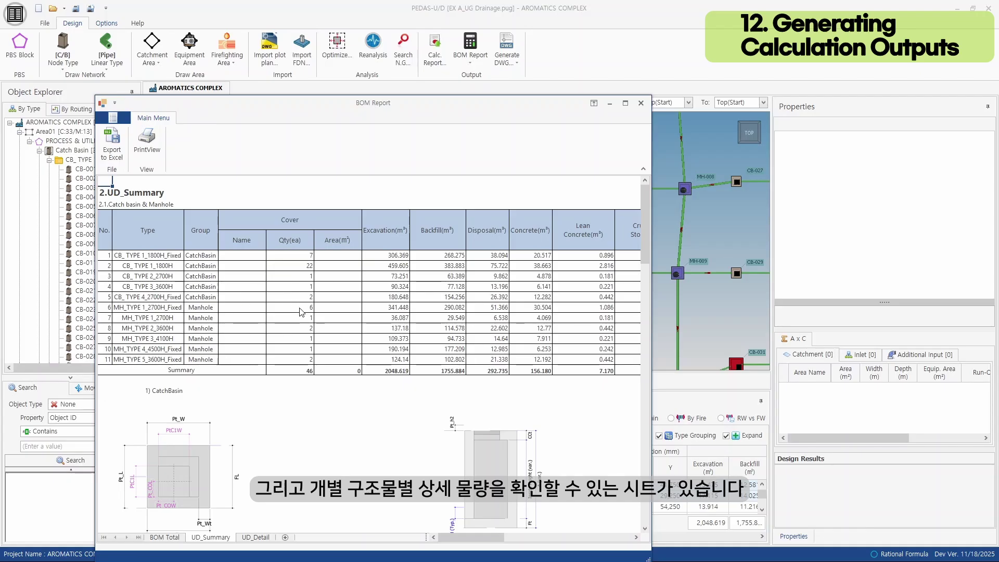
scroll(356, 355, down, 5)
scroll(356, 355, down, 10)
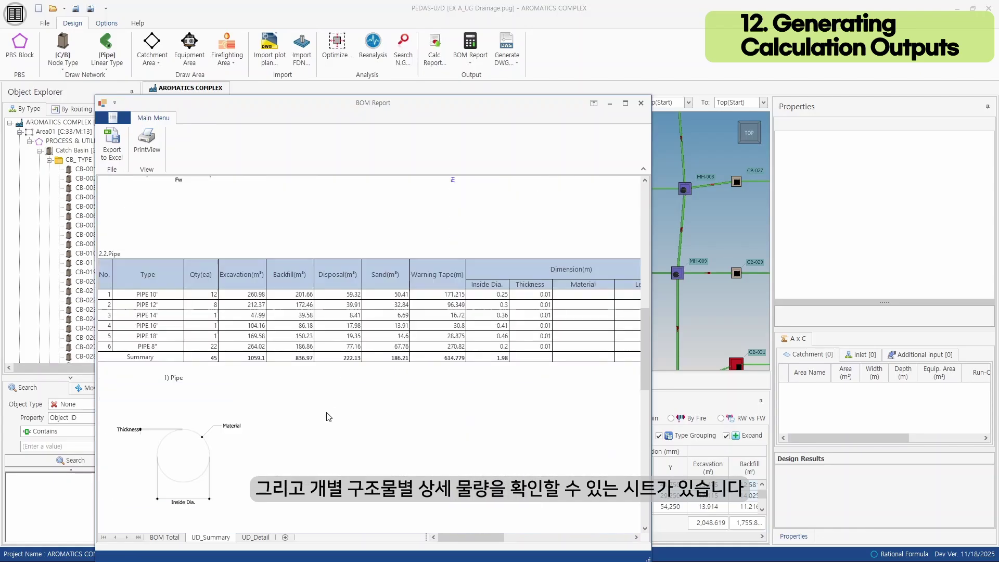
Step: Review the individual catch basin, manhole and pipe quantities in the UD_Detail sheet, then close the BOM Report
click(255, 537)
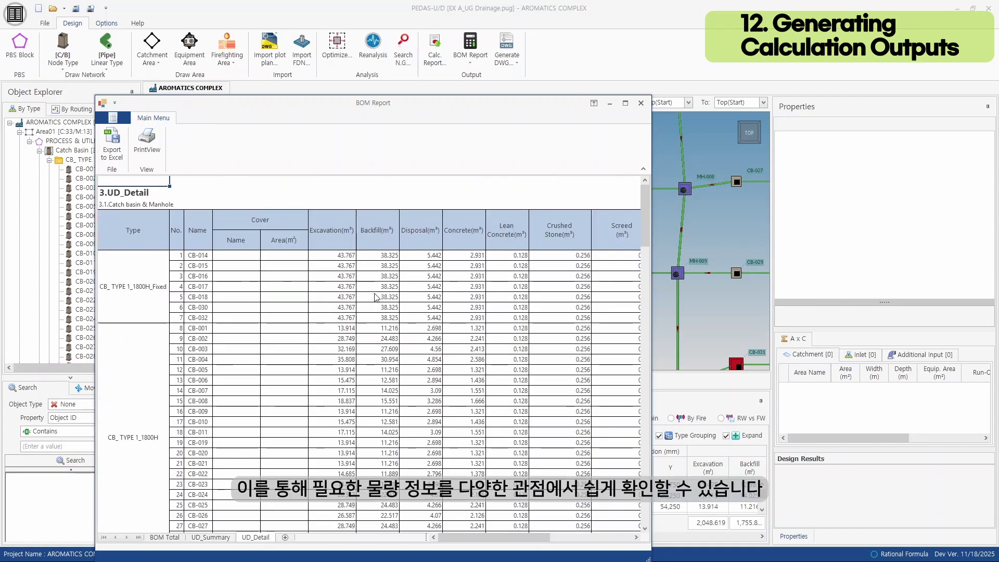
scroll(376, 297, down, 9)
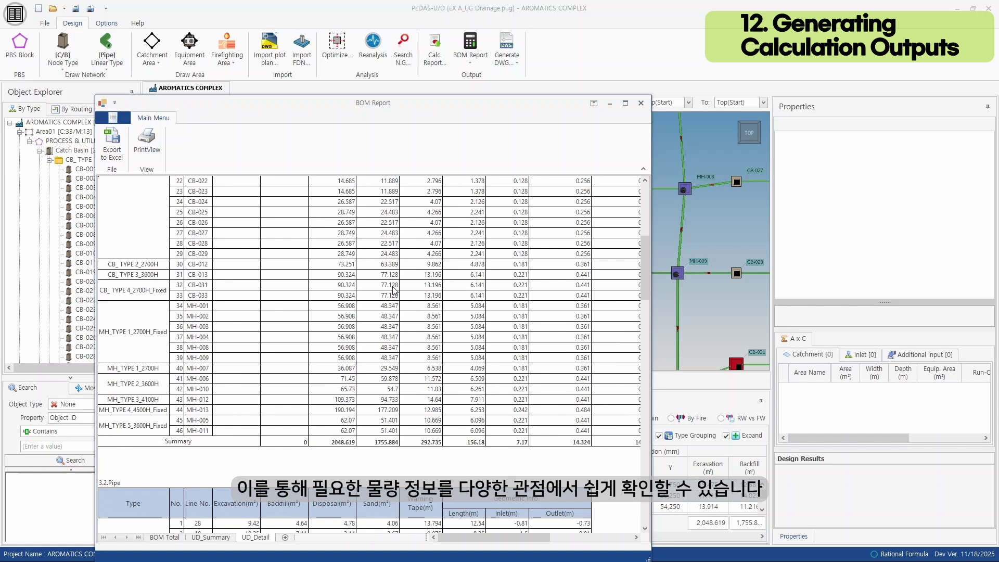
scroll(394, 290, down, 11)
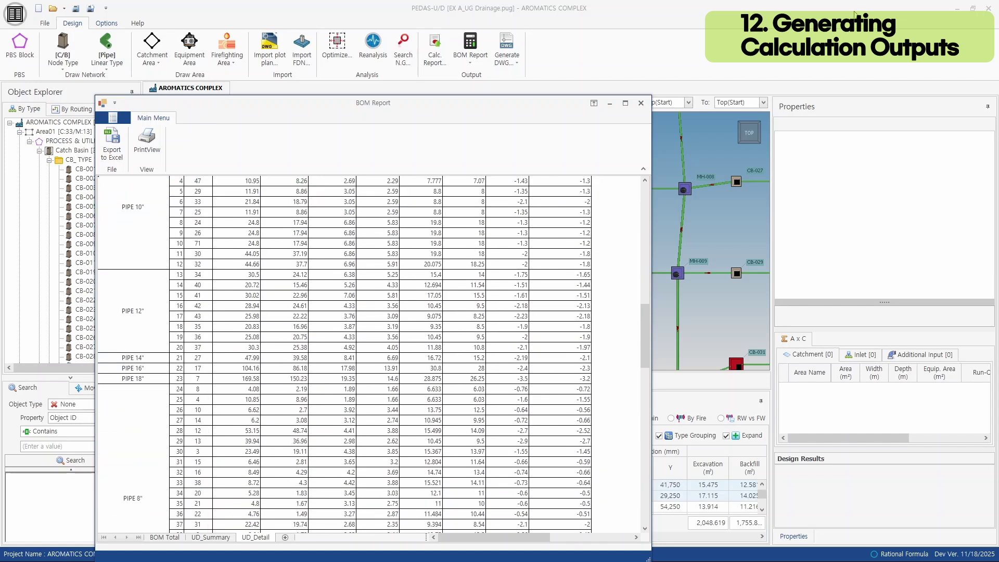
click(641, 103)
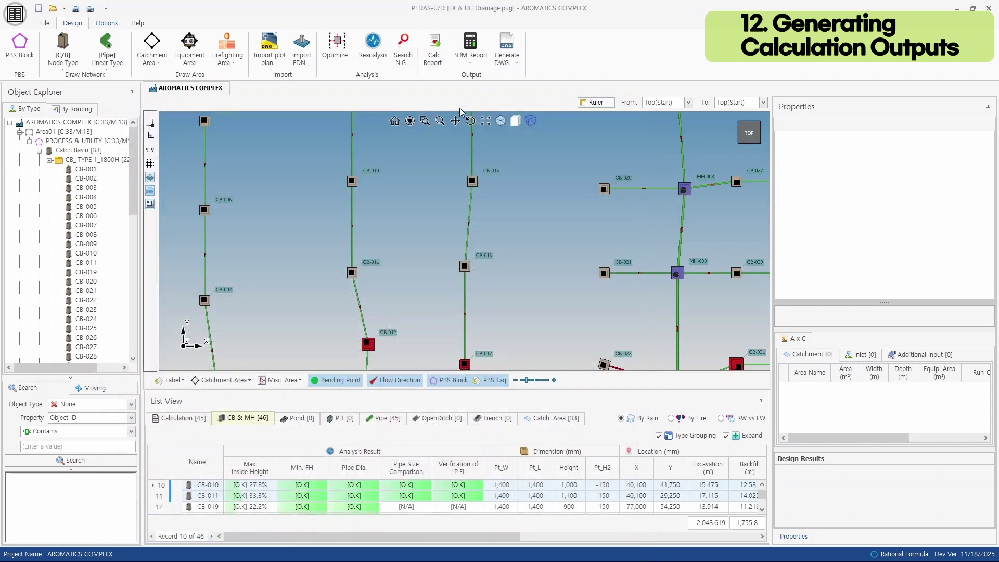
Step: Generate the Drainage Plan DWG, toggle the catchment area display in its preview, and close the drawing
click(504, 64)
click(529, 76)
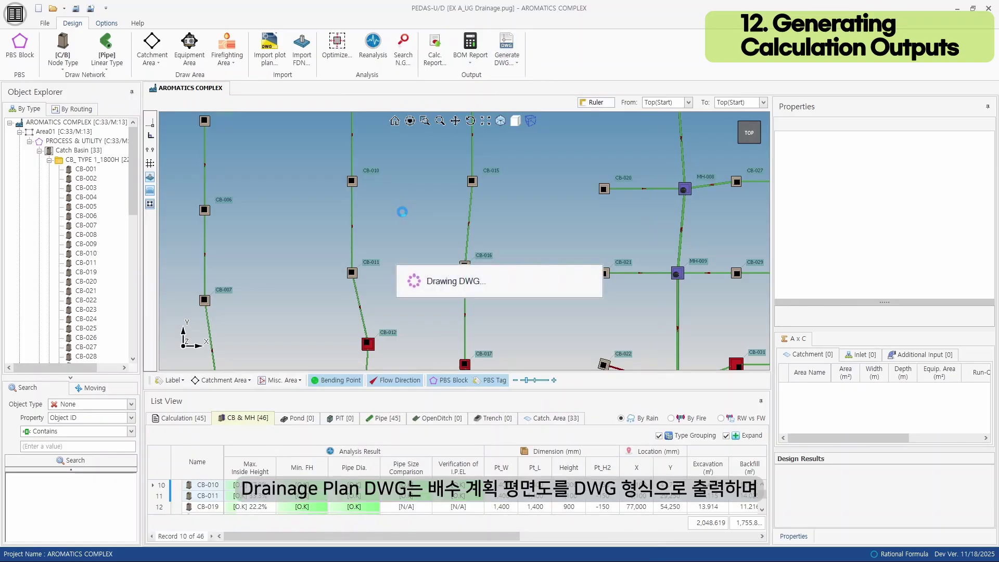
scroll(374, 330, up, 3)
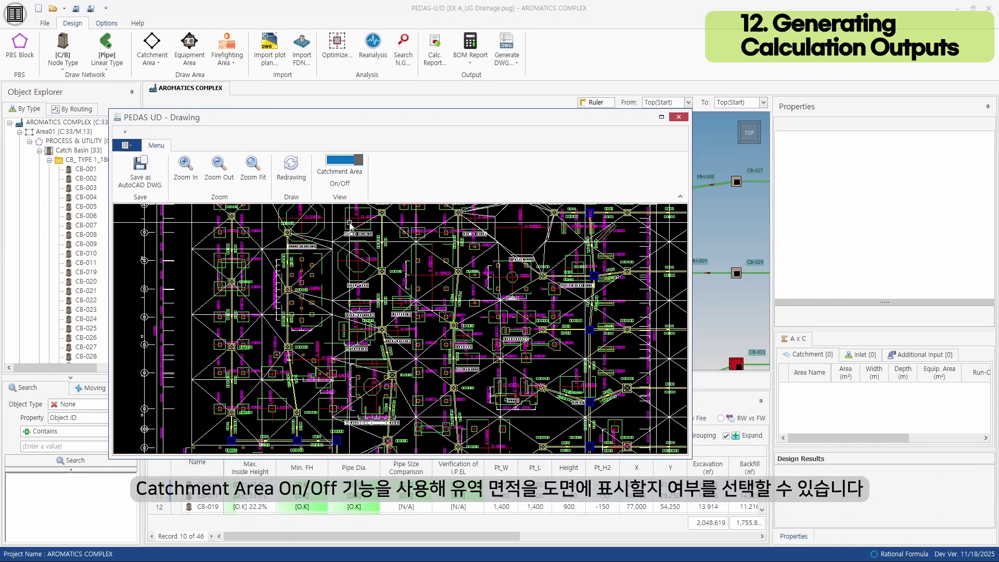
click(342, 161)
click(342, 161)
click(679, 116)
Step: Generate the MH & CB Schedule DWG, examine the catch basin and manhole schedule tables, and close the drawing
click(513, 70)
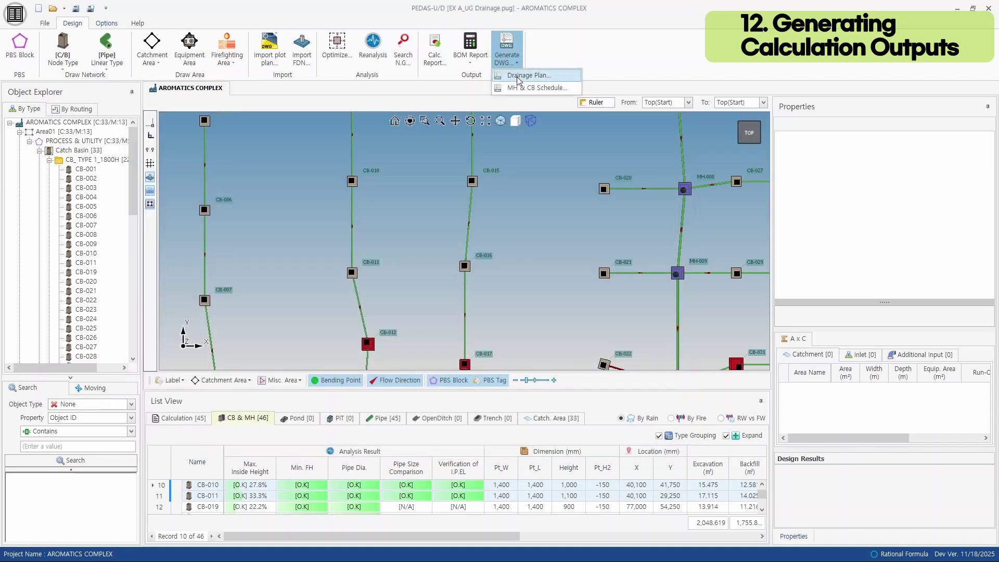
click(521, 86)
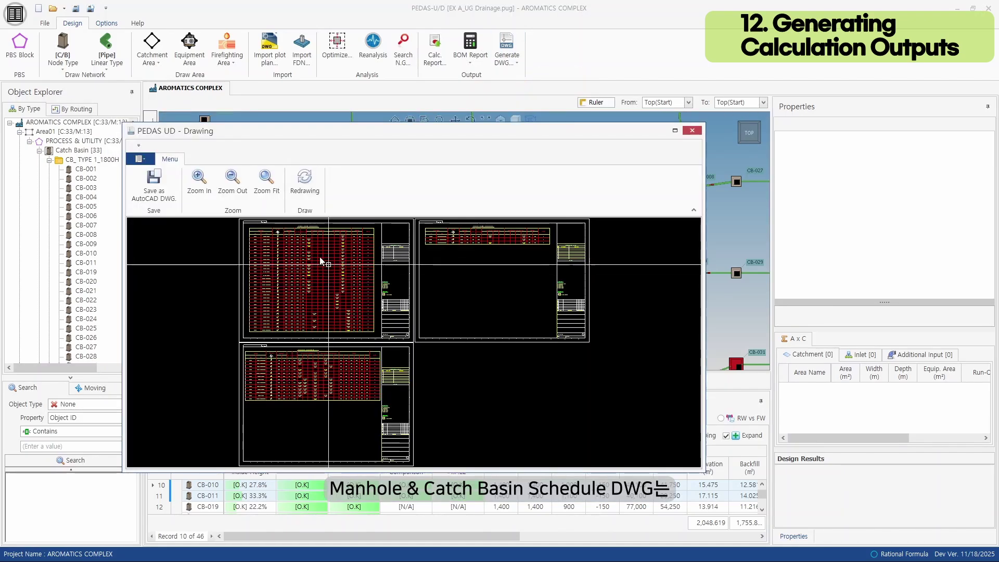
scroll(312, 260, up, 5)
drag(291, 258, 303, 350)
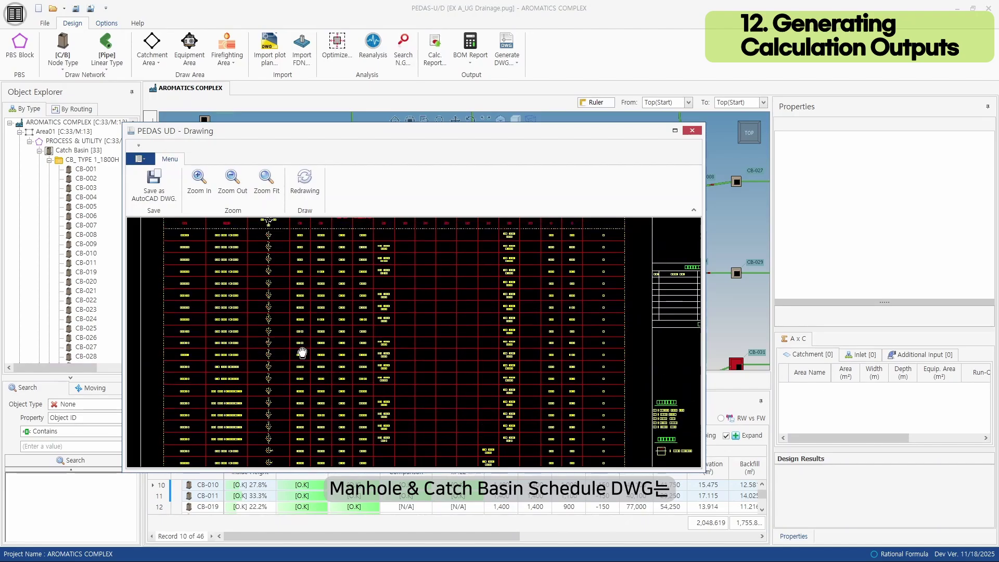
scroll(272, 264, down, 5)
scroll(306, 270, up, 3)
scroll(357, 349, down, 3)
scroll(356, 350, up, 6)
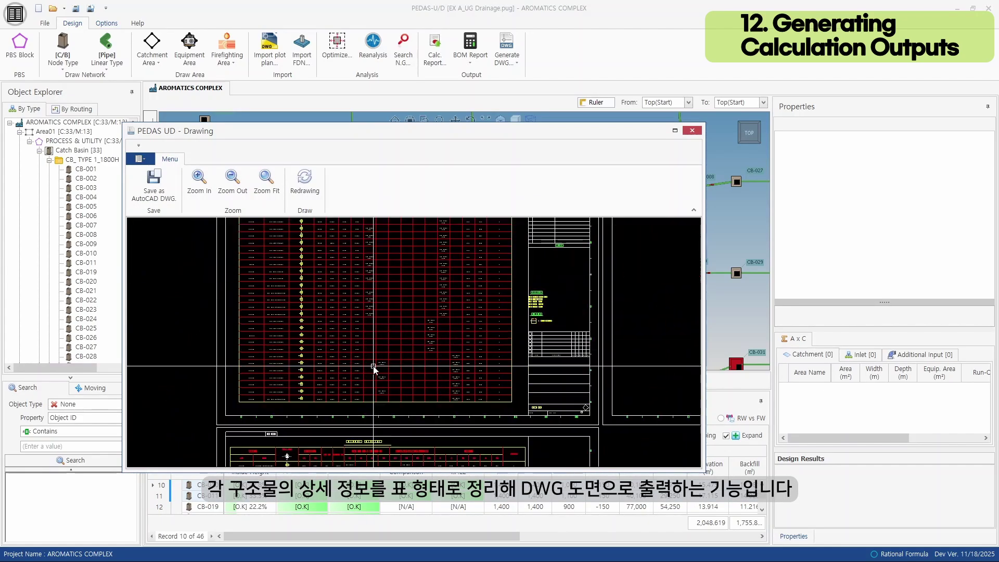
scroll(358, 391, down, 4)
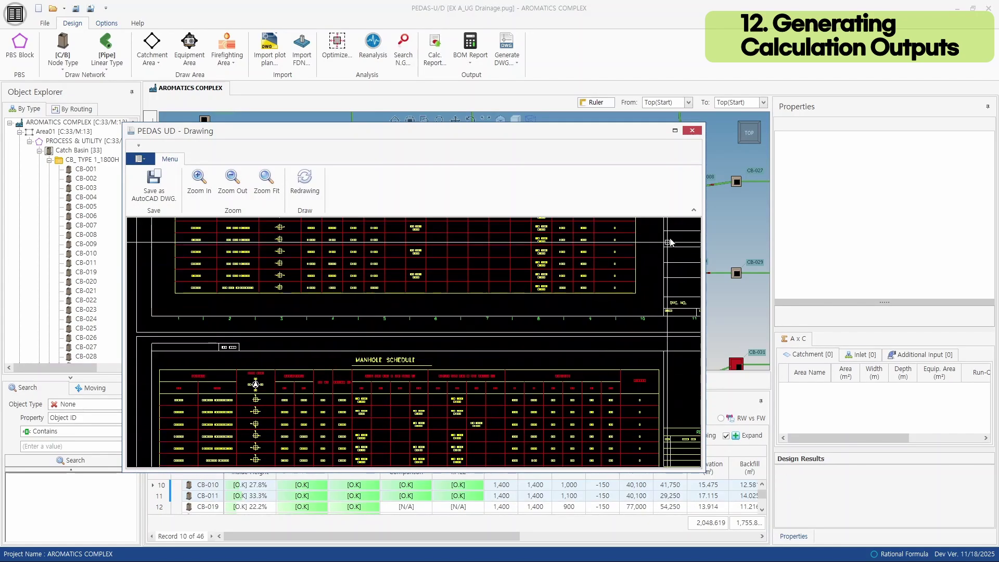
click(692, 131)
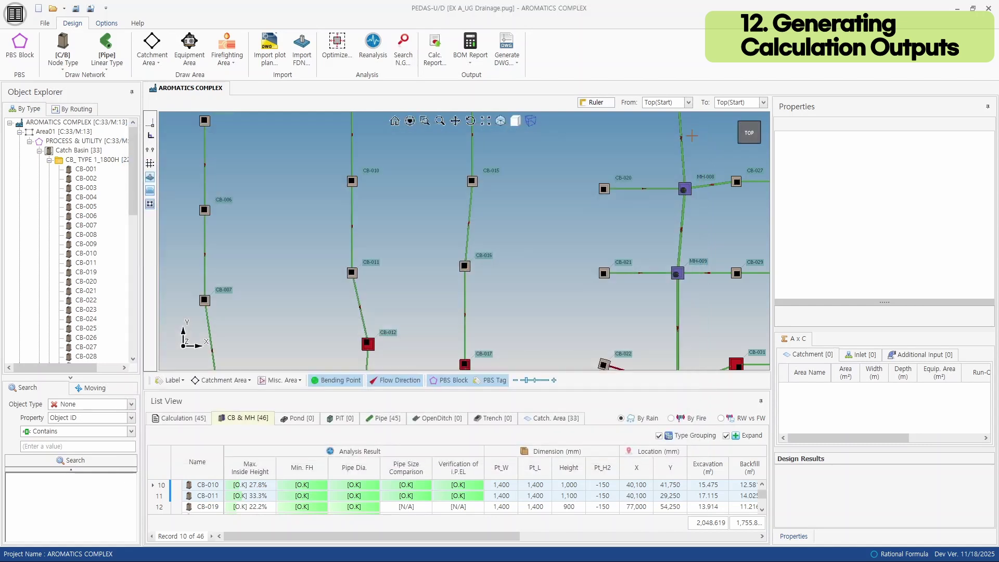
Step: Select the down-stream structures from CB-010 for the Longitudinal Section Graph and widen the routing list to show all its columns
click(79, 109)
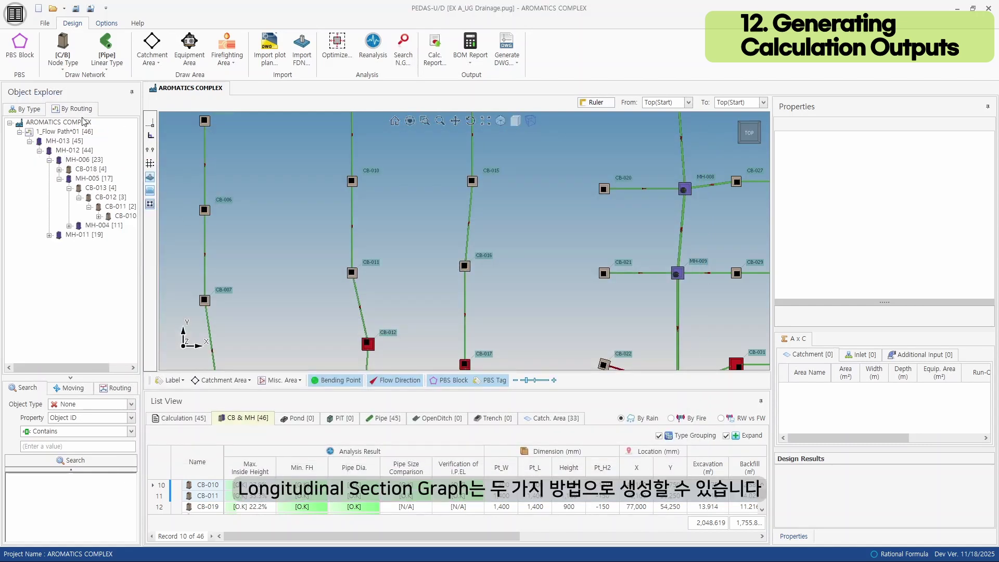
click(125, 217)
right_click(125, 216)
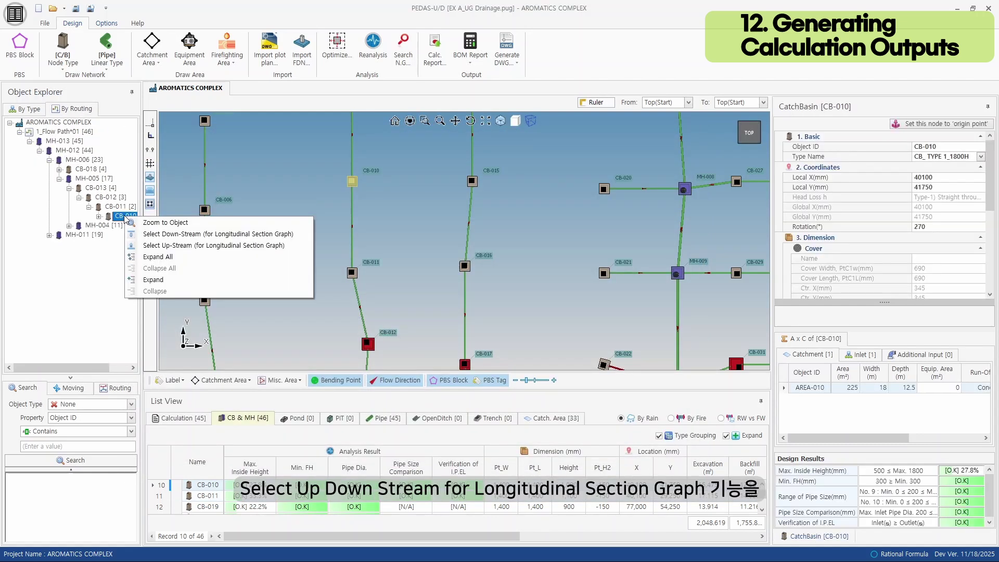
click(248, 235)
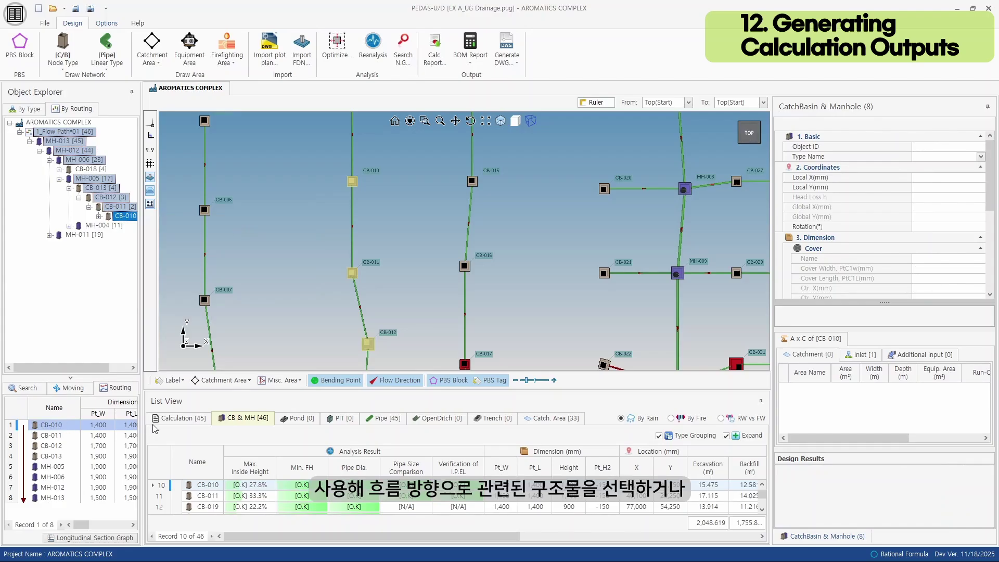
drag(142, 427, 230, 426)
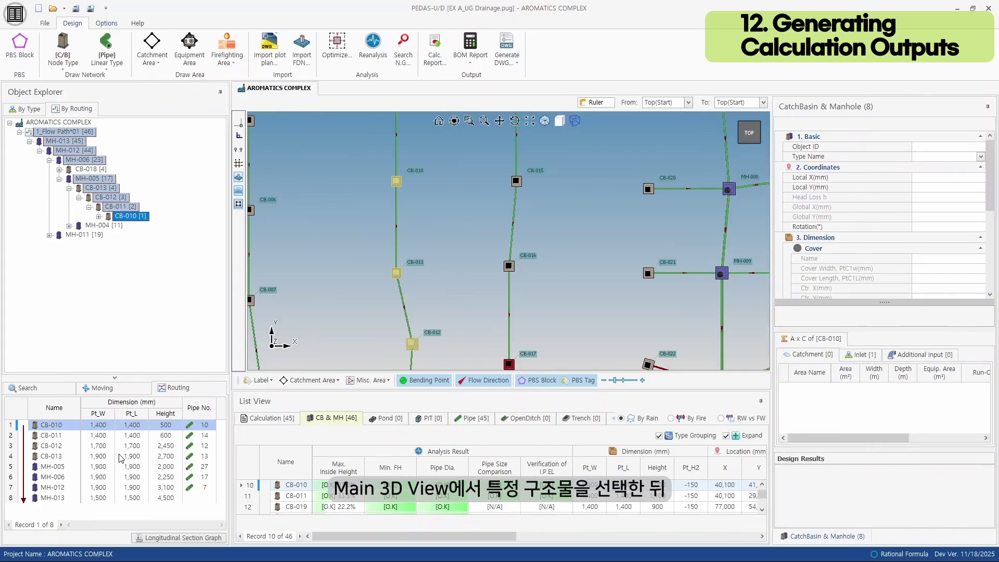
Step: Generate the Longitudinal Section Graph, switch its elevation basis to H.P.P and back to M.S.L, inspect the profile and close it
click(172, 538)
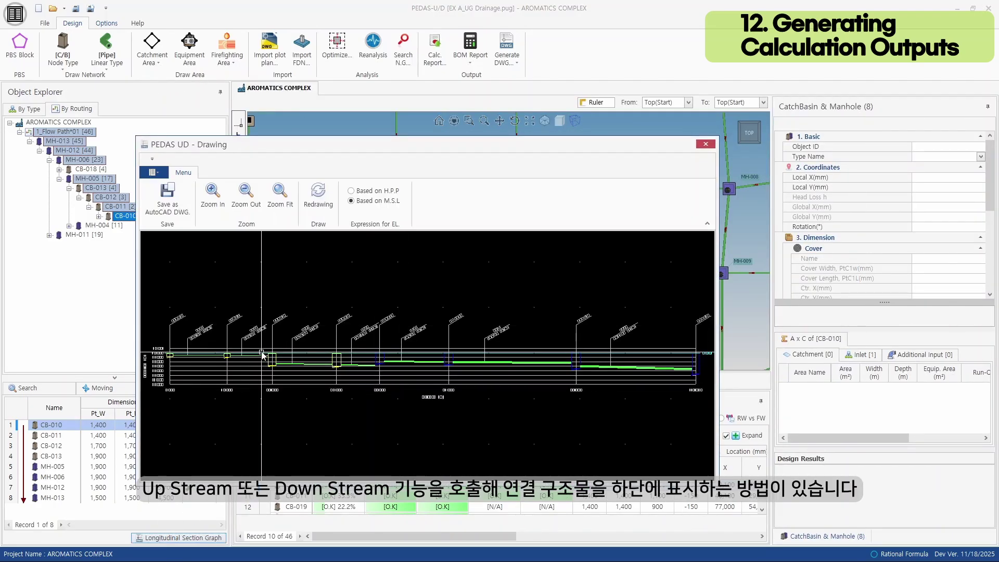
click(358, 193)
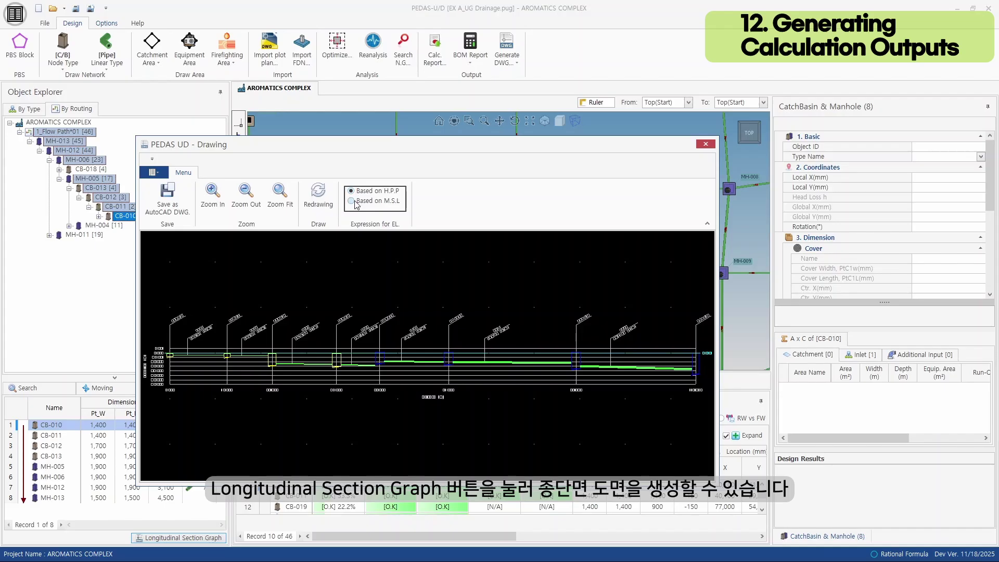
click(351, 201)
scroll(228, 369, up, 5)
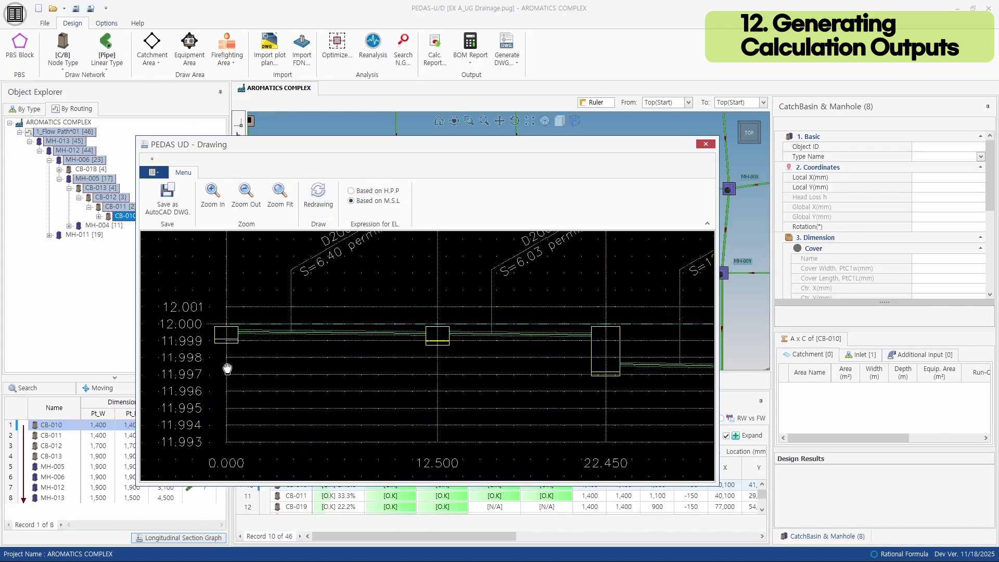
drag(228, 368, 287, 369)
click(280, 195)
key(Escape)
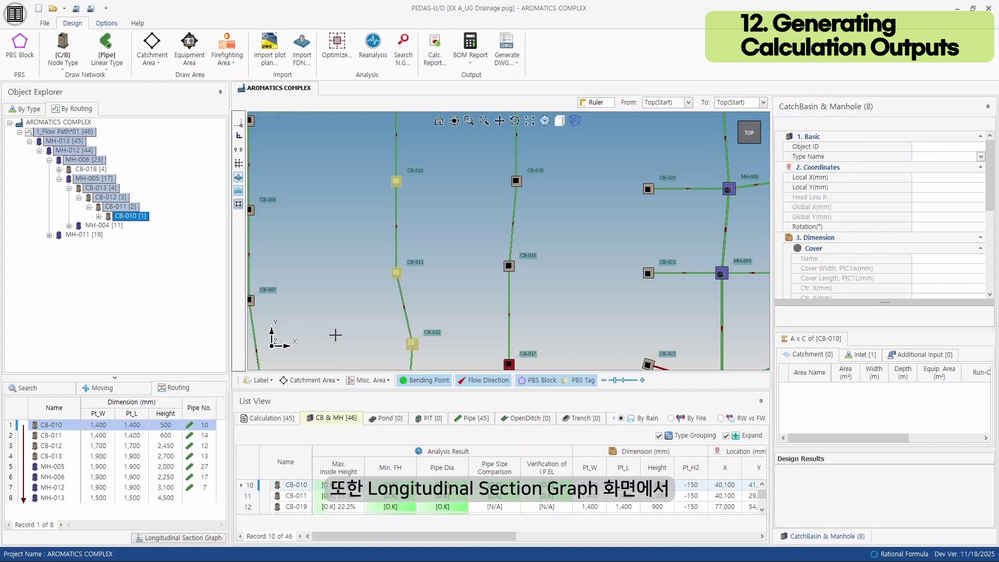
Step: Show the actions available for CB-012 in the routing list
right_click(173, 447)
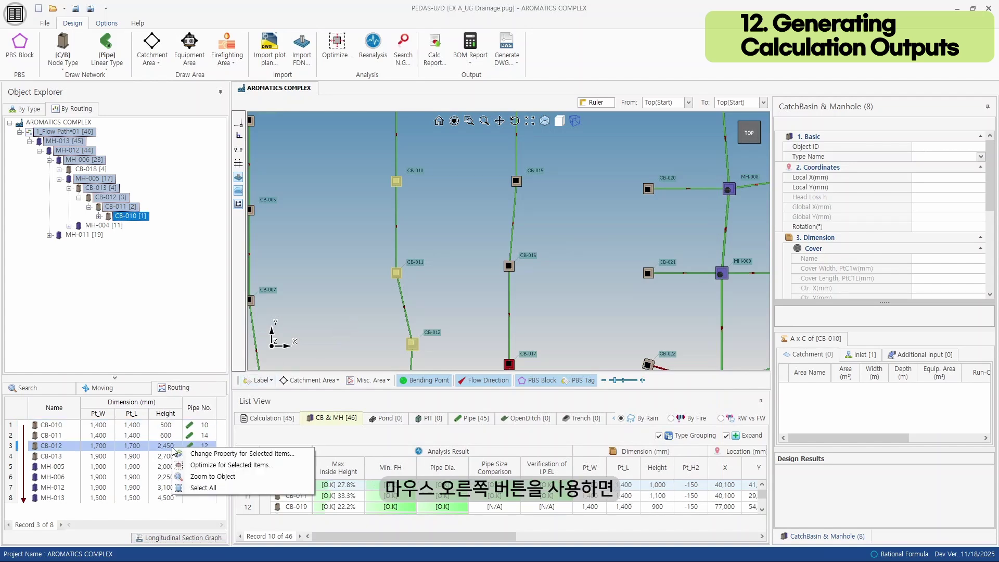
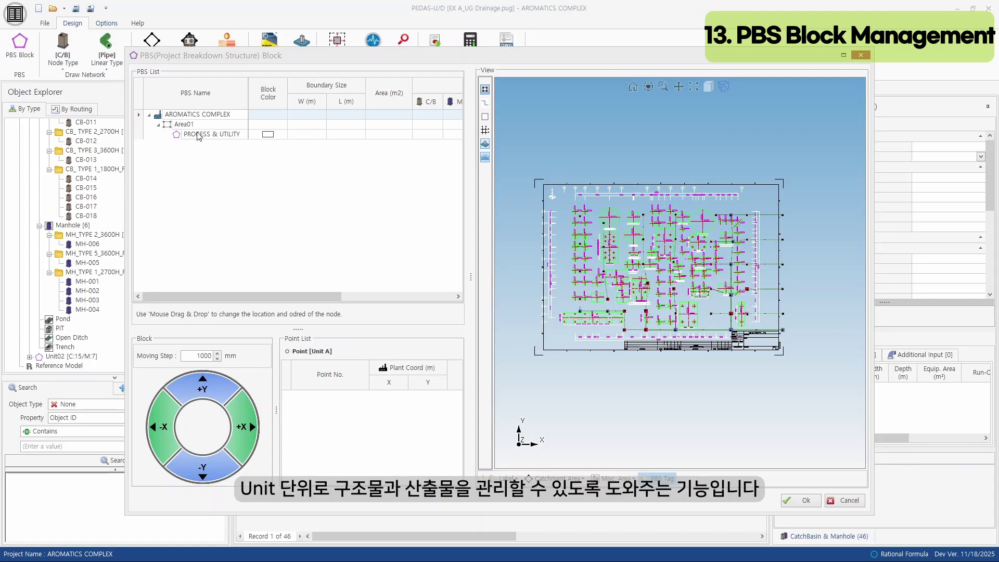
Step: Add a new PBS node named Unit02 at the same level as PROCESS & UTILITY
click(178, 135)
right_click(179, 135)
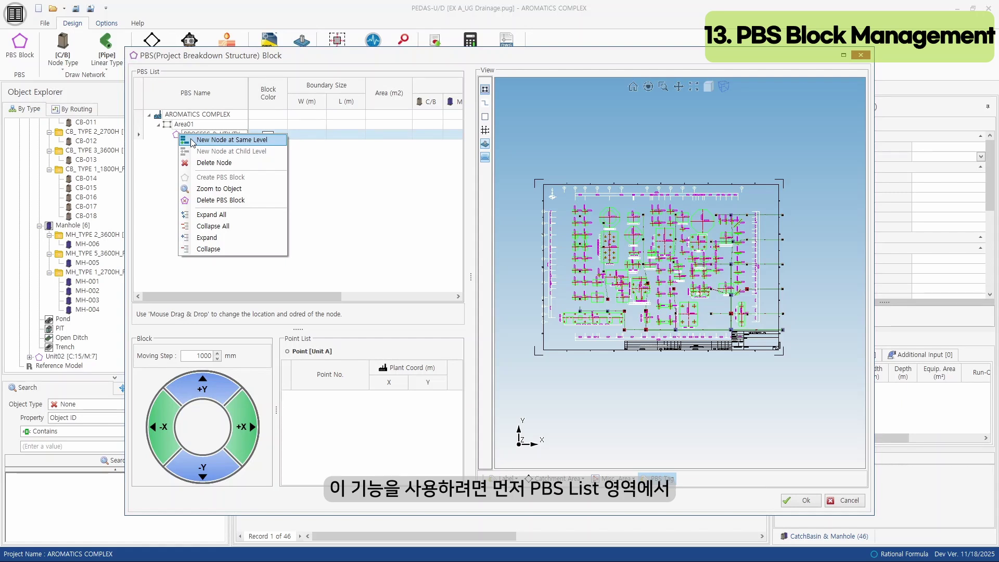
click(193, 140)
click(202, 145)
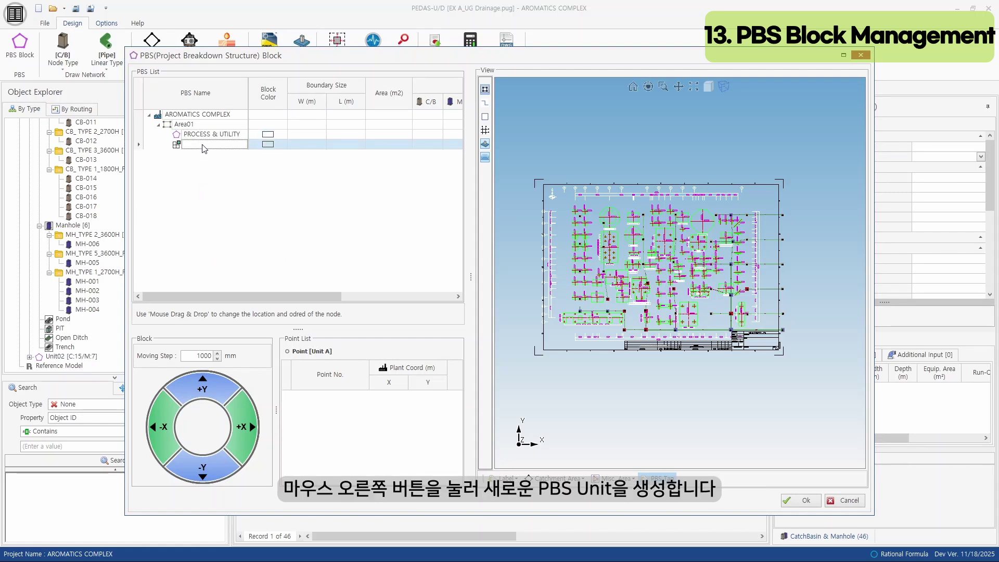
text(Unit02)
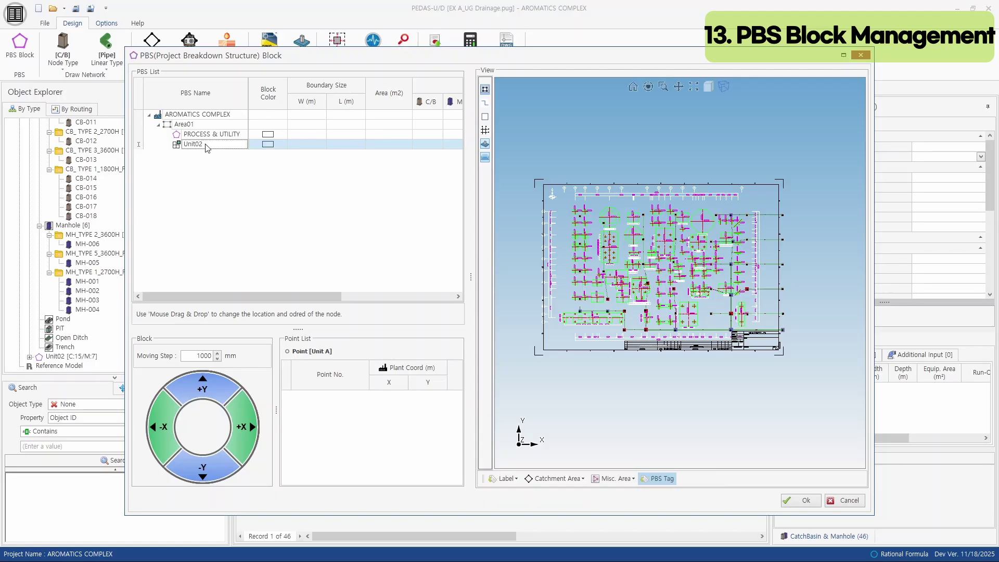
Step: Set the block color to red for PROCESS & UTILITY and yellow for Unit02
click(271, 135)
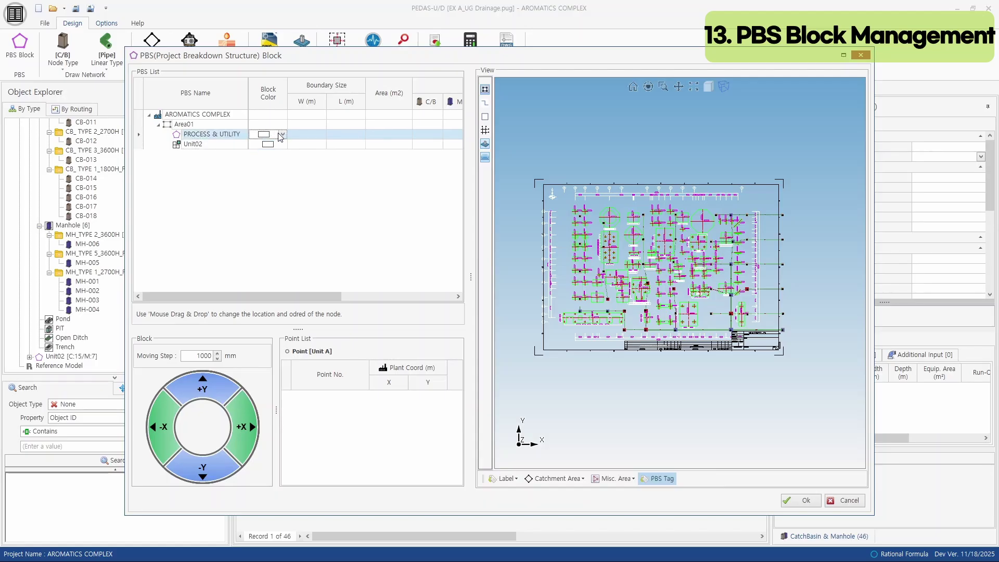
click(283, 134)
click(270, 255)
click(268, 144)
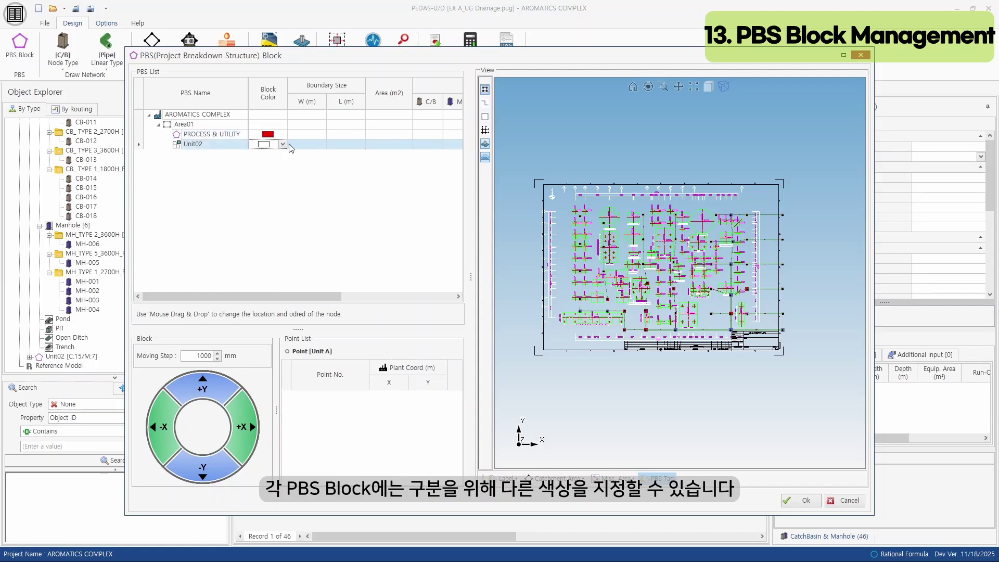
click(283, 144)
click(297, 265)
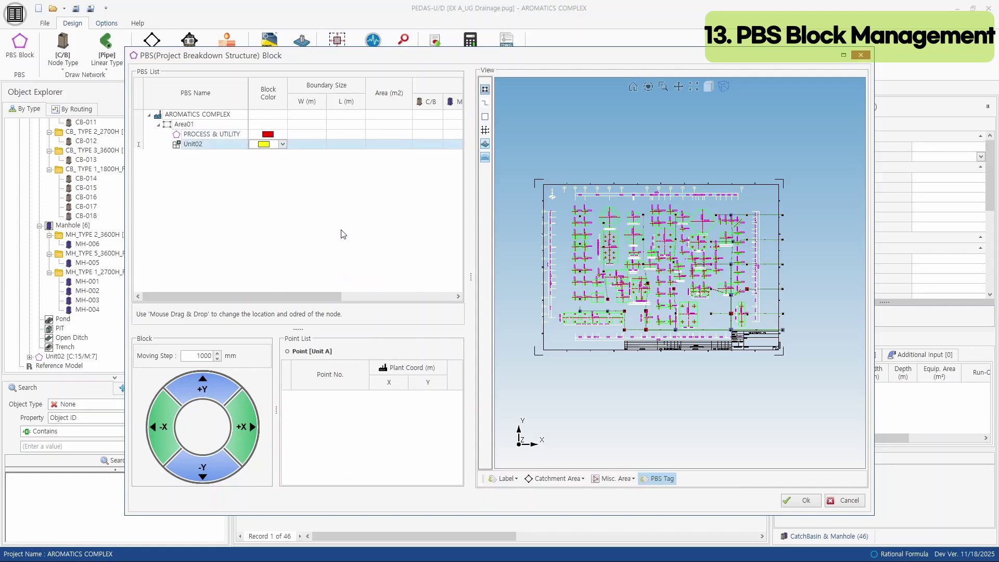
Step: Draw a rectangular PBS block about 80 m by 118 m over the plan's western part and assign it to PROCESS & UTILITY
click(485, 118)
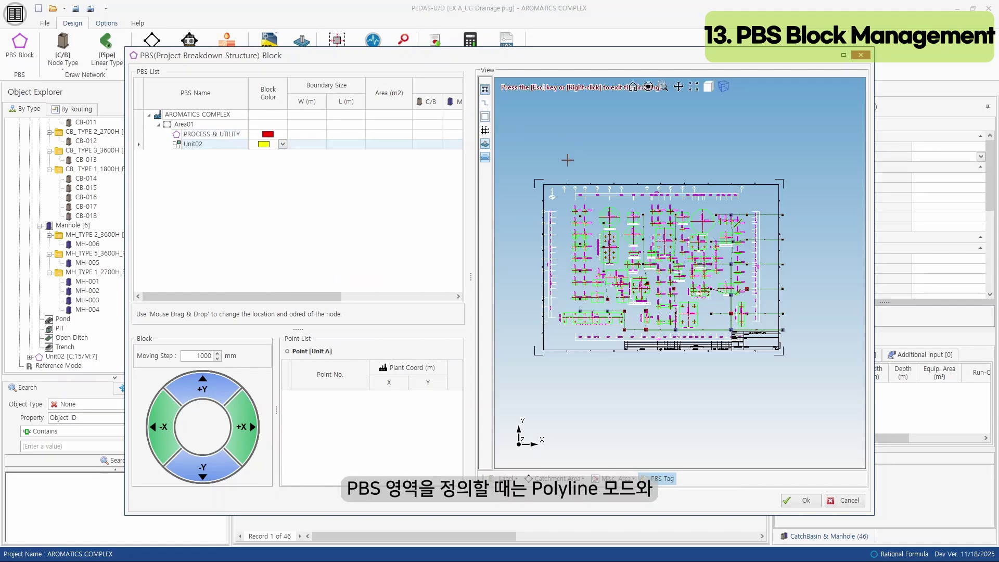
click(523, 163)
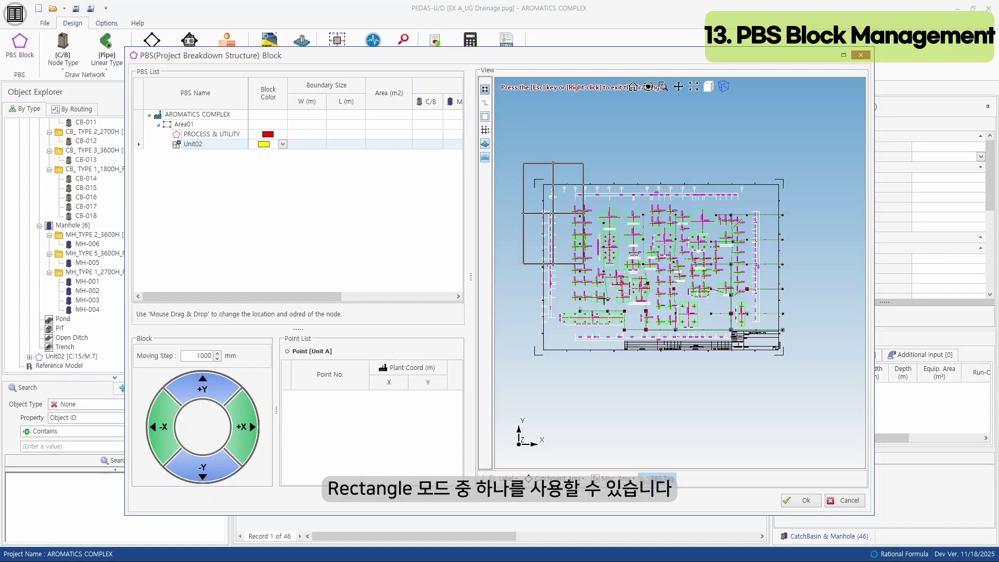
click(681, 396)
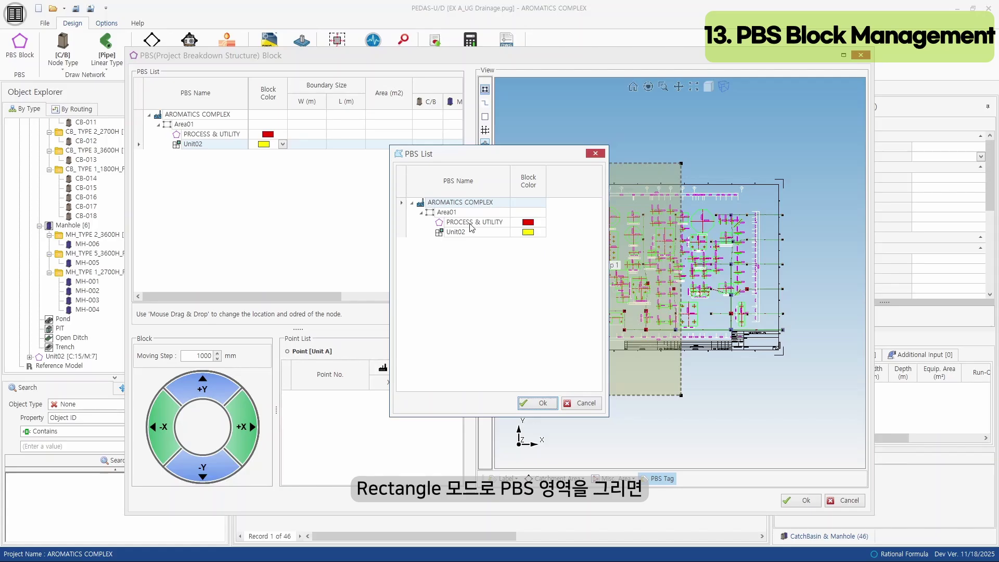
click(494, 223)
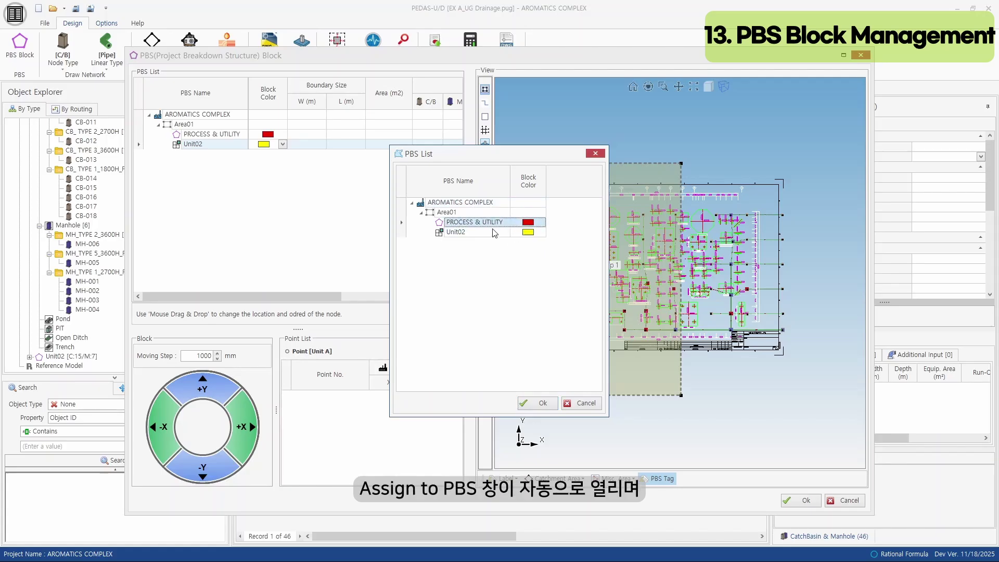
click(494, 233)
click(496, 223)
click(543, 407)
click(511, 324)
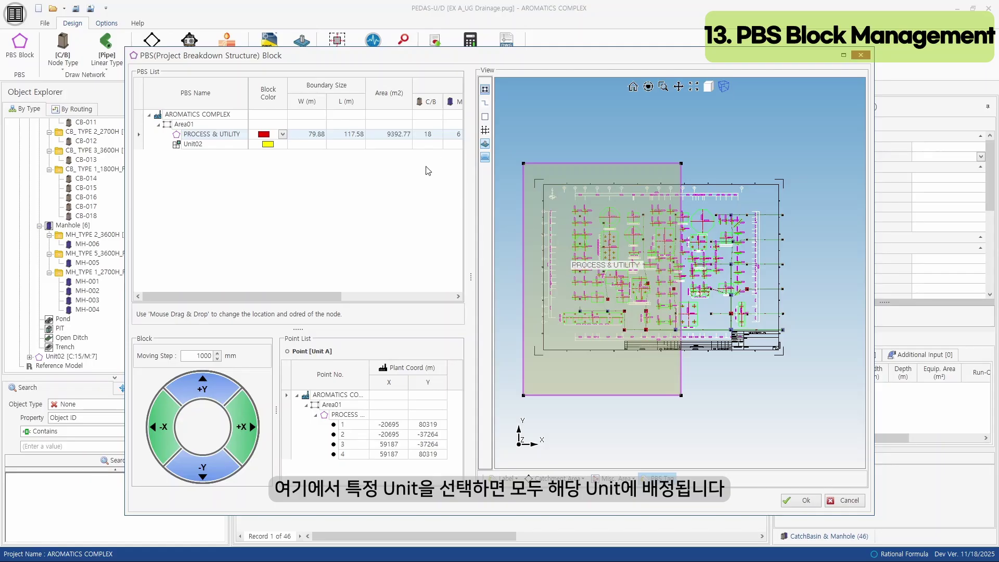
Step: Clone the PROCESS & UTILITY block to its right side and assign the cloned block to Unit02
mouse_move(315, 296)
mouse_down()
mouse_move(400, 296)
mouse_move(328, 297)
mouse_up()
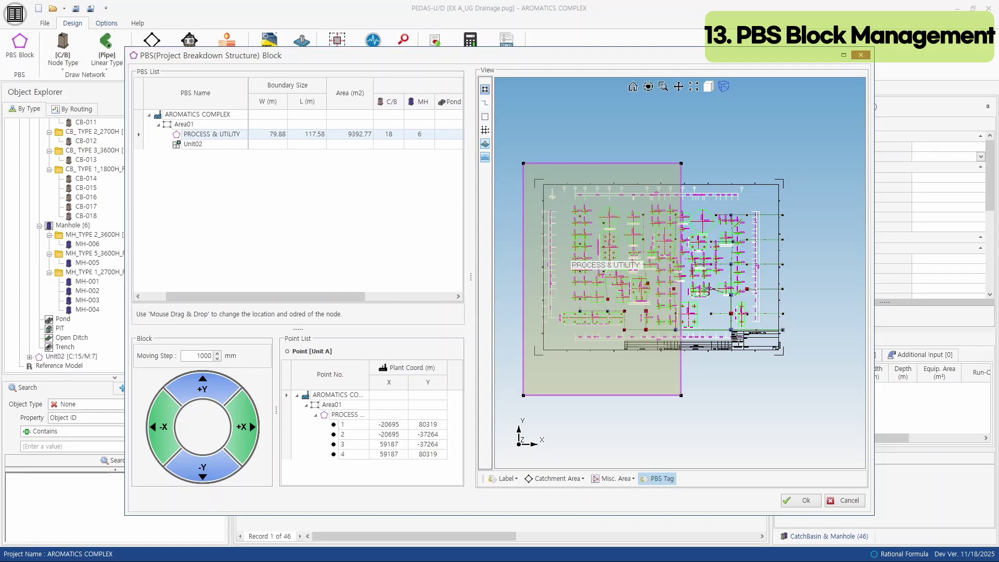
right_click(580, 253)
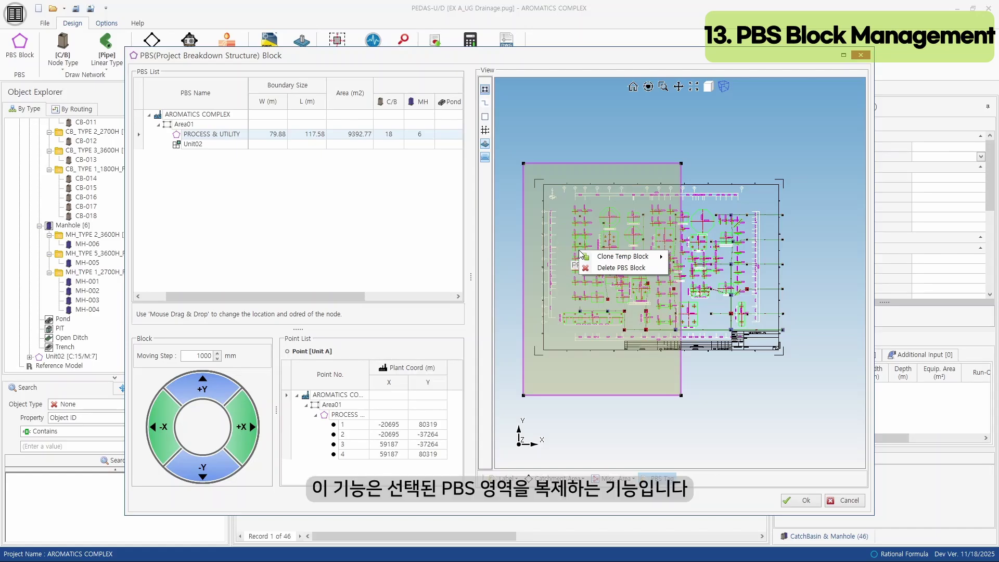
mouse_move(633, 260)
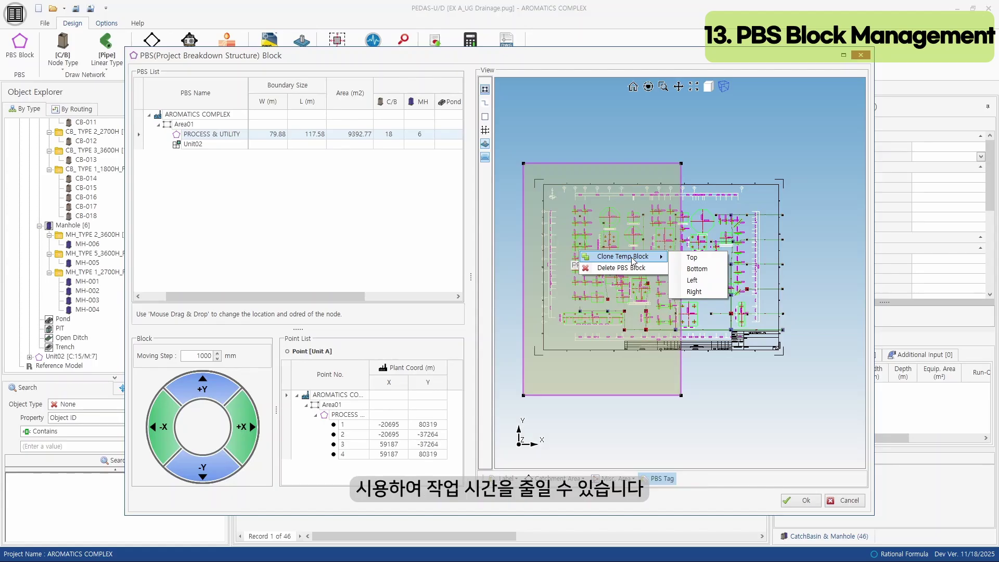
click(693, 291)
click(479, 234)
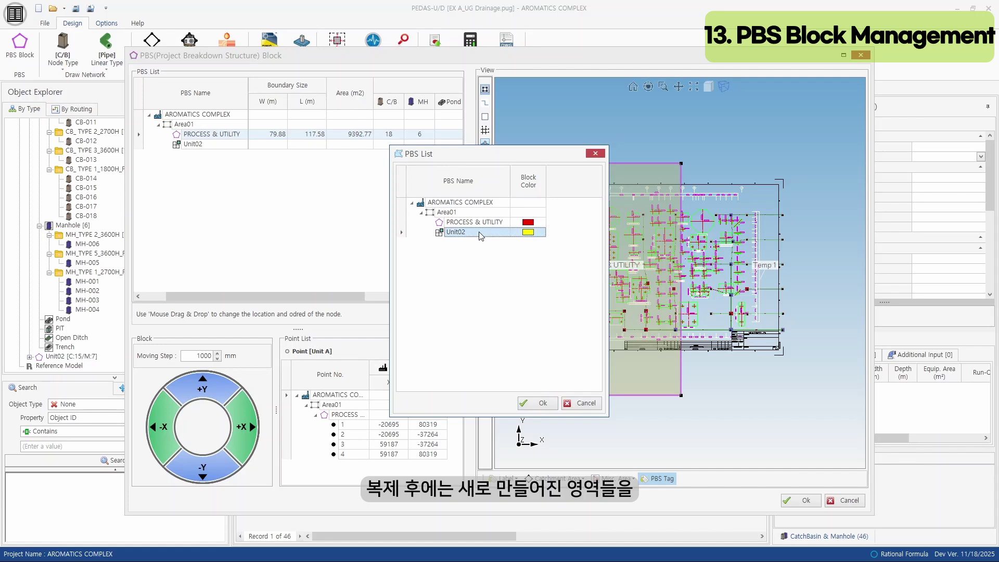
click(533, 401)
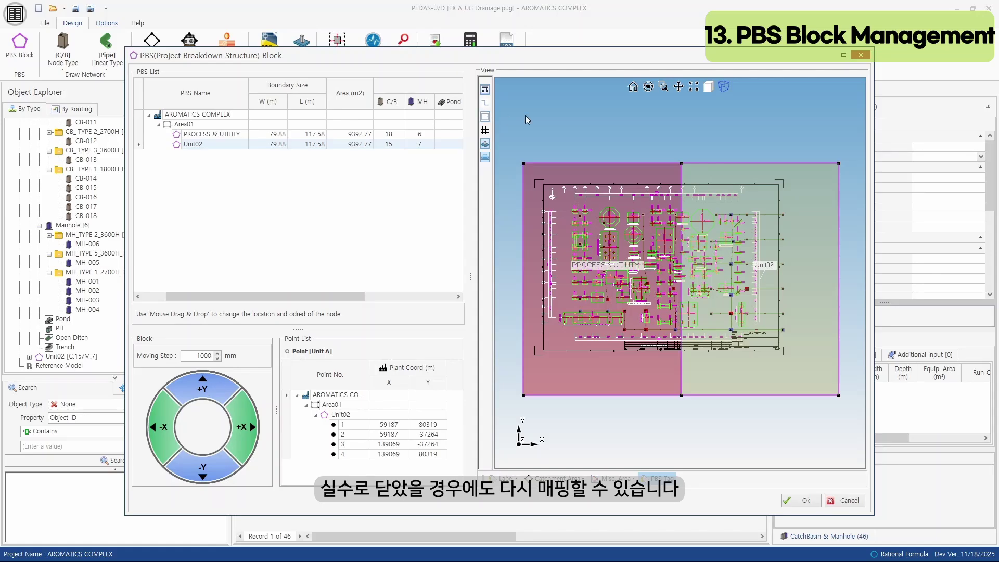
Step: Draw a temporary PBS block about 37 m by 16 m north of the plan and reopen its PBS assignment list without assigning it
drag(540, 109, 613, 142)
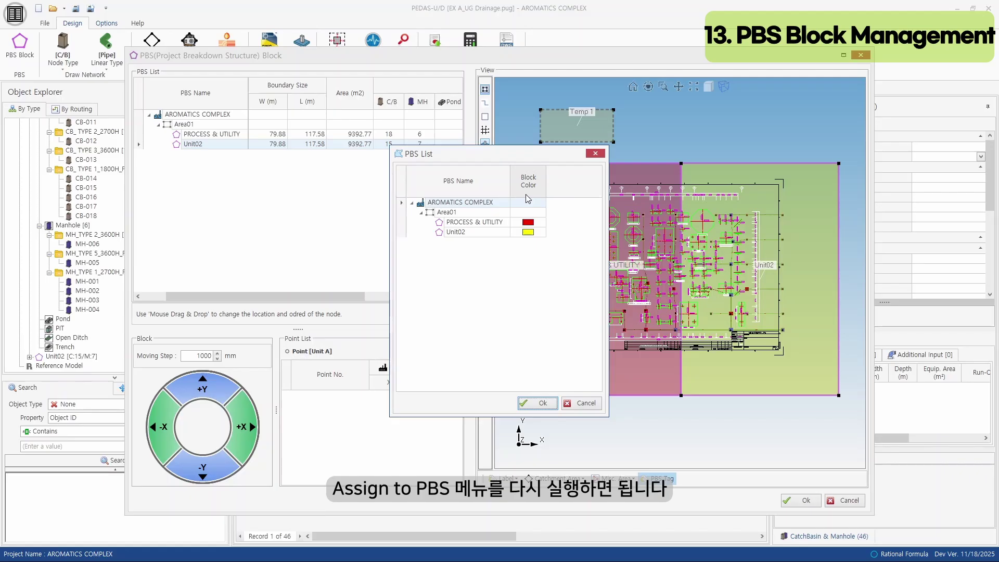
click(594, 153)
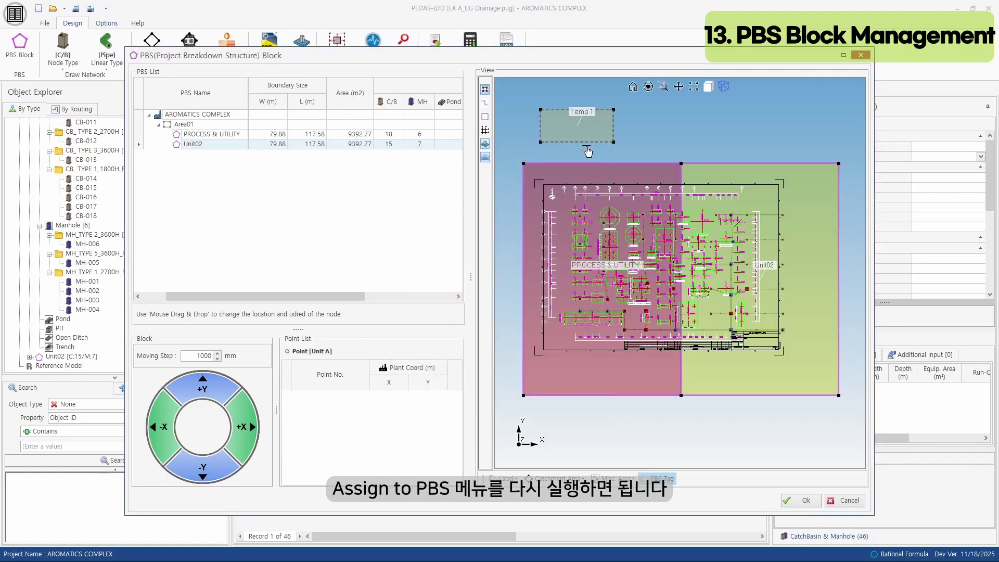
click(581, 130)
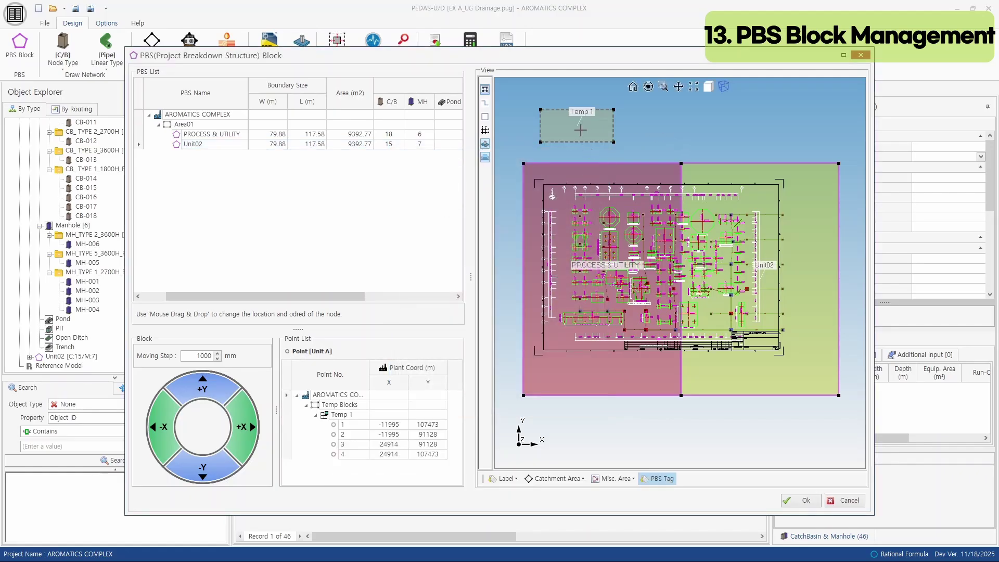
right_click(580, 130)
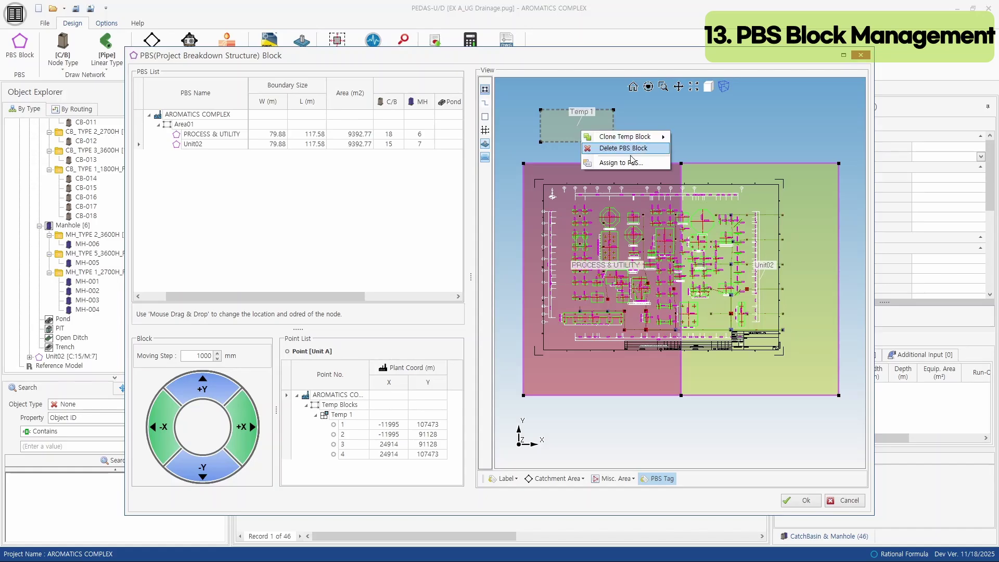
click(648, 163)
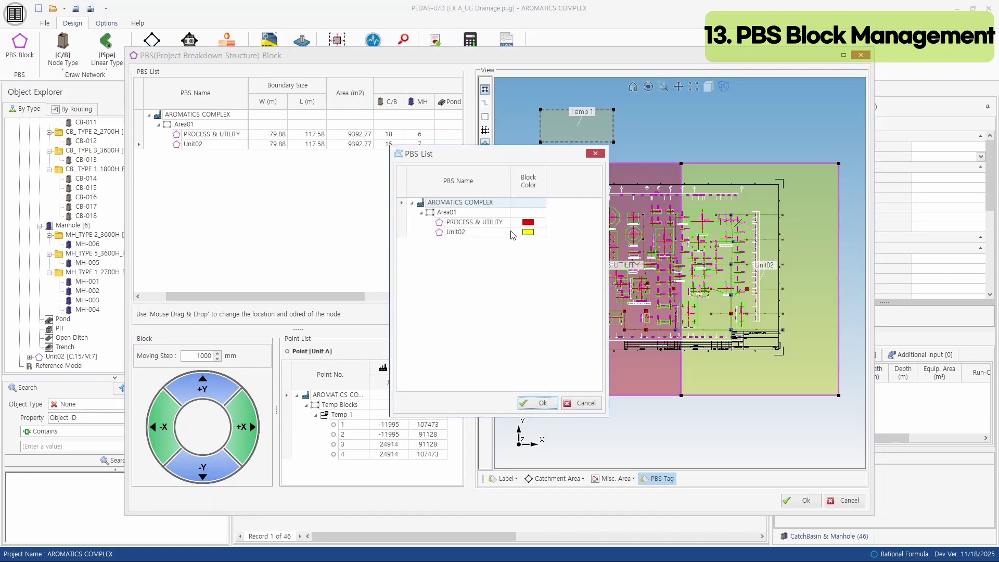
click(596, 153)
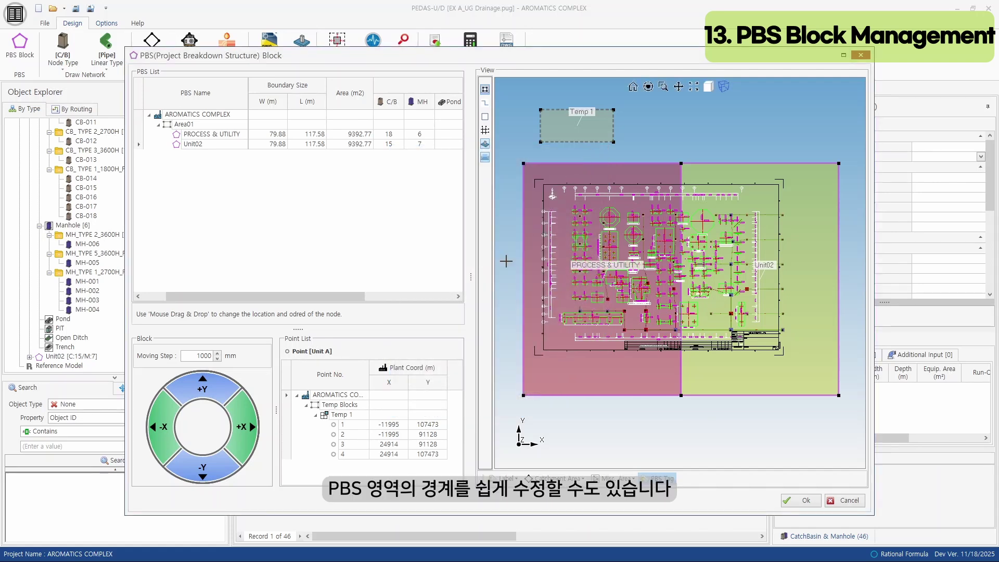
Step: Add a boundary point on the western edge of the PROCESS & UTILITY block and nudge it in +Y with a 1000 mm moving step
scroll(507, 266, up, 2)
click(528, 278)
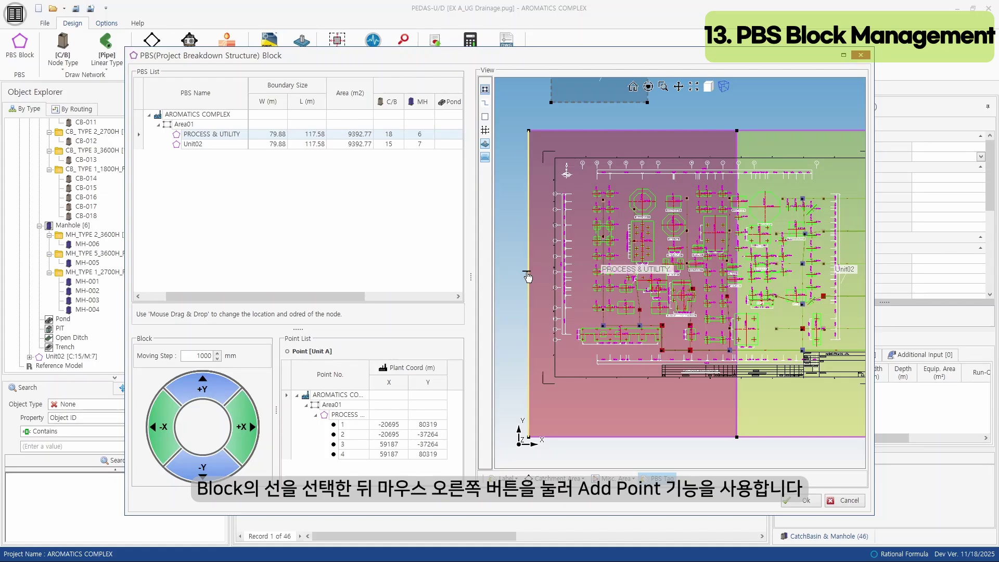
right_click(526, 274)
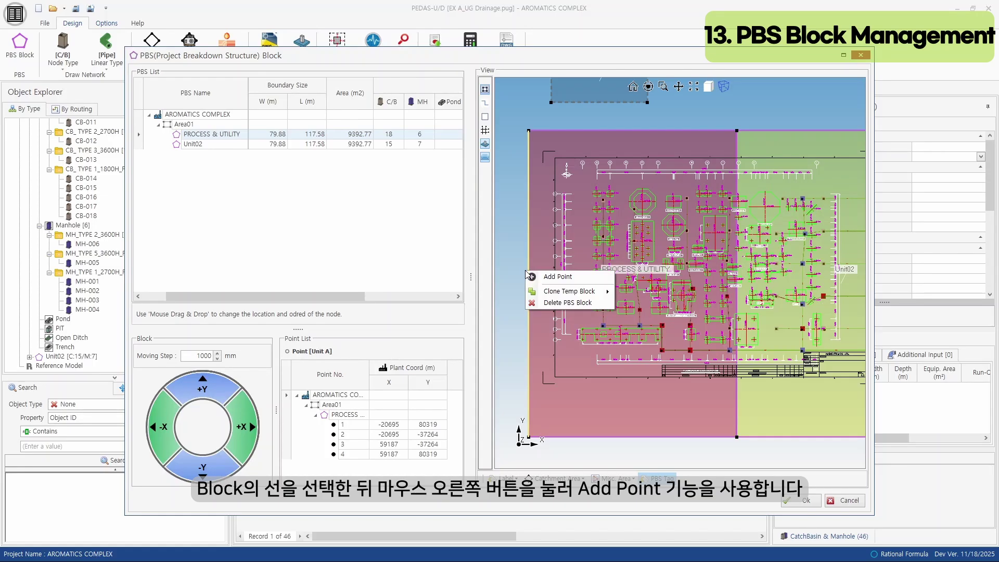
click(541, 276)
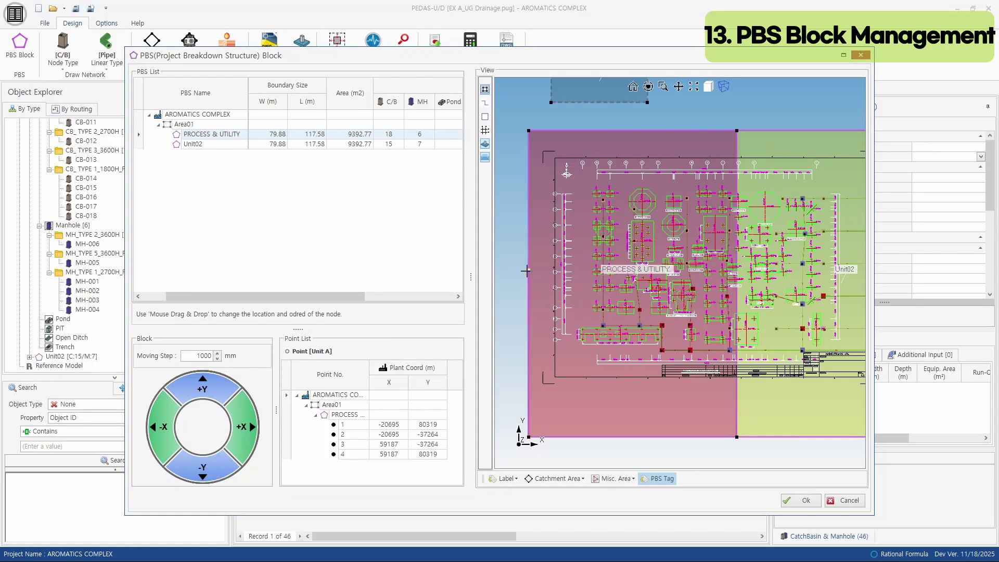
mouse_move(527, 271)
mouse_down()
mouse_move(503, 276)
mouse_move(527, 277)
mouse_up()
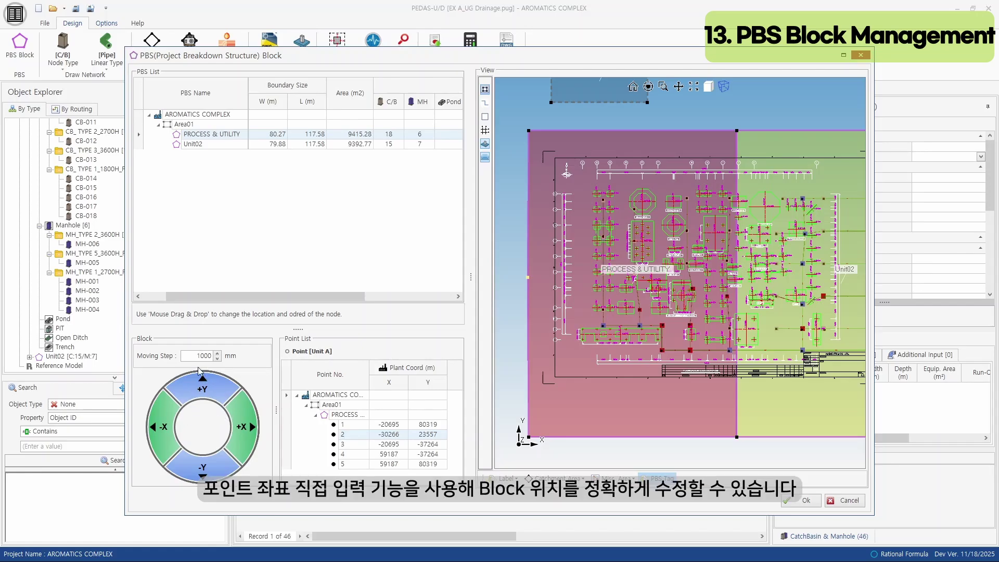
click(196, 393)
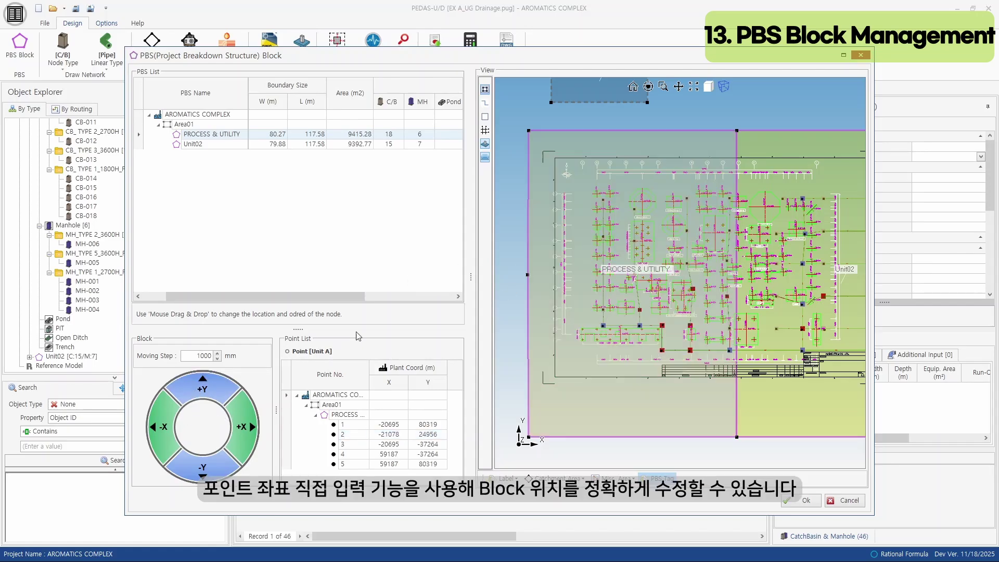
click(211, 386)
click(210, 386)
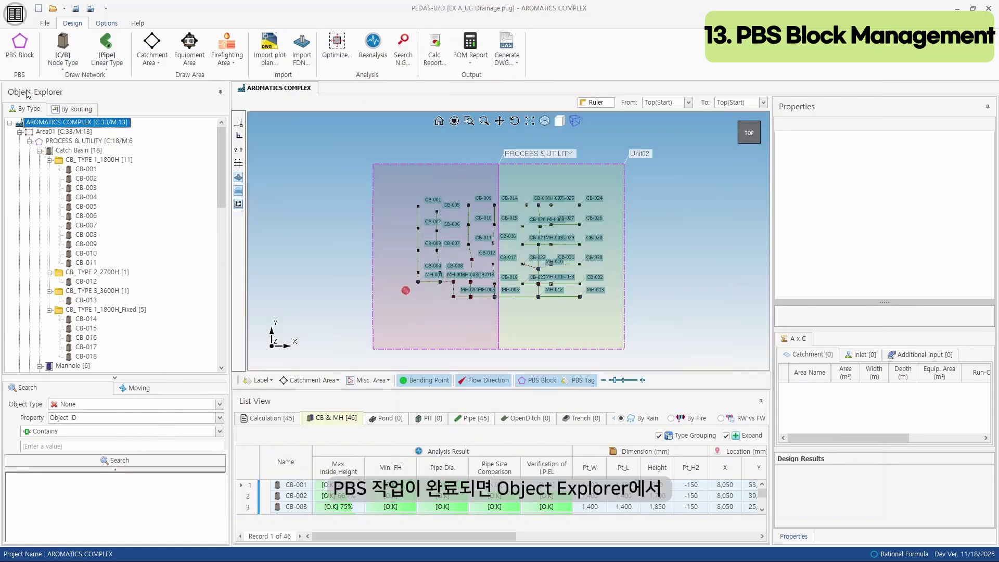
Step: Show the PROCESS & UTILITY unit in its own tab, seen from above, and return to the AROMATICS COMPLEX view
click(30, 141)
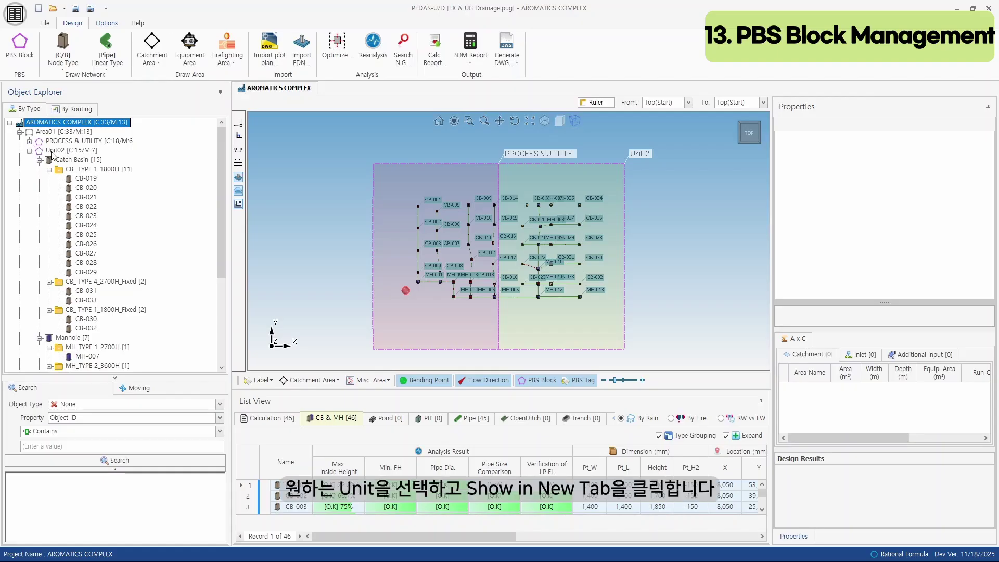
right_click(76, 142)
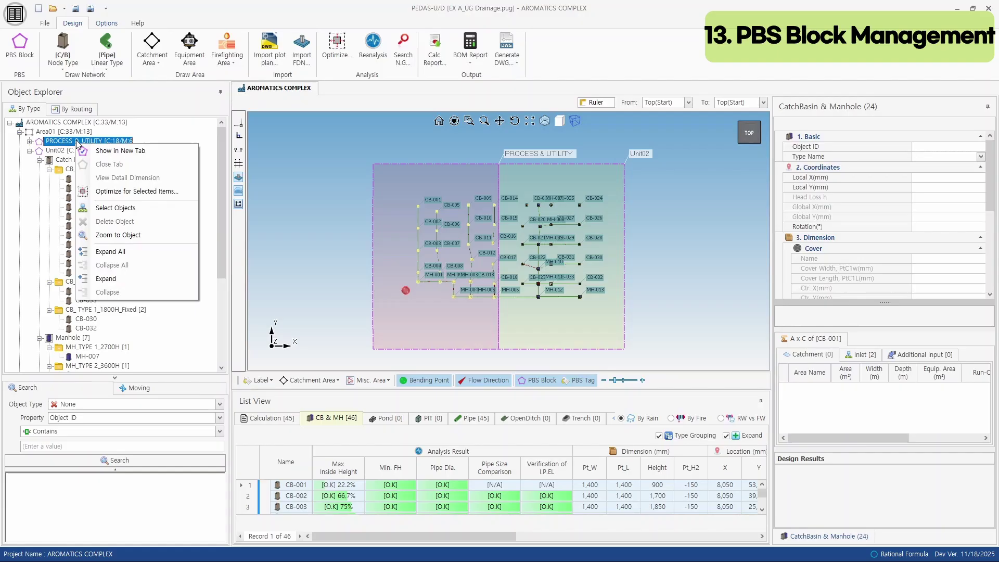
click(105, 151)
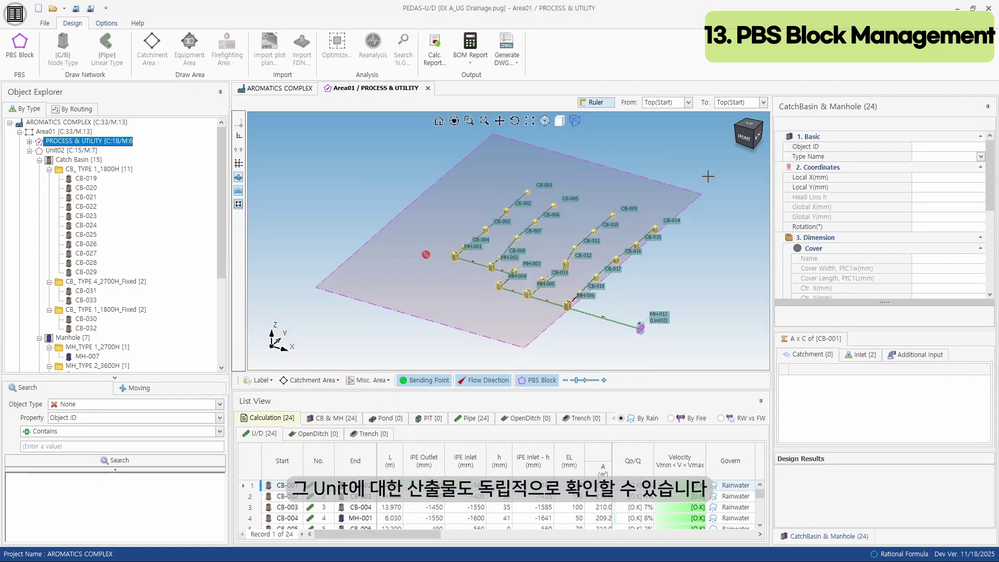
click(748, 124)
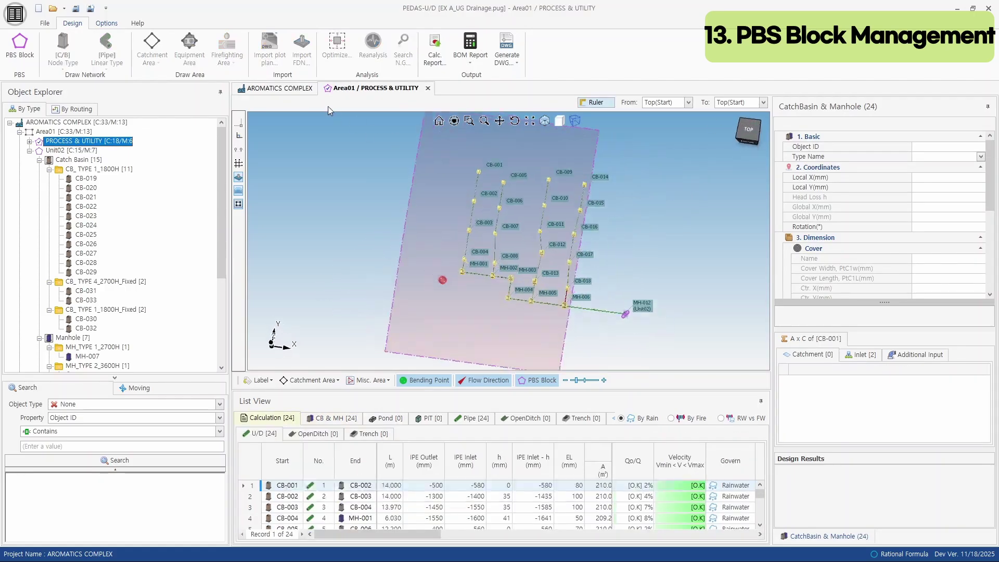
click(297, 90)
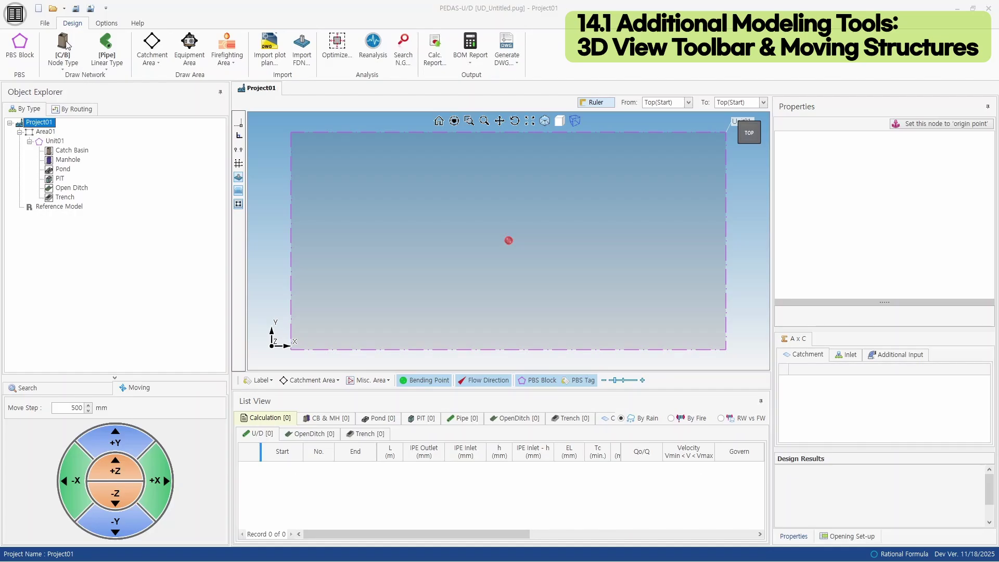
Step: Route five catch basins in Ortho mode, connected by pipes running down, right, up and right from the block's western part
click(94, 59)
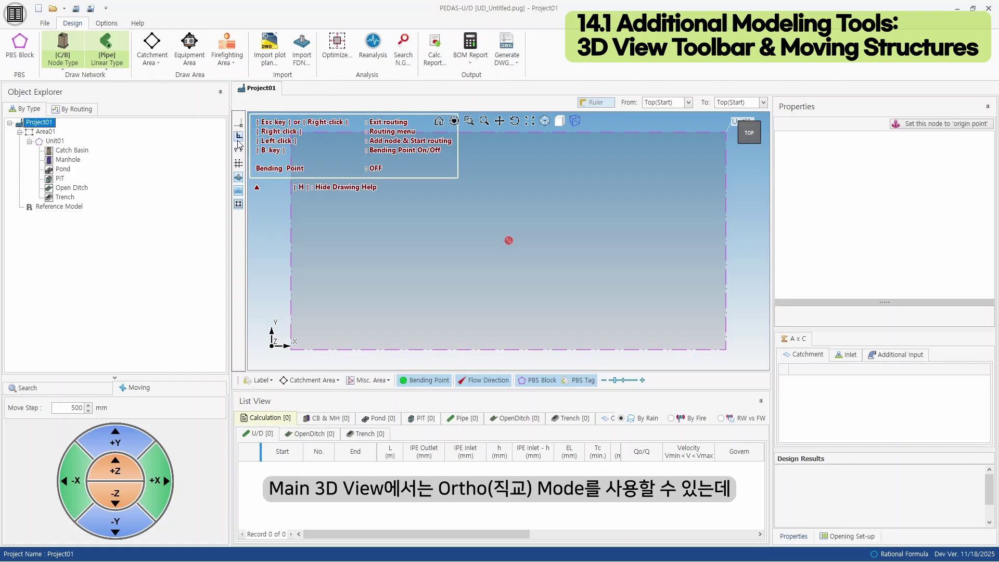
click(361, 252)
click(363, 312)
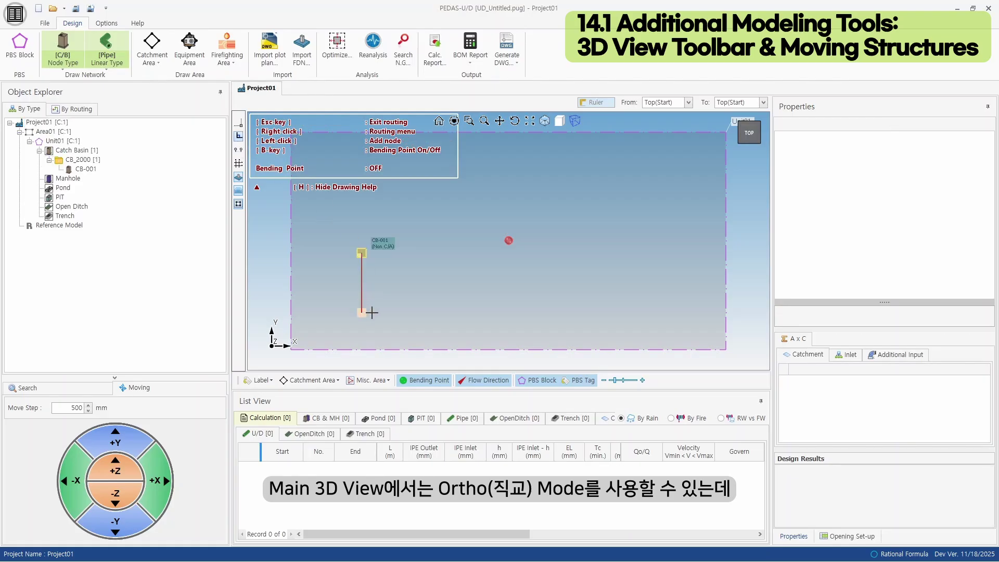
click(435, 312)
click(435, 256)
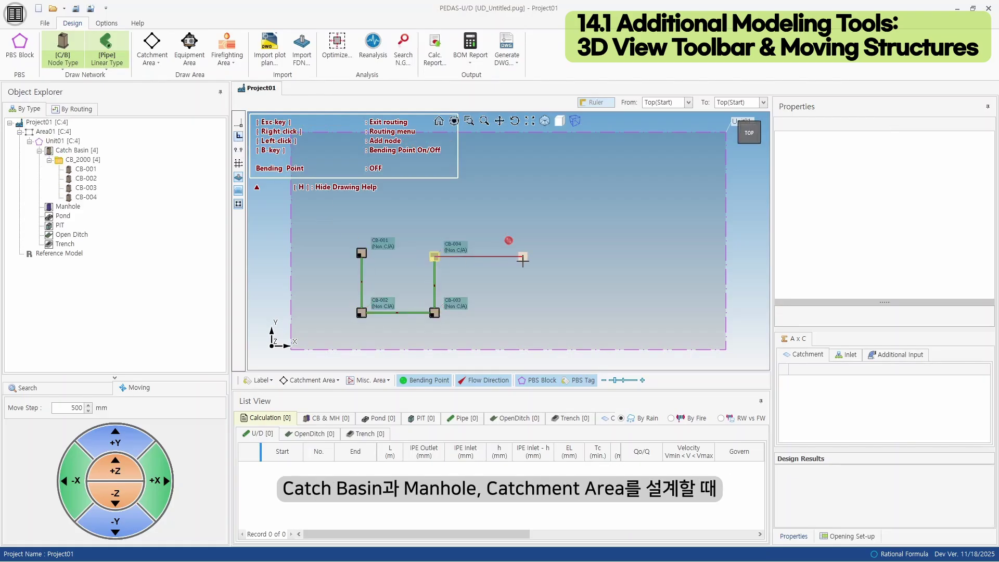
click(522, 257)
key(Escape)
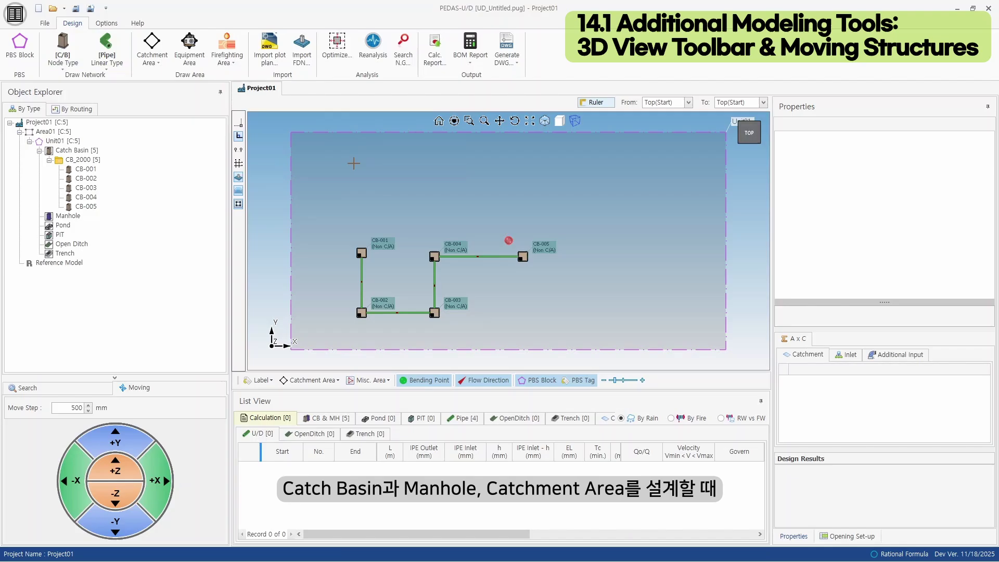
Step: Draw a rectangular catchment area about 17.5 m wide and about 284 m² in size, east of the catch basin network
click(152, 46)
click(578, 253)
click(579, 324)
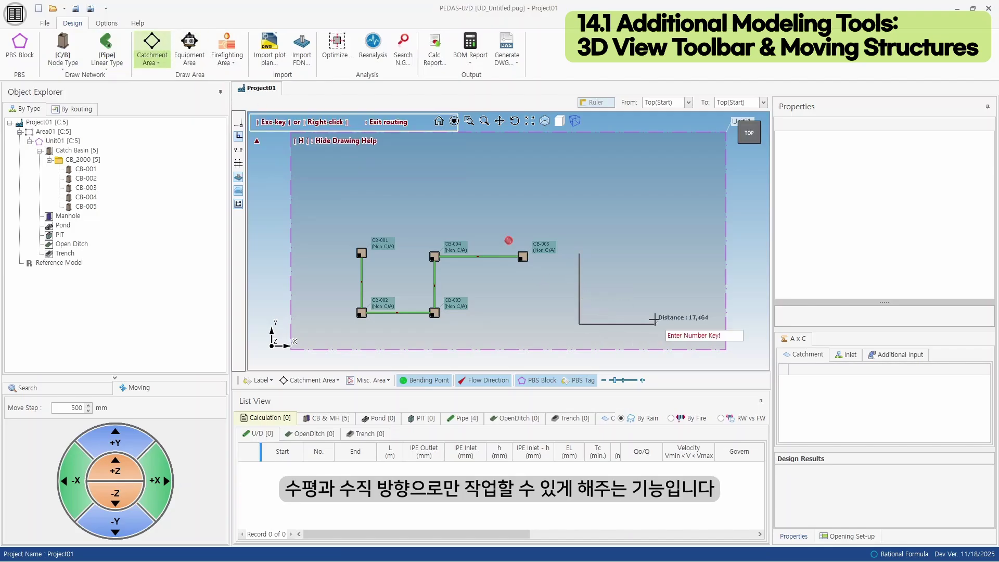
click(654, 324)
click(653, 253)
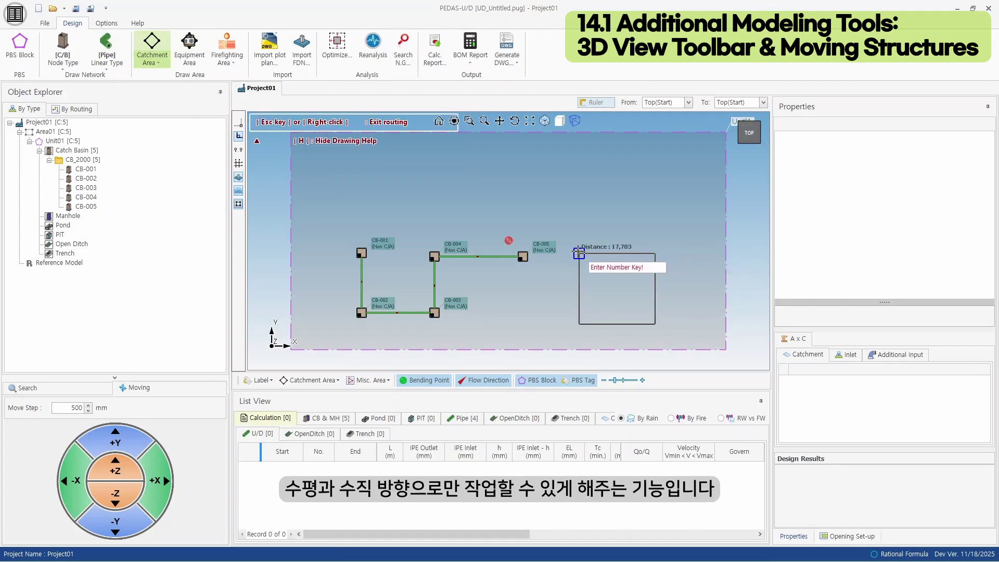
click(578, 253)
key(Escape)
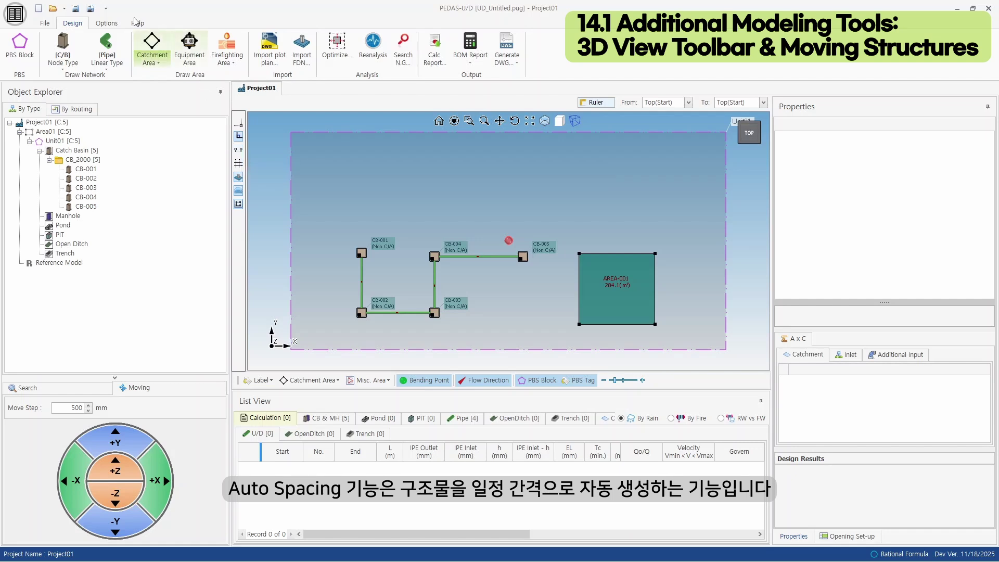
Step: Set the Auto Spacing interval for new structures to 15 m and turn Auto Spacing on
click(106, 22)
click(166, 50)
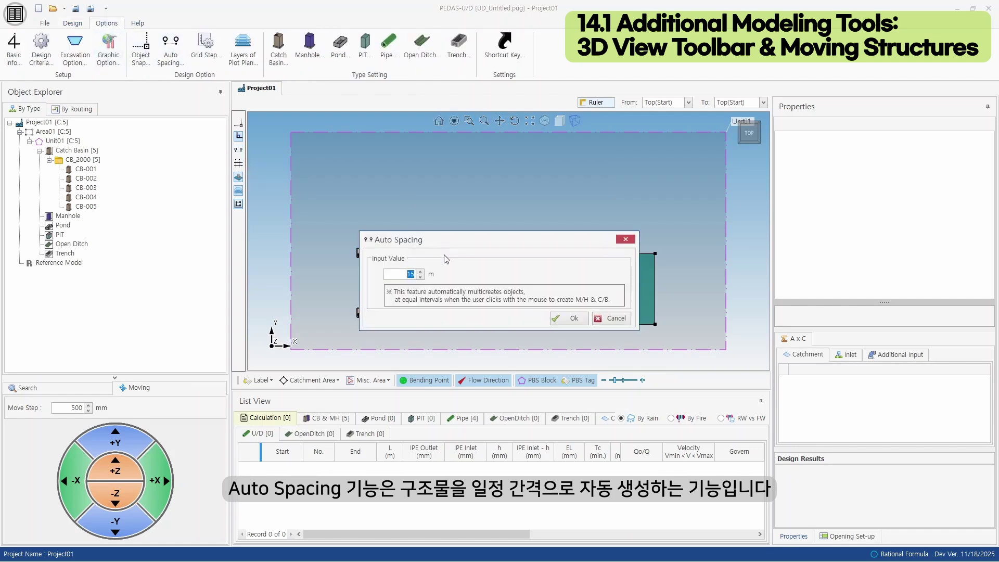
click(575, 318)
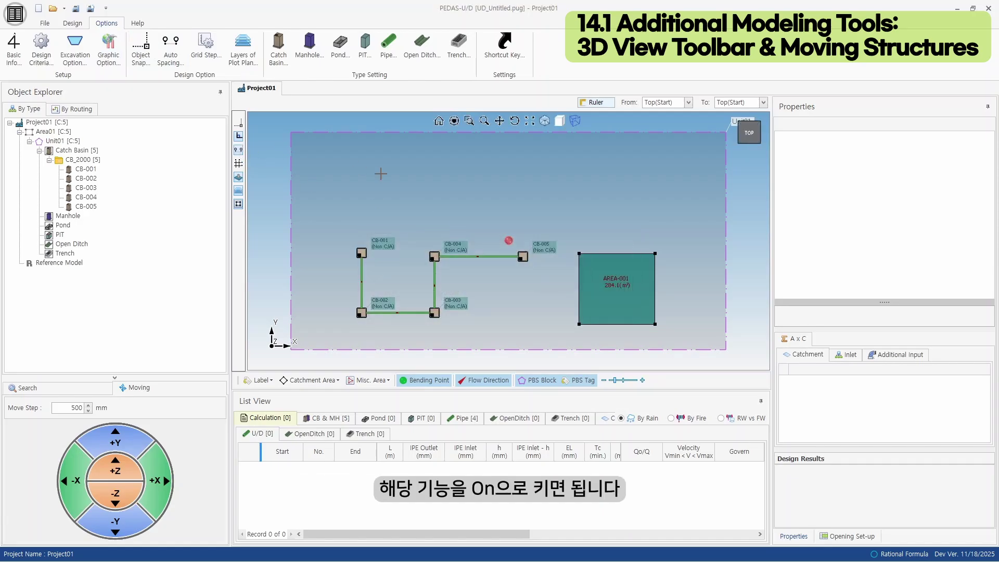
Step: Route a straight horizontal run of five auto-spaced catch basins about 60 m long, north of the existing network
click(72, 23)
click(107, 49)
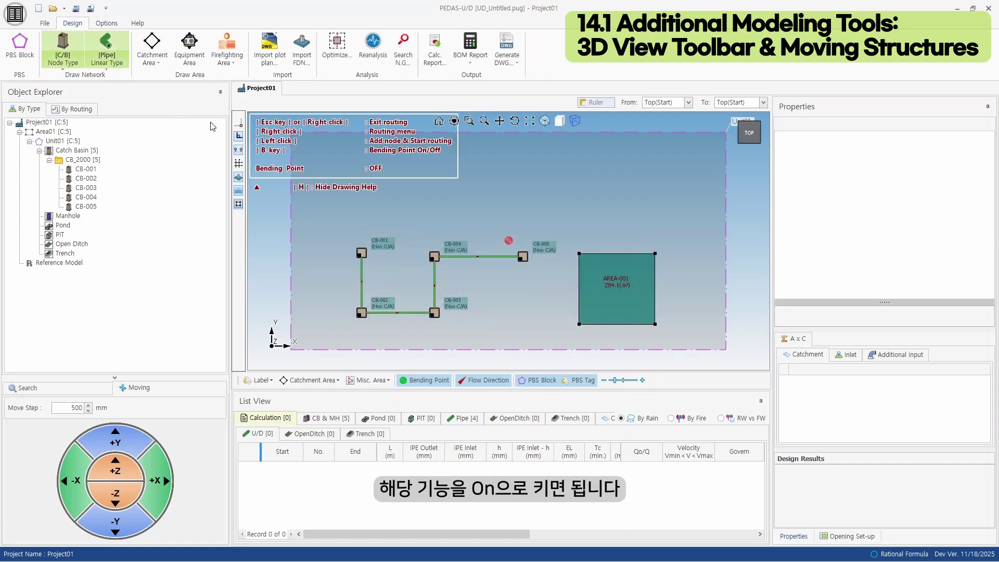
click(381, 210)
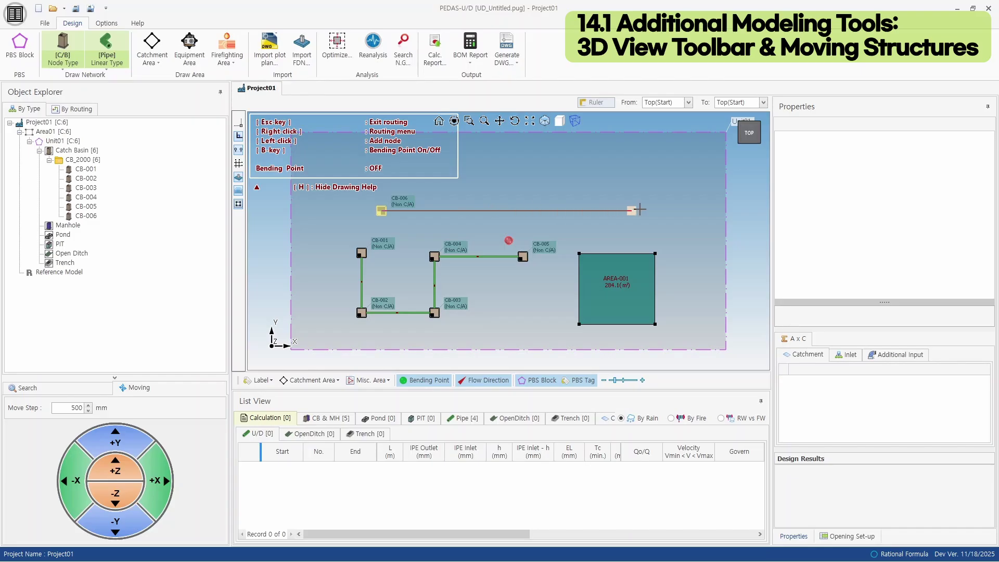
click(640, 210)
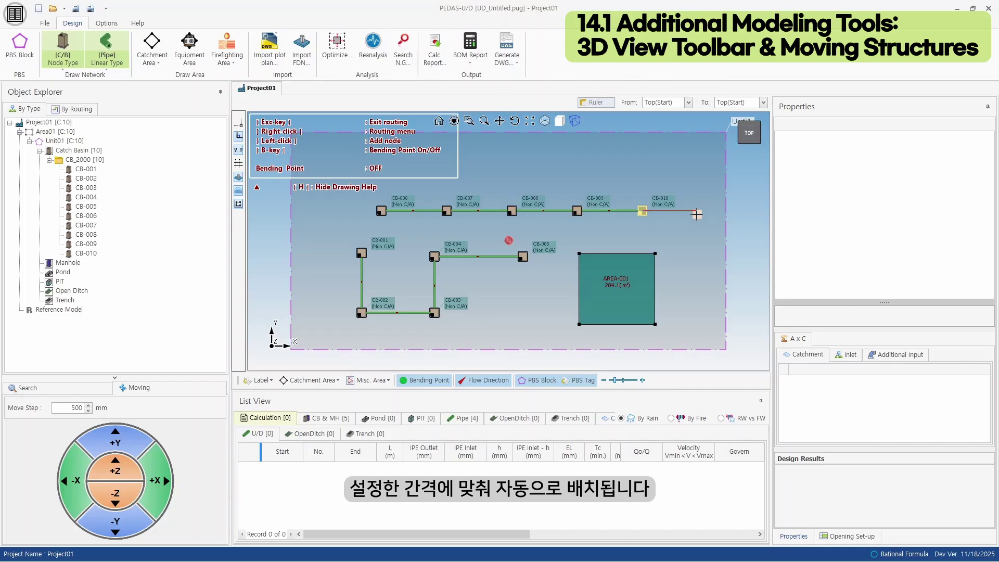
key(Escape)
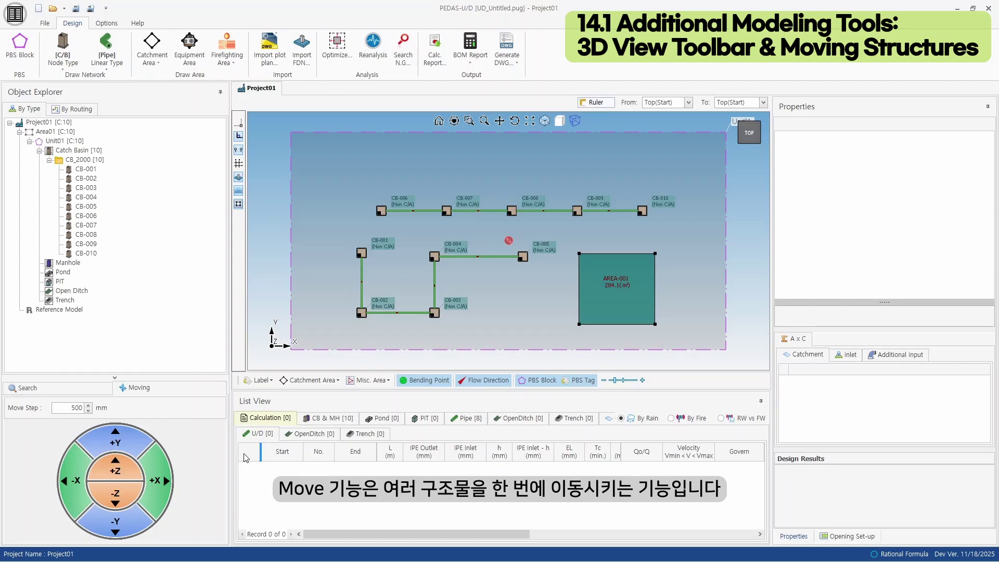
Step: Shift catch basins CB-001 to CB-005 together in the -X direction in repeated 500 mm move steps
drag(330, 231, 554, 339)
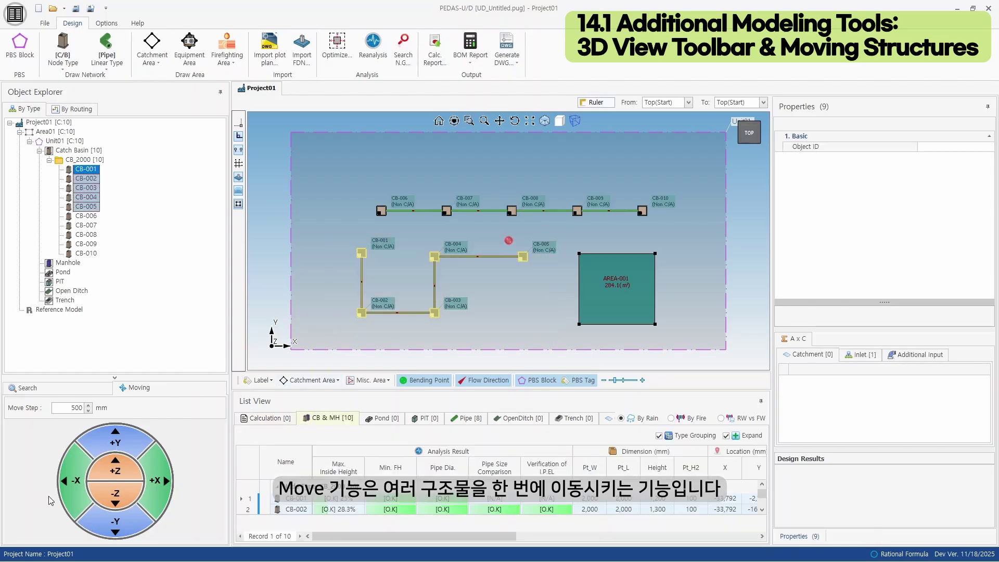
click(75, 481)
click(75, 481)
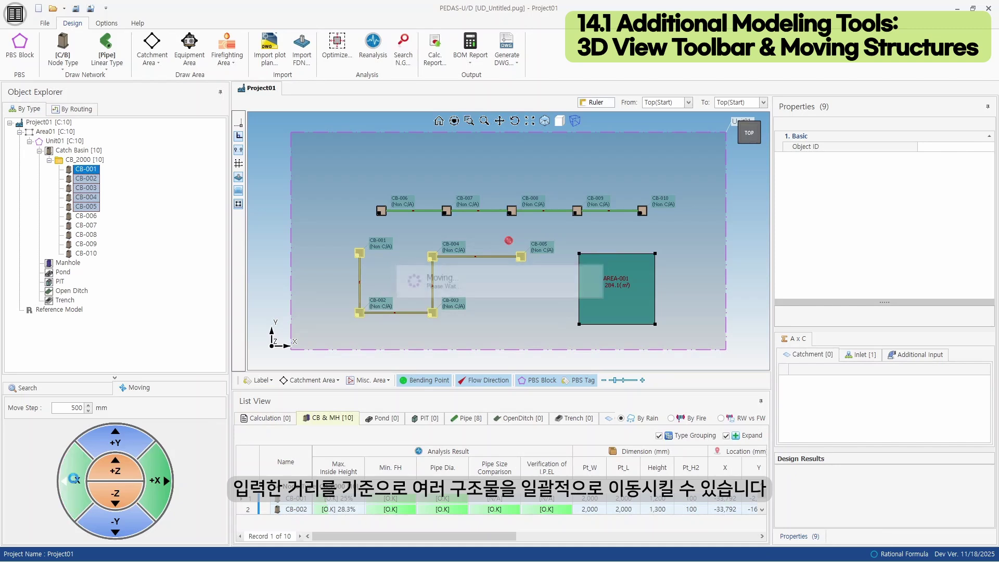
click(75, 480)
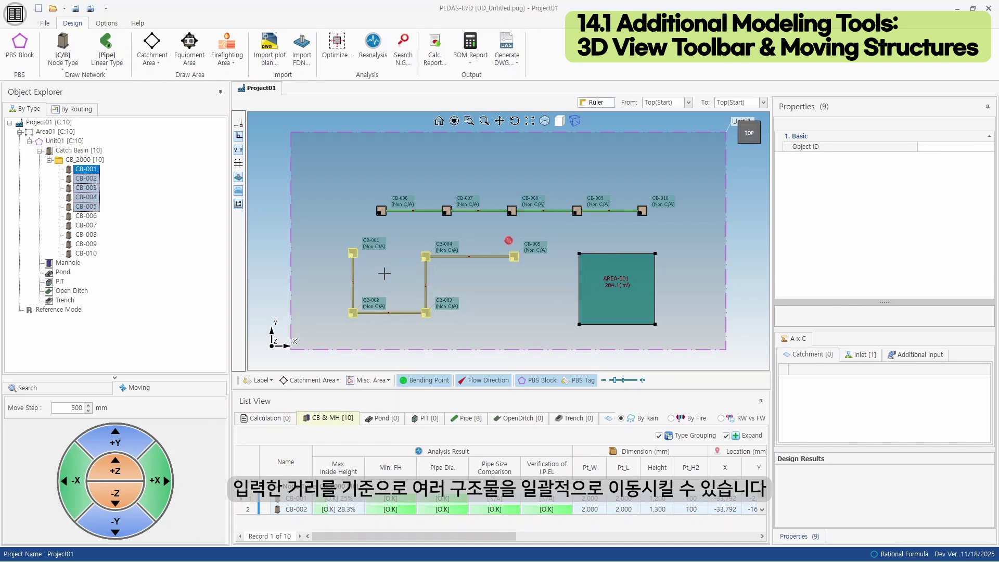
Step: Freely reposition catch basin CB-006 down near CB-001 and CB-007 up toward the block's northwest corner
click(380, 211)
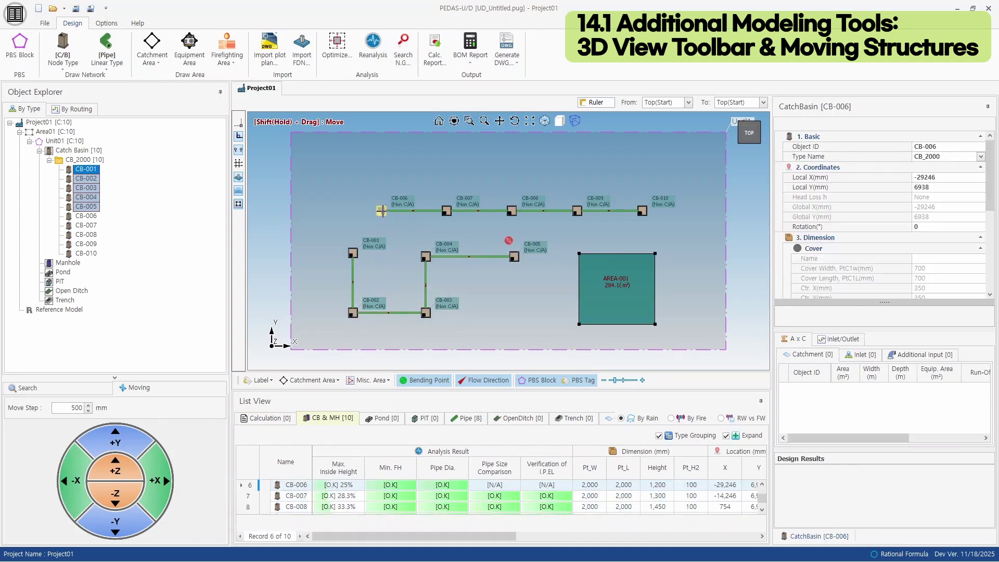
drag(381, 210, 363, 173)
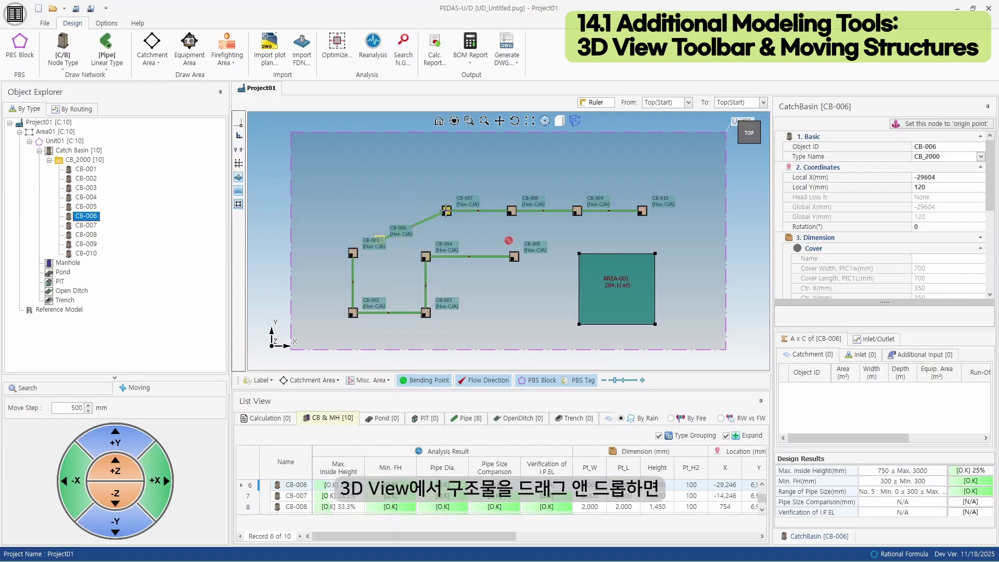
click(447, 211)
drag(447, 211, 388, 170)
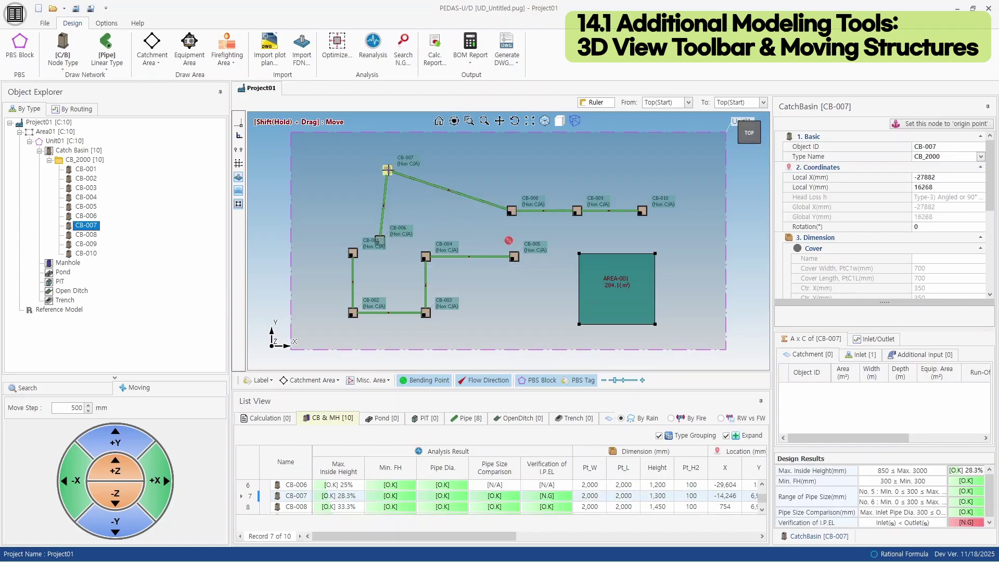
drag(387, 170, 326, 172)
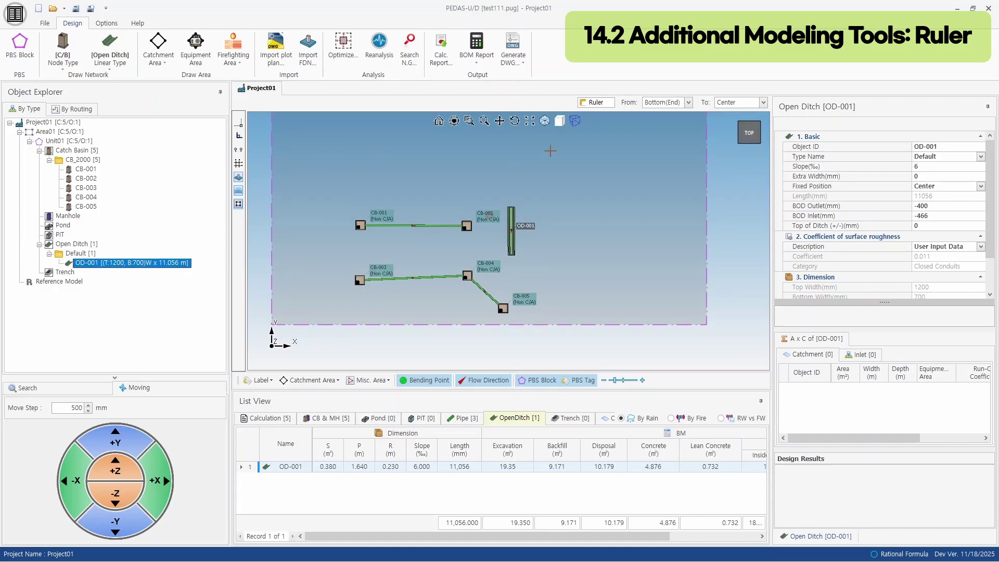
Step: Review the Ruler commands and reference options, and set the From reference to Top(Start)
click(592, 103)
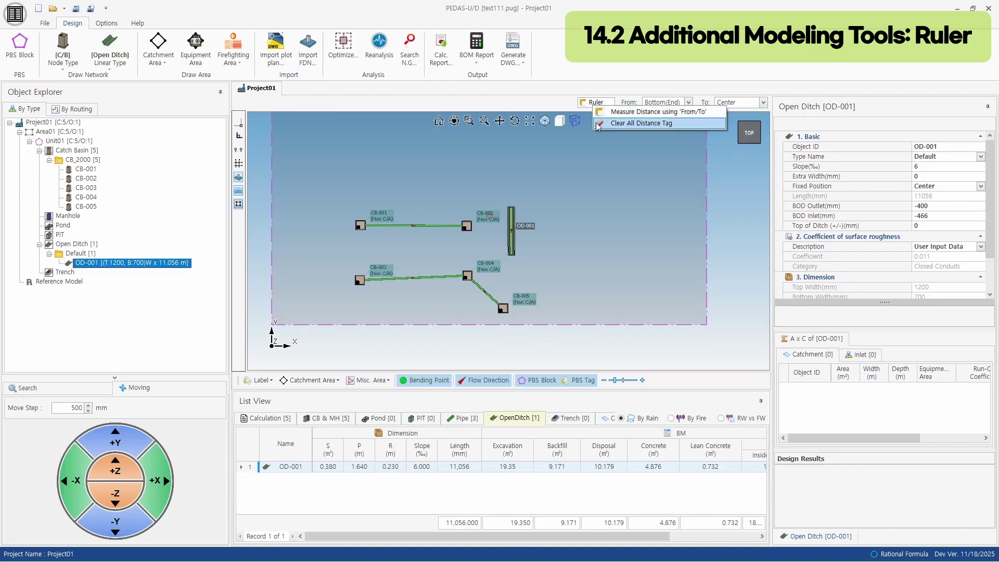
click(676, 102)
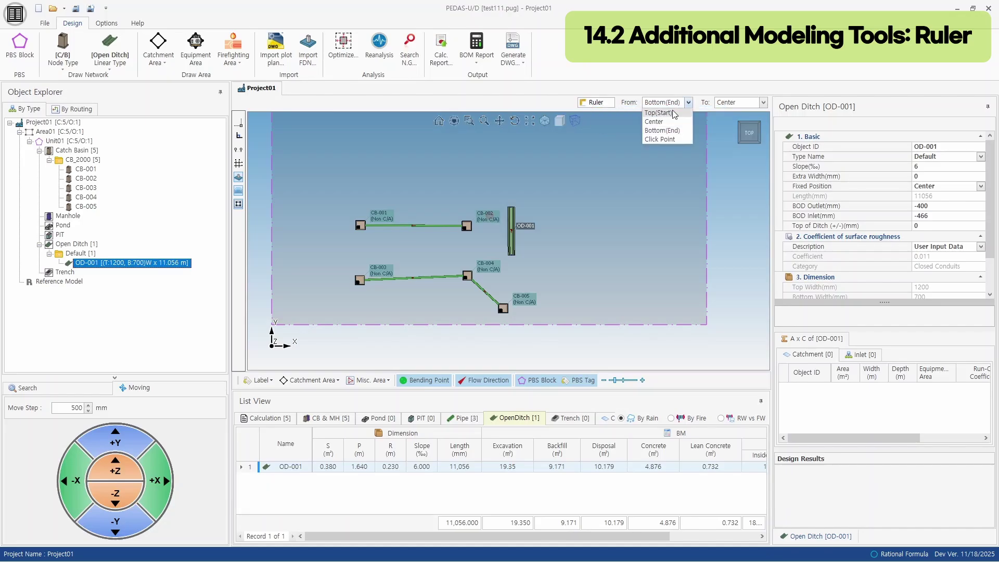
click(595, 107)
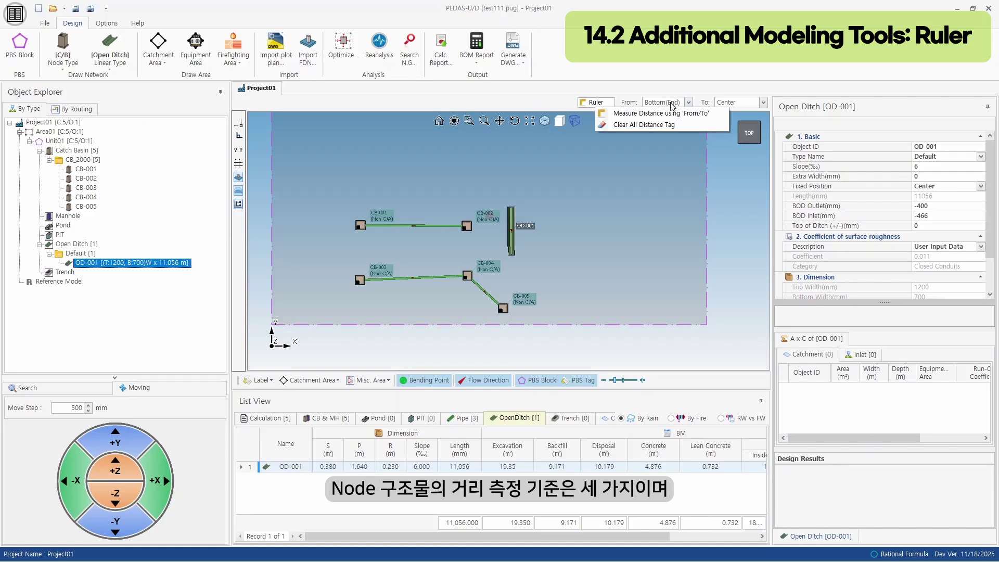
click(673, 103)
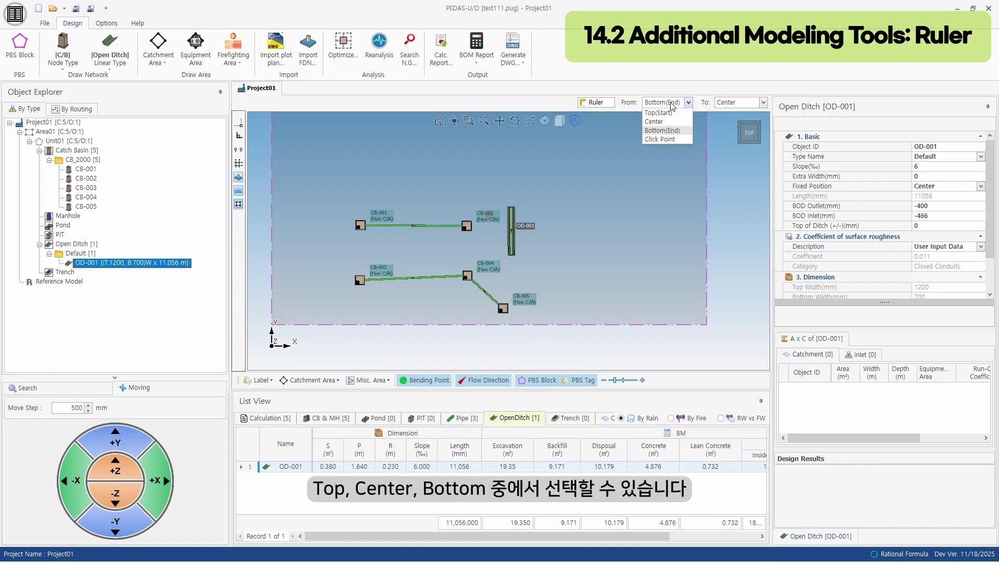
click(660, 112)
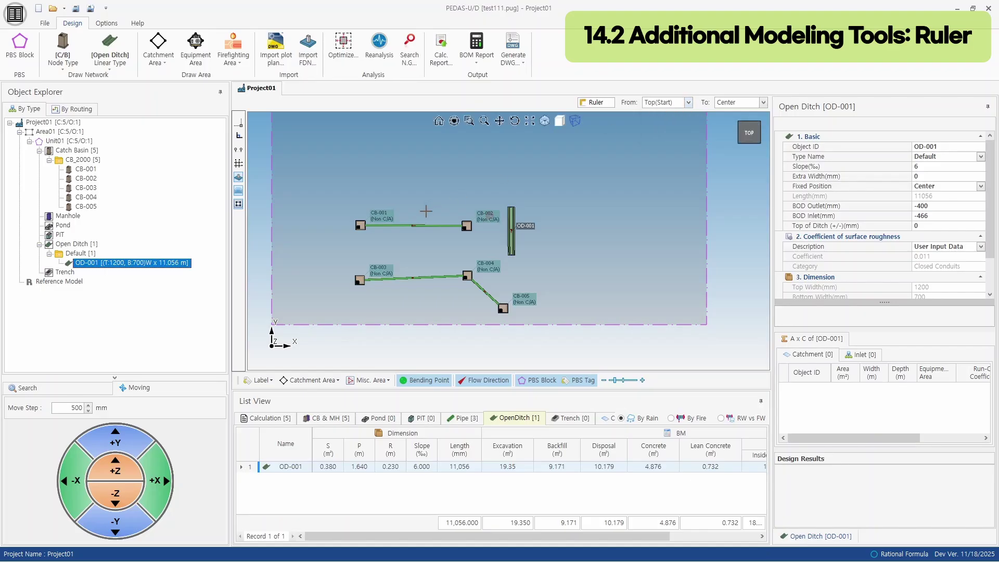
Step: Examine catch basin CB-002 and open ditch OD-001 in 3D against the Ruler's From reference options
scroll(437, 219, up, 5)
drag(504, 271, 456, 219)
scroll(503, 229, up, 5)
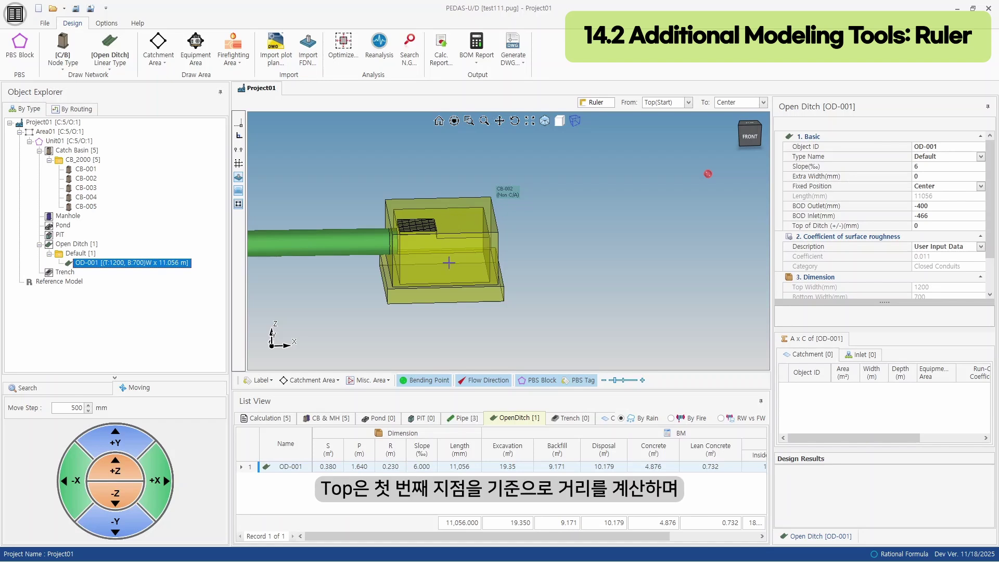
scroll(448, 263, up, 2)
drag(448, 261, 430, 238)
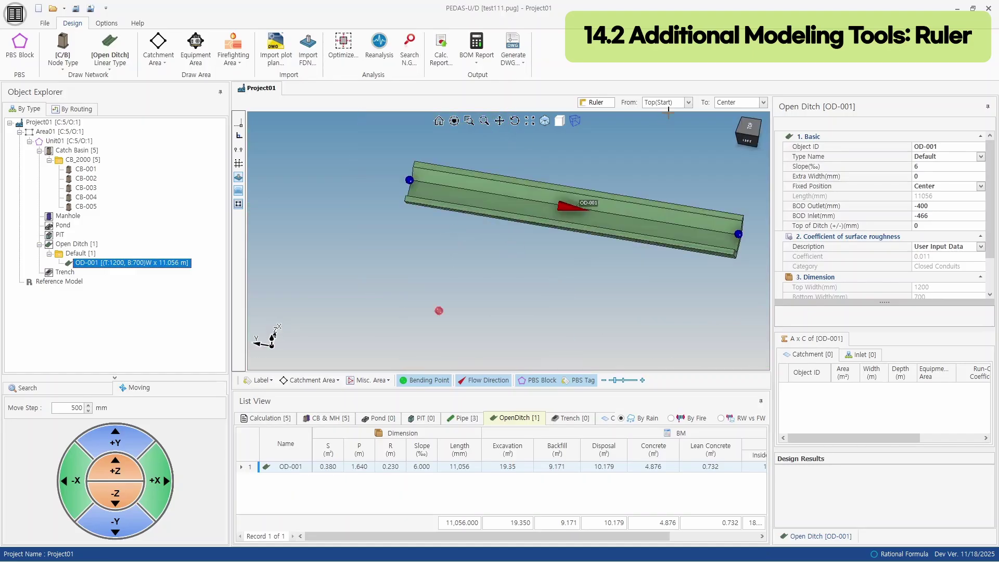
click(671, 103)
click(393, 189)
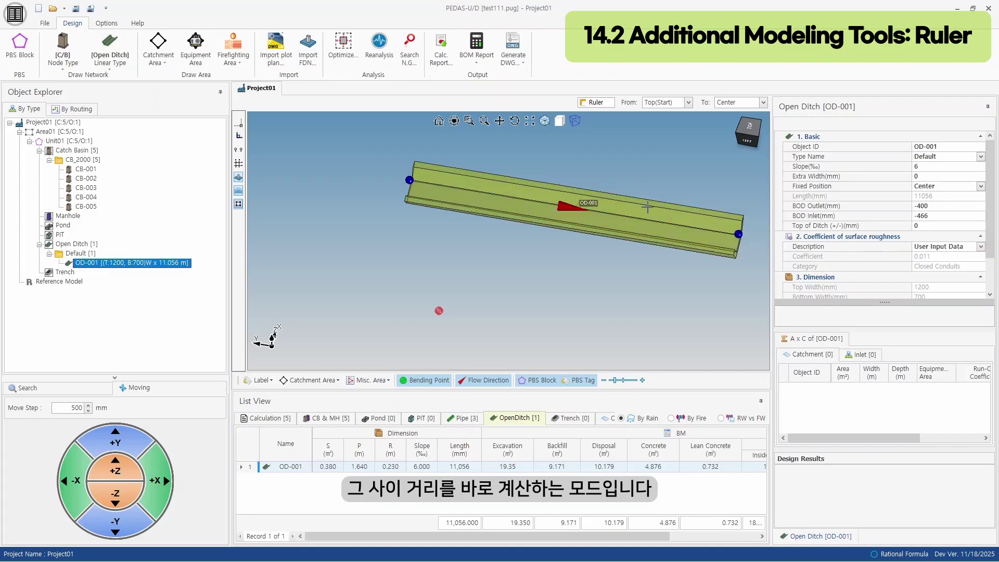
Step: Measure the distance from the Center of catch basin CB-002 to the Top(Start) of open ditch OD-001
scroll(751, 242, down, 5)
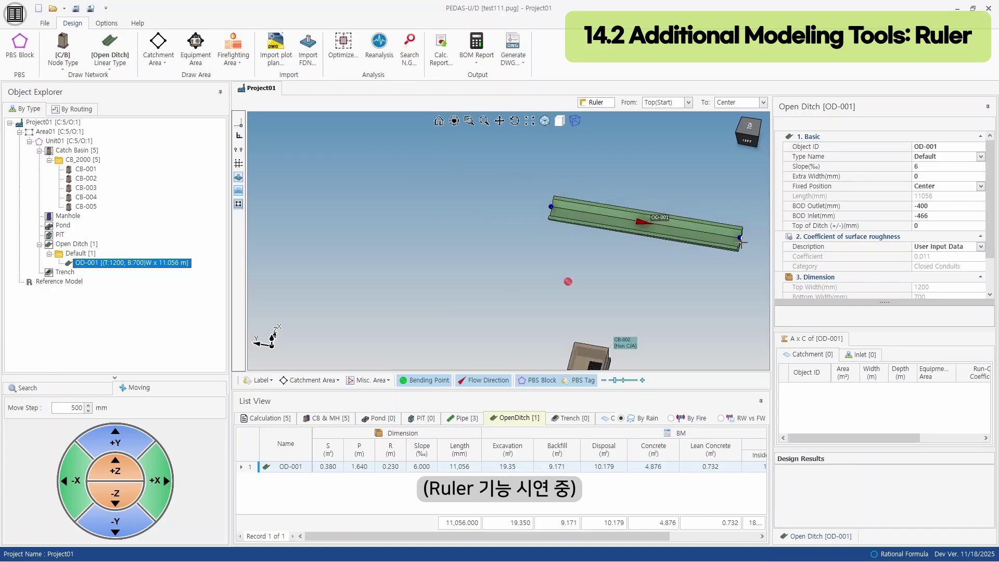
drag(723, 265, 604, 270)
click(591, 107)
click(647, 112)
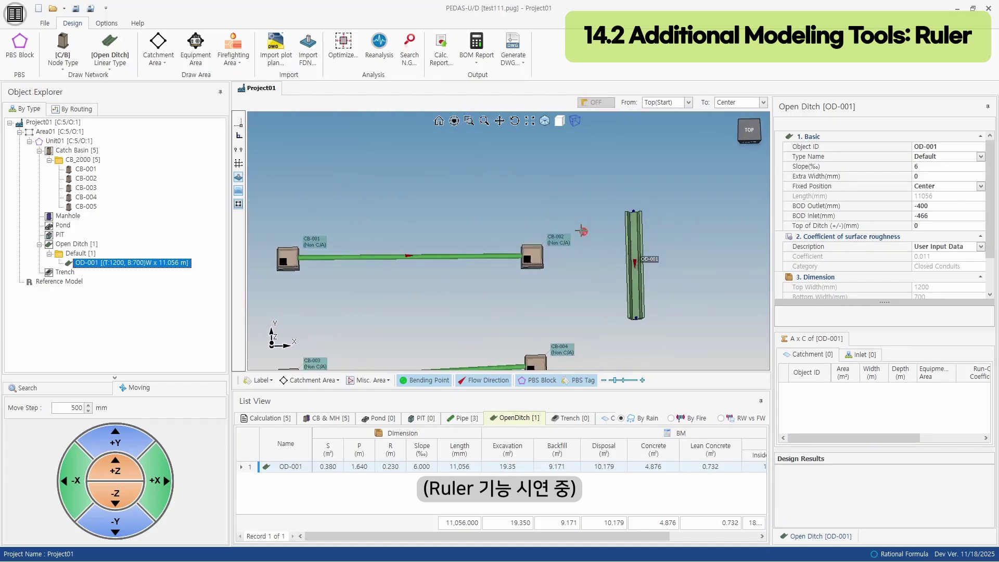
click(688, 102)
click(669, 122)
click(742, 102)
click(731, 113)
click(532, 256)
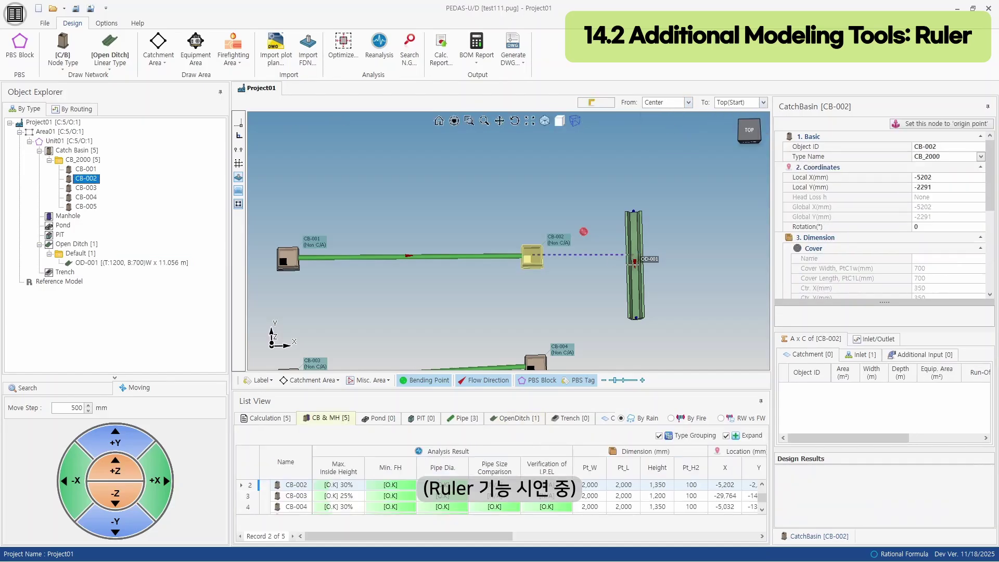
click(635, 250)
click(519, 327)
Step: Measure the distance from the Center of CB-002 to the Center of open ditch OD-001
click(742, 102)
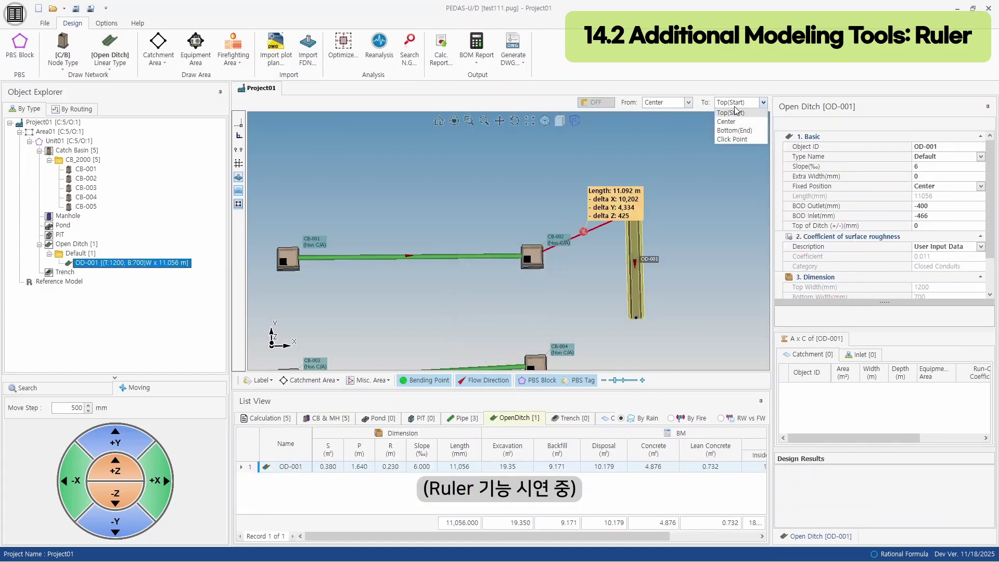
click(731, 122)
click(531, 256)
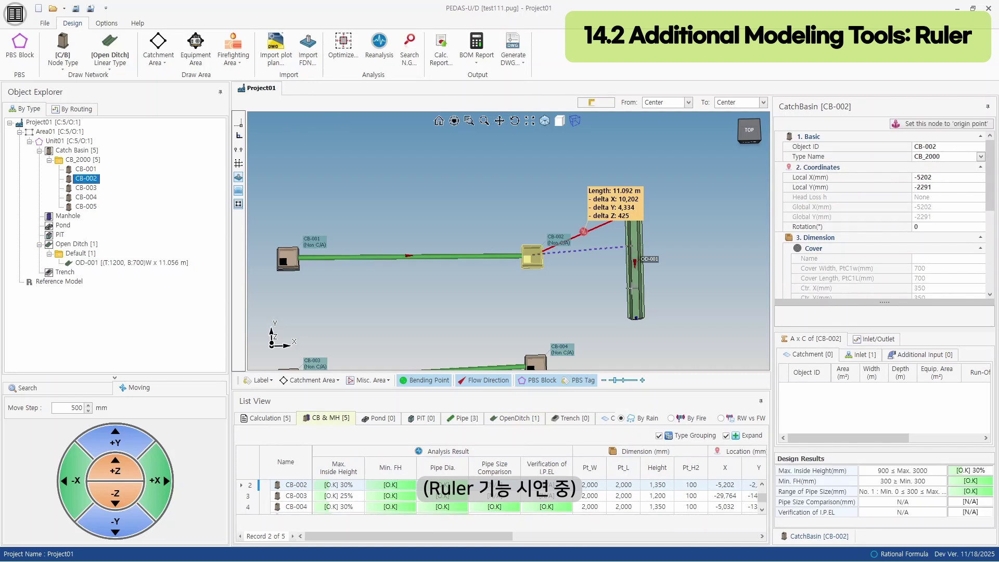
click(635, 263)
click(518, 328)
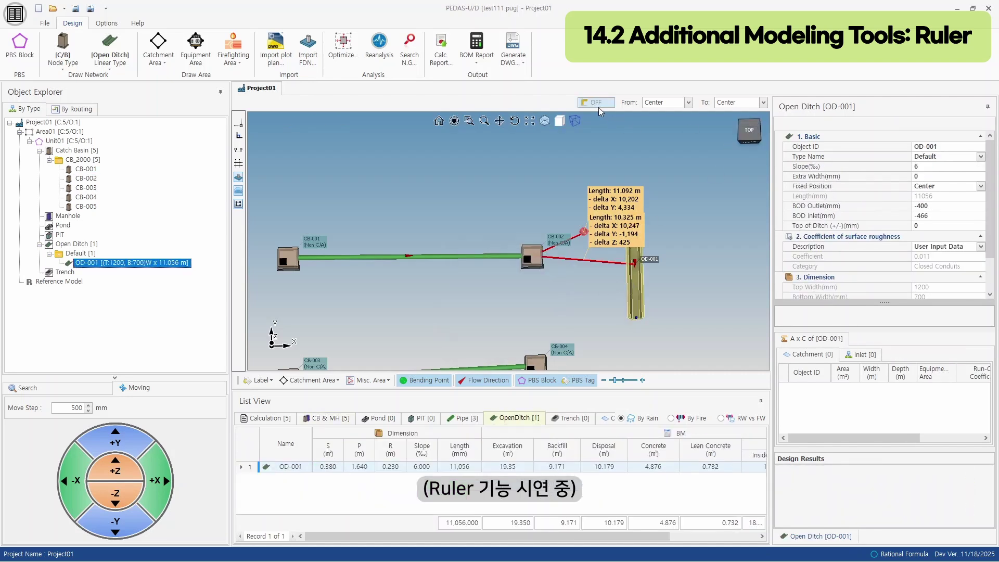
Step: Measure from the Center of CB-002 to the Bottom(End) of OD-001, and clear the distance tags after inspecting them
click(742, 102)
click(734, 130)
click(532, 256)
click(631, 298)
click(520, 328)
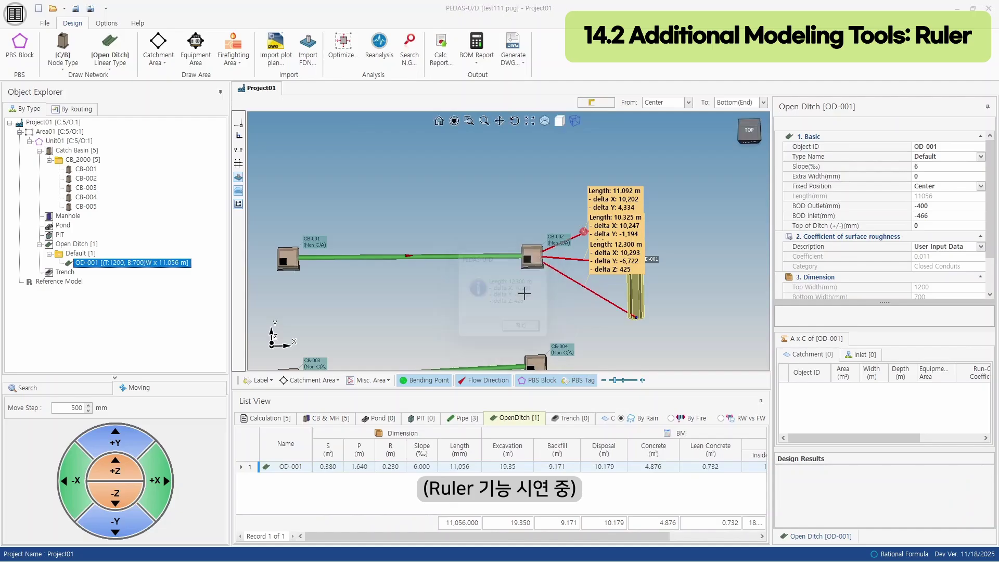
drag(523, 292, 543, 280)
scroll(544, 280, up, 4)
scroll(707, 296, down, 3)
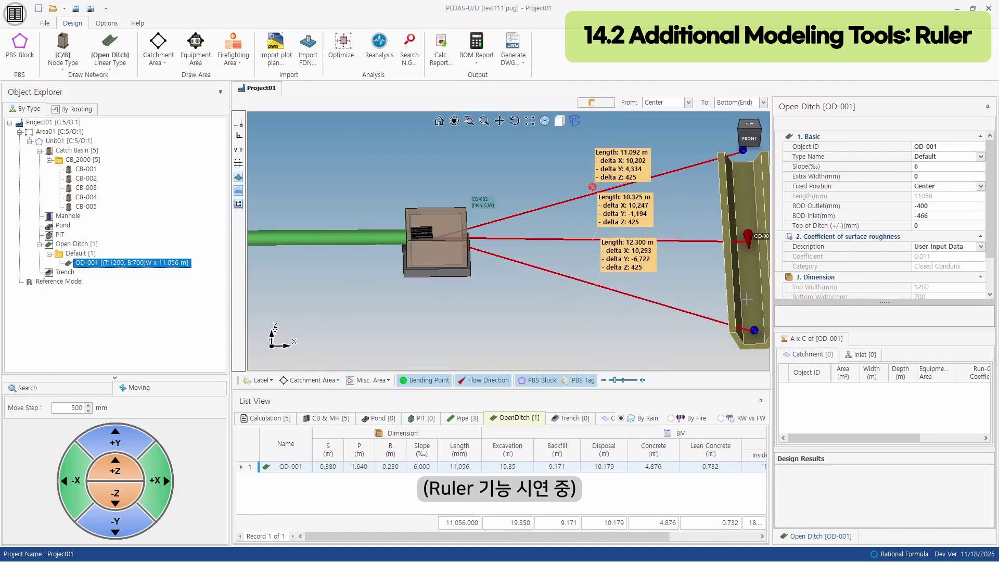
click(599, 103)
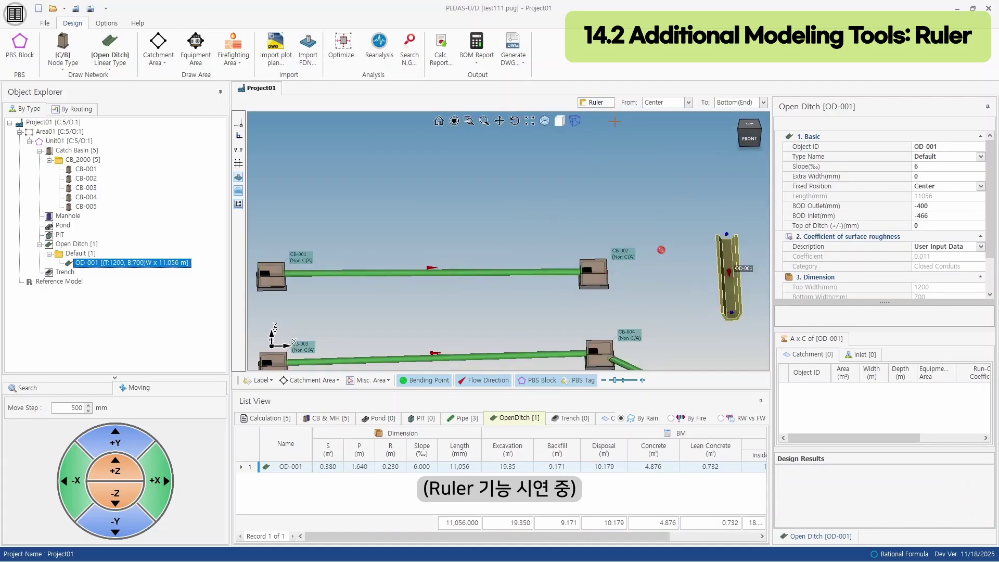
Step: Measure from the Top(Start) of CB-002 to the Center of OD-001 and inspect the measurement line up close
click(687, 102)
click(681, 116)
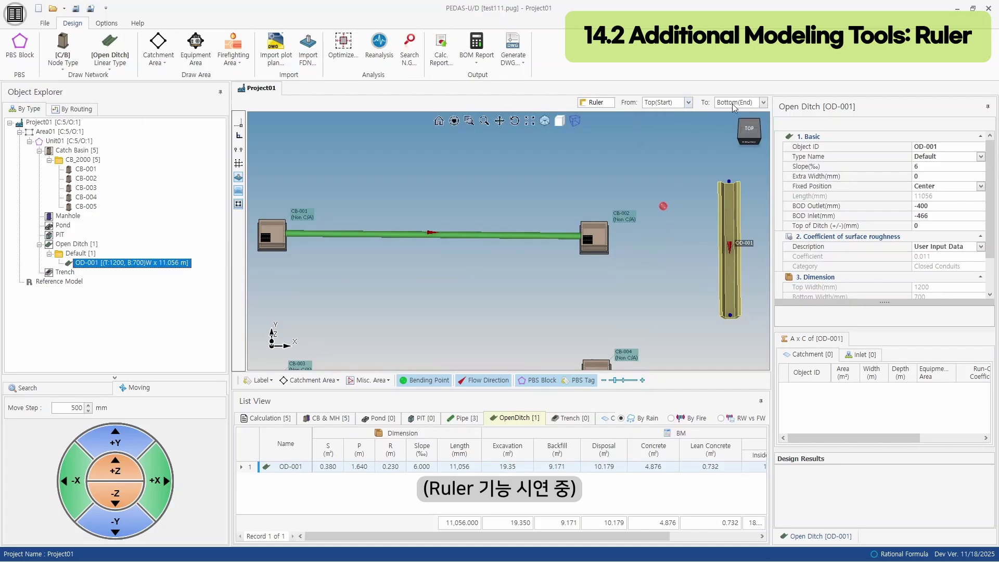
click(763, 102)
click(741, 121)
click(596, 100)
click(639, 107)
click(596, 233)
click(735, 214)
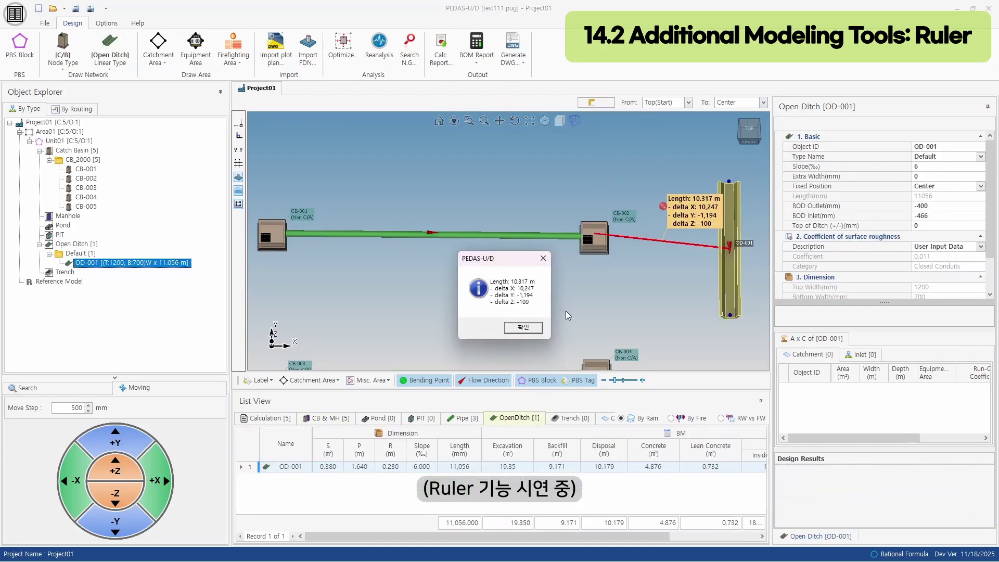
click(533, 328)
scroll(592, 235, up, 4)
drag(592, 265, 604, 285)
scroll(590, 235, down, 4)
Step: Change the From reference to Center, measure from CB-002 to the Center of OD-001, and inspect the measurement lines
click(671, 103)
click(664, 122)
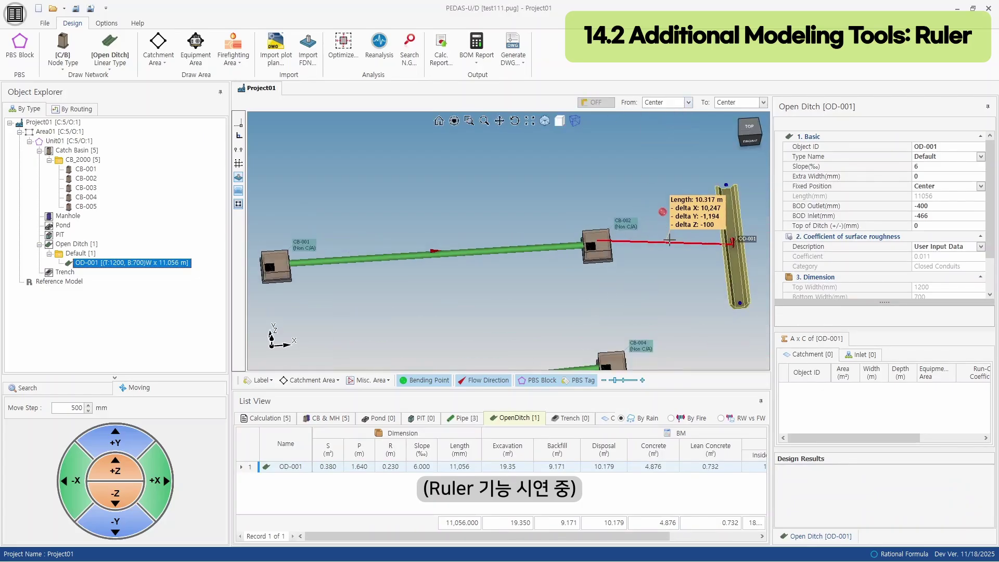
click(727, 251)
click(597, 242)
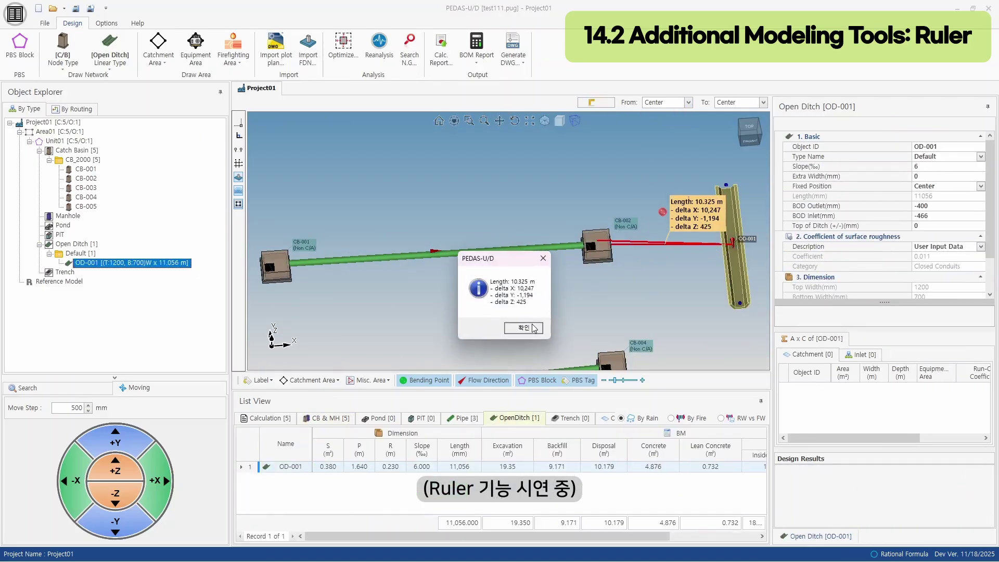
click(531, 326)
drag(606, 312, 596, 270)
scroll(604, 264, up, 6)
drag(569, 322, 585, 305)
scroll(580, 291, down, 5)
Step: Measure from the Bottom(End) of CB-002 to the Center of OD-001 and compare the lines' starting heights in 3D
click(664, 103)
click(662, 131)
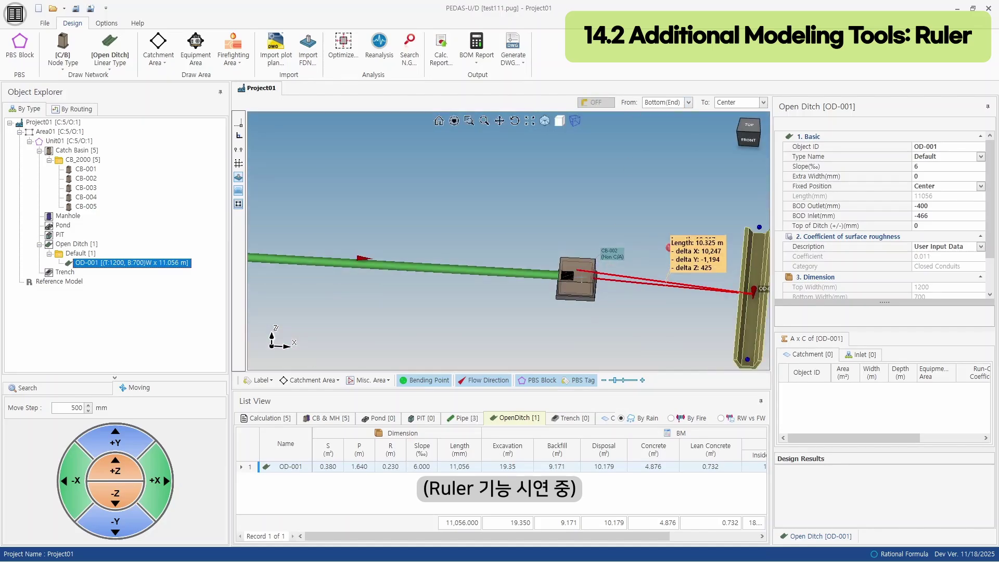
click(576, 278)
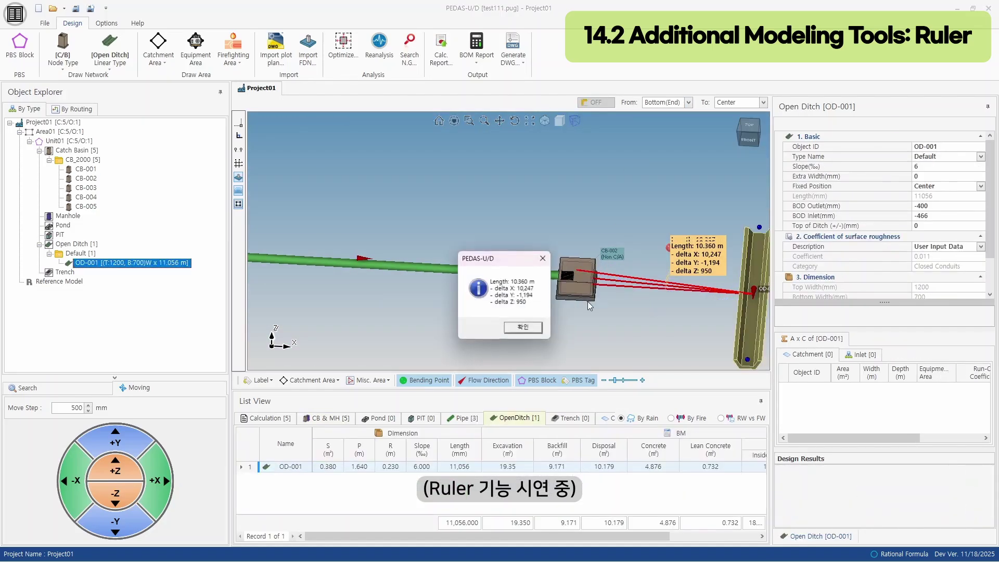
click(522, 326)
scroll(569, 298, up, 5)
mouse_move(578, 290)
mouse_down()
mouse_move(589, 259)
mouse_move(586, 270)
mouse_move(573, 263)
mouse_move(581, 258)
mouse_move(593, 301)
mouse_up()
scroll(584, 253, up, 4)
scroll(575, 248, down, 4)
scroll(582, 258, down, 2)
scroll(580, 273, down, 4)
click(596, 102)
scroll(609, 286, down, 2)
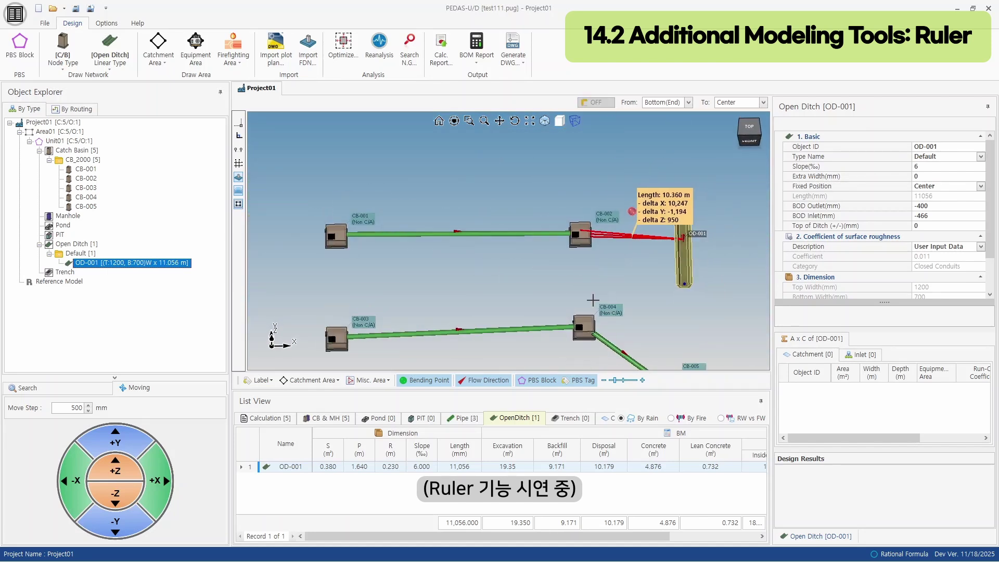
Step: Set the ruler's From and To references to Click Point and measure between the CB-001–CB-002 pipe and the CB-003–CB-004 pipe
click(688, 103)
click(677, 113)
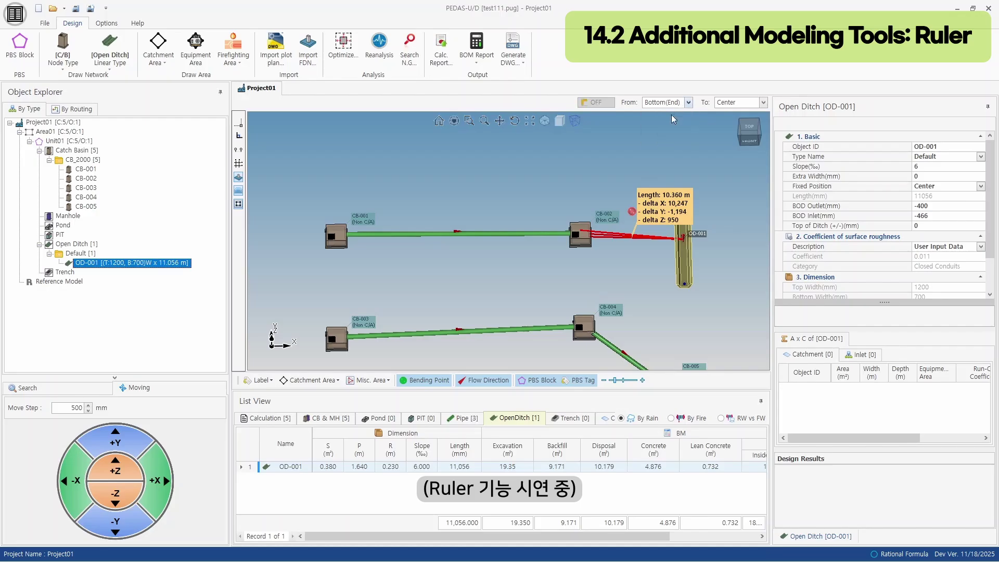
click(687, 102)
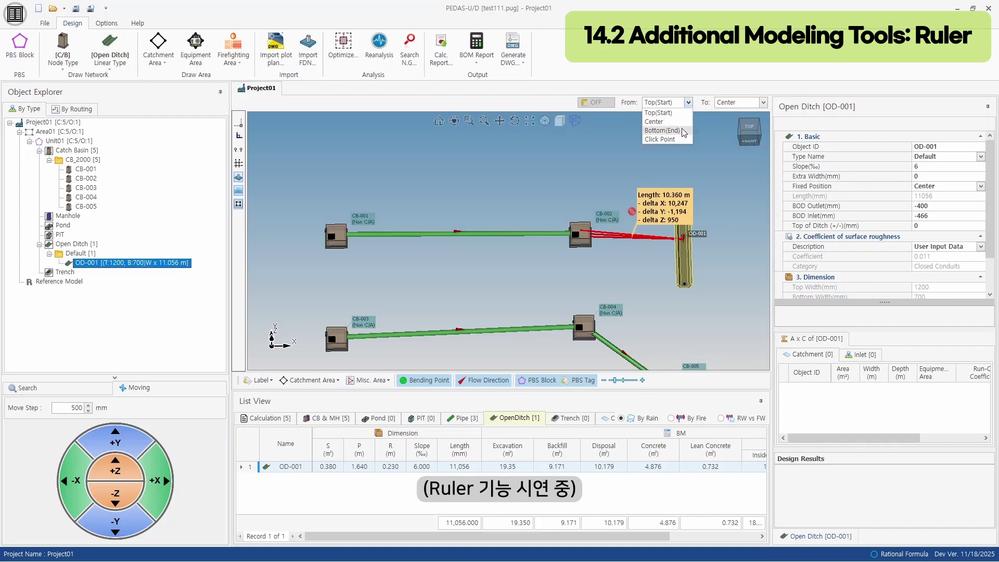
click(659, 139)
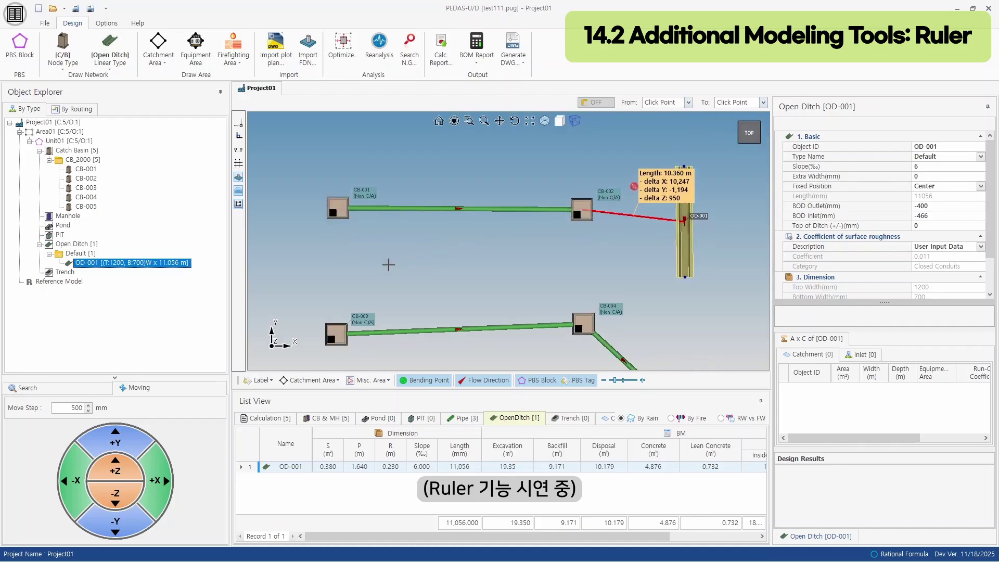
drag(388, 264, 431, 232)
click(462, 180)
click(454, 302)
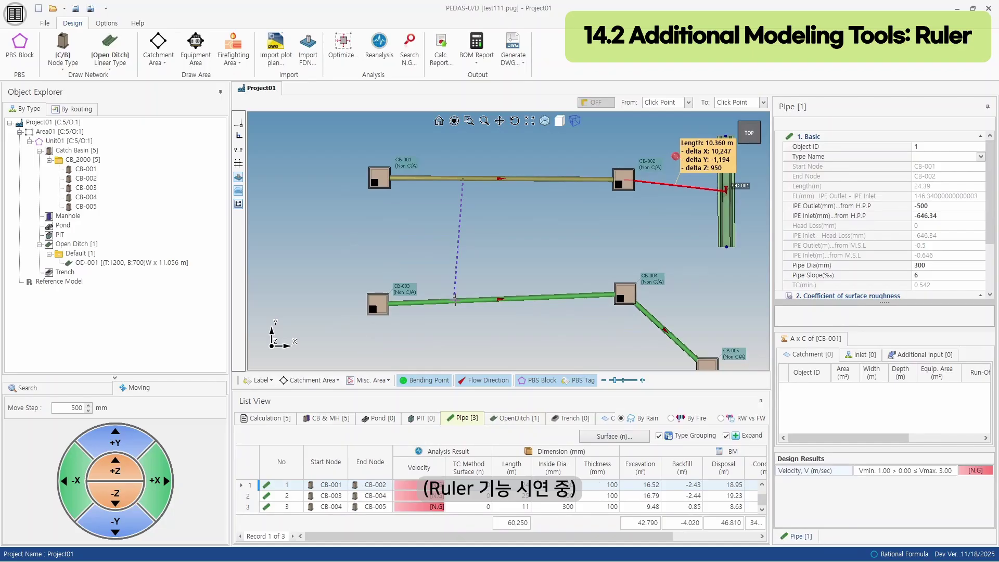
click(516, 327)
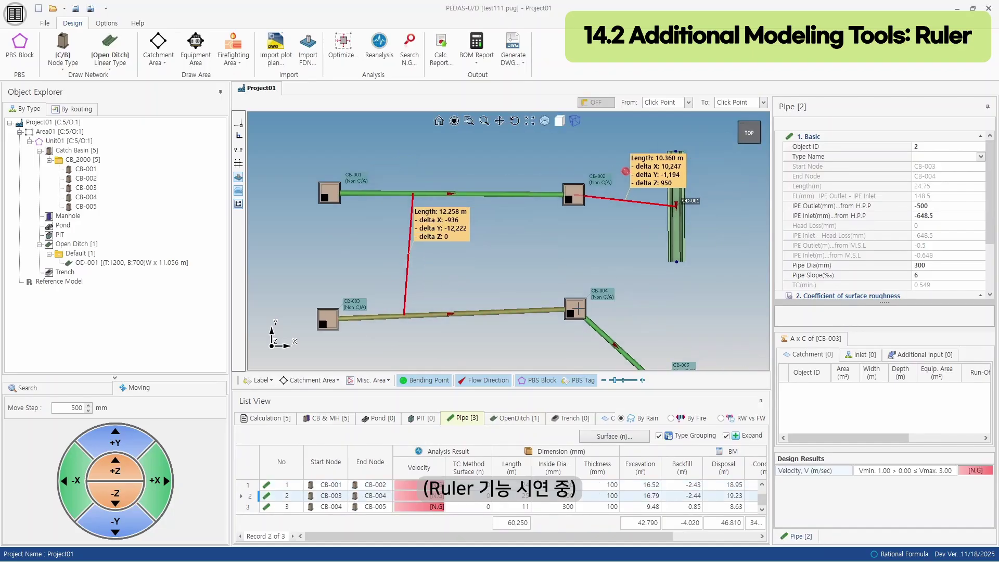
Step: Measure from a picked point on CB-004 to the lower end of open ditch OD-001
click(575, 308)
click(668, 267)
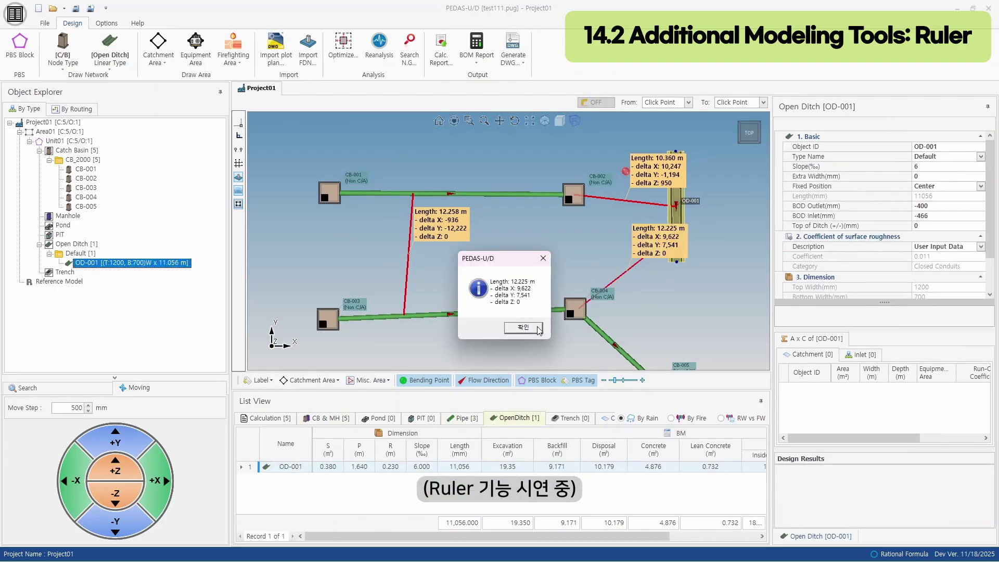
click(517, 328)
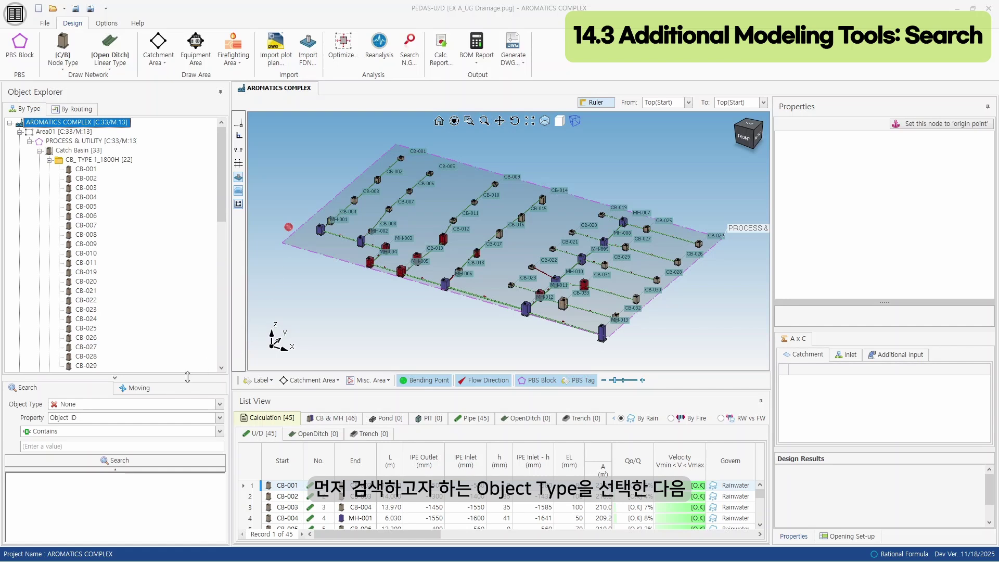
Step: Set the object search to the Catch Basin object type and the Body Width(mm) property
click(166, 404)
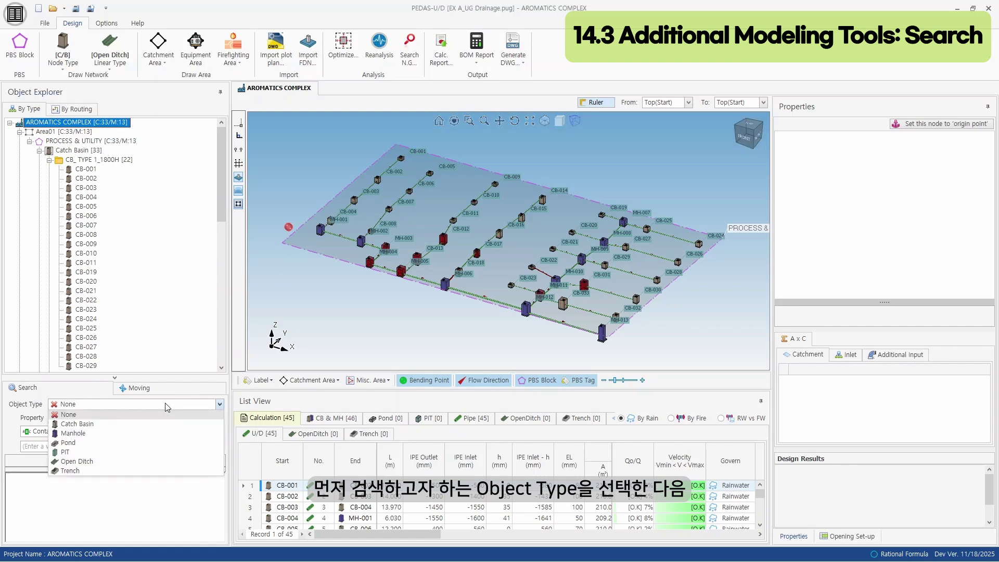
click(108, 425)
click(107, 418)
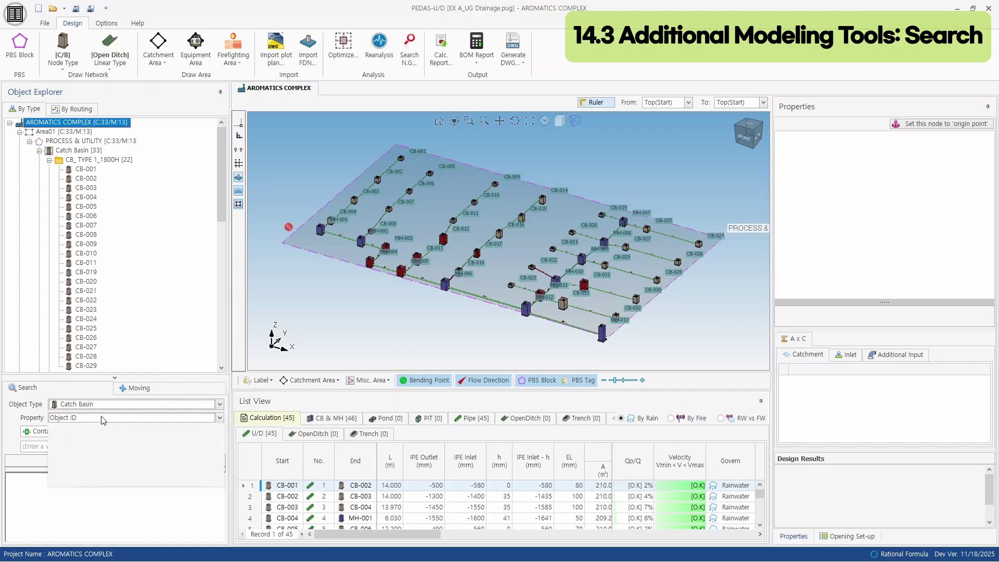
scroll(103, 431, down, 1)
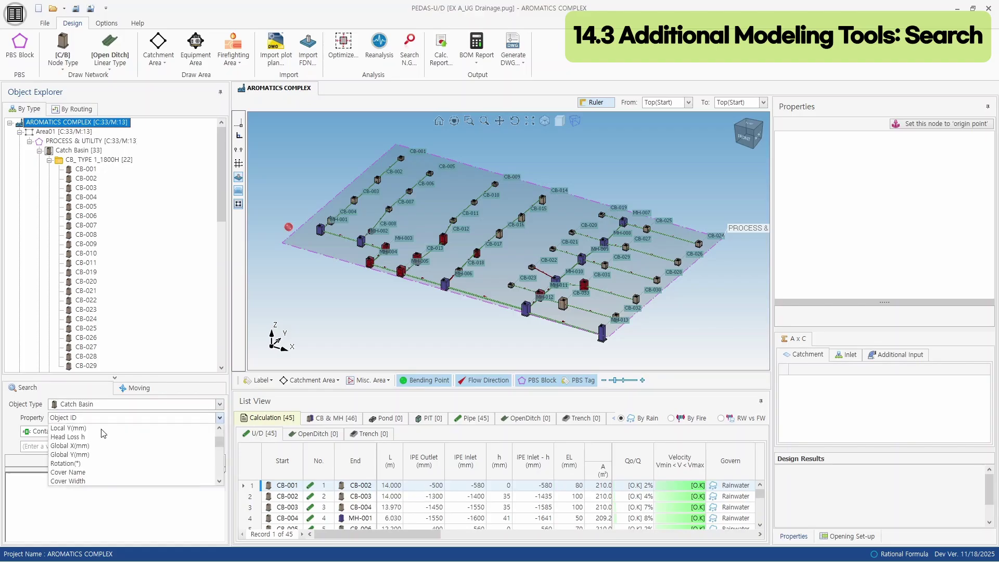
scroll(92, 445, down, 2)
click(90, 472)
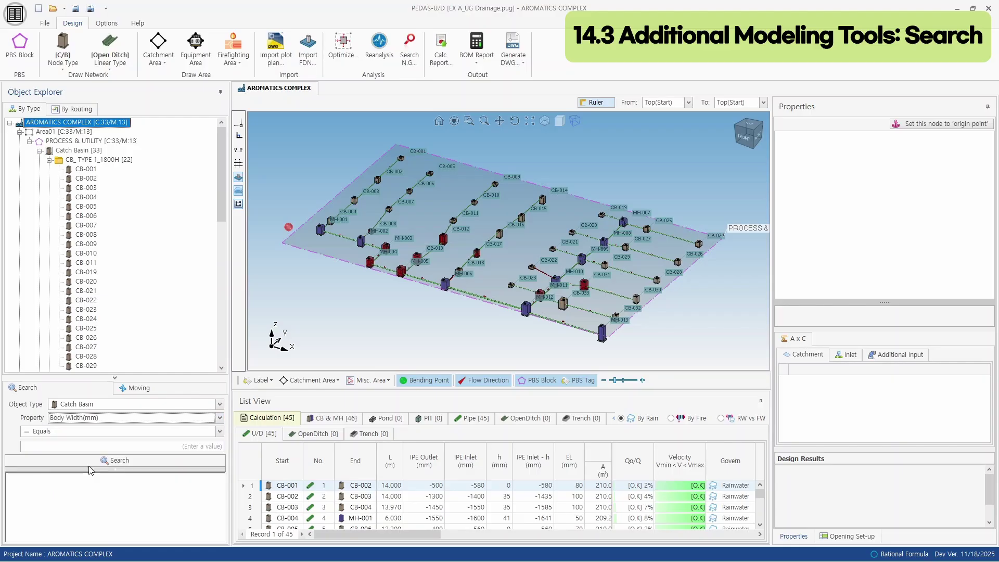
Step: Search for catch basins whose body width is greater than 1000 mm
click(91, 436)
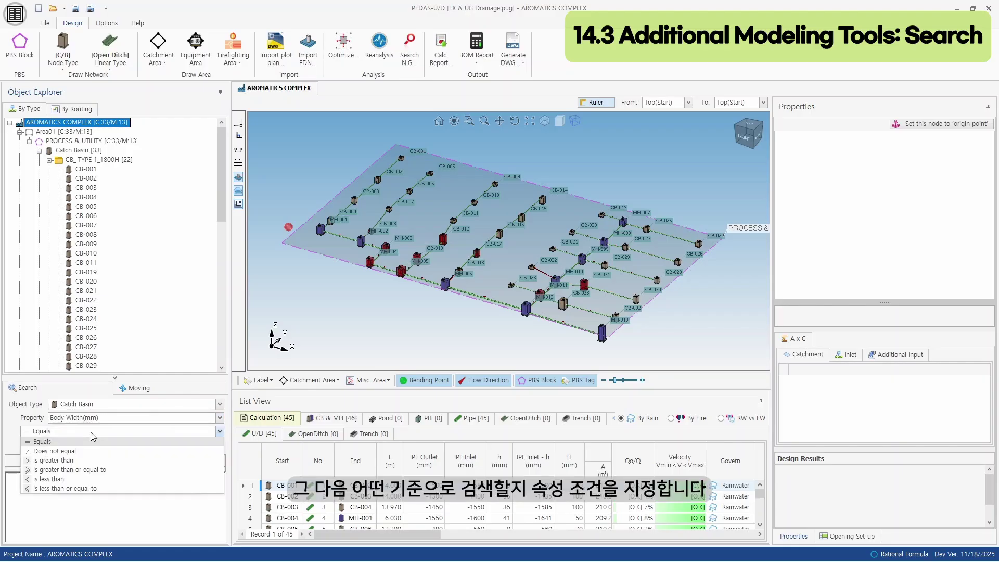
click(54, 460)
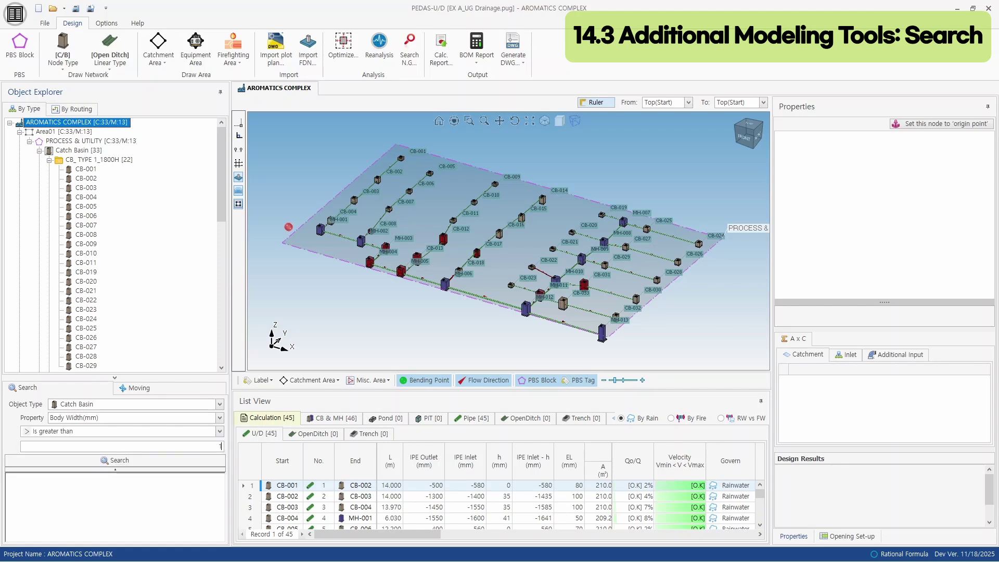
text(1000)
click(171, 461)
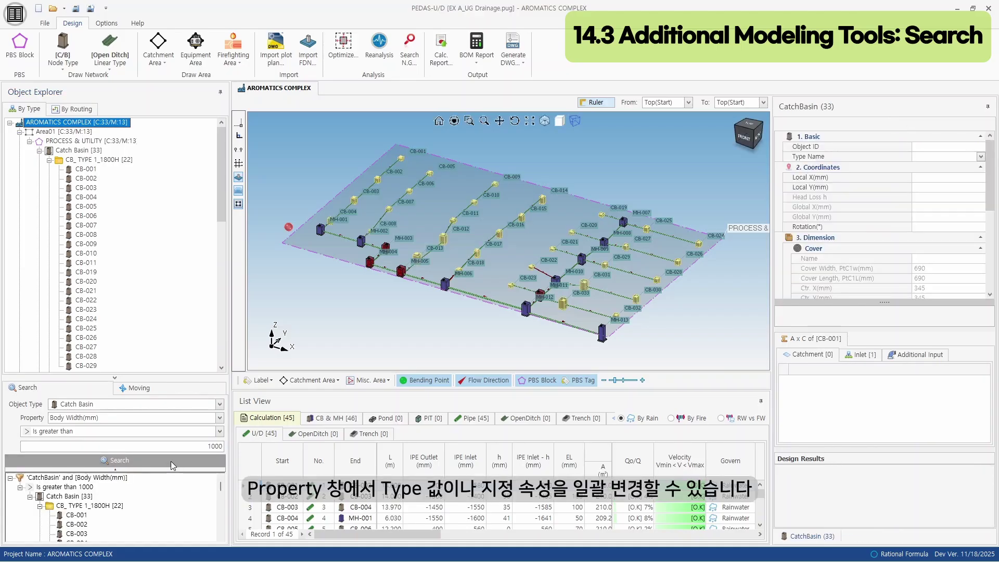
Step: Collapse the CB_ TYPE 1_1800H group in the search results and select CB-013 under CB_ TYPE 3_3600H
click(40, 506)
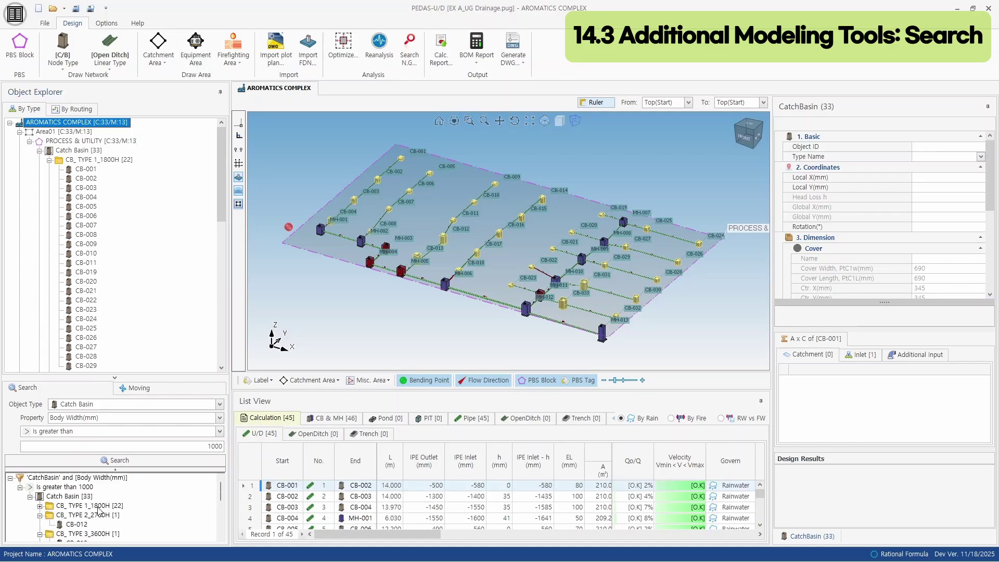
scroll(99, 509, down, 1)
click(77, 515)
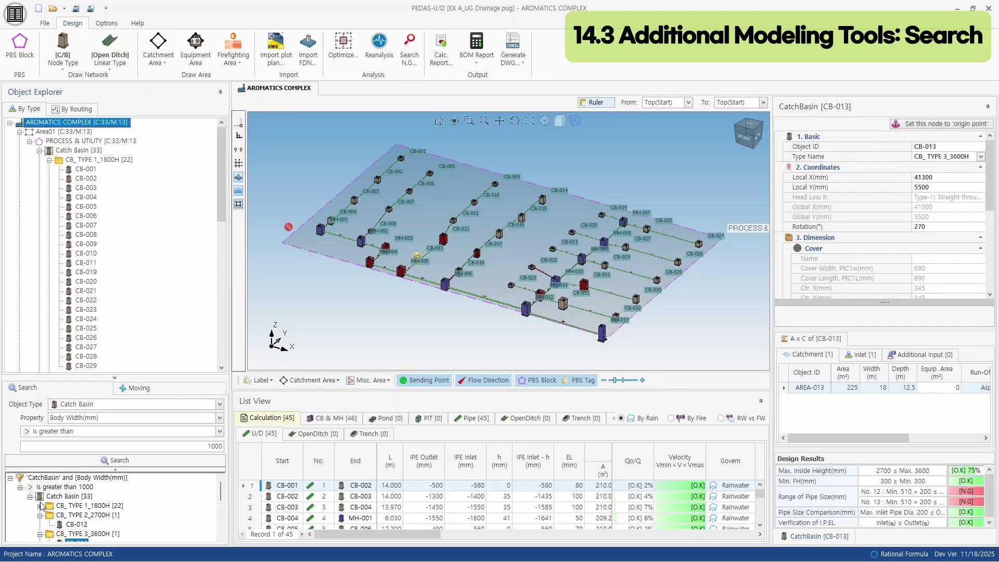
Step: Select all CB_ TYPE 1_1800H catch basins from the search results and change their type name to CB_ TYPE 2_2700H
click(39, 505)
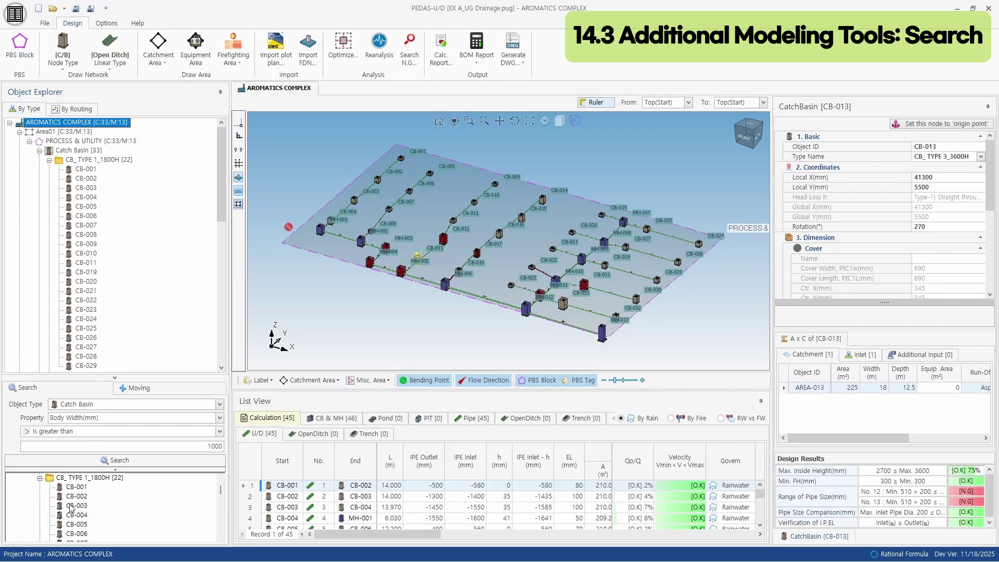
click(88, 477)
click(980, 156)
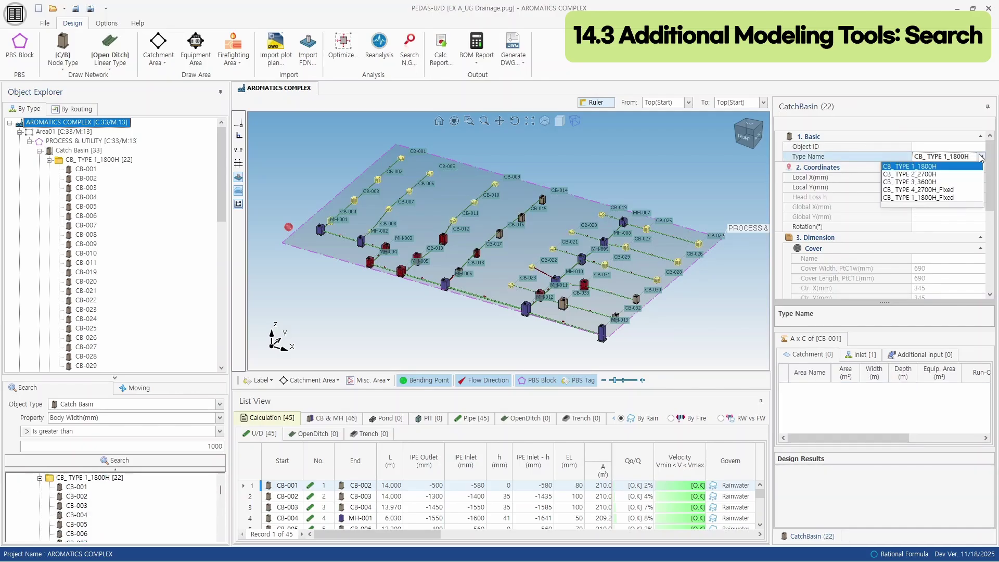
click(915, 174)
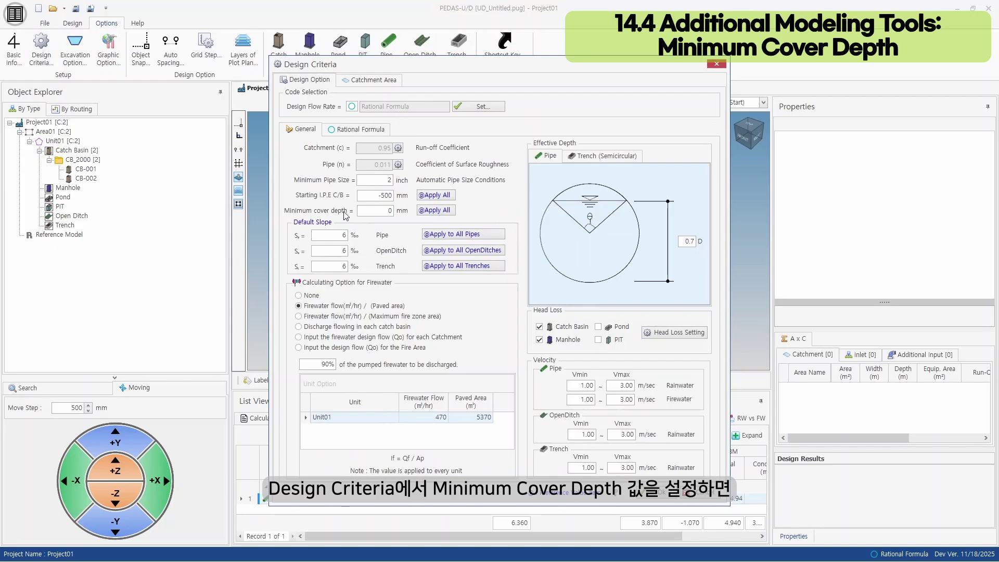
Step: Apply a 300 mm minimum cover depth to all existing structures in the design criteria and run the calculation
double_click(378, 212)
text(300)
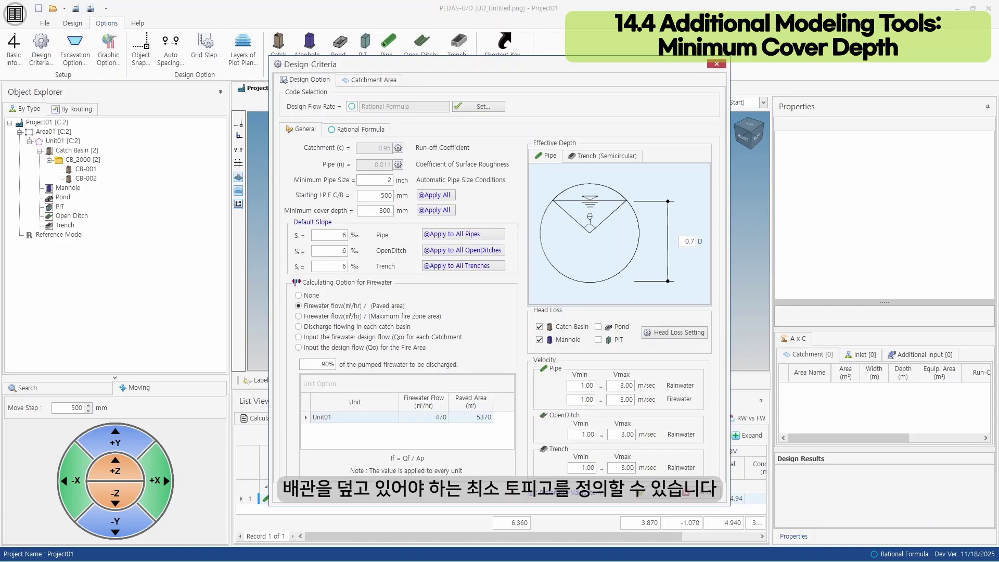
mouse_move(392, 210)
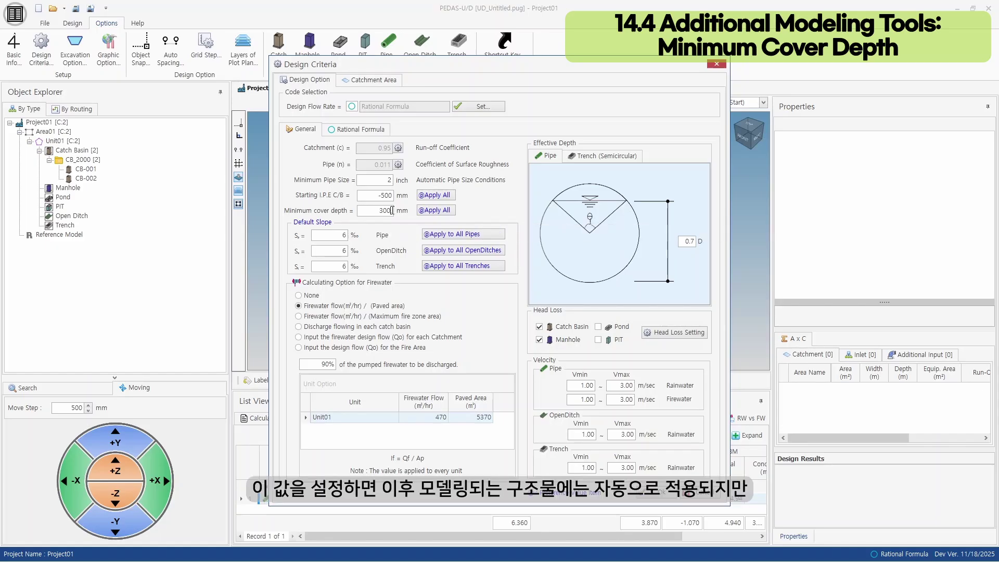
click(426, 211)
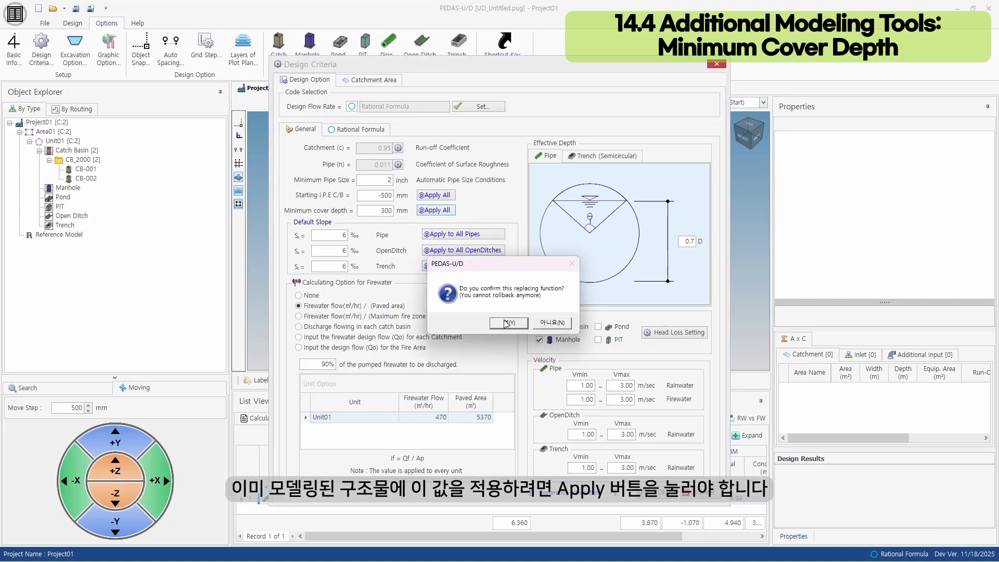
click(507, 323)
click(525, 321)
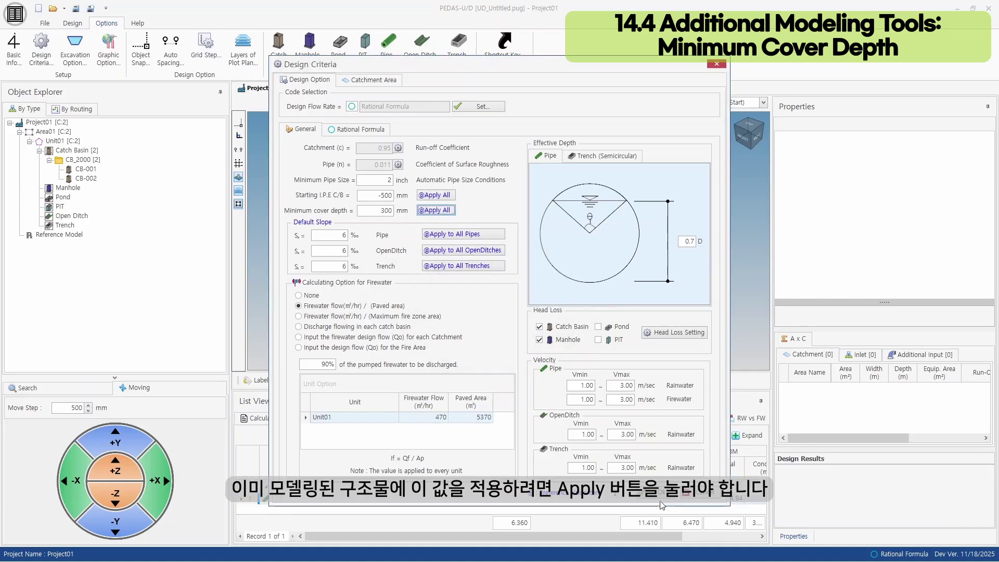
click(656, 492)
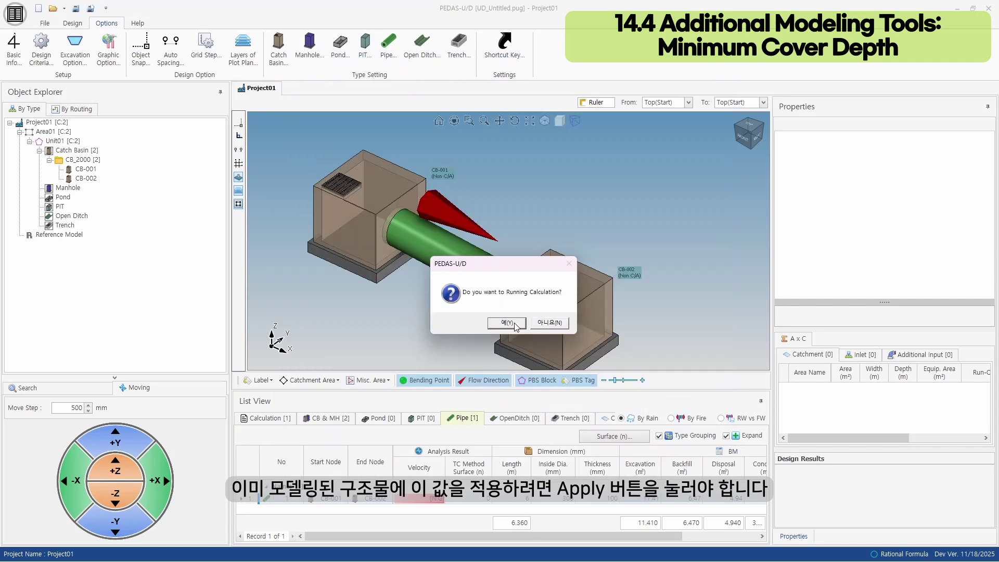
click(511, 324)
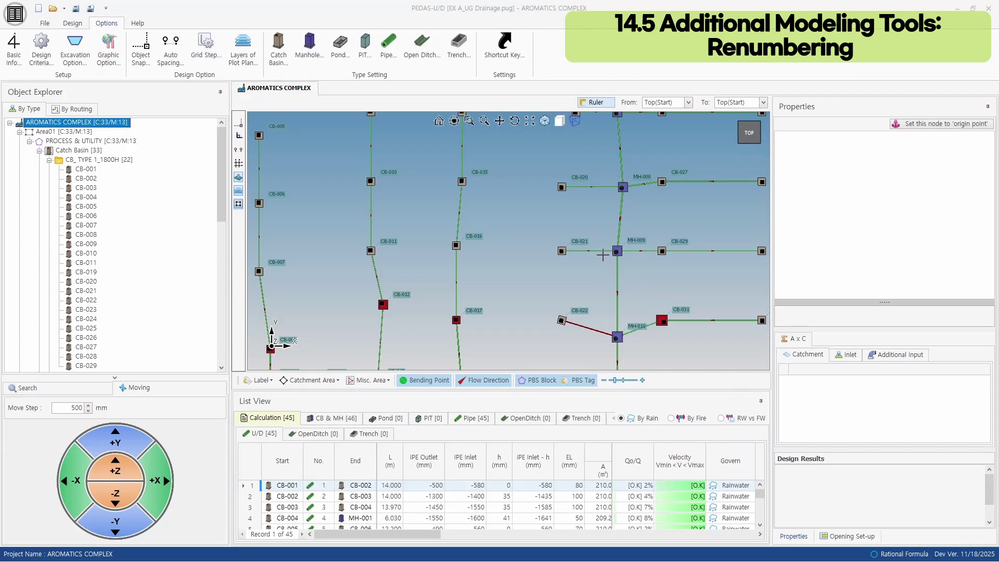
drag(327, 158, 494, 356)
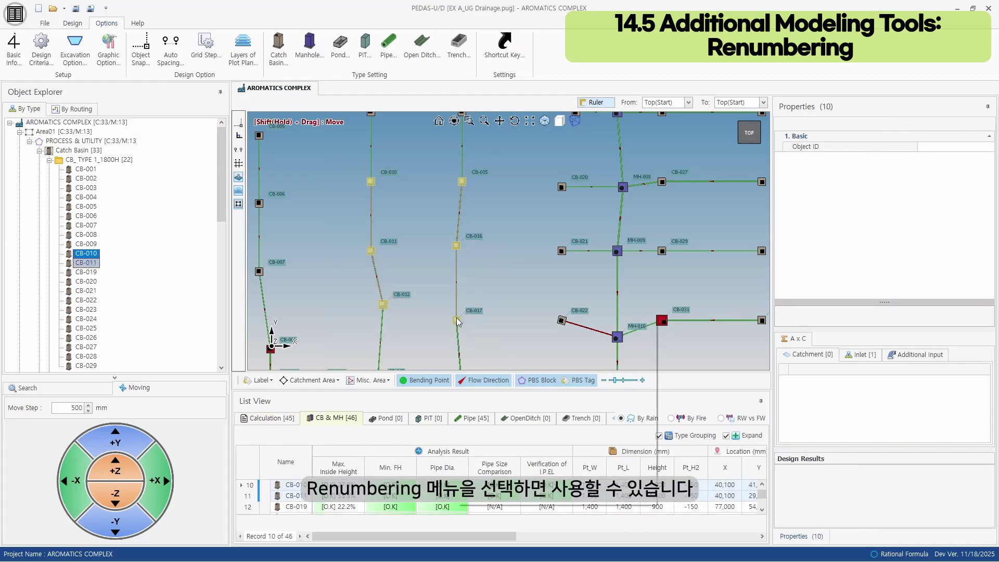
right_click(457, 317)
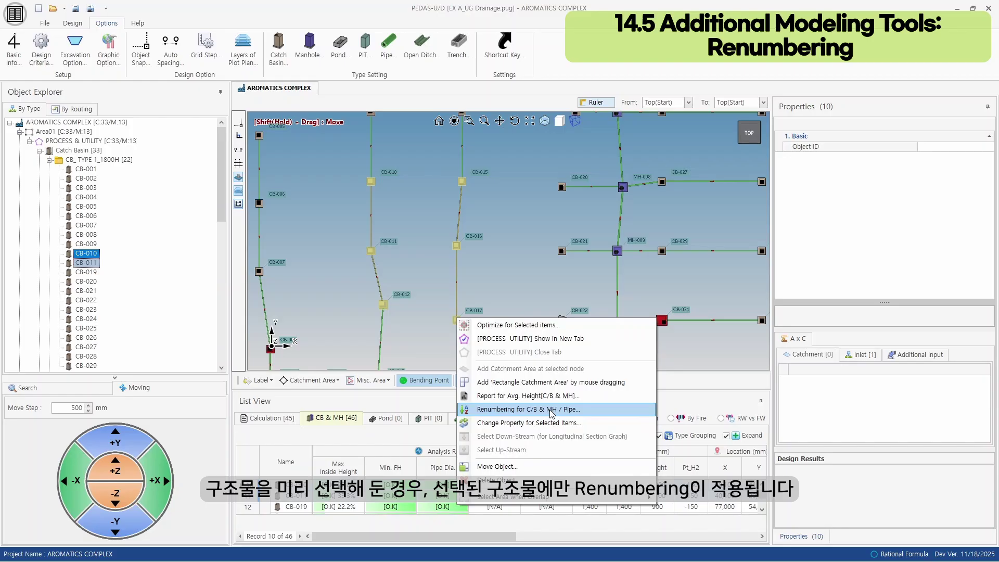
key(Escape)
key(Escape)
Step: Open Renumbering for C/B & MH / Pipe with no structures selected and include pipes in the item types
right_click(510, 239)
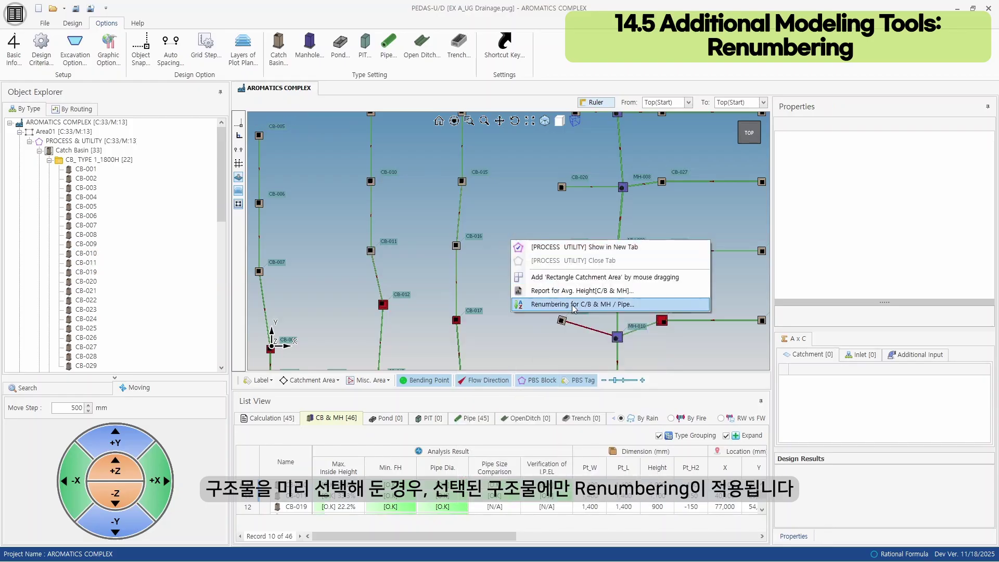
click(573, 305)
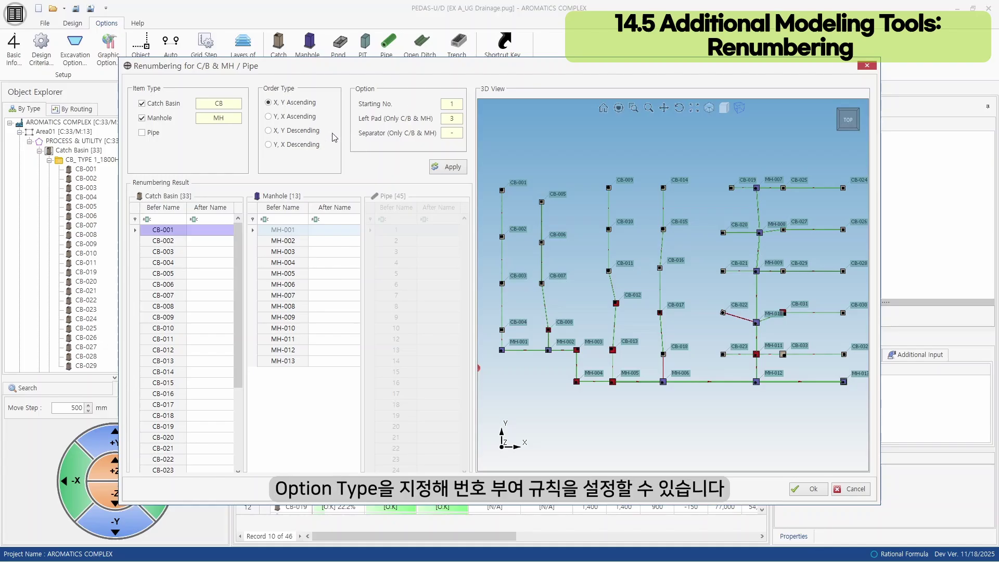
click(154, 134)
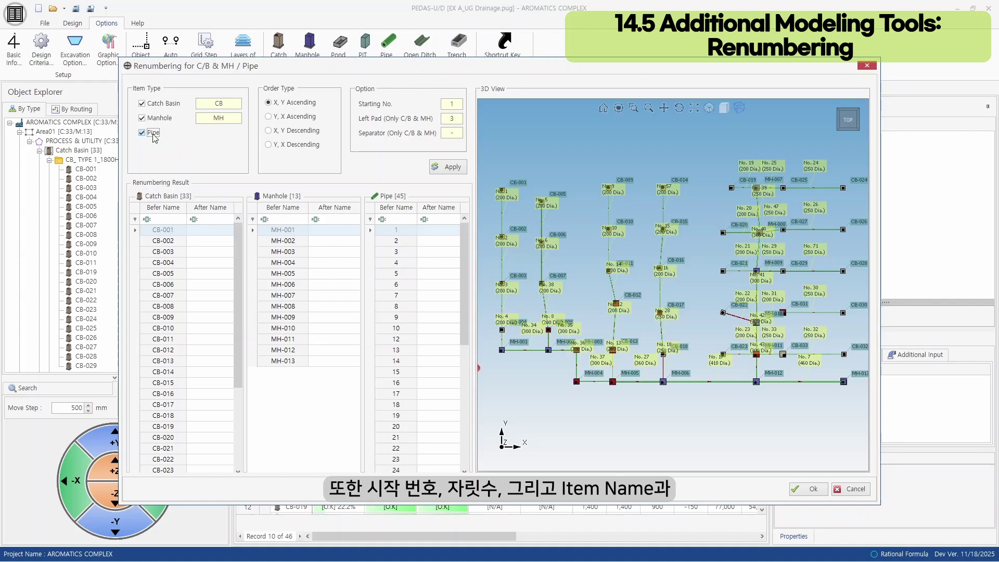
Step: Apply renumbering with starting number 100, left pad 5 and separator *, and inspect the new names in the 3D view
click(455, 104)
key(BackSpace)
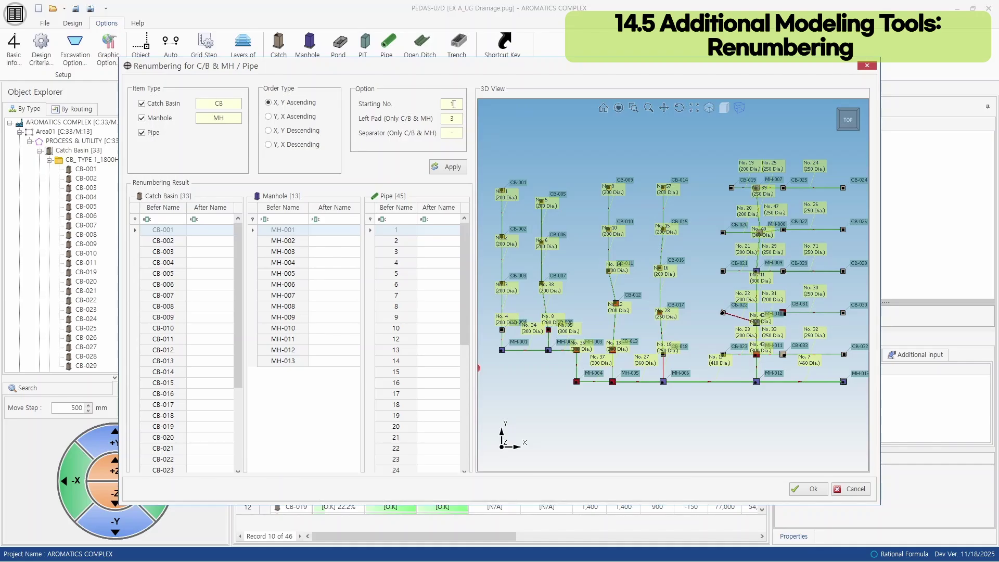
text(100)
drag(455, 122, 446, 134)
text(5)
text(*)
click(453, 168)
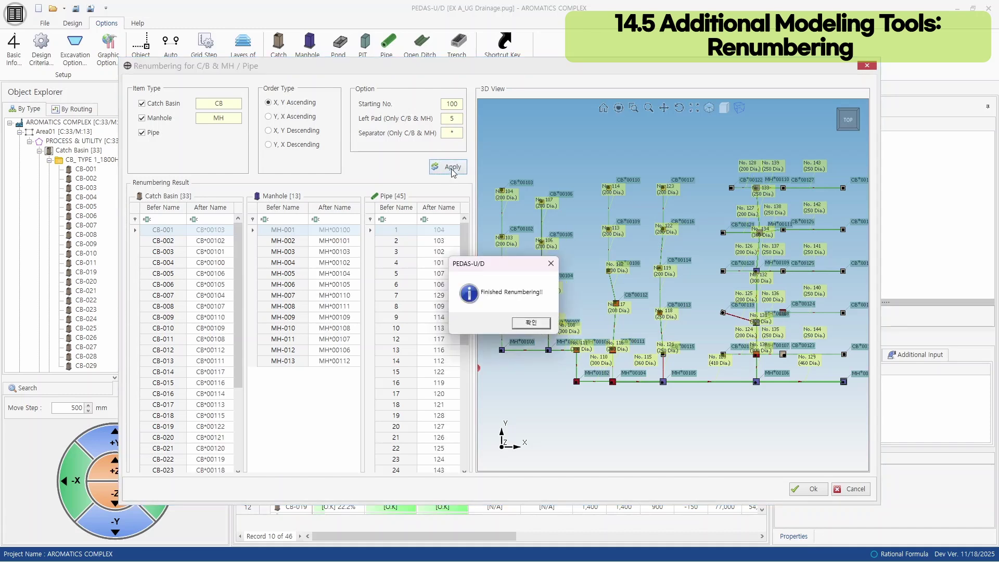
click(536, 323)
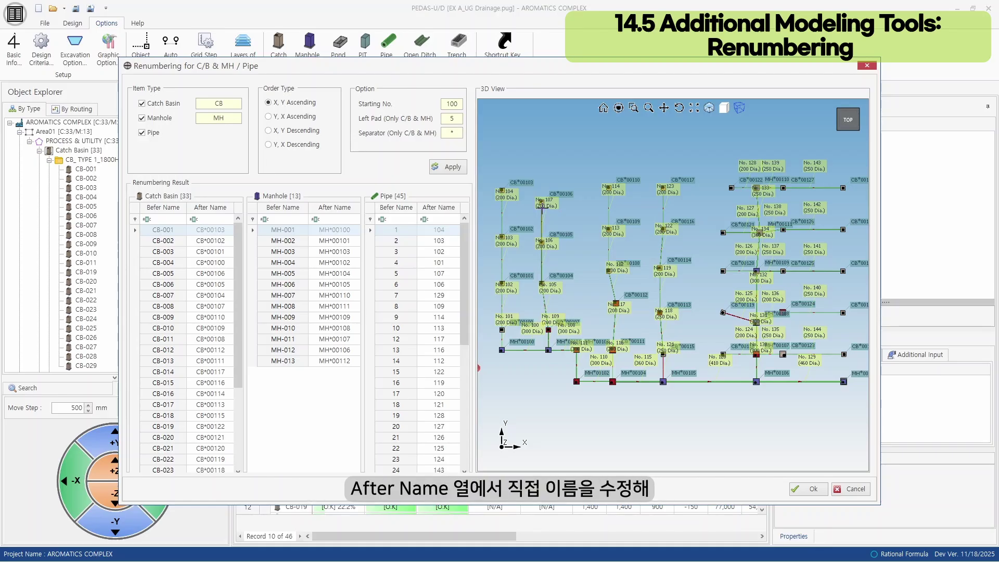
scroll(547, 190, up, 4)
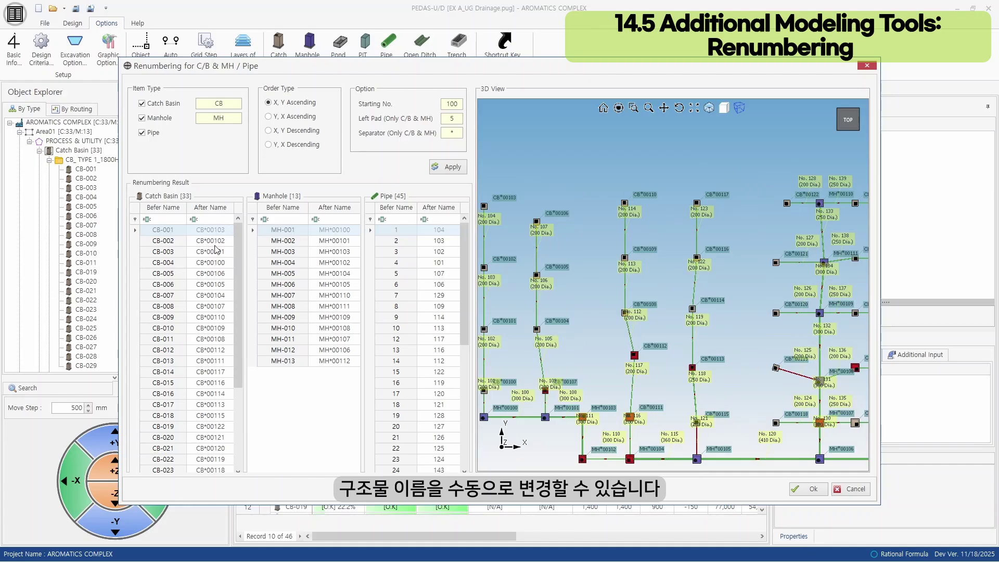
scroll(439, 248, down, 1)
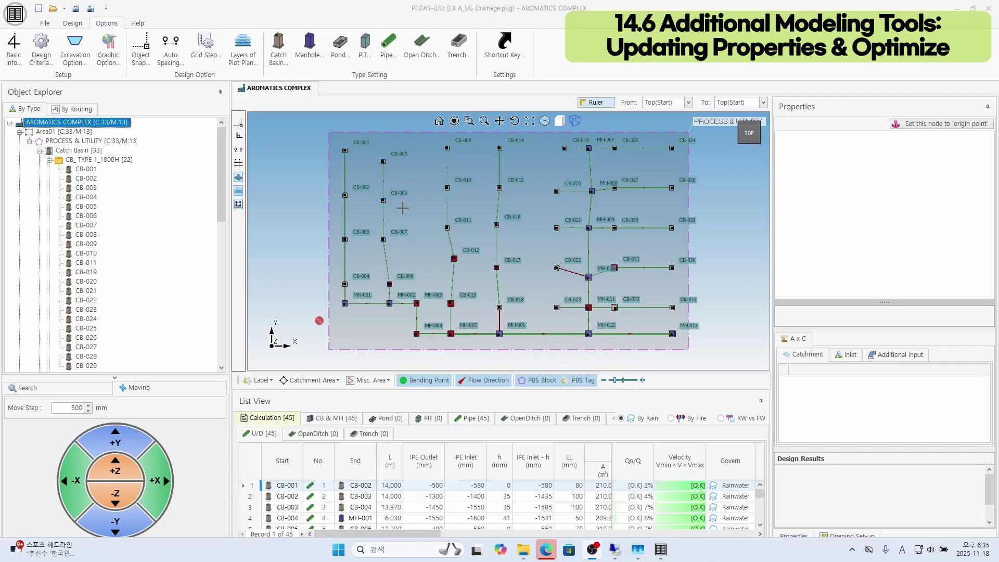
Step: Select catch basins CB-001 to CB-003 and CB-005 to CB-007 with their pipes, and use routing to select everything downstream of CB-001
drag(332, 142, 405, 279)
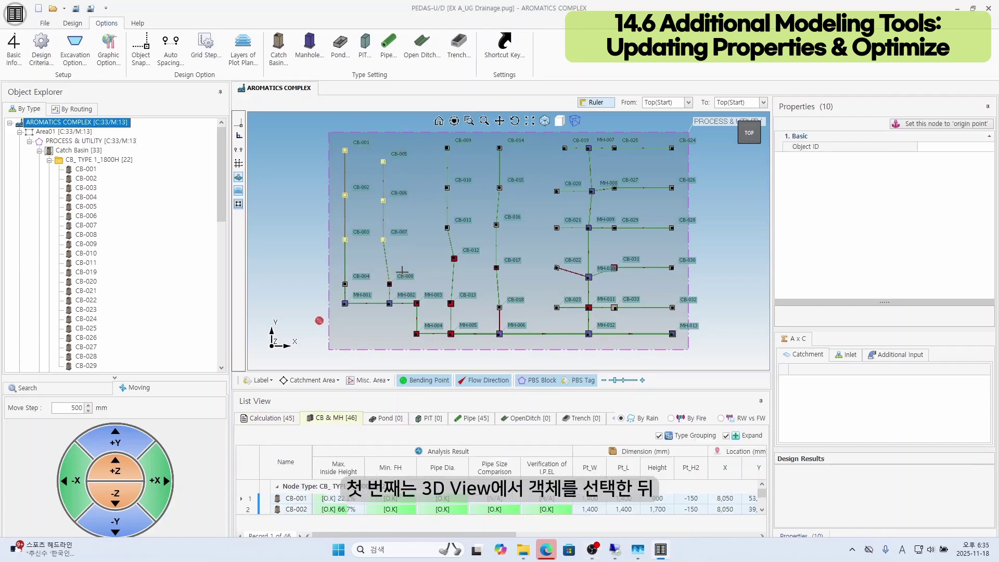
right_click(382, 239)
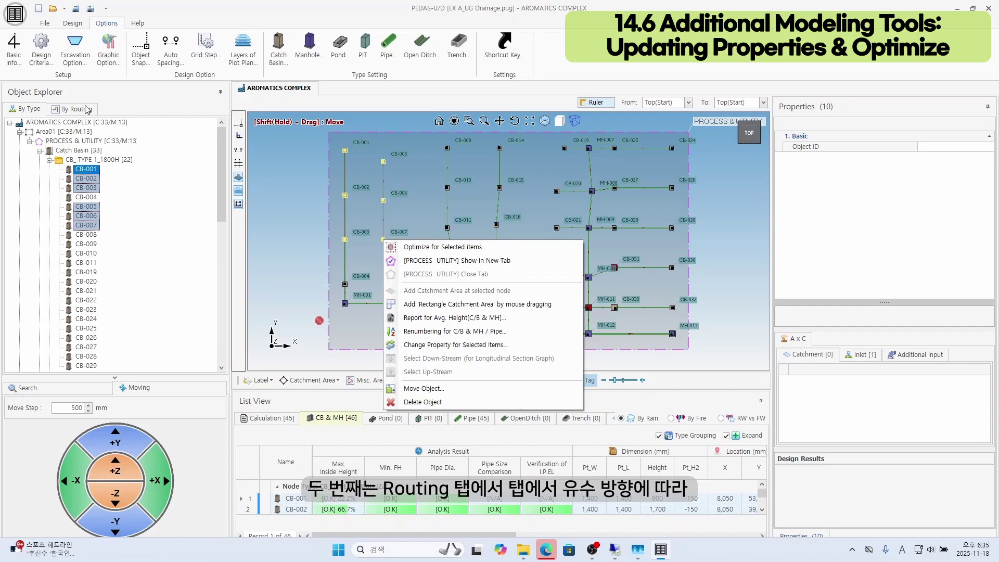
click(87, 107)
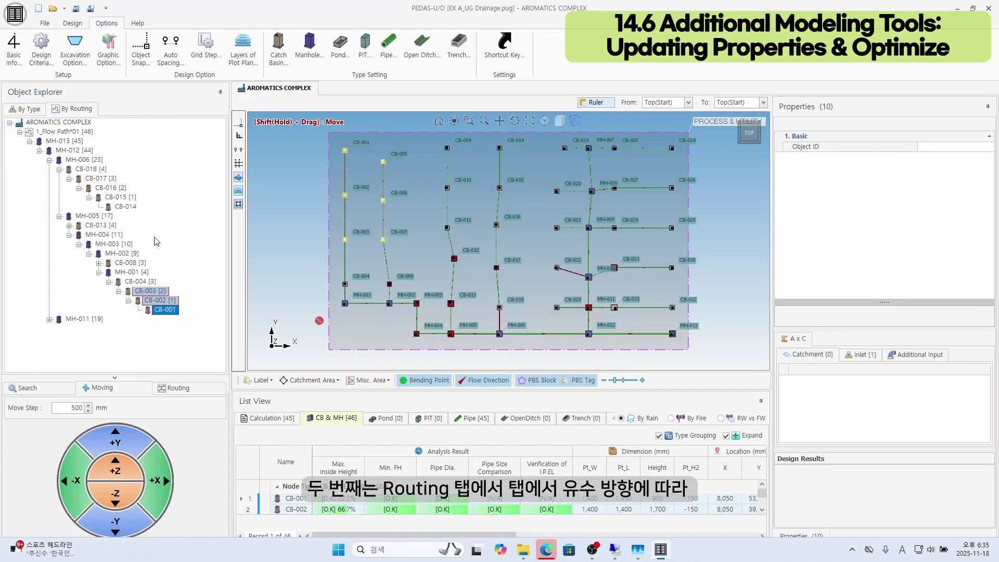
right_click(167, 310)
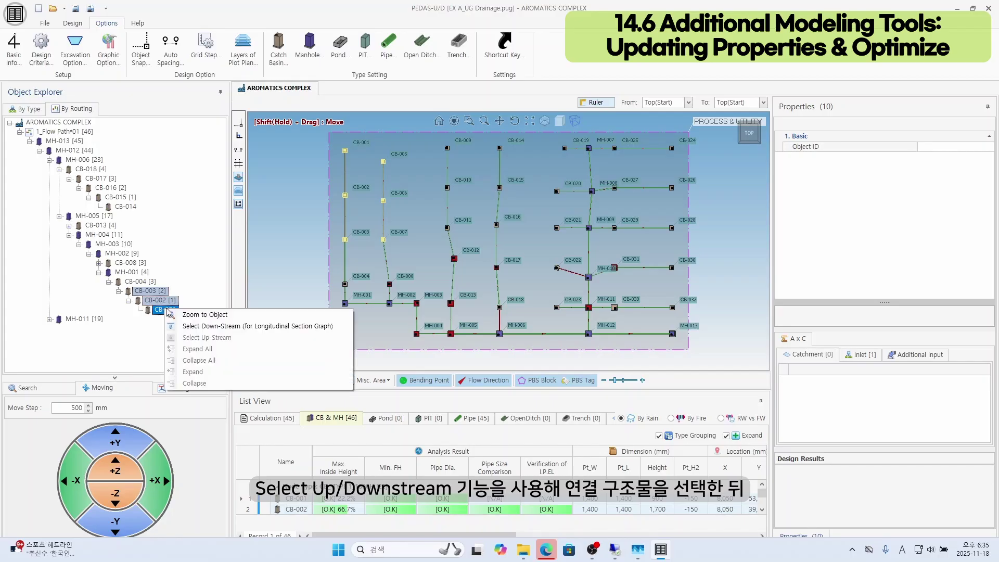
click(265, 332)
Step: Open Optimize for Selected Items for the downstream structures and review its selected items, Pipe Sizing, Node Sizing and Interference Check options
right_click(134, 456)
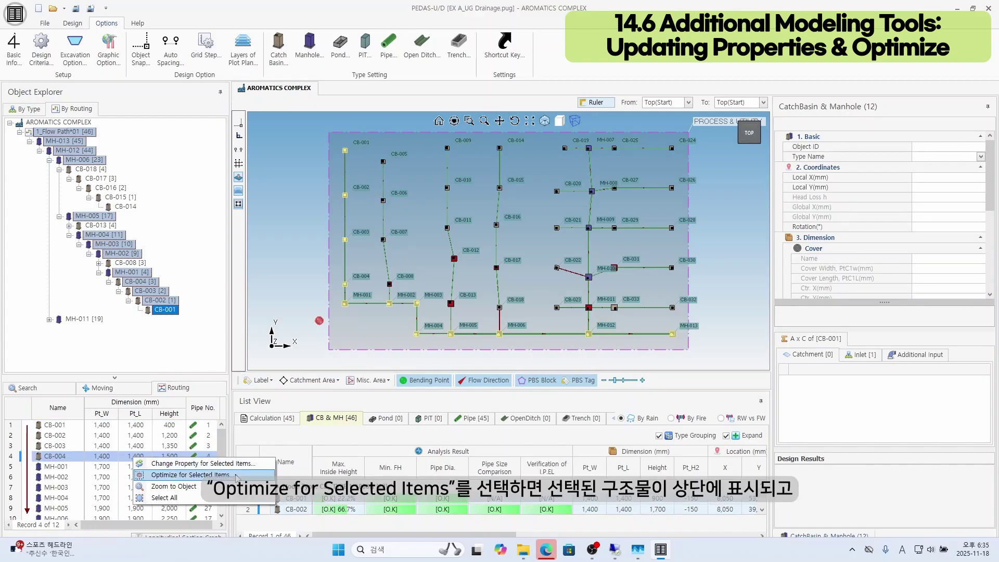
click(237, 475)
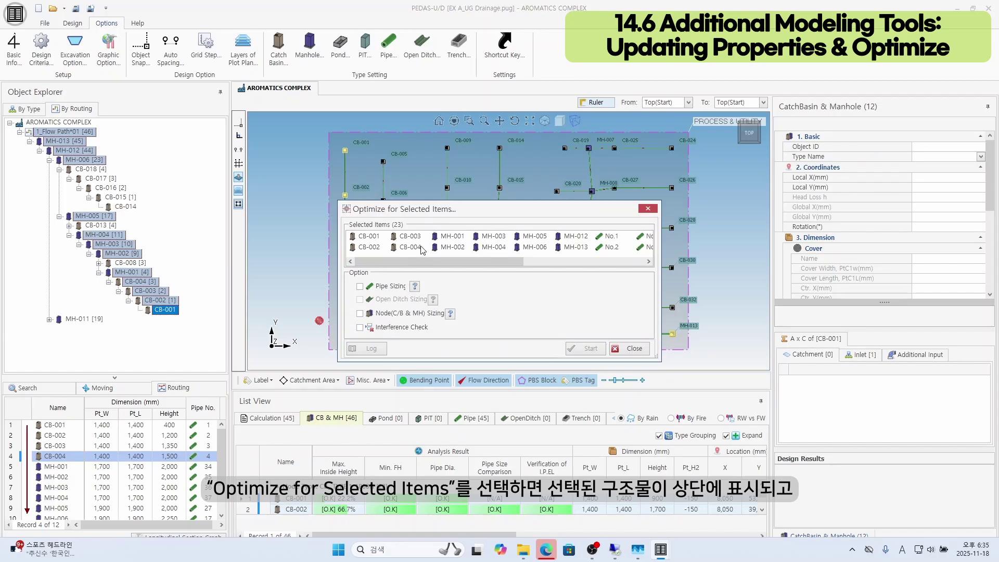
drag(420, 257, 446, 262)
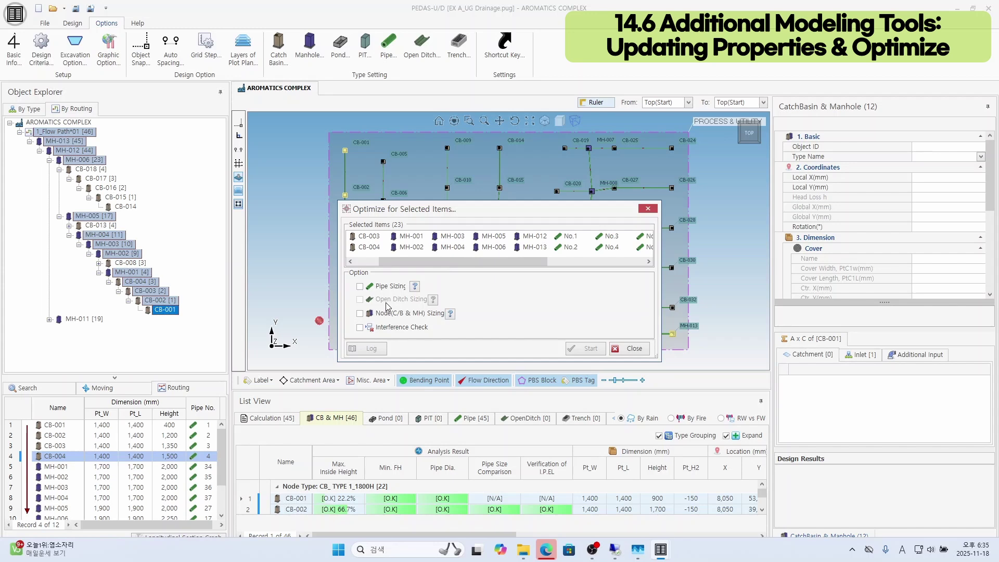
click(359, 286)
click(360, 313)
click(360, 328)
click(360, 328)
click(360, 313)
click(359, 286)
click(608, 348)
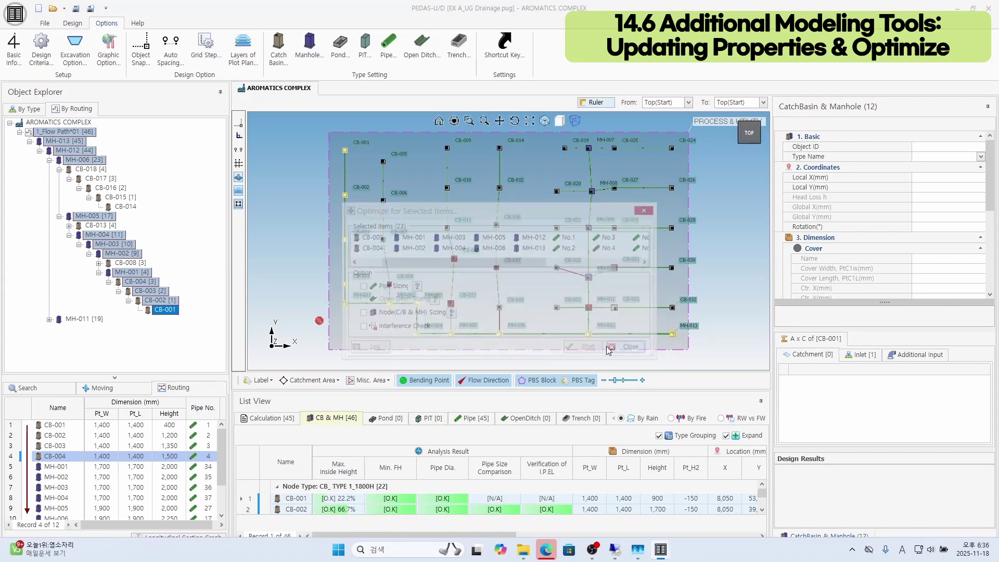
Step: Open the property change for the selected downstream items and review the properties offered for catch basins, manholes and pipes
right_click(160, 445)
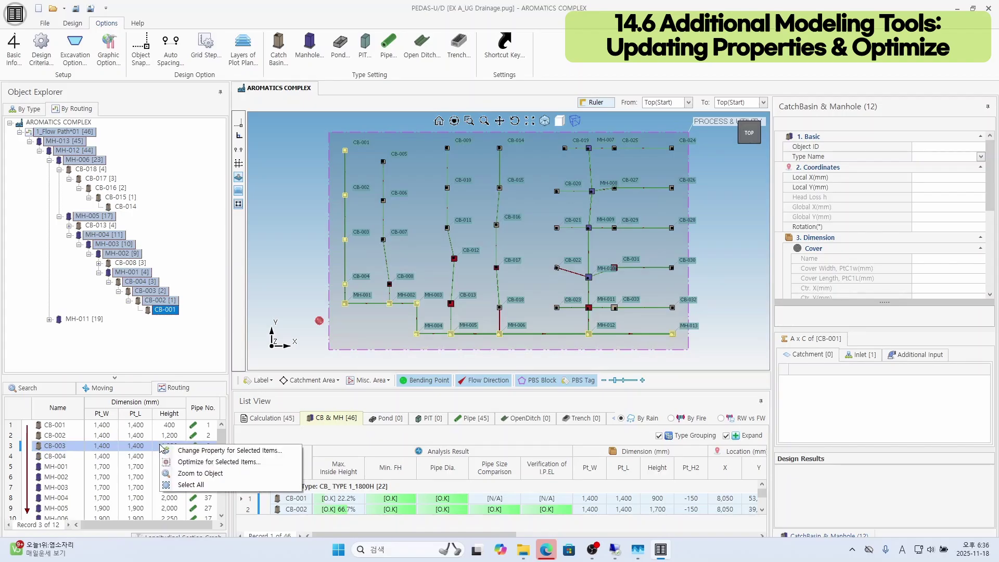
click(243, 453)
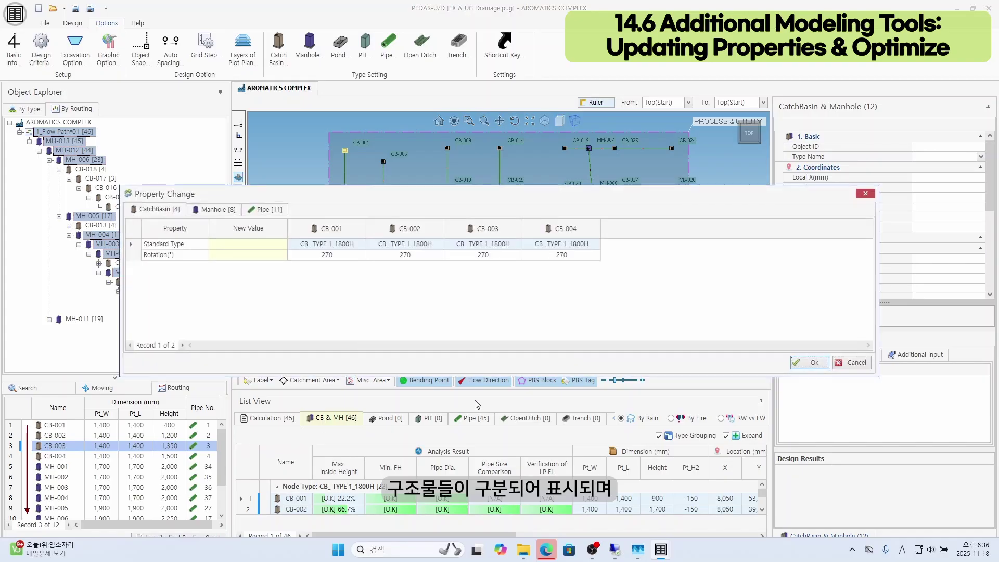
click(194, 211)
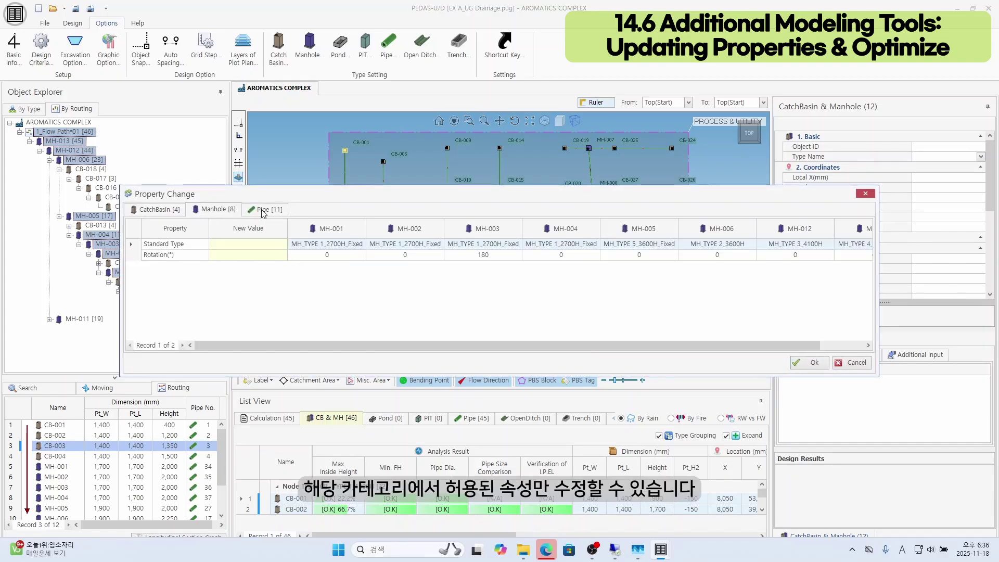
click(263, 211)
click(214, 209)
click(156, 209)
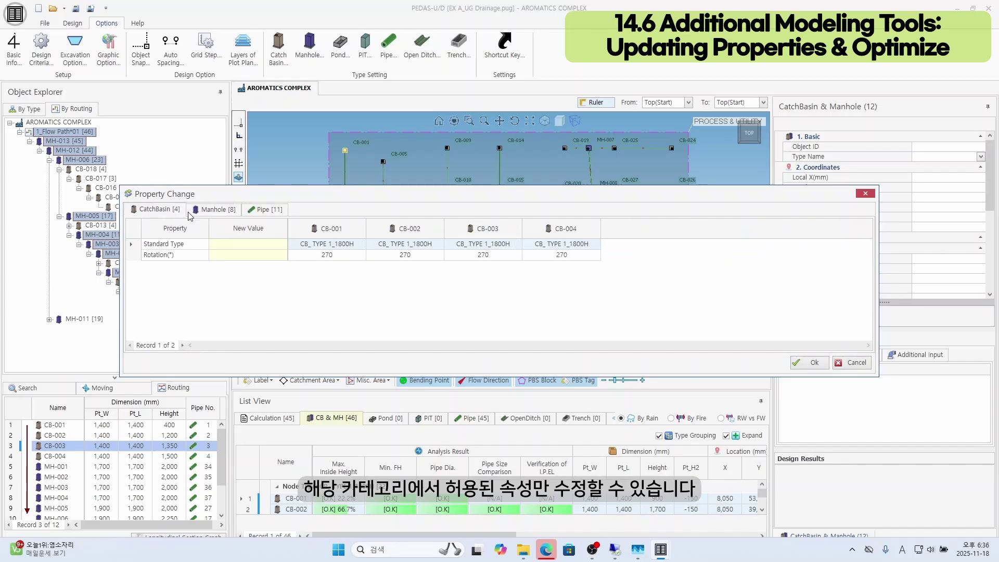
Step: Change the selected catch basins' standard type to CB_ TYPE 2_2700H and their rotation to 70, and apply the changes
click(177, 248)
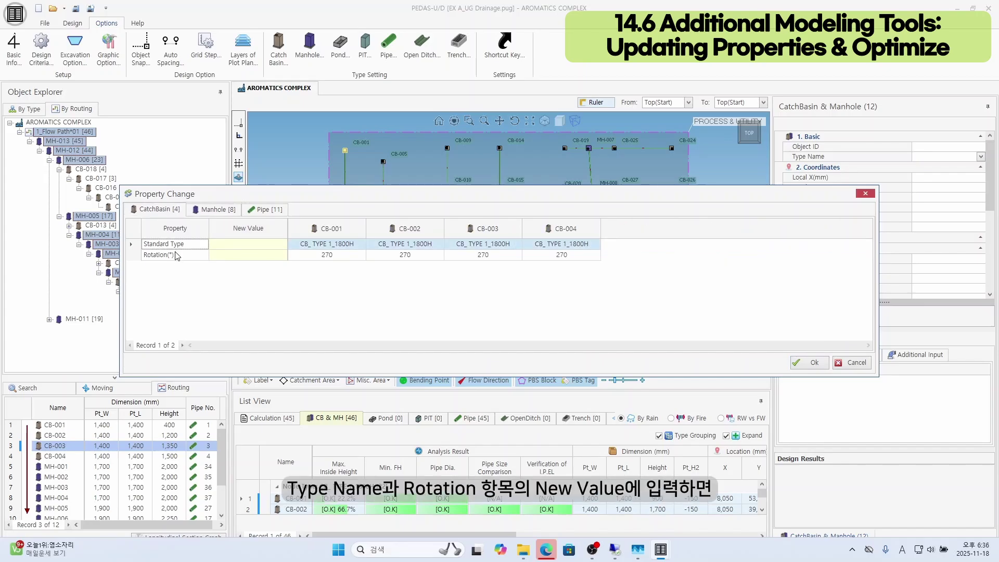
click(234, 245)
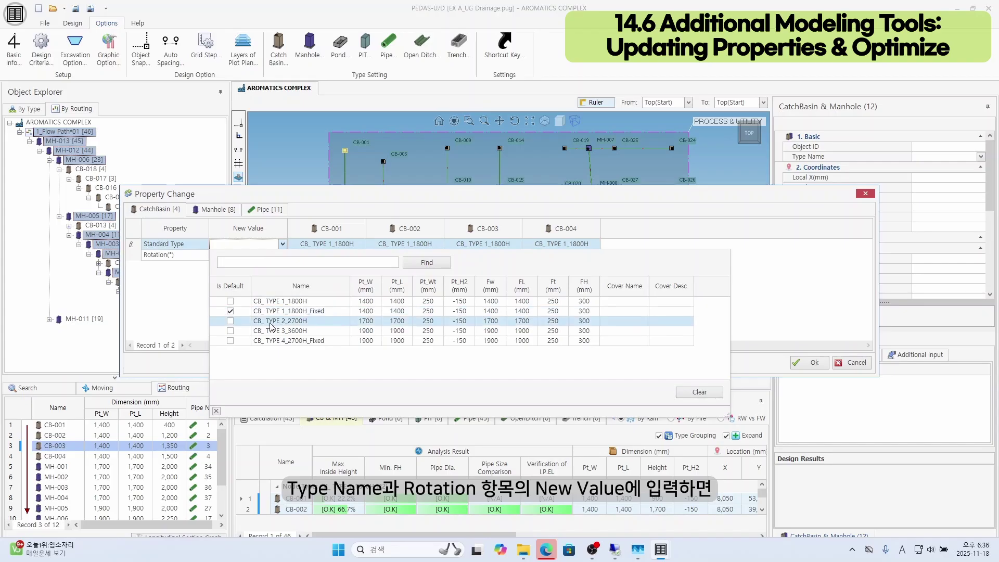
click(280, 320)
click(253, 256)
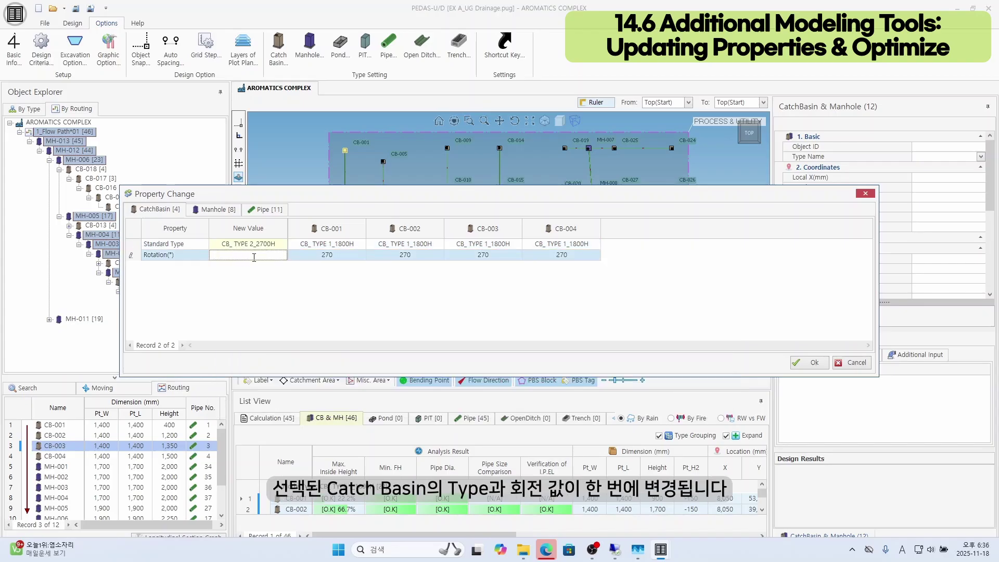
text(70)
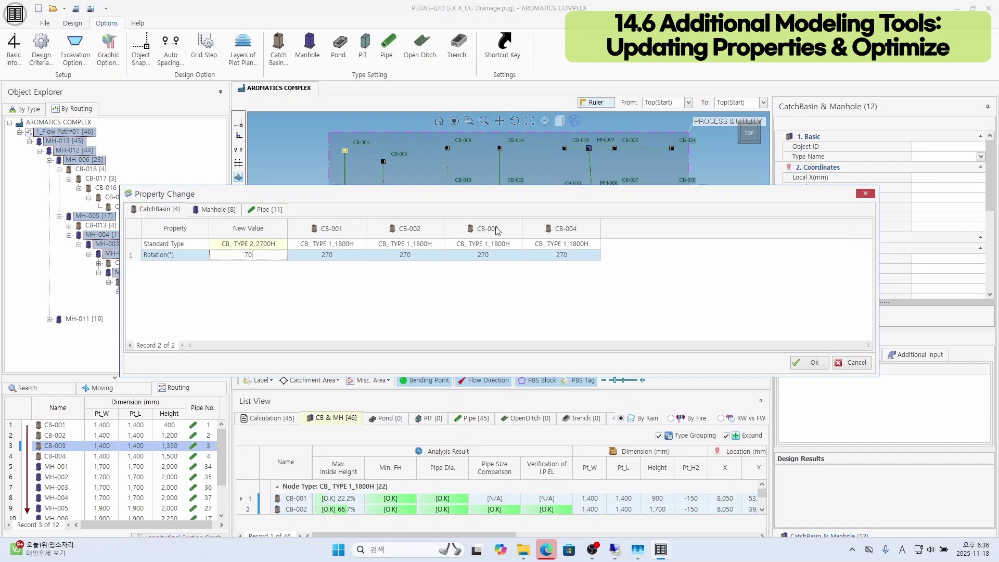
click(812, 362)
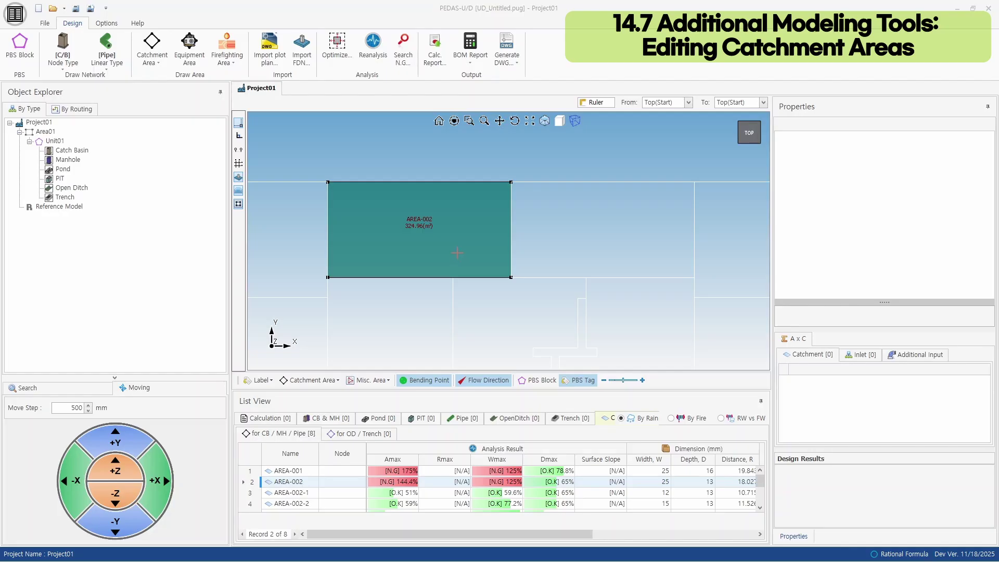
Step: Open AREA-002 in the CatchmentArea Editor and divide it with a diagonal line from its upper-left to its lower-right corner
click(456, 253)
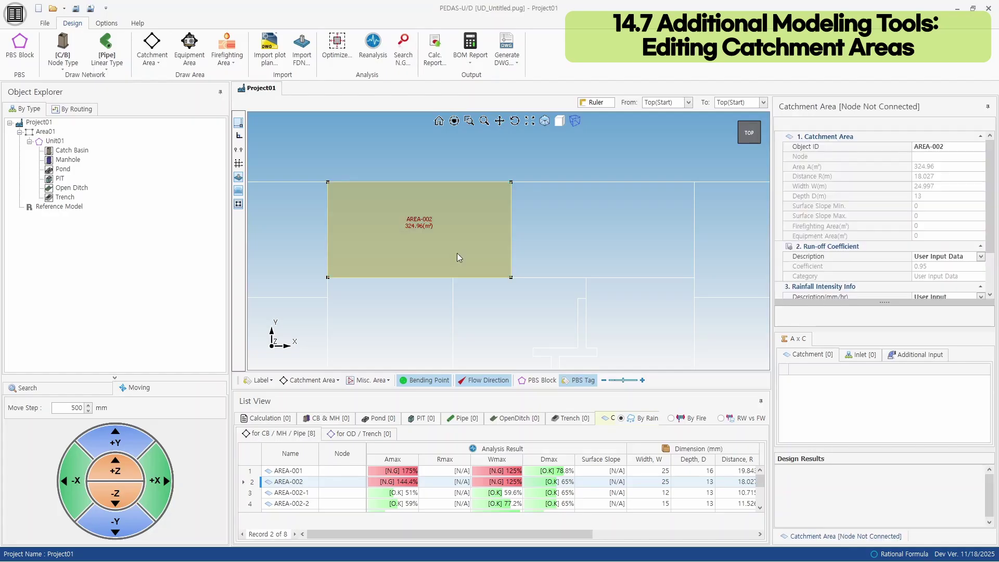
right_click(457, 252)
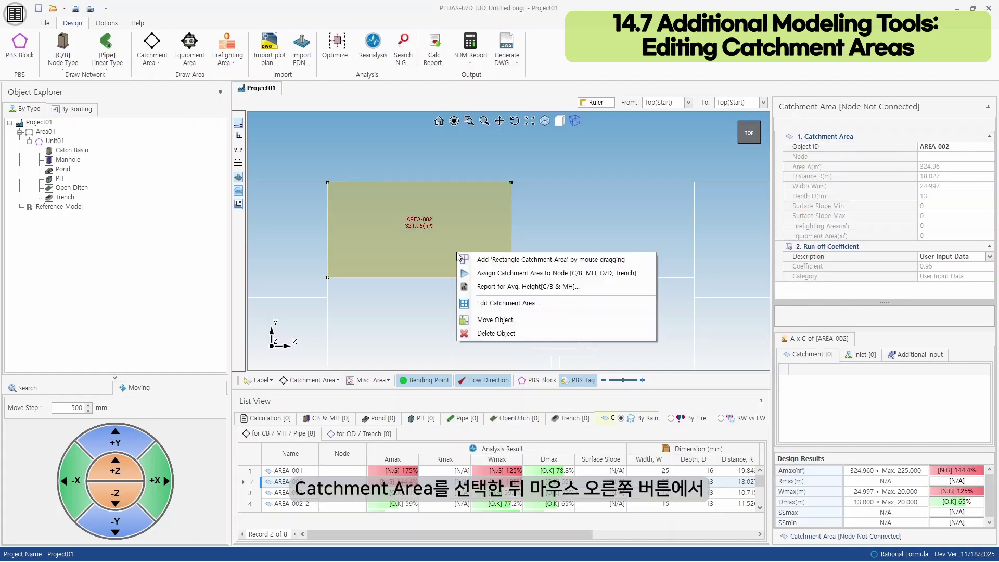
click(512, 305)
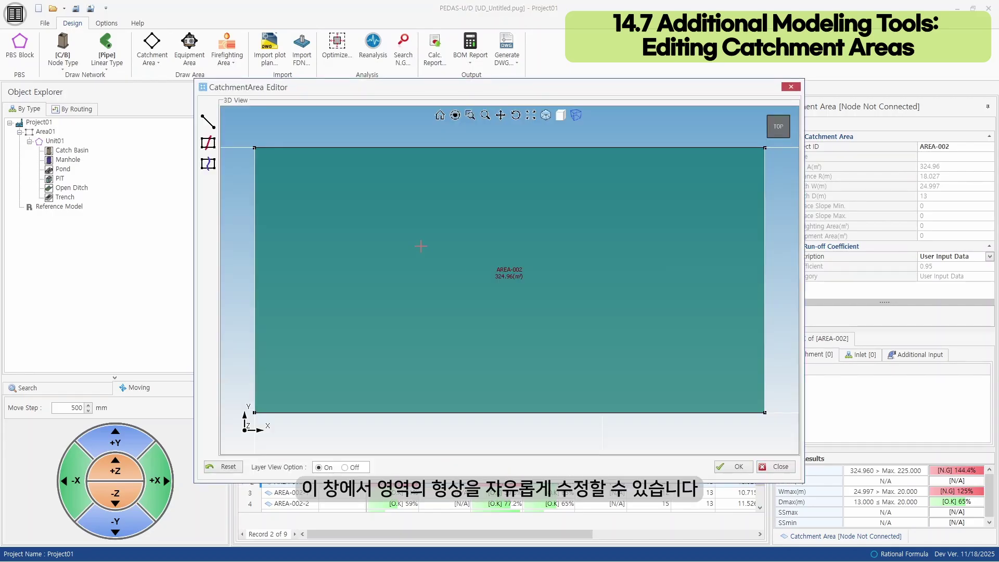
click(215, 128)
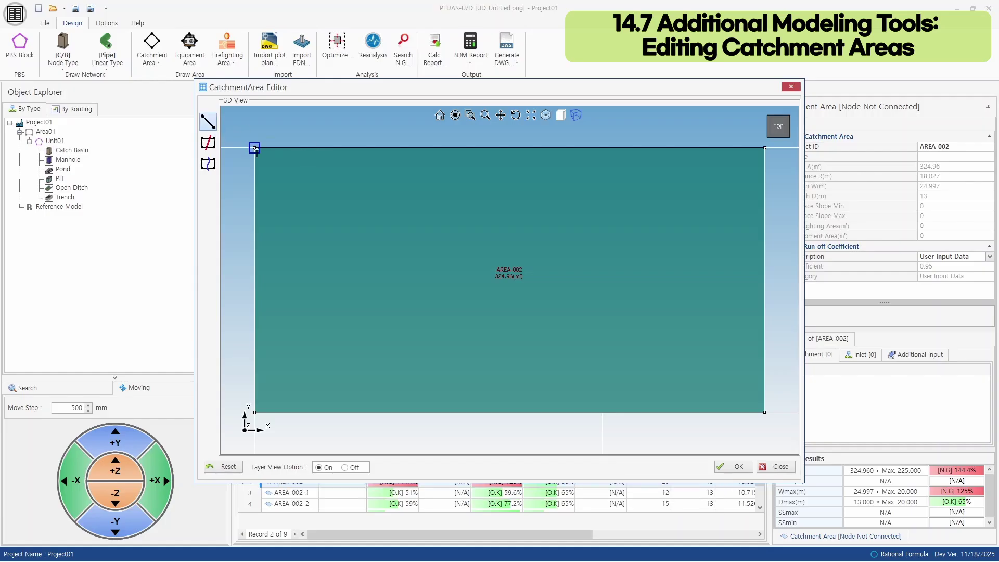
click(255, 148)
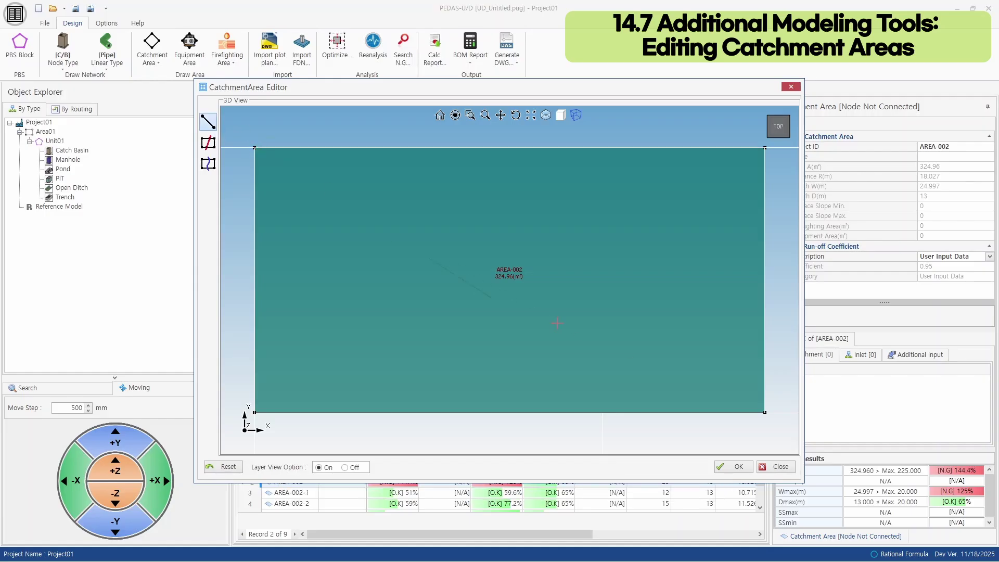
click(764, 413)
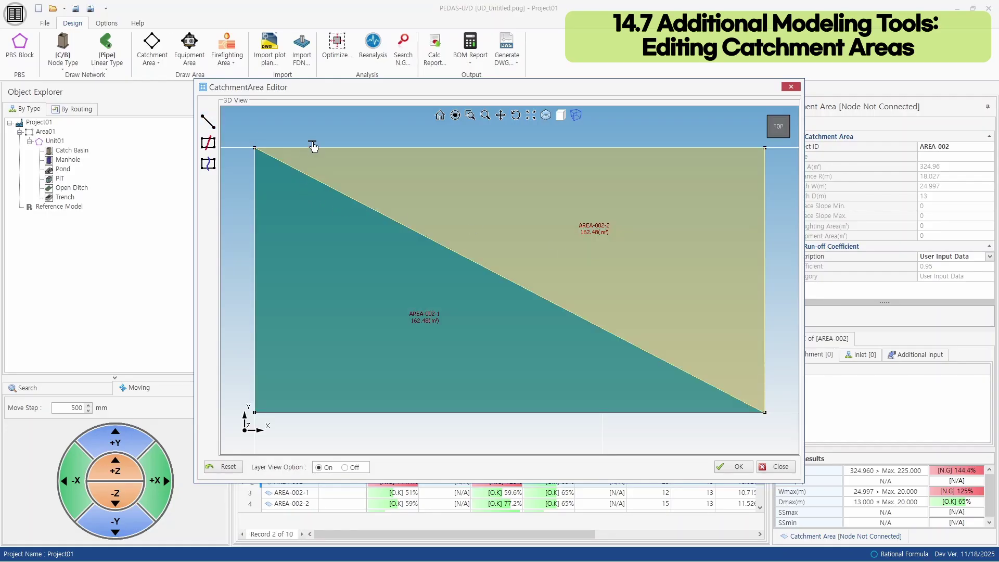
Step: Cut both triangular catchment areas with a slanted line from the upper edge's midpoint area down past the lower edge
click(210, 148)
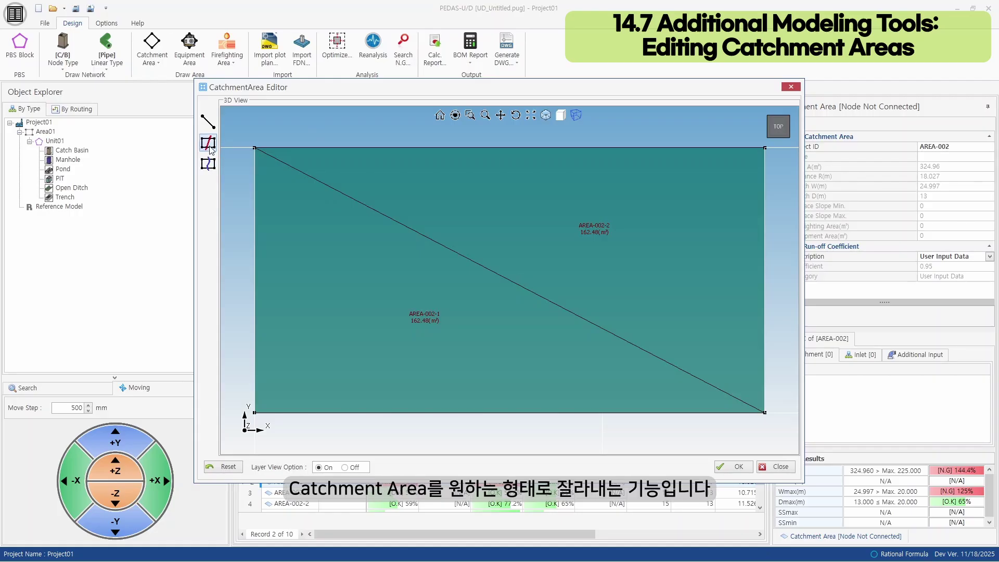
click(549, 148)
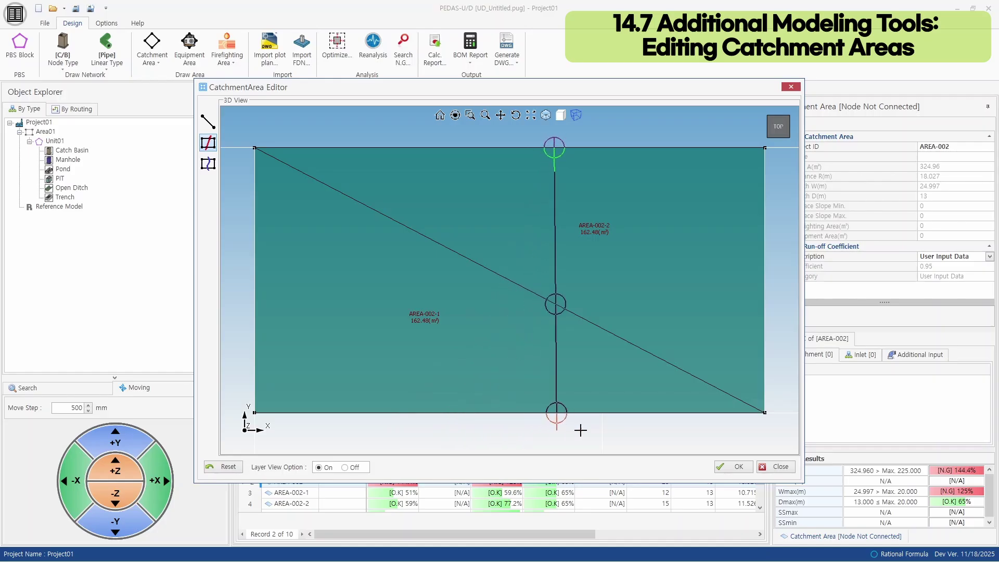
click(411, 438)
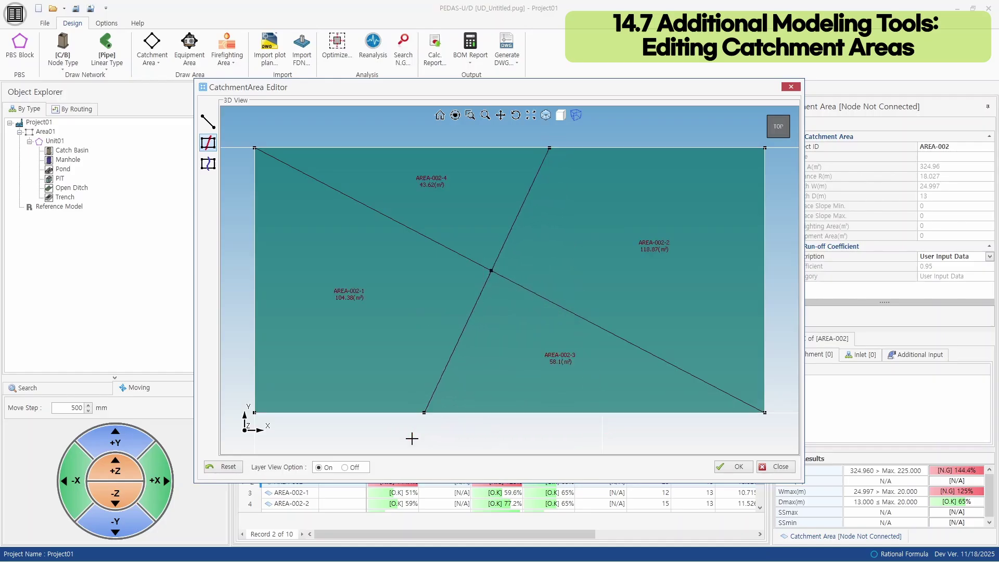
click(209, 148)
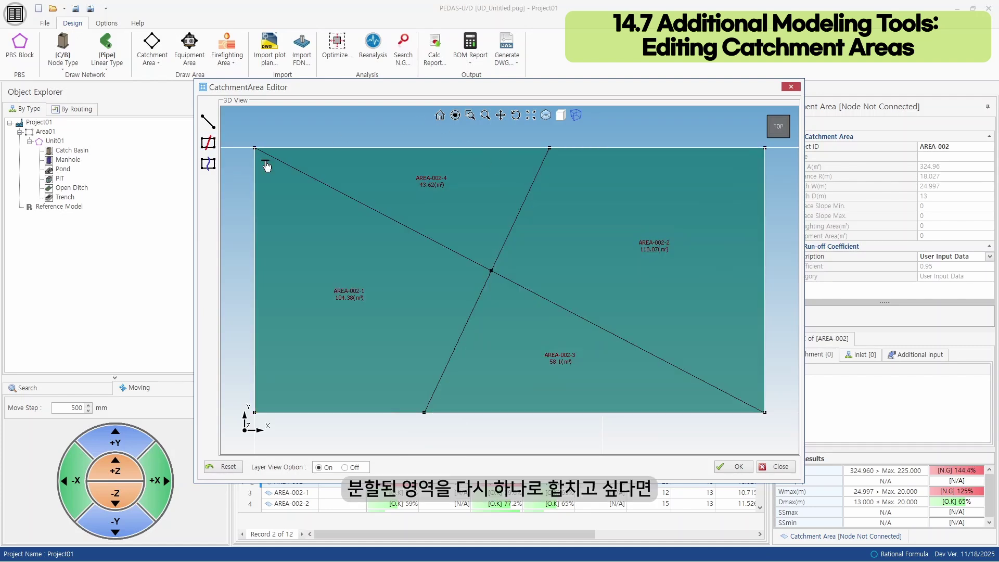
Step: Merge the adjacent catchment areas AREA-002-4 and AREA-002-1 into one area
click(210, 169)
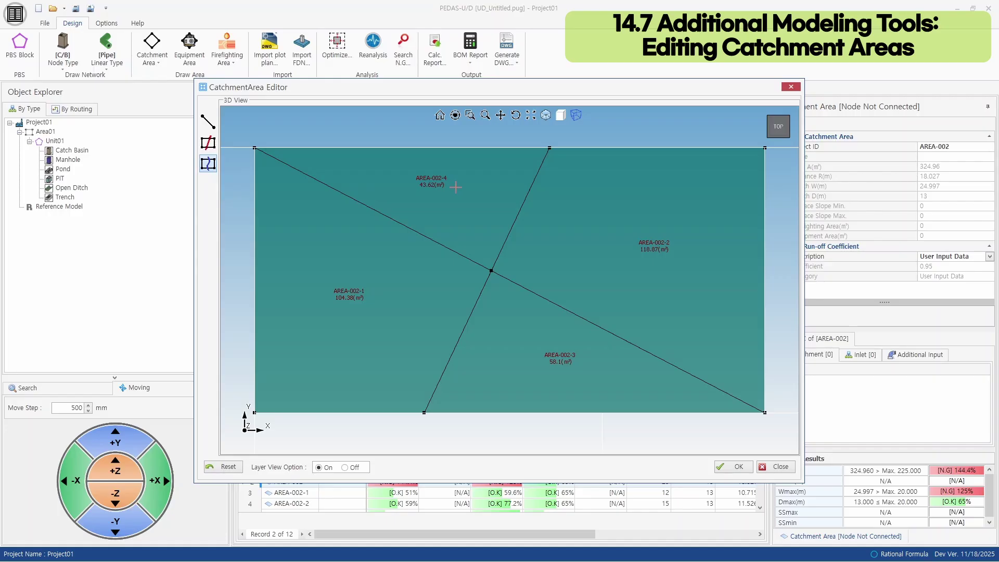
click(456, 187)
click(364, 270)
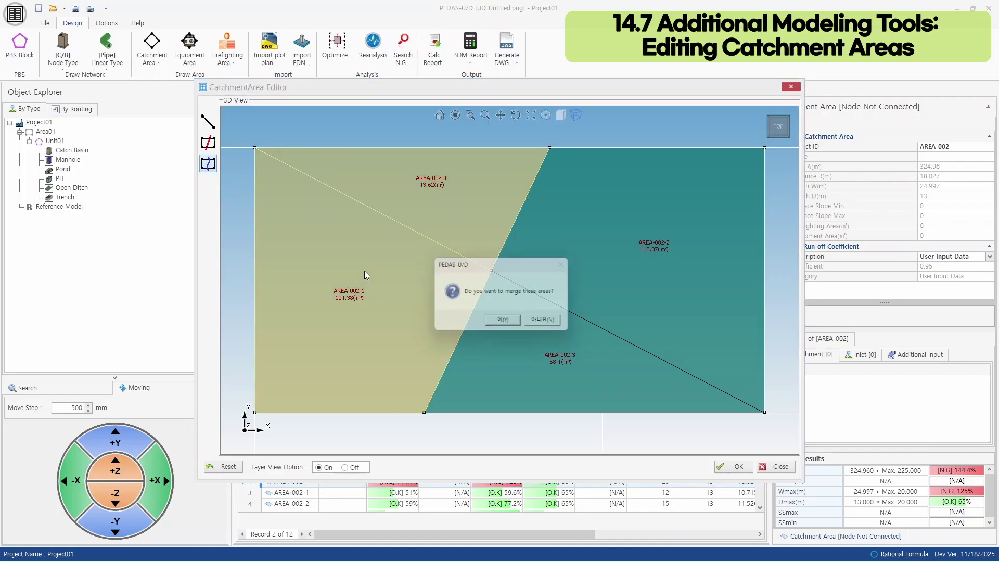
click(501, 326)
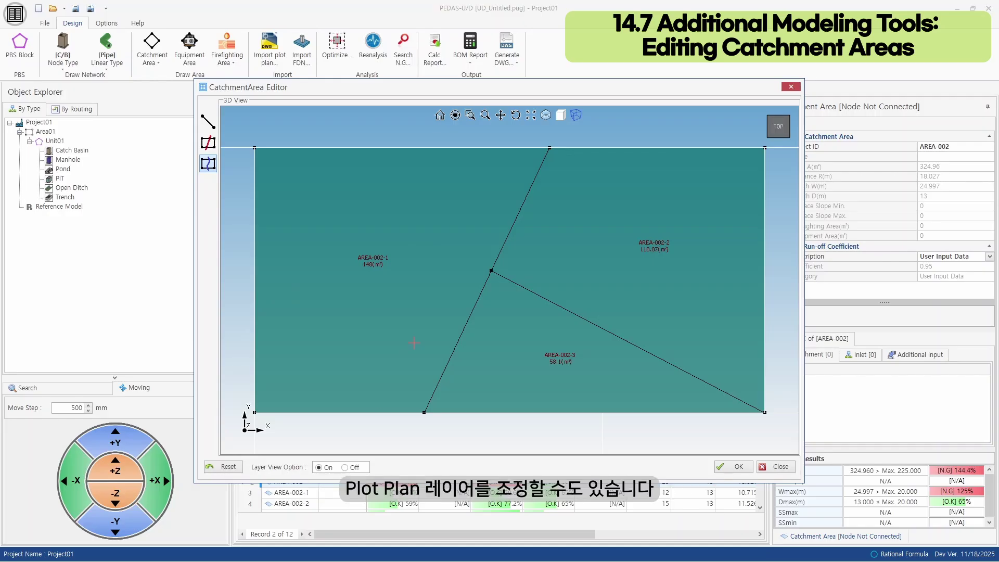
Step: Add a point on the left edge of AREA-002-1 in the main view and pull it outward to reshape the boundary
scroll(412, 347, down, 3)
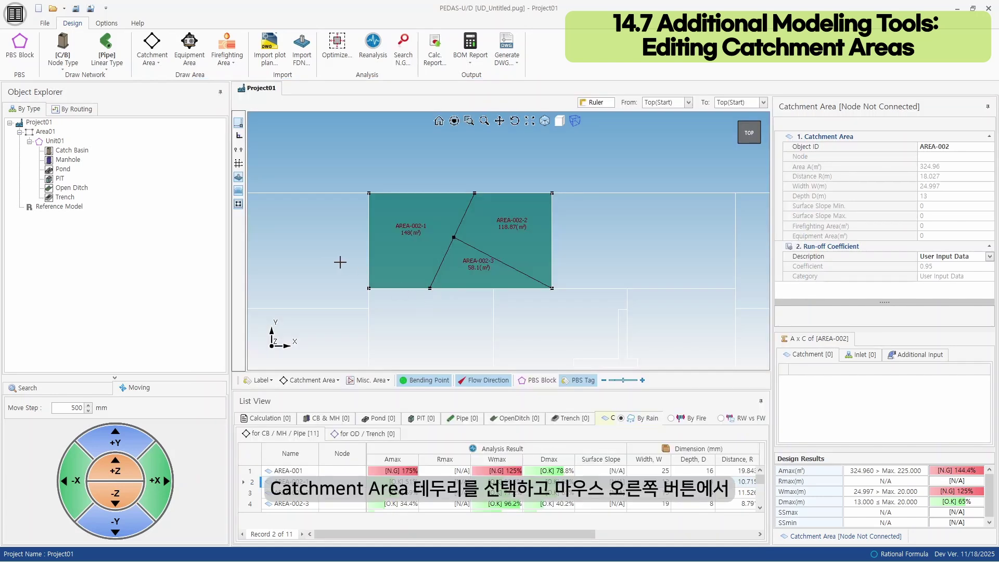
scroll(362, 259, up, 5)
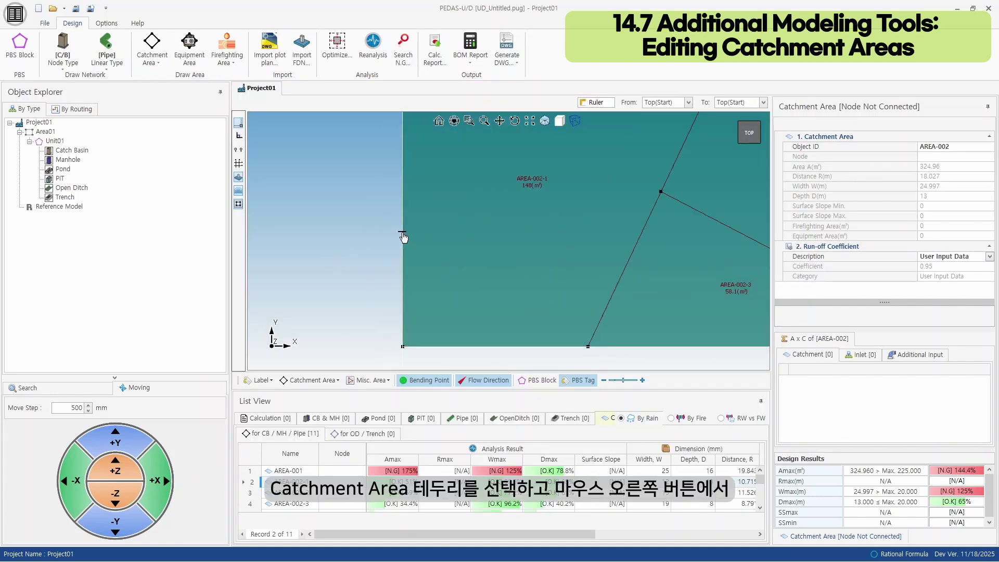
right_click(402, 233)
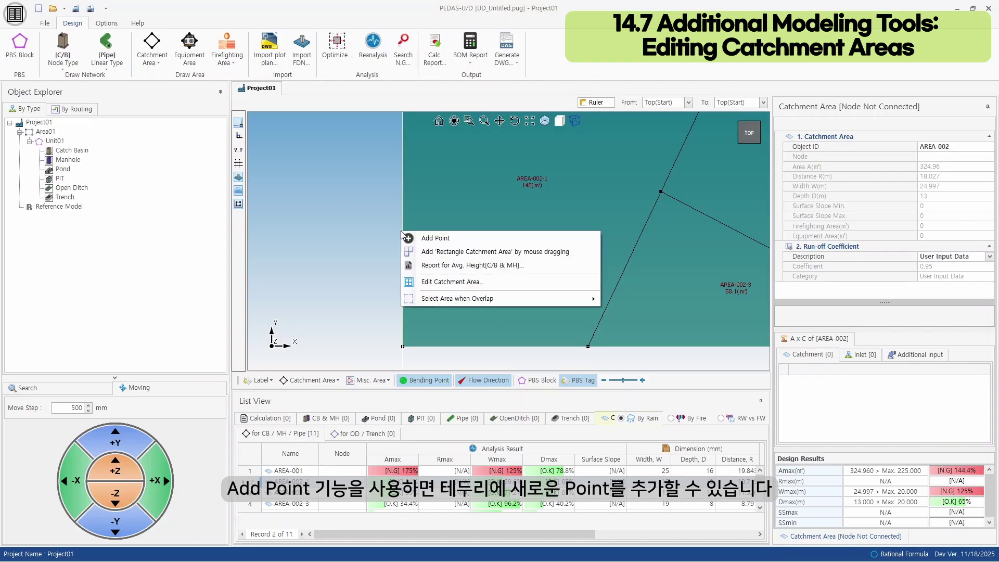
click(422, 239)
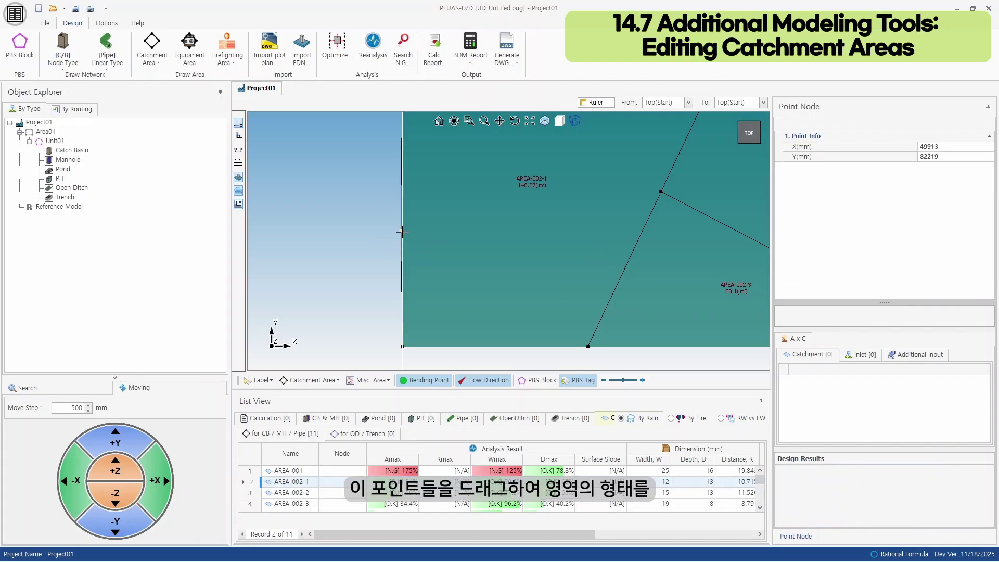
drag(398, 230, 346, 230)
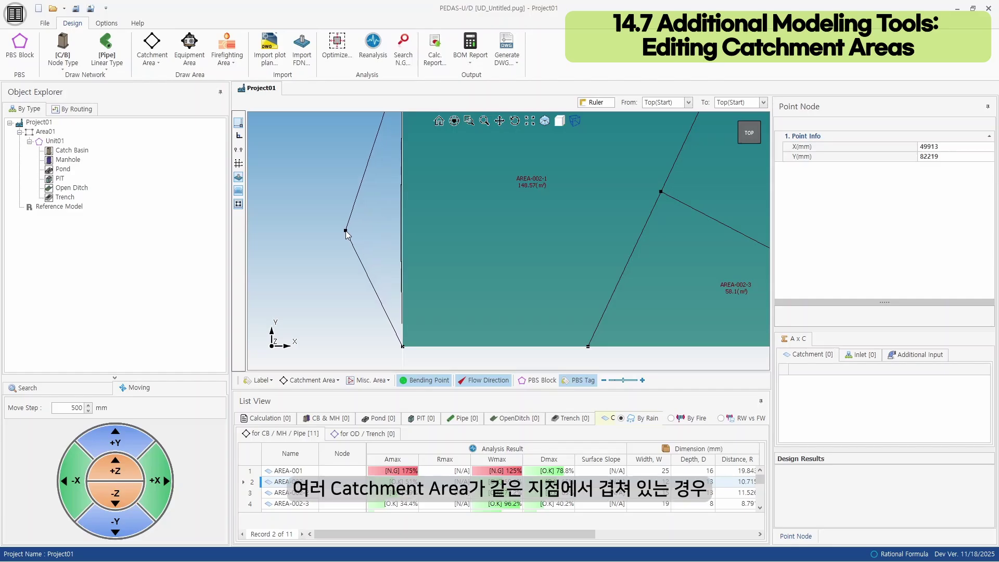
Step: Add another point on the lower slanted left edge of AREA-002-1 and pull it outward, down and to the left
drag(345, 230, 345, 230)
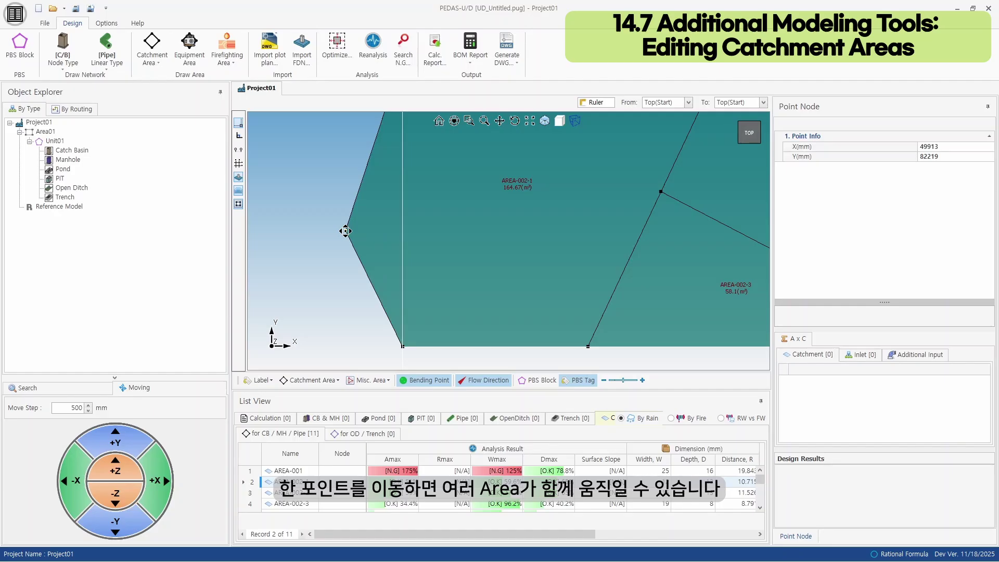
right_click(354, 254)
click(366, 264)
drag(352, 253, 333, 289)
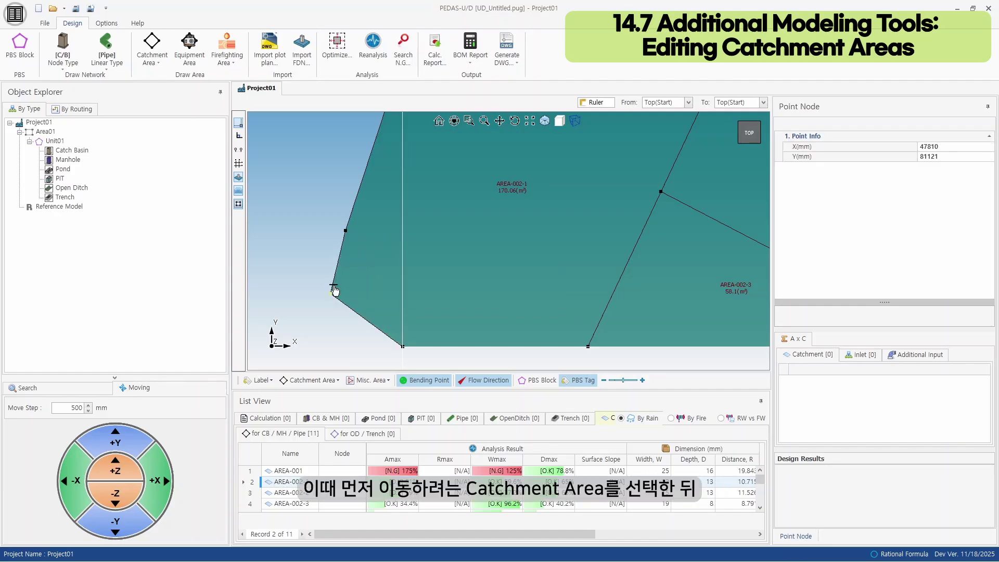
Step: Delete the reshaped catchment area AREA-002-1
scroll(355, 229, down, 5)
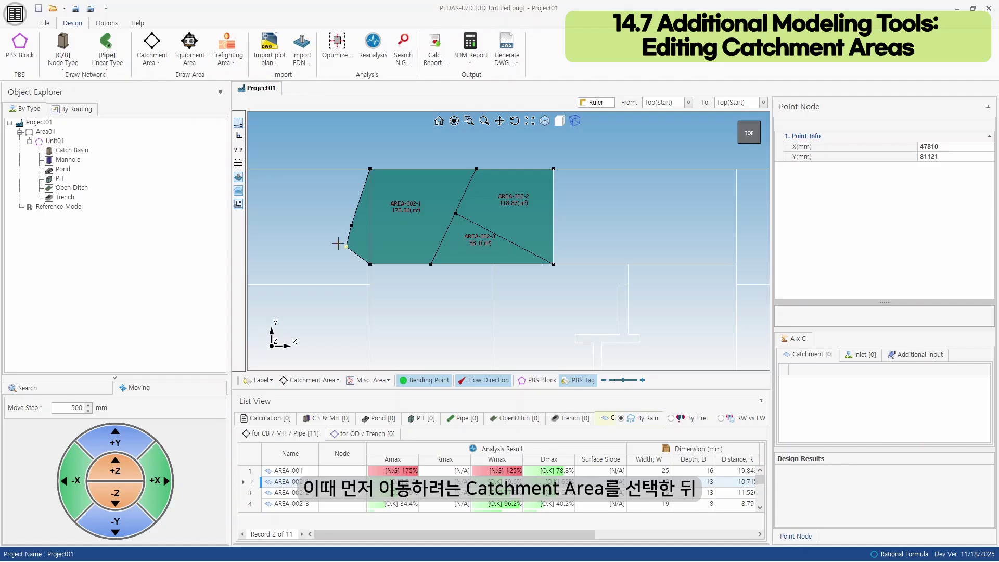
scroll(311, 250, down, 3)
drag(312, 250, 490, 256)
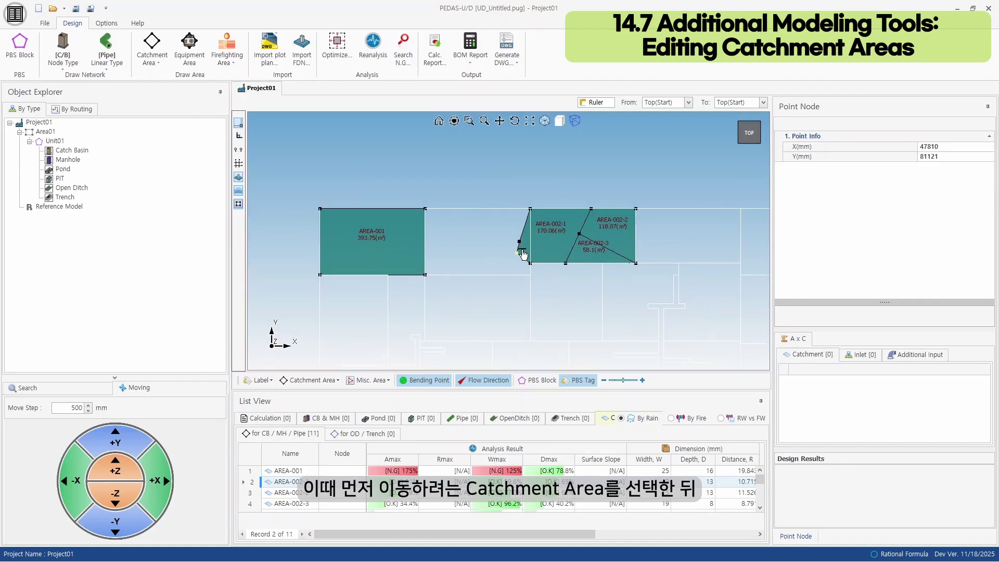
click(538, 234)
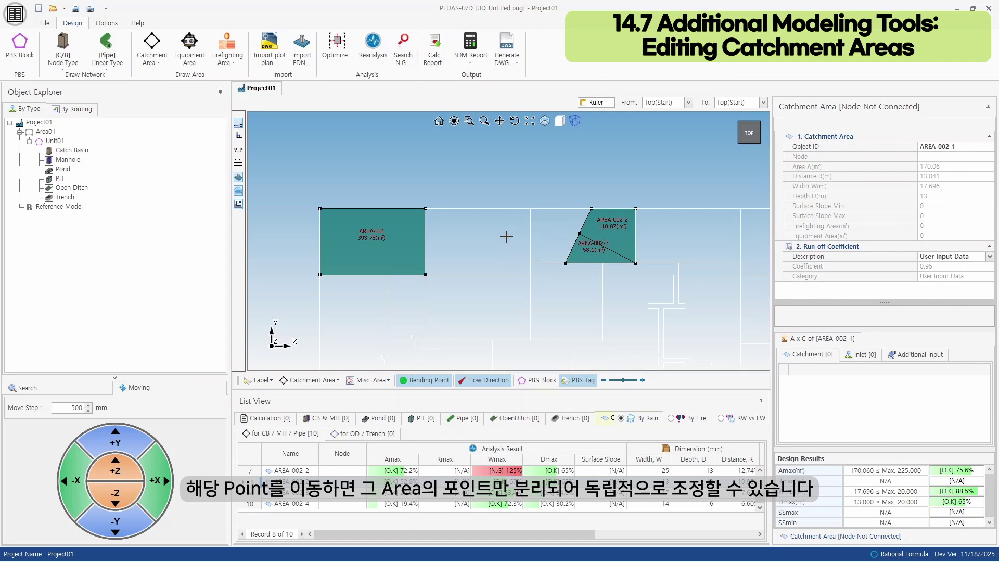
Step: Draw a rectangular catchment area of about 394 m² adjoining the right edge of AREA-001 and matching its height
click(151, 45)
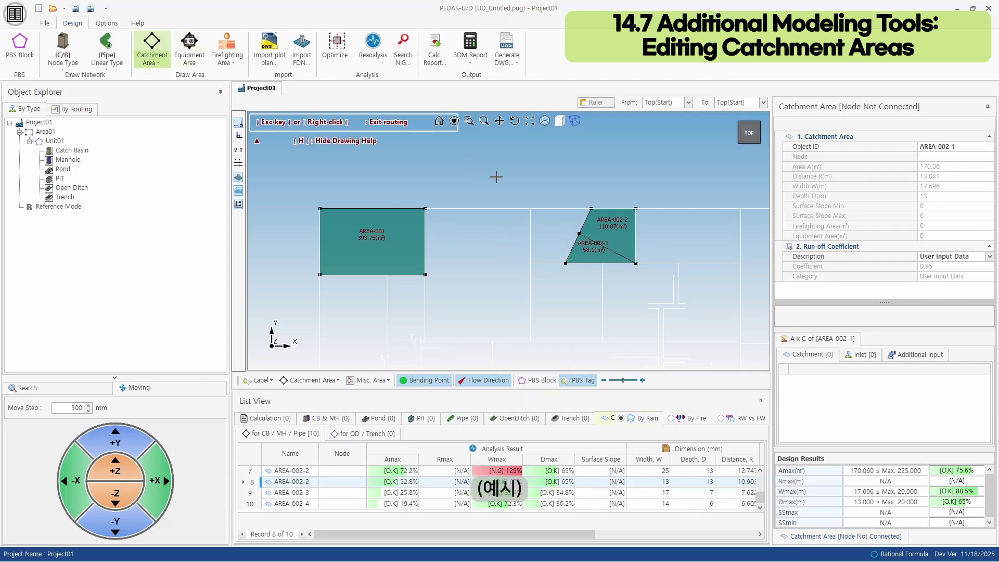
click(425, 209)
click(530, 208)
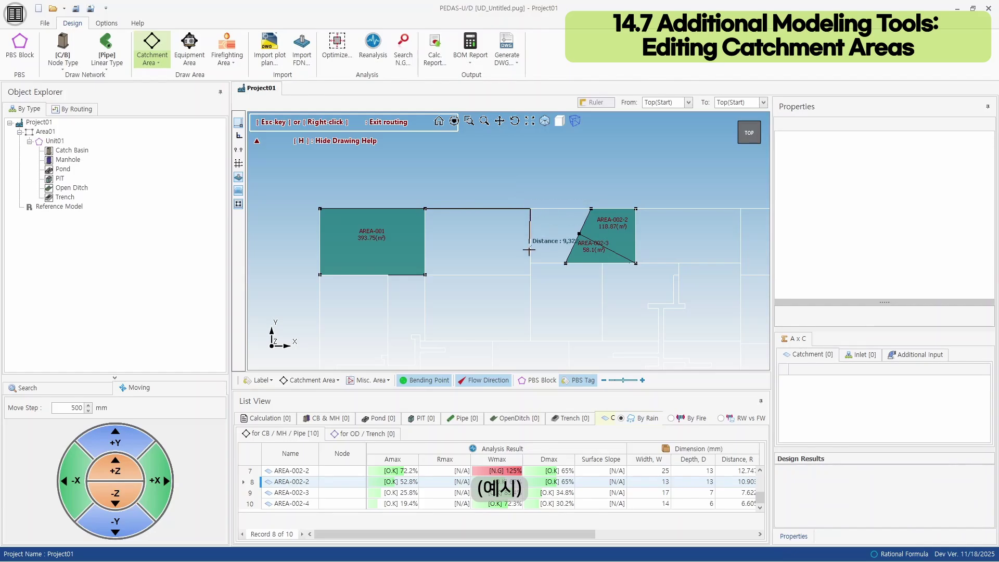
click(530, 274)
click(425, 274)
click(425, 208)
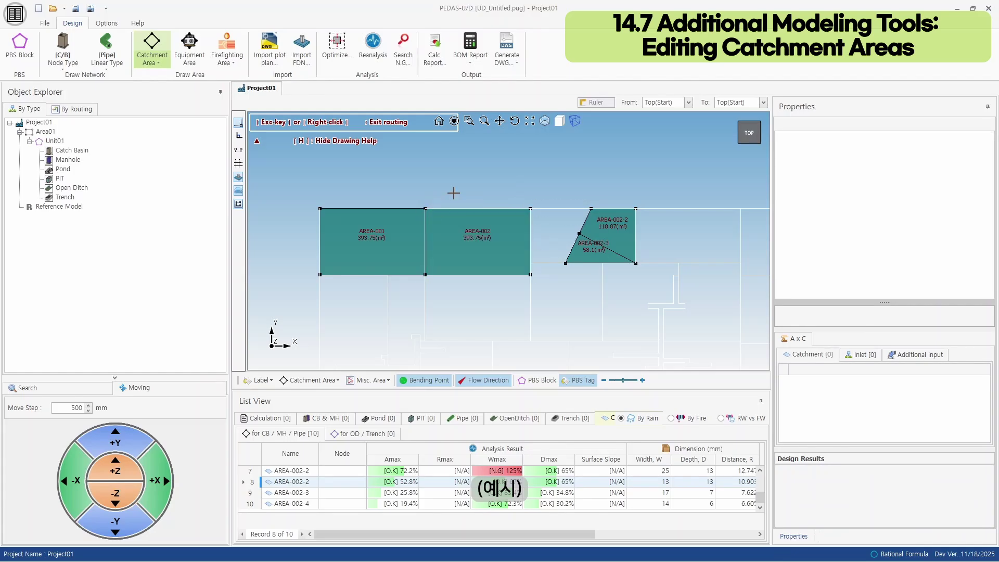
Step: Move the lower corner point shared by AREA-001 and AREA-002 slightly up and to the left, reshaping both areas together
scroll(426, 276, up, 2)
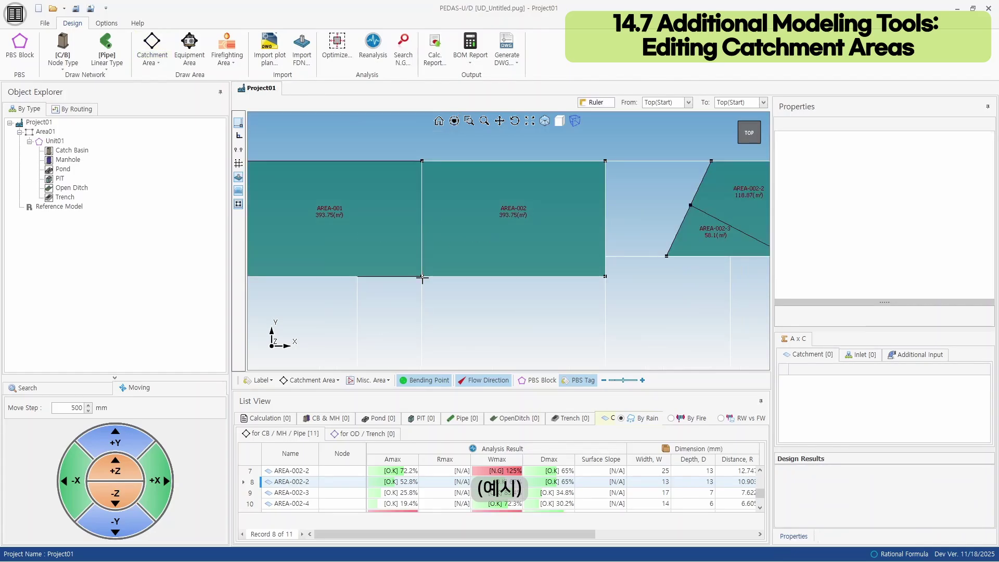
scroll(430, 276, up, 2)
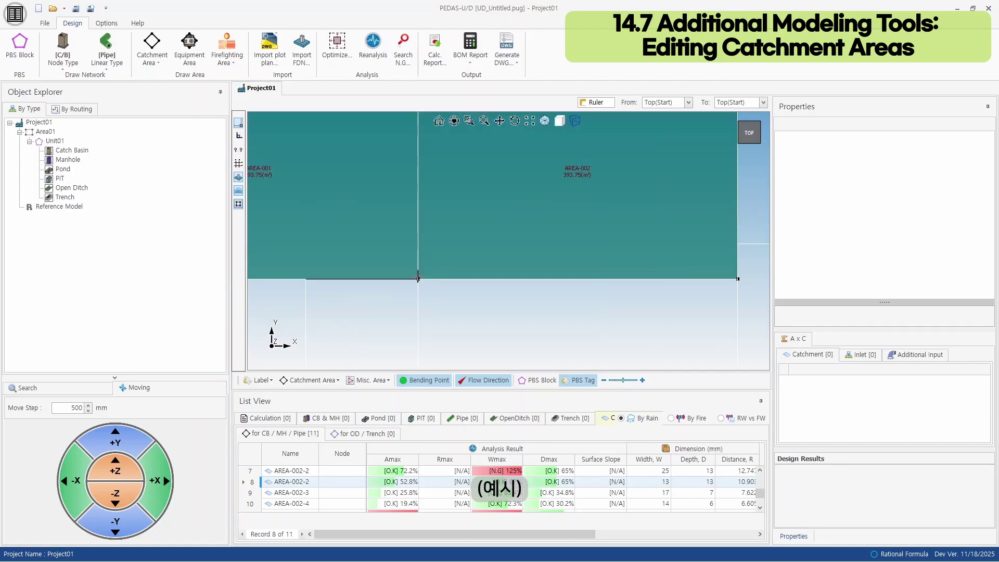
mouse_move(417, 279)
mouse_down()
mouse_move(377, 319)
mouse_move(463, 312)
mouse_move(468, 301)
mouse_move(416, 276)
mouse_up()
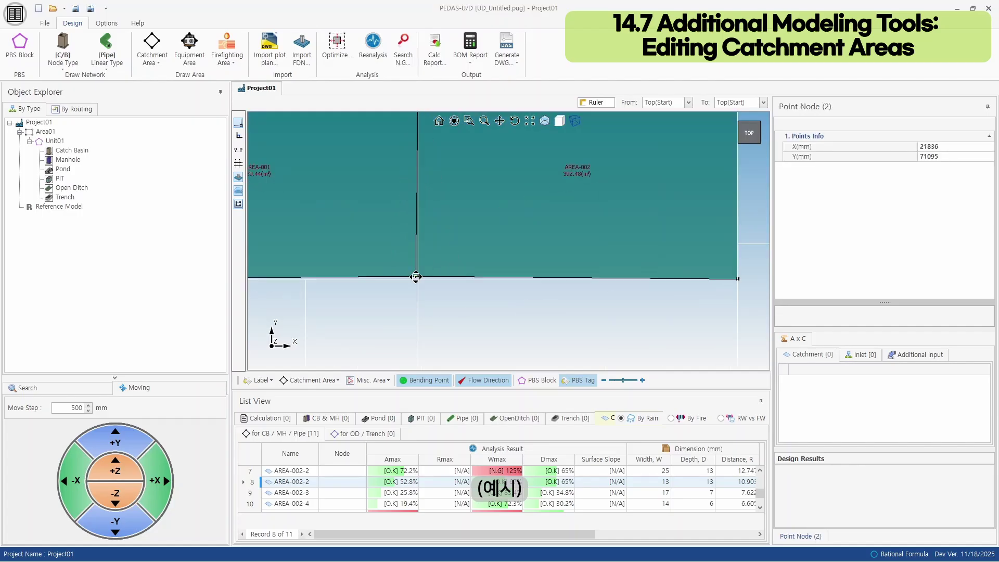
Step: Select AREA-001 and move only its lower-right corner point left, separating it from AREA-002's corner
scroll(384, 262, down, 2)
click(377, 279)
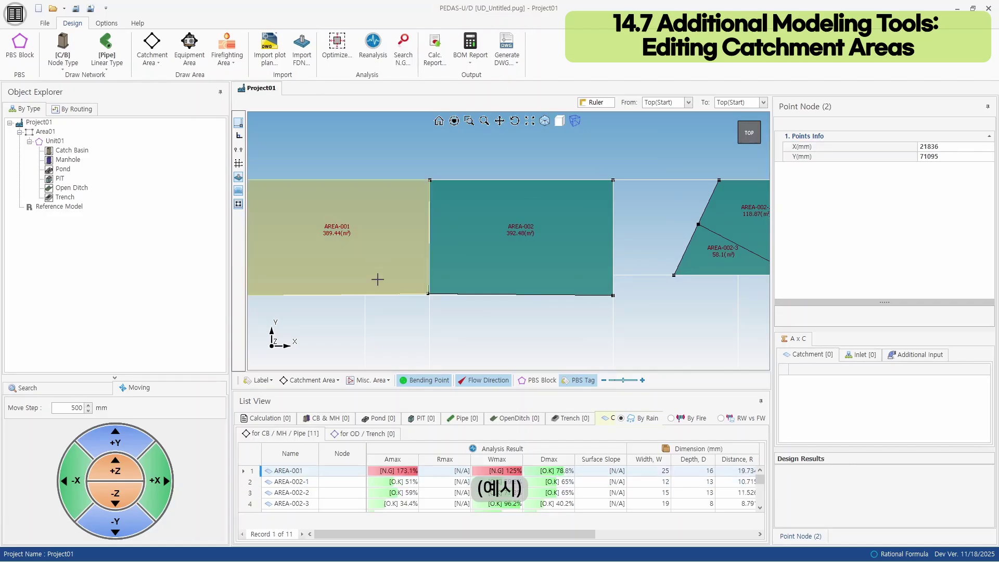
scroll(416, 297, up, 2)
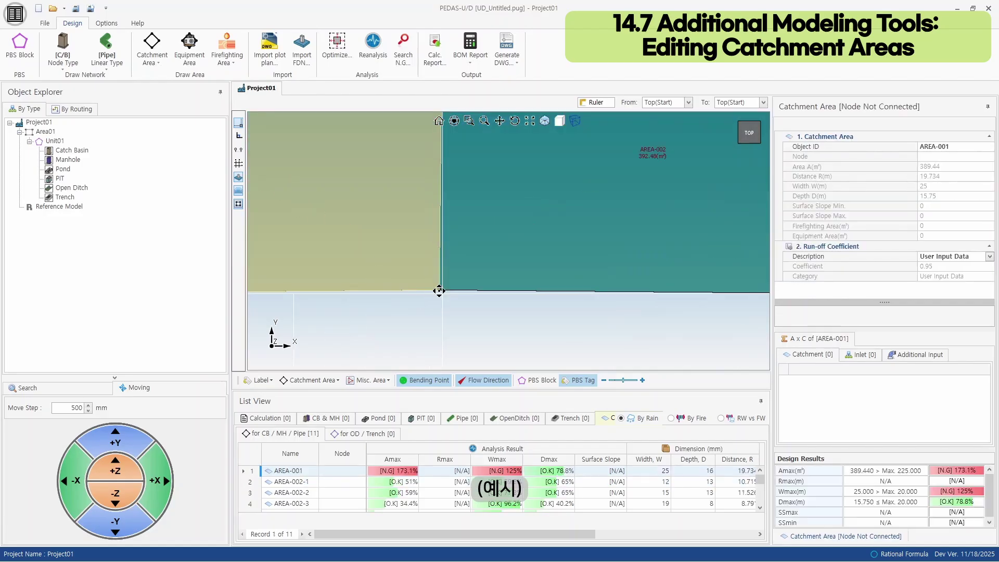
drag(439, 289, 367, 295)
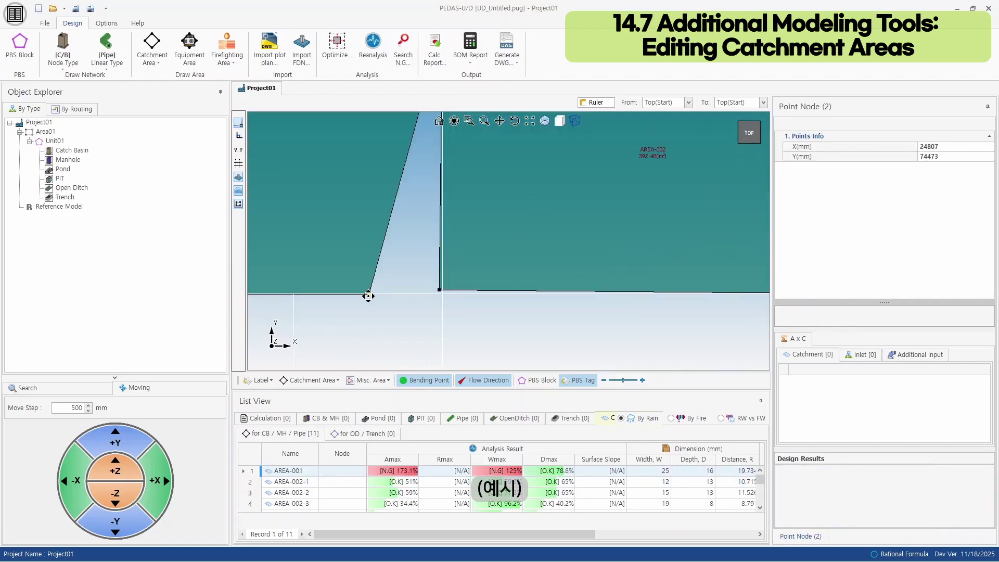
scroll(368, 295, down, 2)
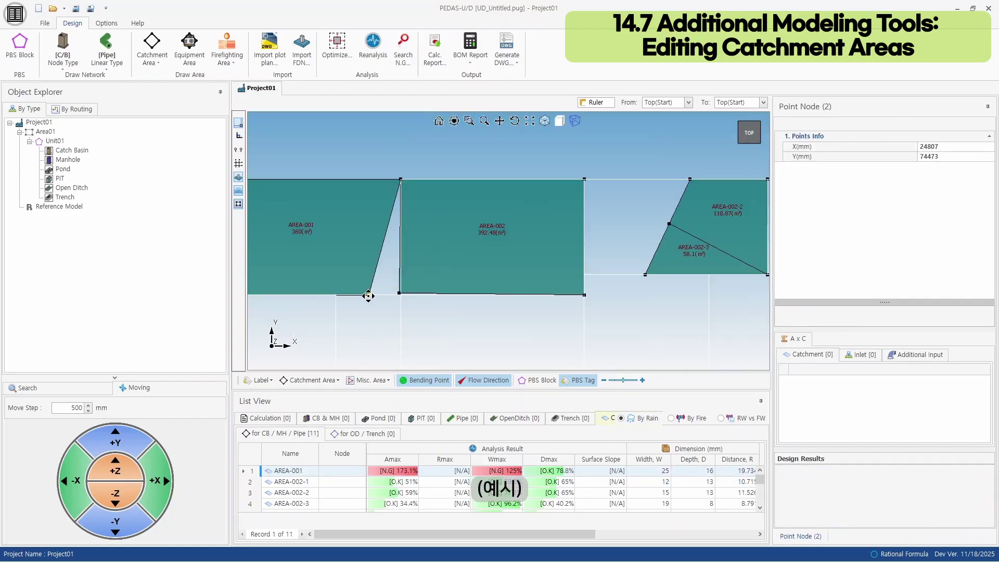